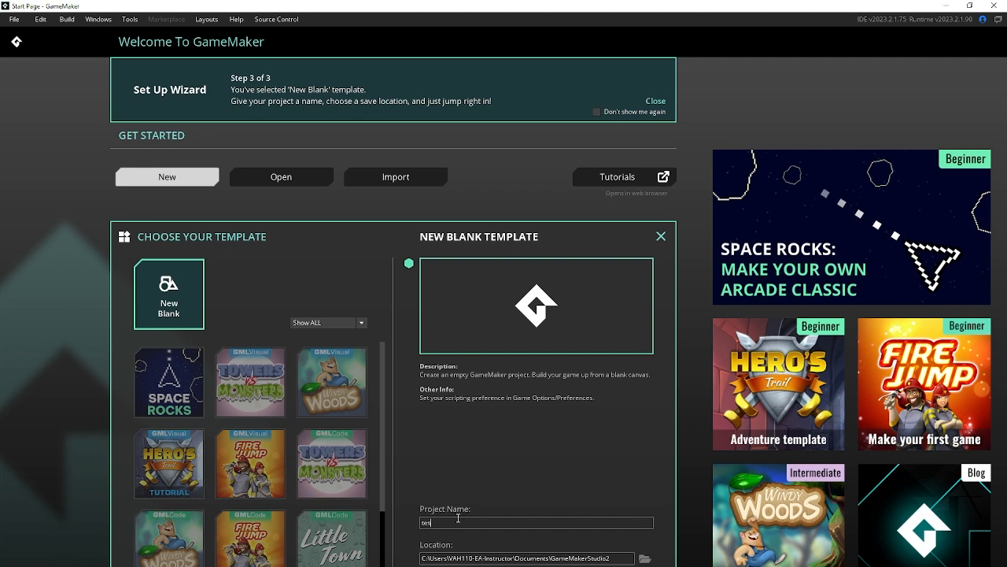
# Name the new blank project testGame
pyautogui.write('Gam')
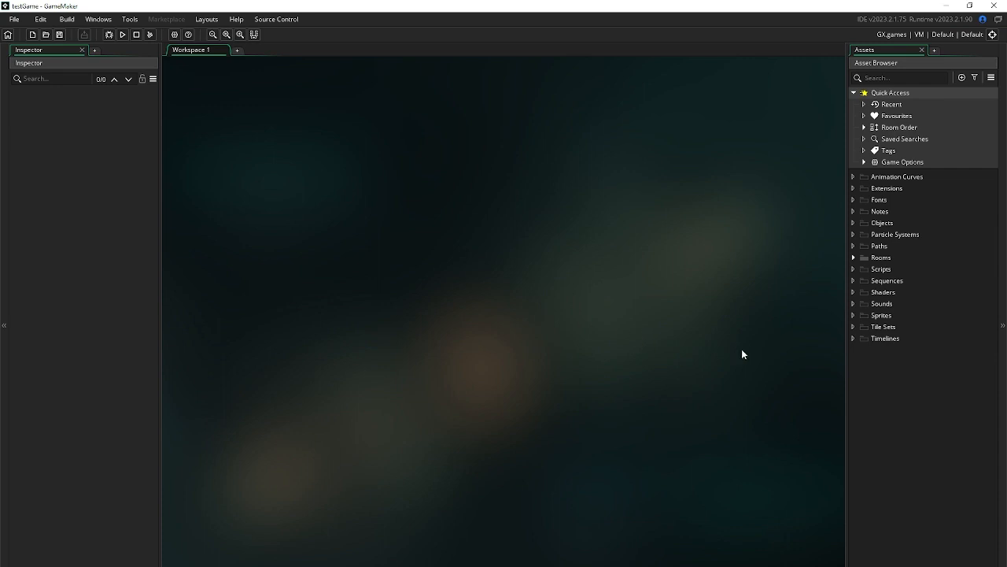
# Create a new sprite in the Sprites group and open its image for editing
pyautogui.click(888, 317)
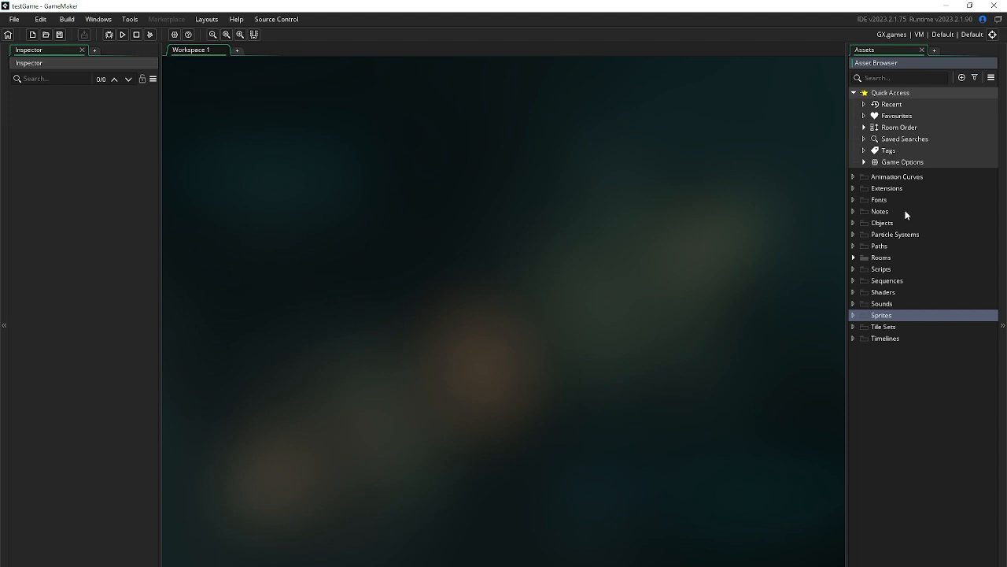
pyautogui.rightClick(914, 312)
pyautogui.moveTo(905, 318)
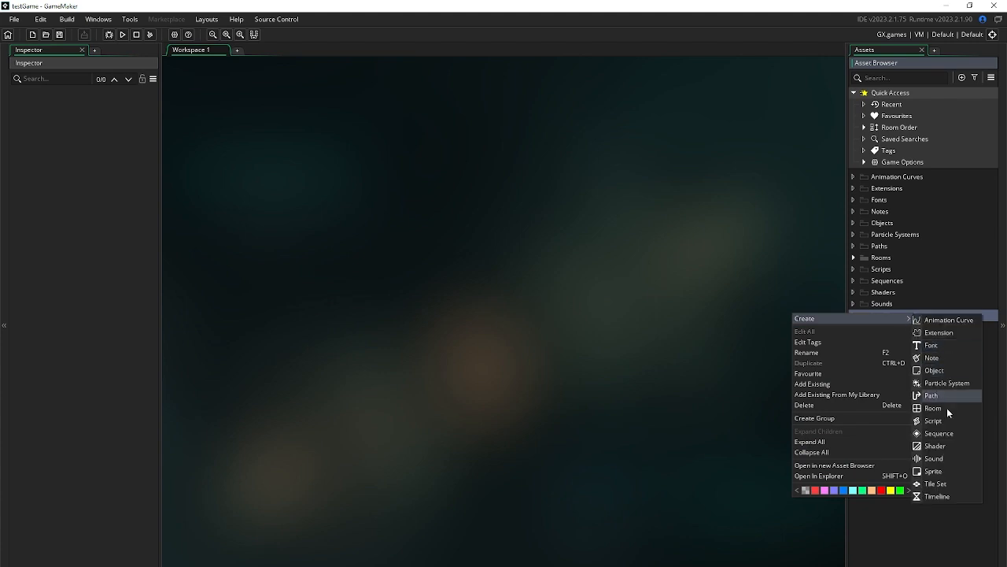
pyautogui.click(945, 471)
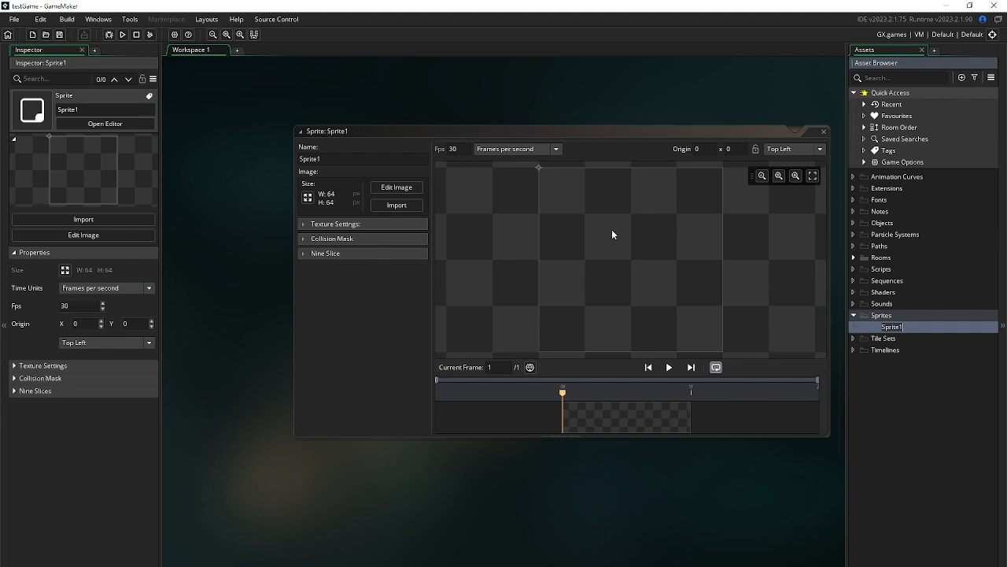
pyautogui.moveTo(542, 139); pyautogui.dragTo(483, 137)
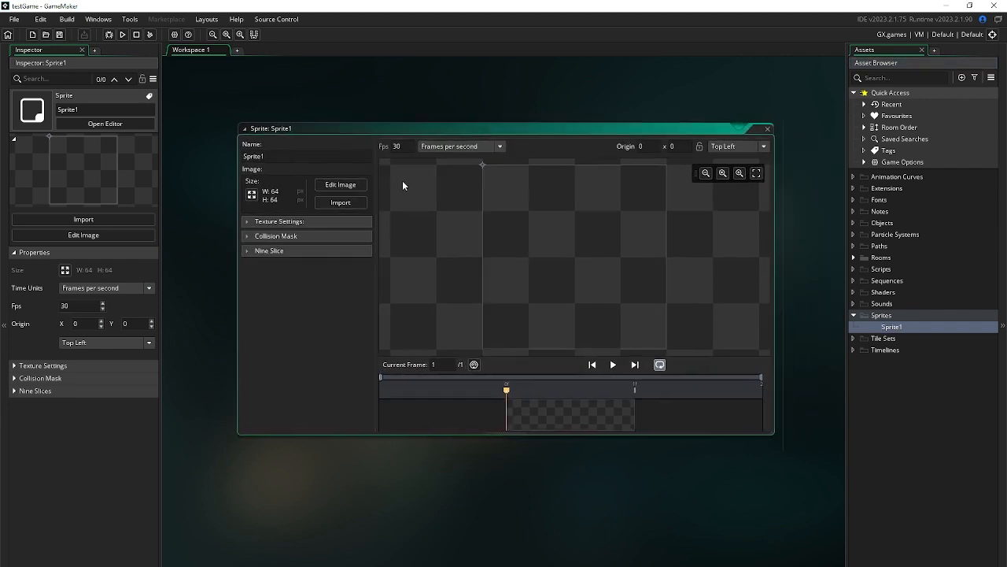
pyautogui.click(325, 188)
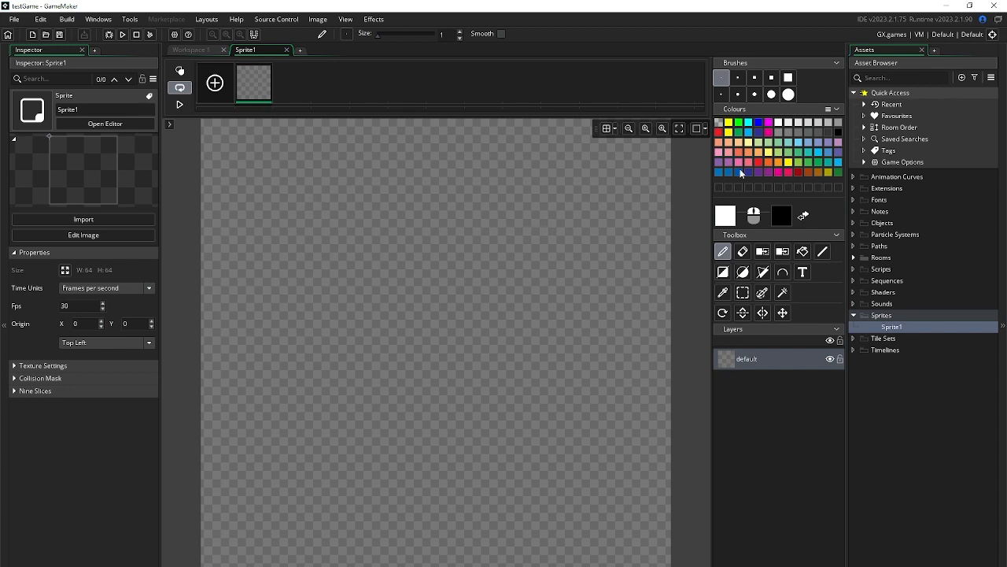
# Paint the upper half of the sprite canvas green with the 15-pixel square brush
pyautogui.click(820, 162)
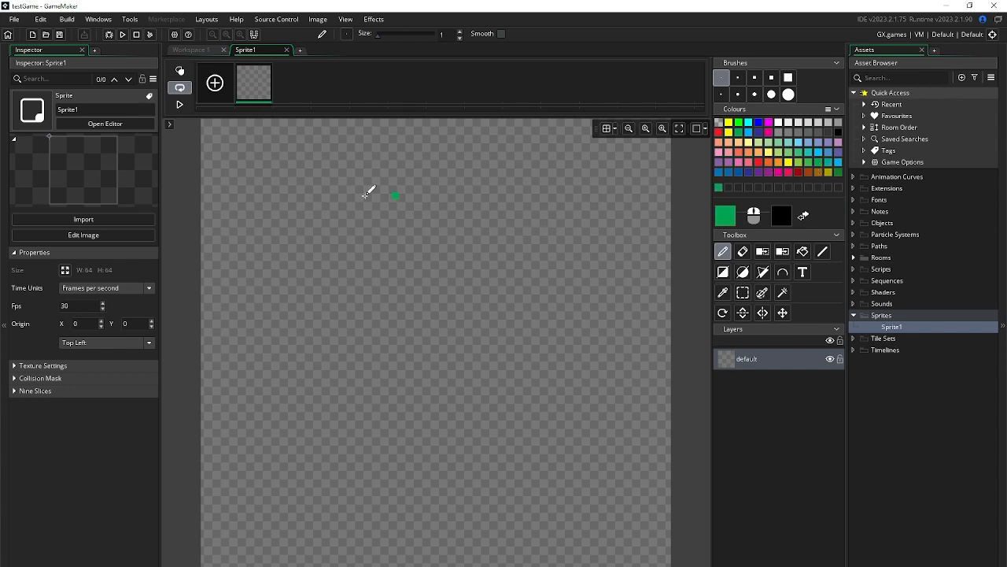
pyautogui.click(788, 78)
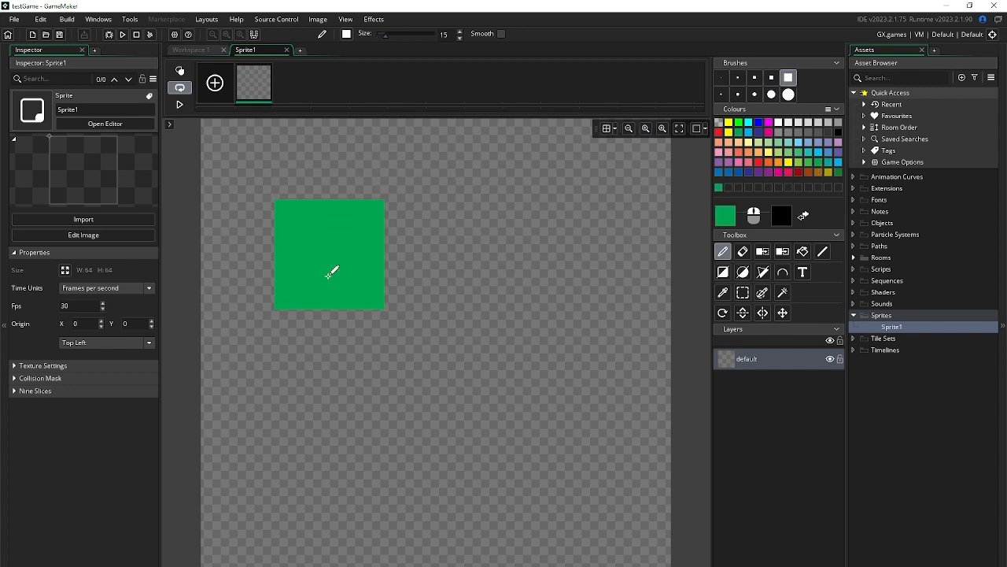
pyautogui.scroll(3, 329, 300)
pyautogui.moveTo(329, 300)
pyautogui.mouseDown()
pyautogui.moveTo(250, 324)
pyautogui.moveTo(373, 335)
pyautogui.moveTo(619, 333)
pyautogui.moveTo(578, 395)
pyautogui.moveTo(250, 408)
pyautogui.moveTo(267, 459)
pyautogui.moveTo(646, 461)
pyautogui.moveTo(259, 465)
pyautogui.mouseUp()
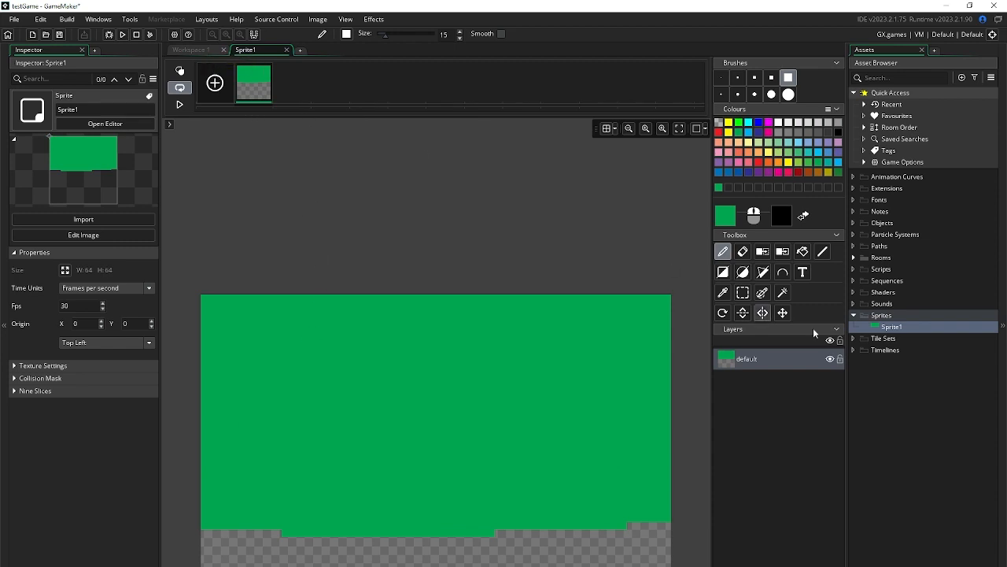
# Rename the green sprite as sGrass
pyautogui.click(889, 330)
pyautogui.click(889, 330)
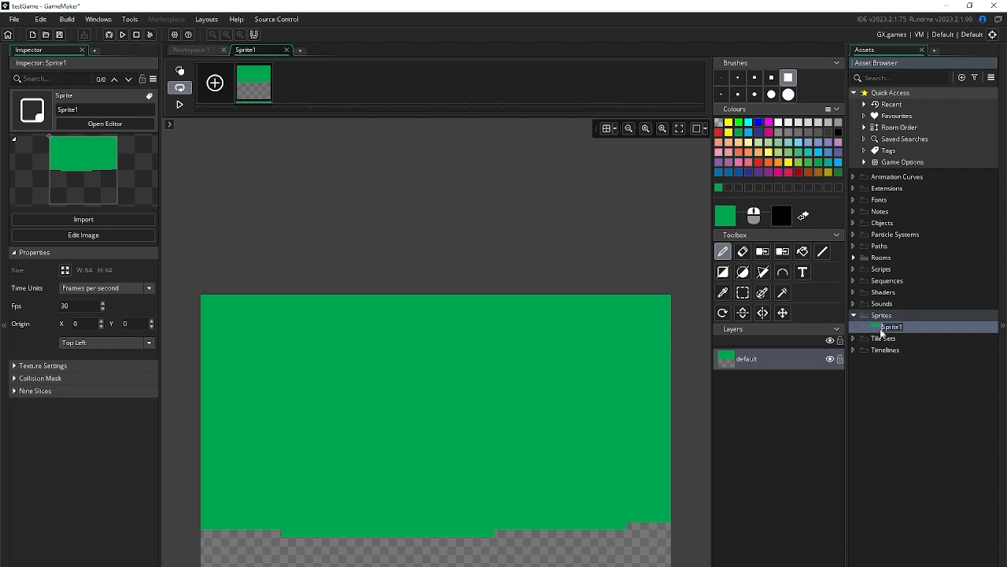
pyautogui.click(904, 327)
pyautogui.press('BackSpace')
pyautogui.press('BackSpace')
pyautogui.press('BackSpace')
pyautogui.write('sGrass')
pyautogui.press('Return')
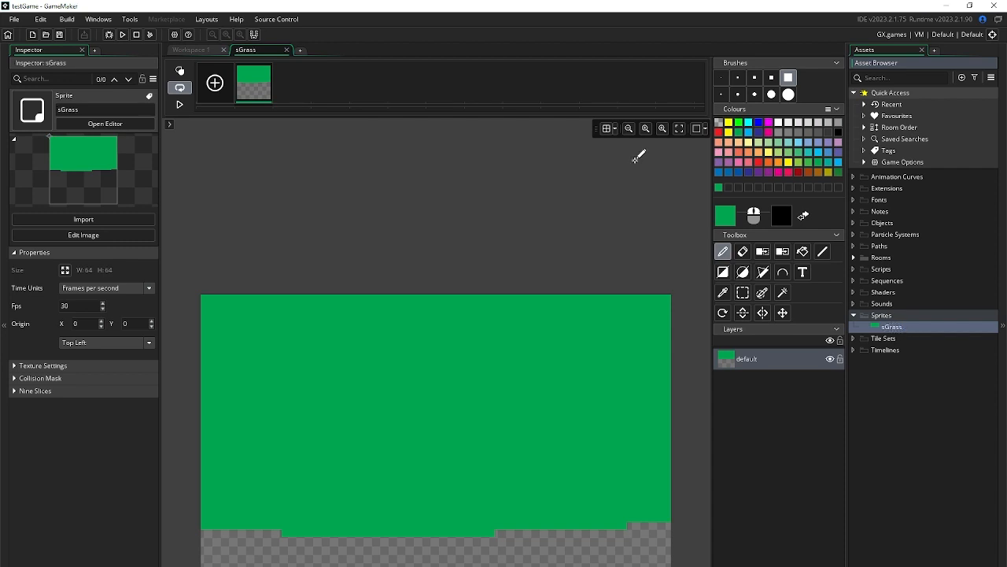
pyautogui.click(211, 52)
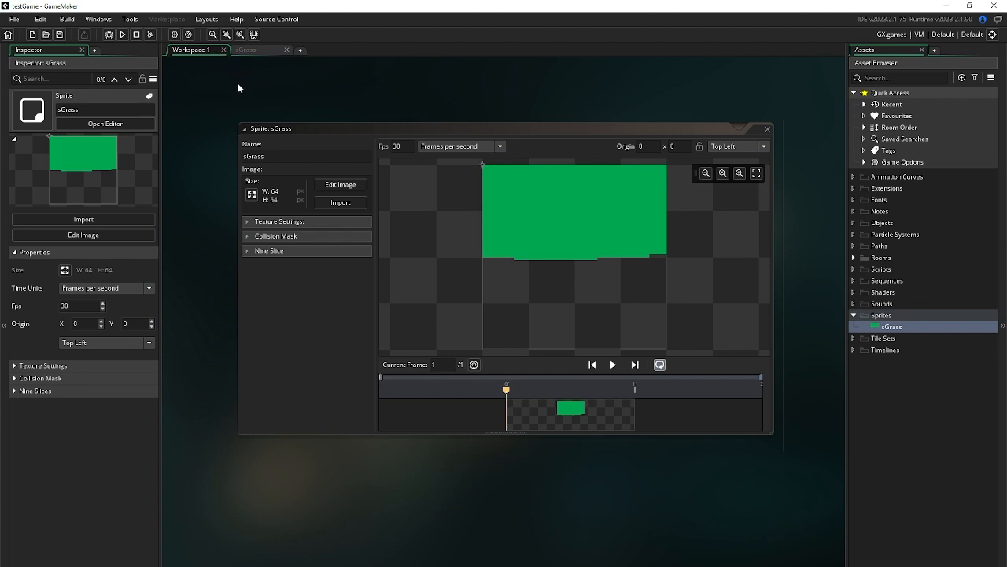
pyautogui.click(252, 195)
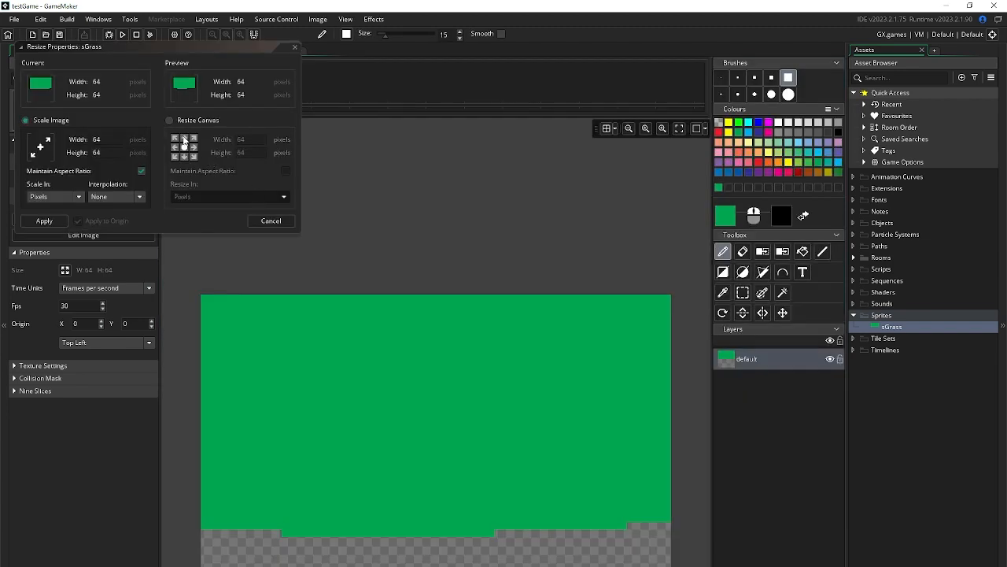
pyautogui.click(186, 144)
pyautogui.click(184, 156)
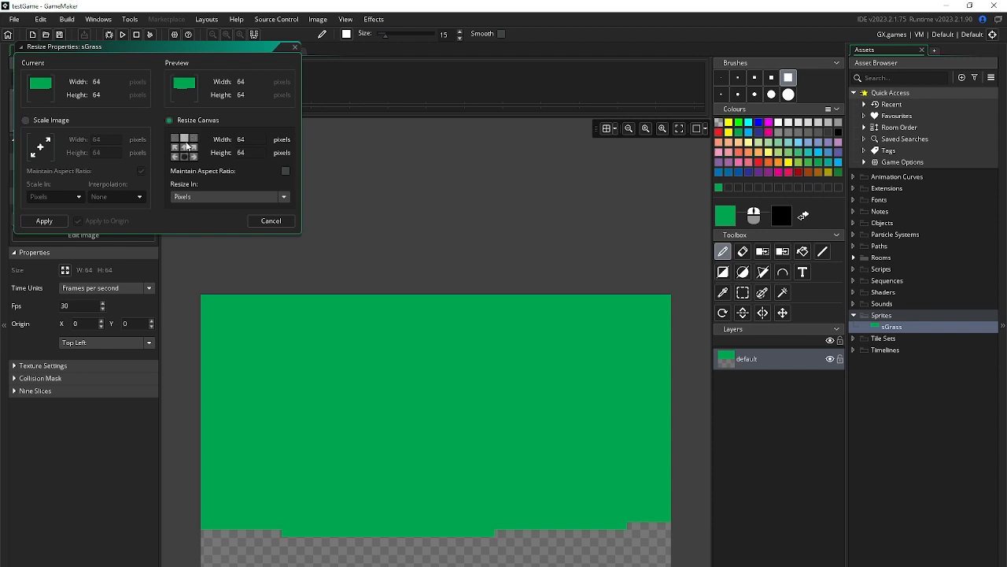
pyautogui.click(185, 138)
pyautogui.moveTo(247, 150); pyautogui.dragTo(237, 150)
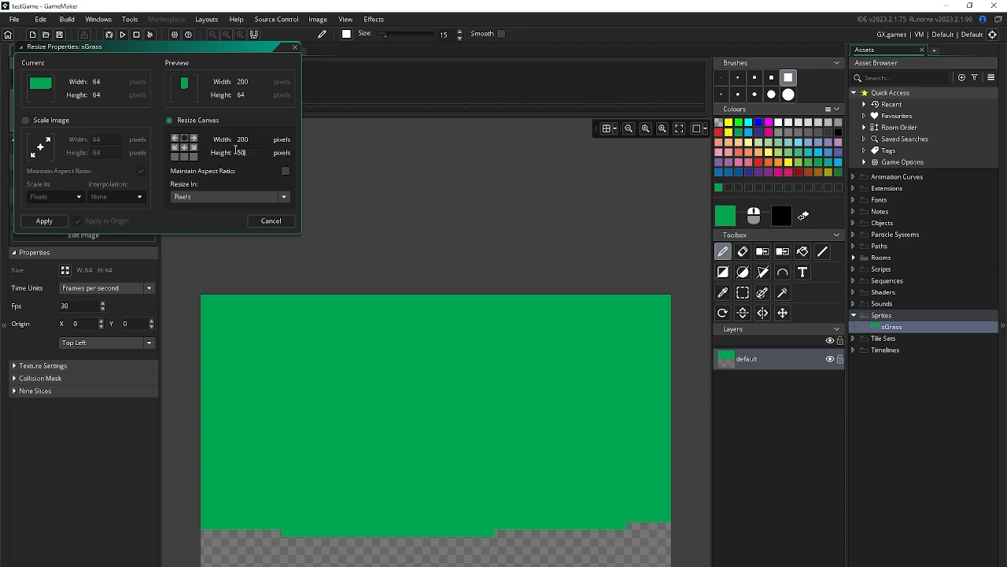
pyautogui.click(276, 221)
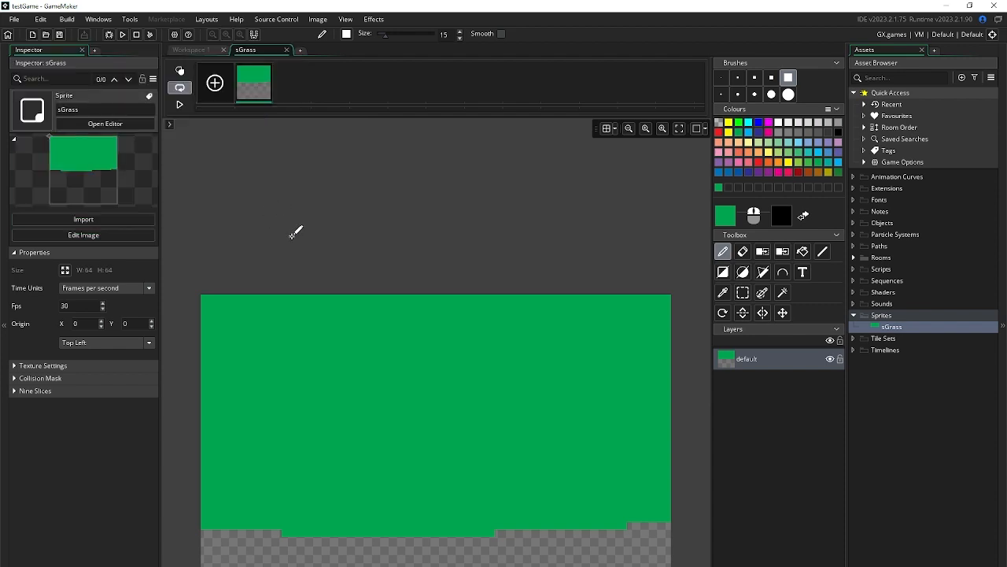
pyautogui.scroll(-4, 319, 260)
pyautogui.scroll(5, 322, 260)
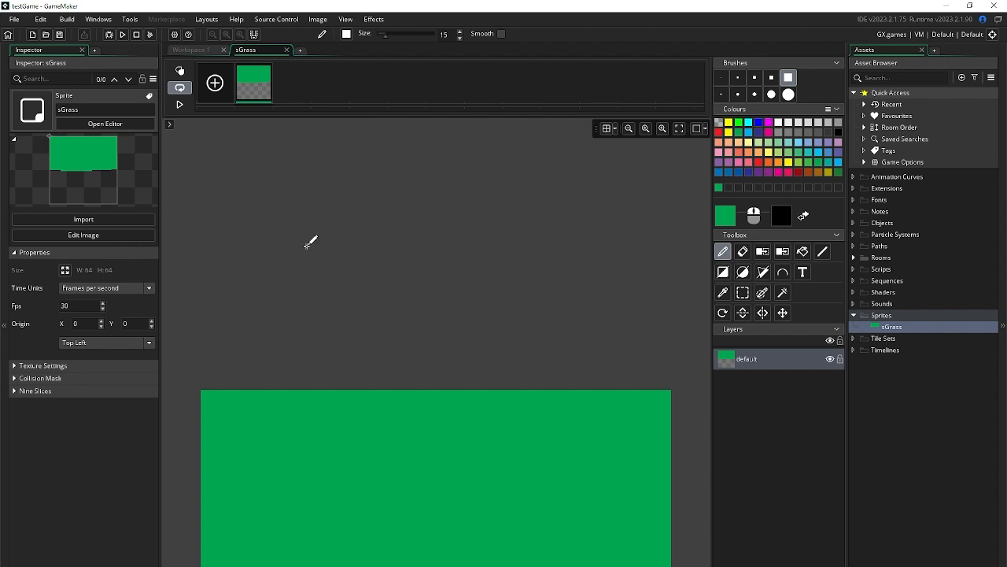
# Create a second sprite in the Sprites group and open its blank image for editing
pyautogui.click(208, 51)
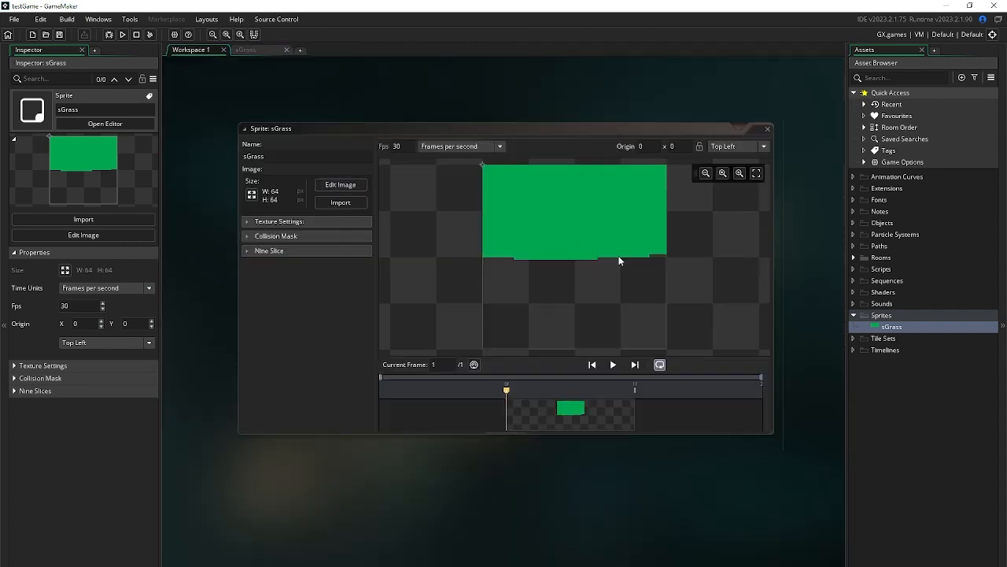
pyautogui.rightClick(903, 314)
pyautogui.moveTo(900, 321)
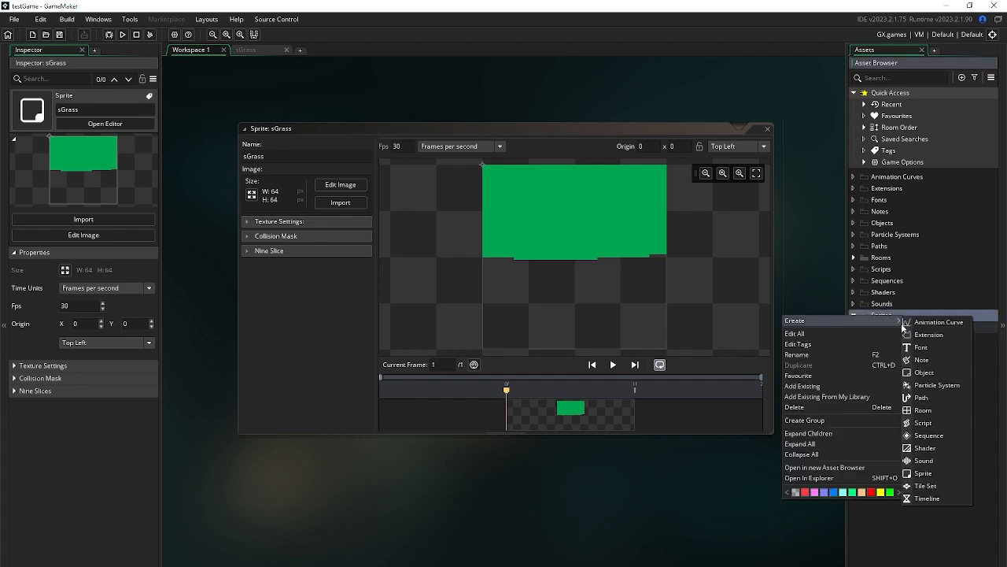
pyautogui.click(923, 473)
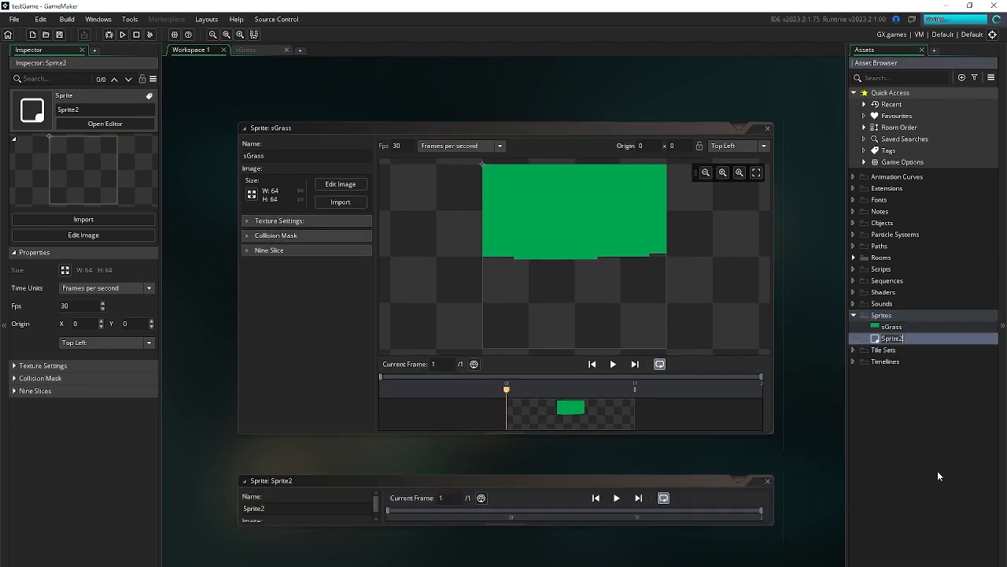
pyautogui.click(340, 245)
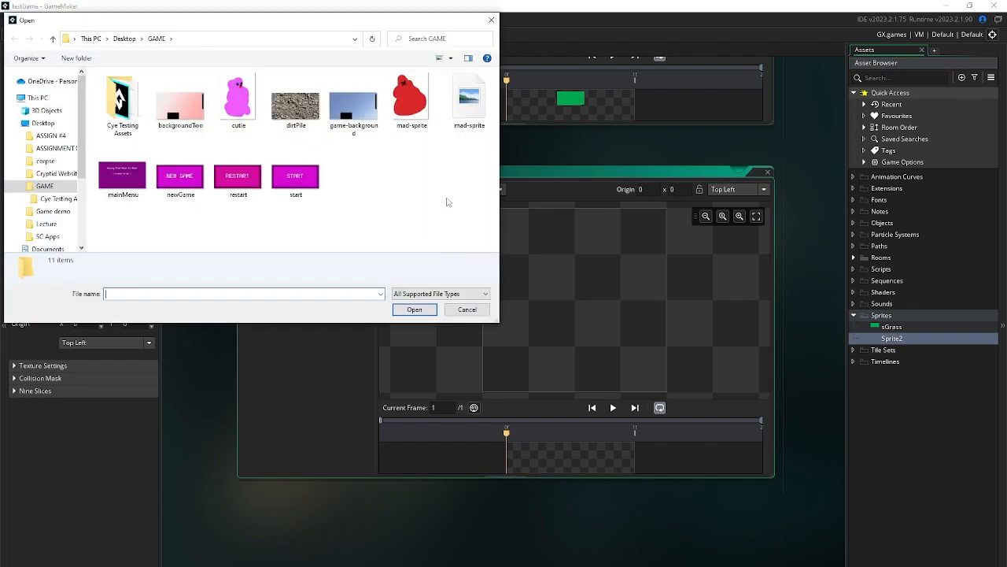
pyautogui.click(472, 309)
pyautogui.click(340, 226)
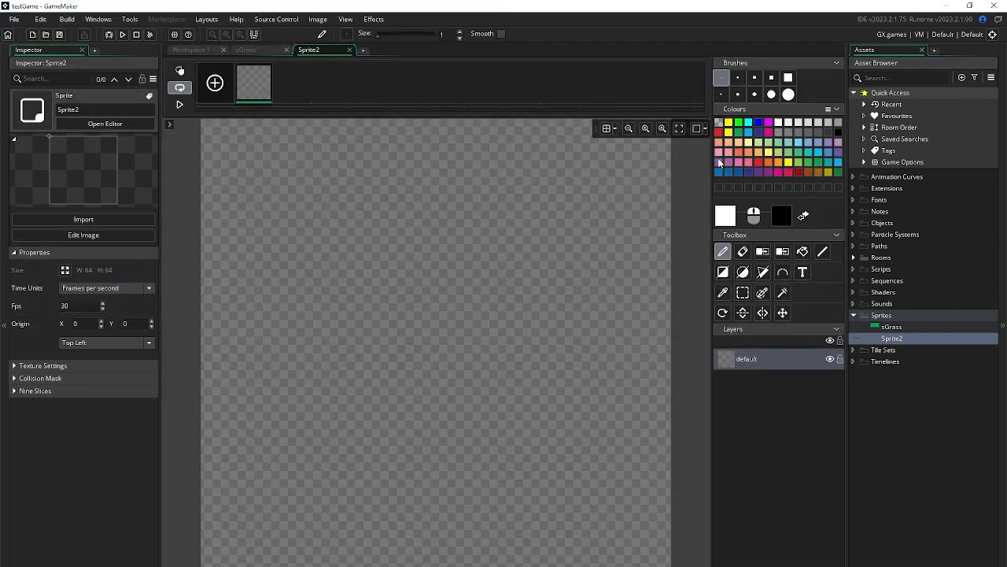
# Paint a large filled pink circle across most of the canvas with the 31-pixel round brush
pyautogui.click(788, 95)
pyautogui.click(728, 154)
pyautogui.moveTo(475, 286)
pyautogui.mouseDown()
pyautogui.moveTo(472, 354)
pyautogui.moveTo(479, 292)
pyautogui.moveTo(442, 281)
pyautogui.moveTo(392, 309)
pyautogui.mouseUp()
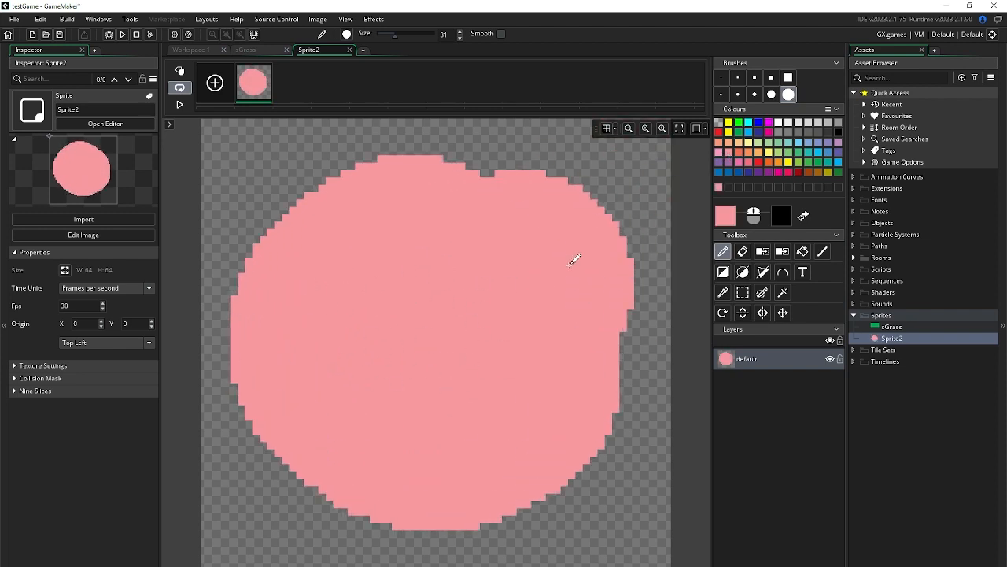
# Draw two black square eyes and a curved smile on the pink circle with the 3-pixel square brush
pyautogui.click(738, 80)
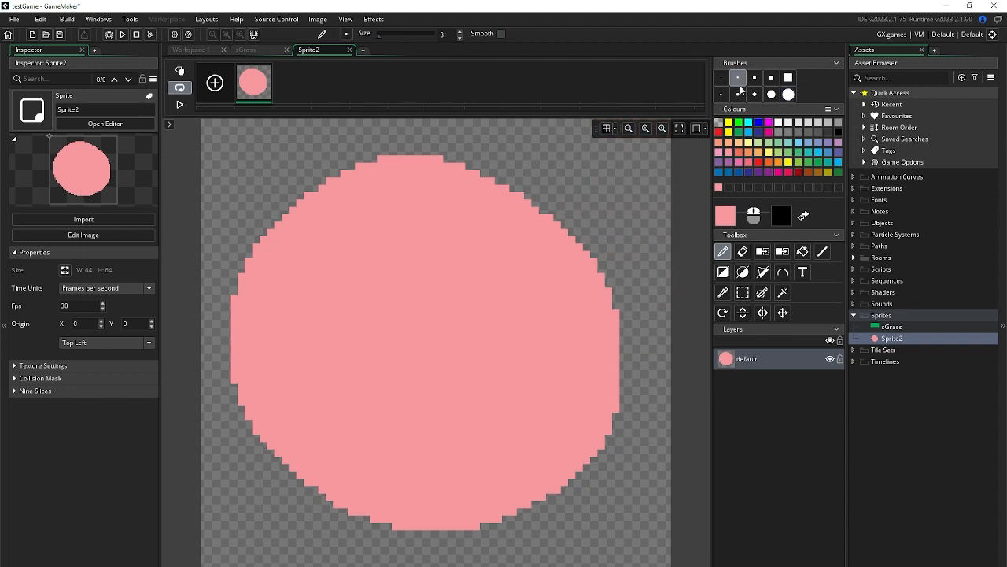
pyautogui.click(838, 132)
pyautogui.click(344, 298)
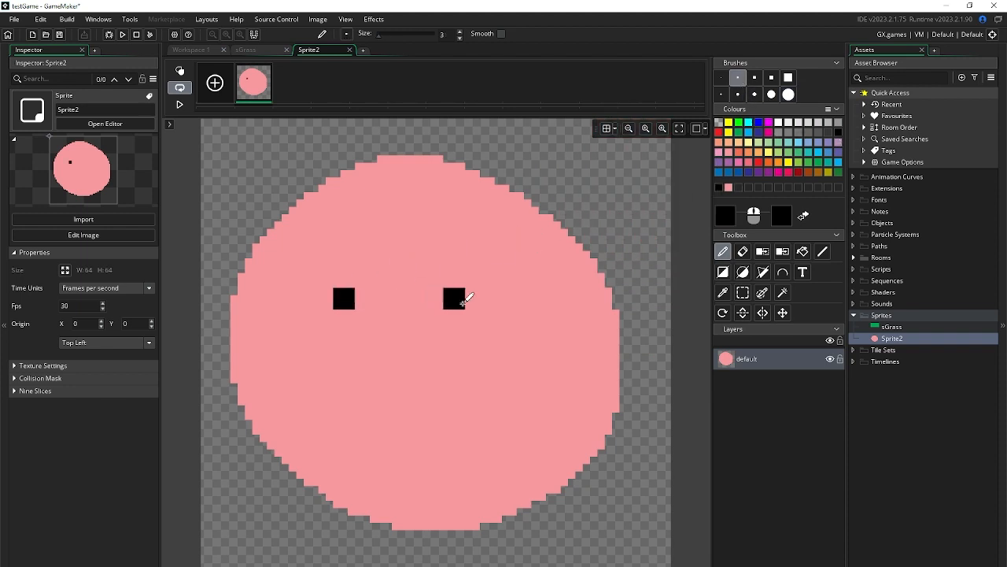
pyautogui.click(520, 306)
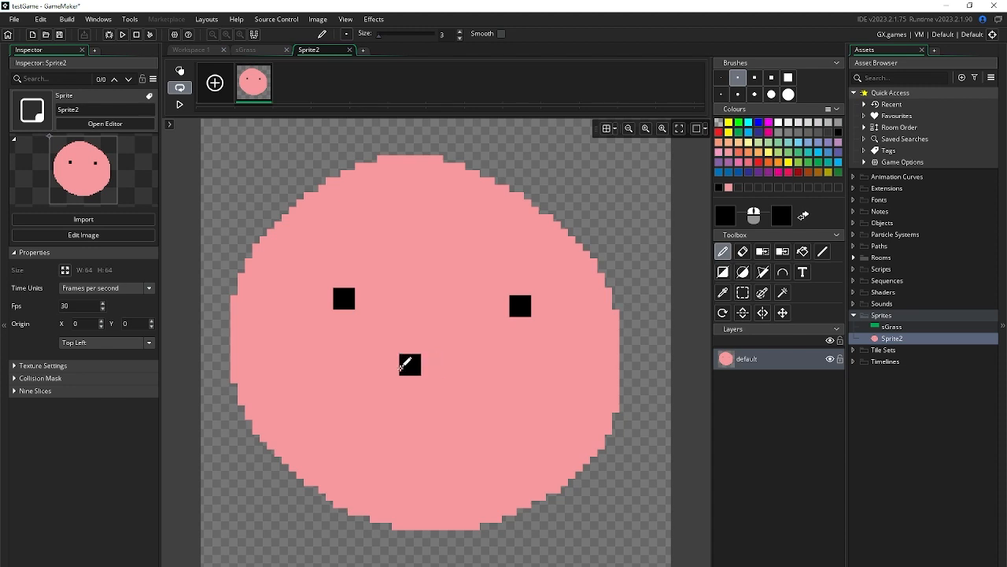
pyautogui.moveTo(352, 379)
pyautogui.mouseDown()
pyautogui.moveTo(411, 427)
pyautogui.moveTo(520, 417)
pyautogui.mouseUp()
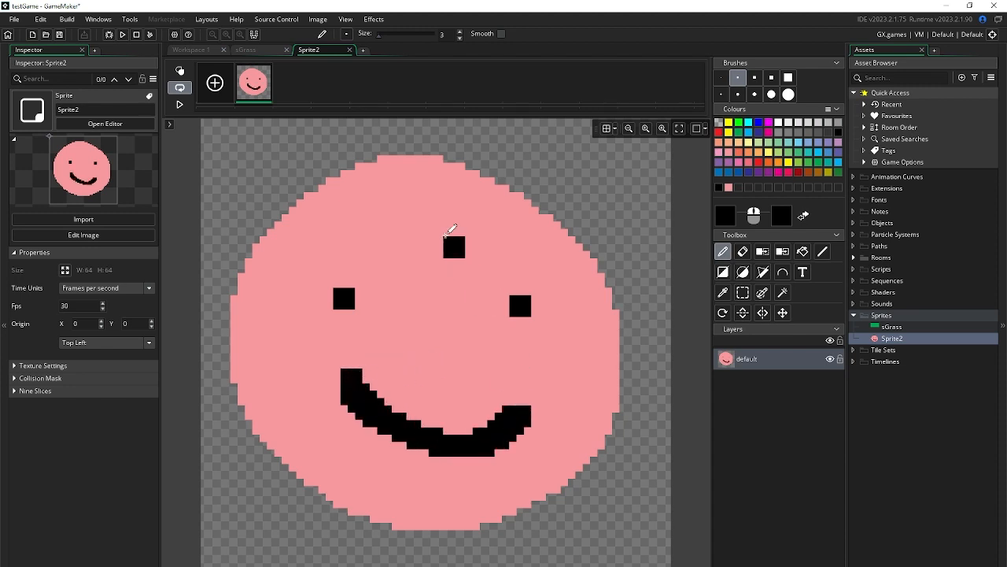
# Add short black hair strokes along the top edge of the pink face
pyautogui.moveTo(418, 181); pyautogui.dragTo(521, 218)
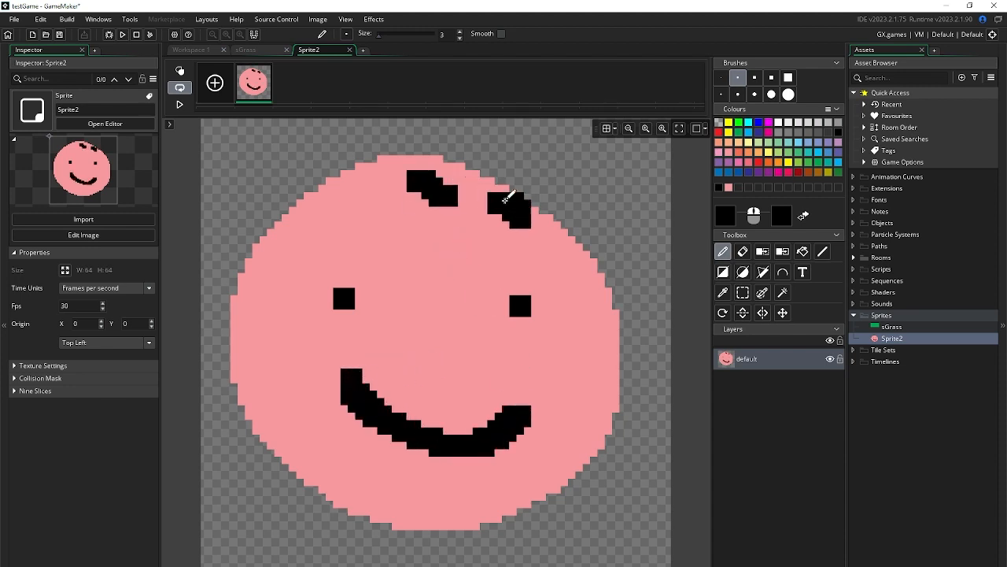
pyautogui.moveTo(469, 182); pyautogui.dragTo(491, 189)
pyautogui.moveTo(366, 166); pyautogui.dragTo(374, 188)
pyautogui.moveTo(338, 181); pyautogui.dragTo(359, 209)
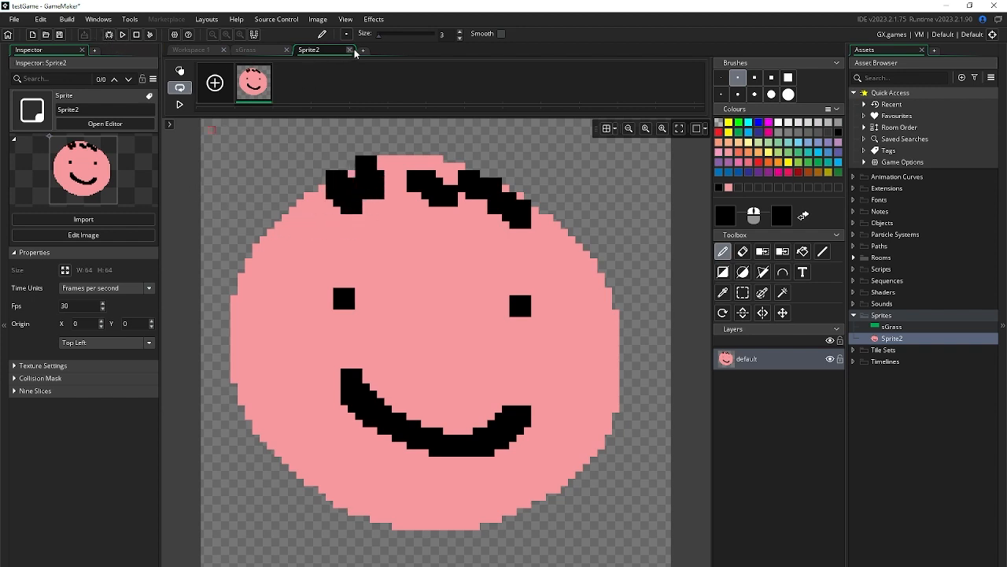
# Rename the face sprite as sCharacter
pyautogui.click(97, 108)
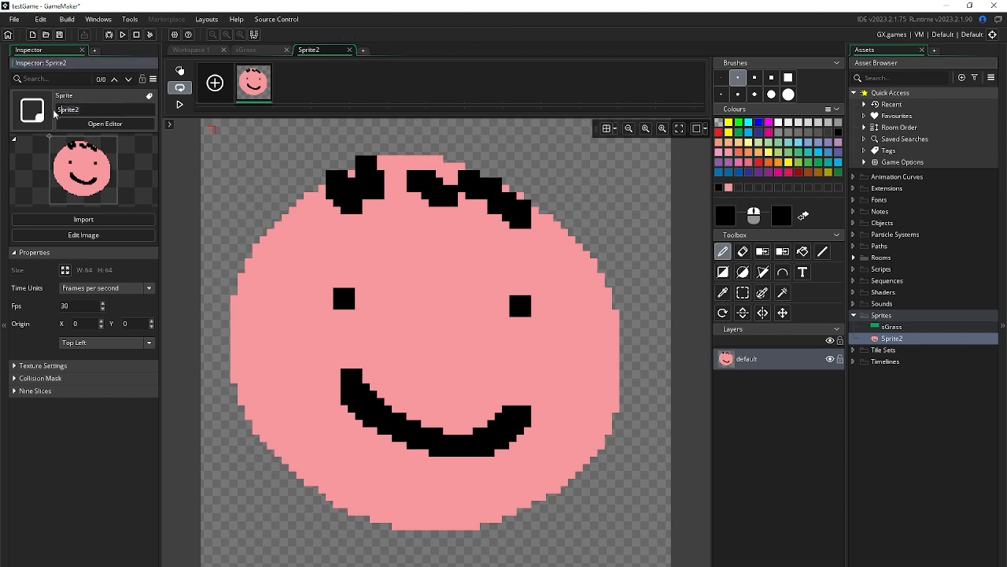
pyautogui.write('s')
pyautogui.press('Return')
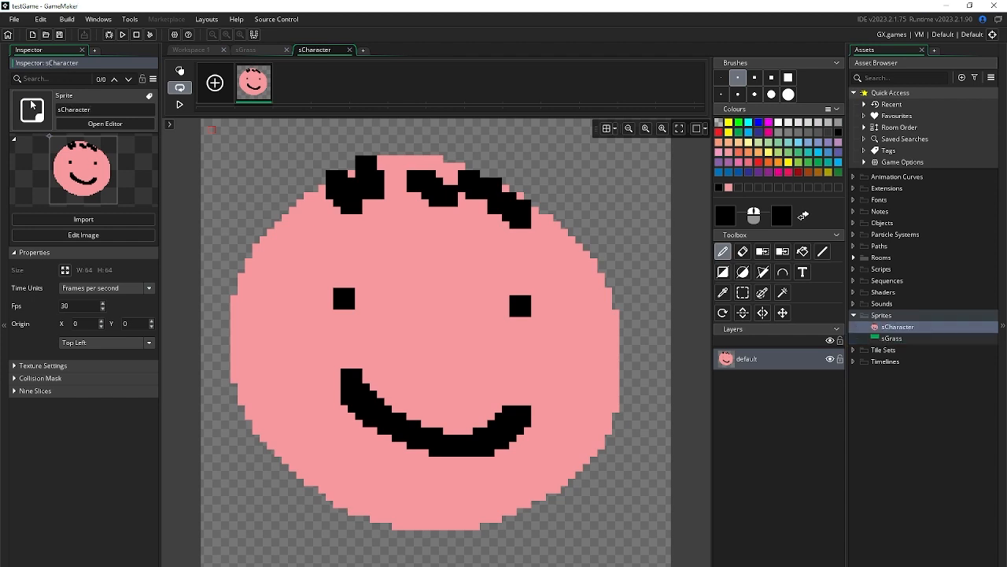
# Close the sCharacter and sGrass image editors and return to the two sprite windows in the workspace
pyautogui.click(350, 49)
pyautogui.click(270, 49)
pyautogui.click(285, 50)
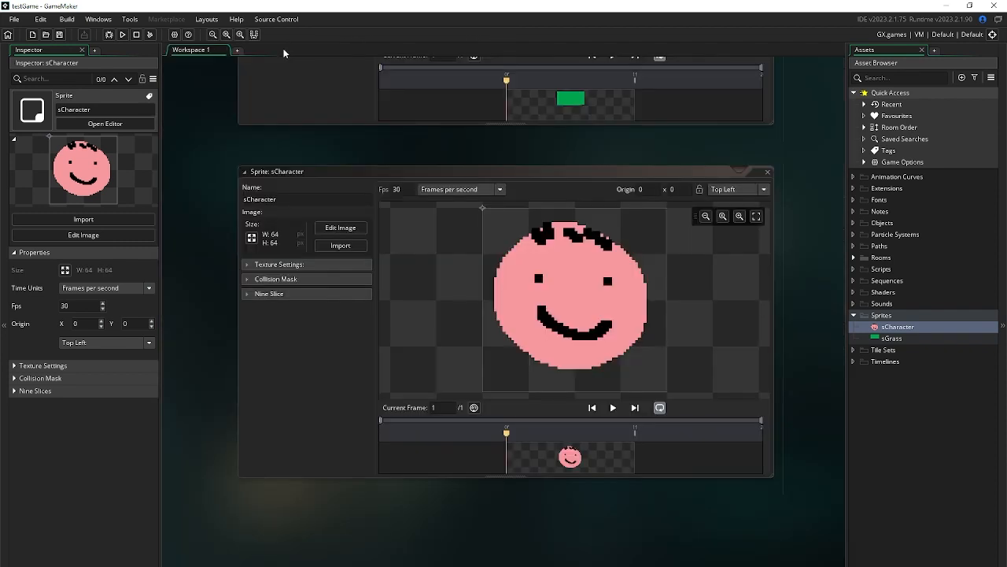
pyautogui.scroll(4, 270, 269)
pyautogui.scroll(-2, 270, 269)
pyautogui.scroll(1, 386, 296)
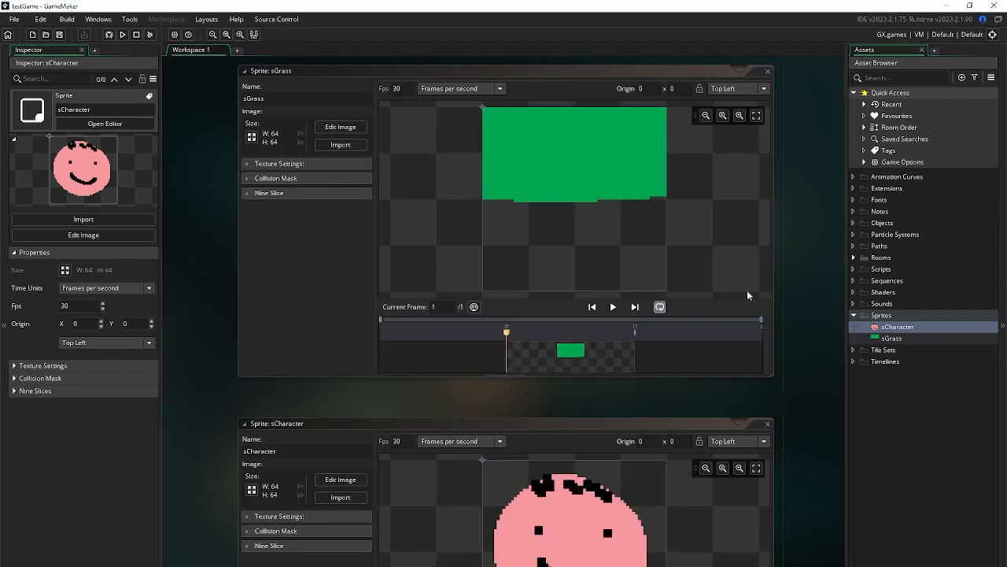
# Create an object named oGrass in the Objects group and assign it the sGrass sprite
pyautogui.click(890, 223)
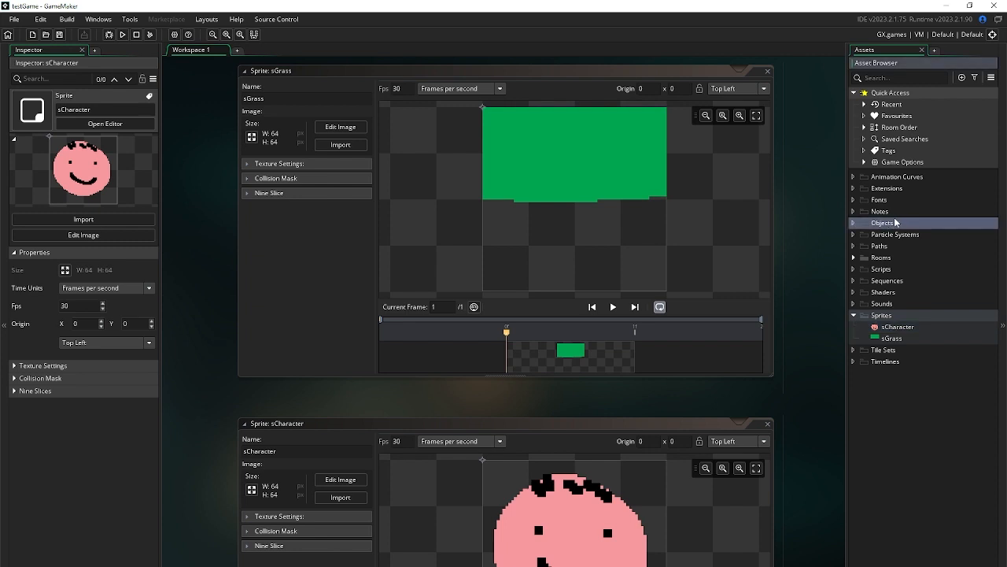
pyautogui.rightClick(899, 220)
pyautogui.moveTo(898, 225)
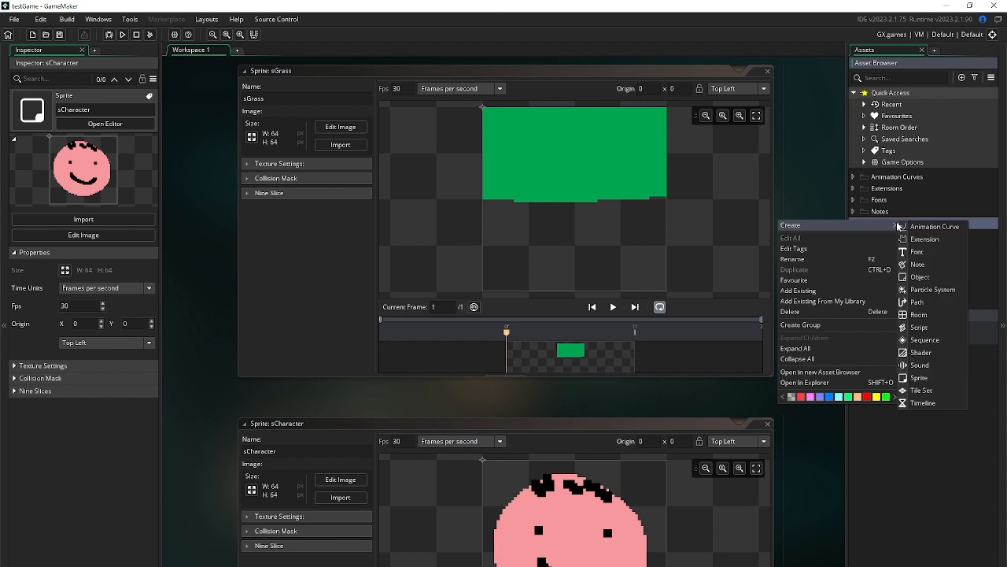
pyautogui.click(919, 276)
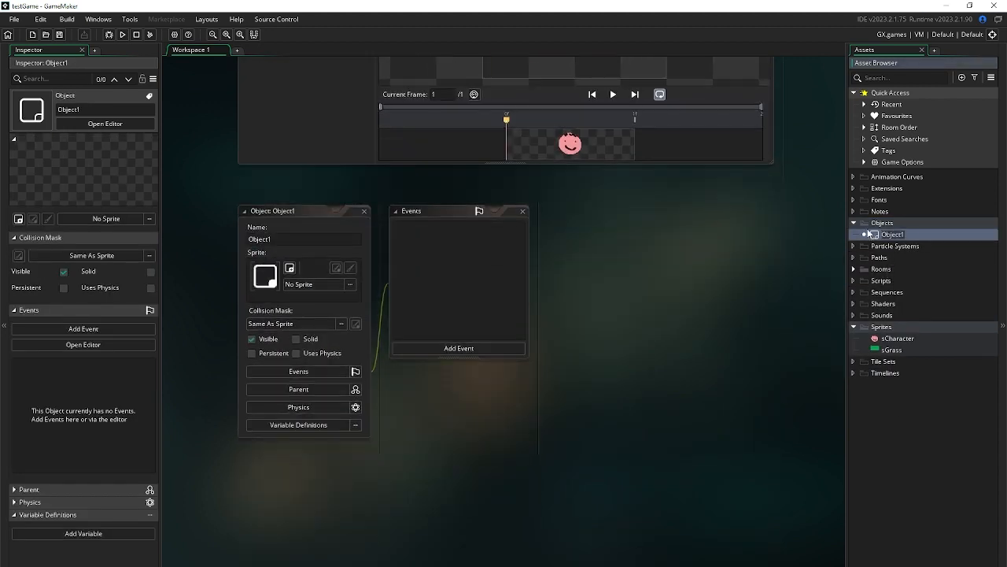
pyautogui.write('oGrass')
pyautogui.press('Return')
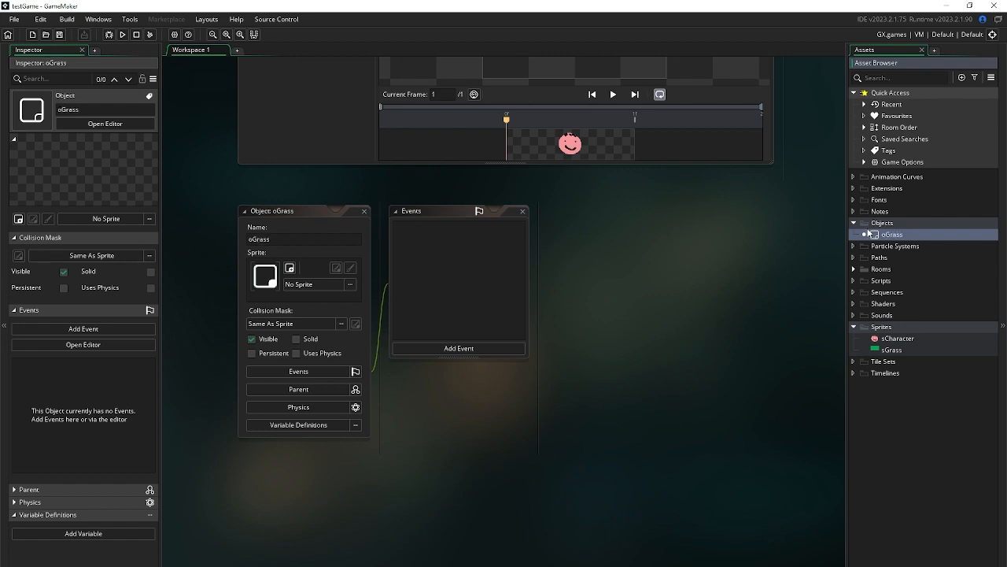
pyautogui.click(322, 284)
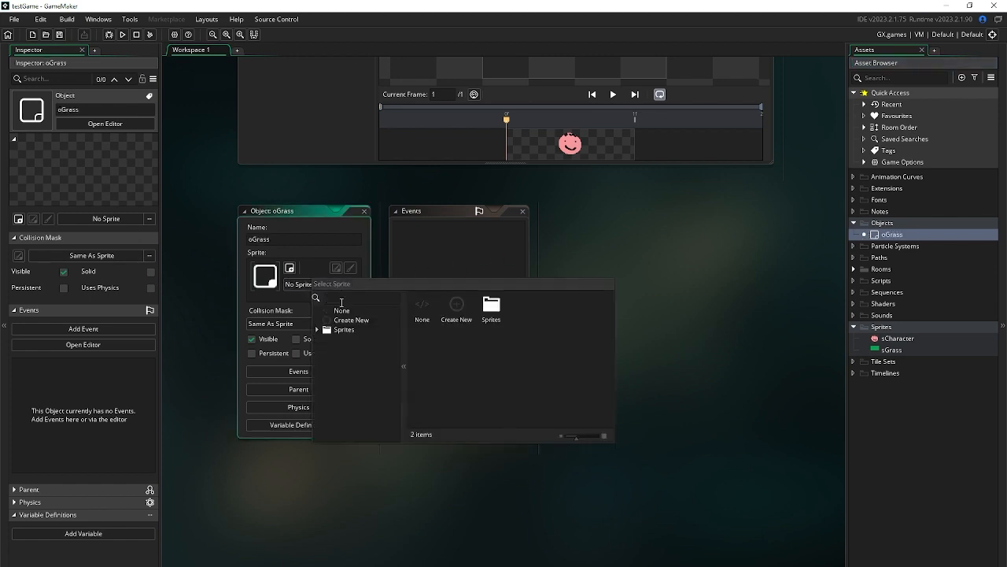
pyautogui.click(354, 347)
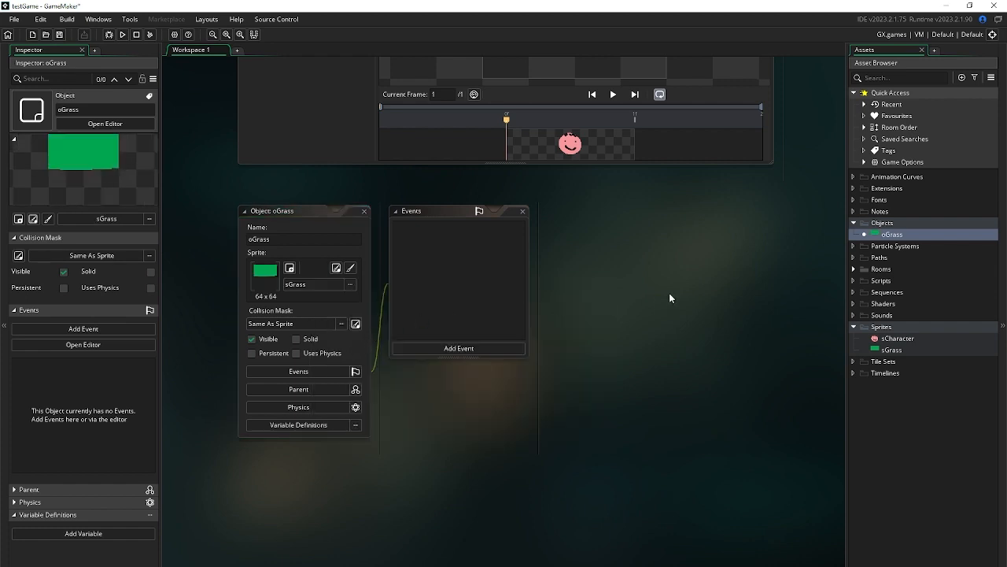
# Create a second object named oCharacter and assign it the sCharacter sprite
pyautogui.rightClick(880, 223)
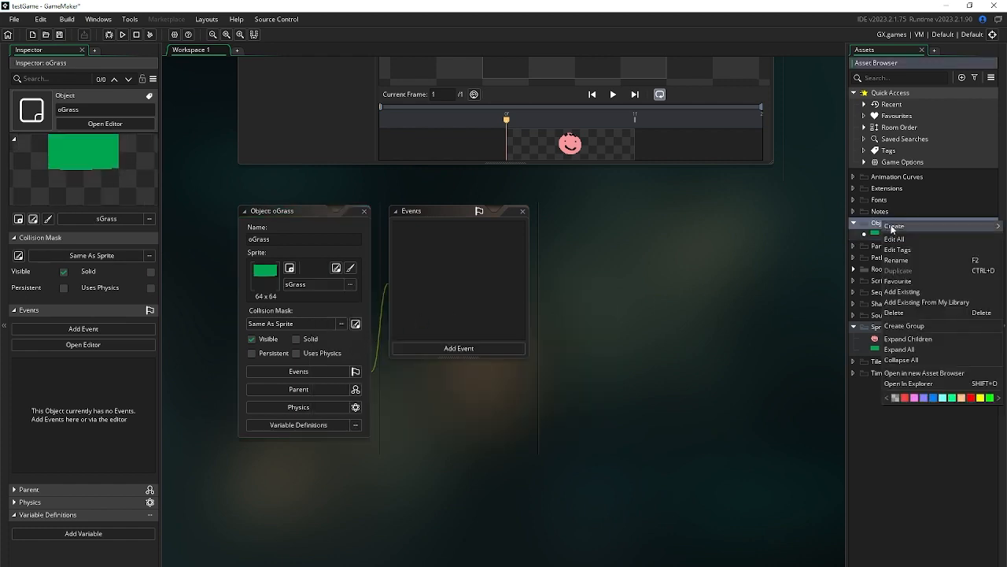
pyautogui.moveTo(878, 230)
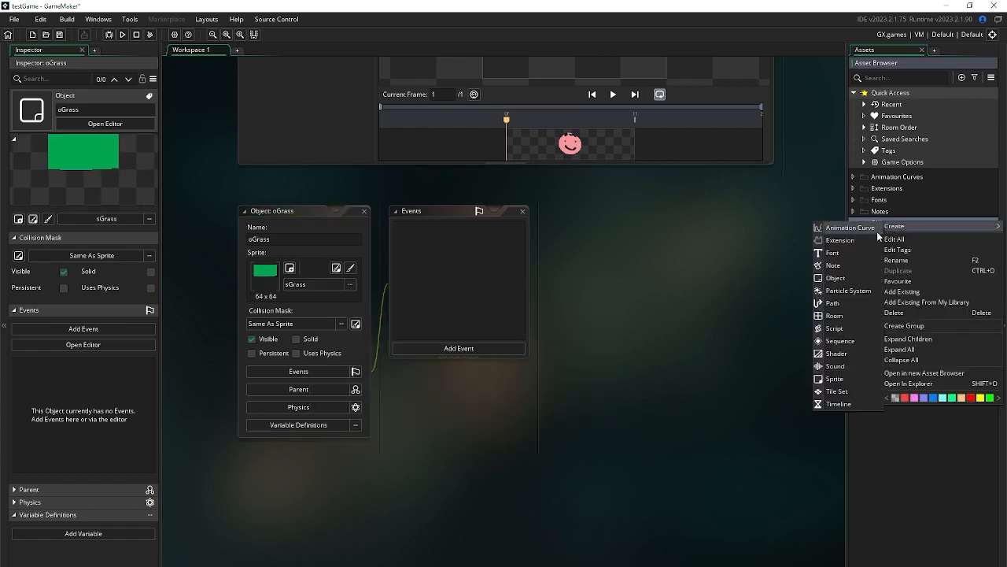
pyautogui.click(839, 278)
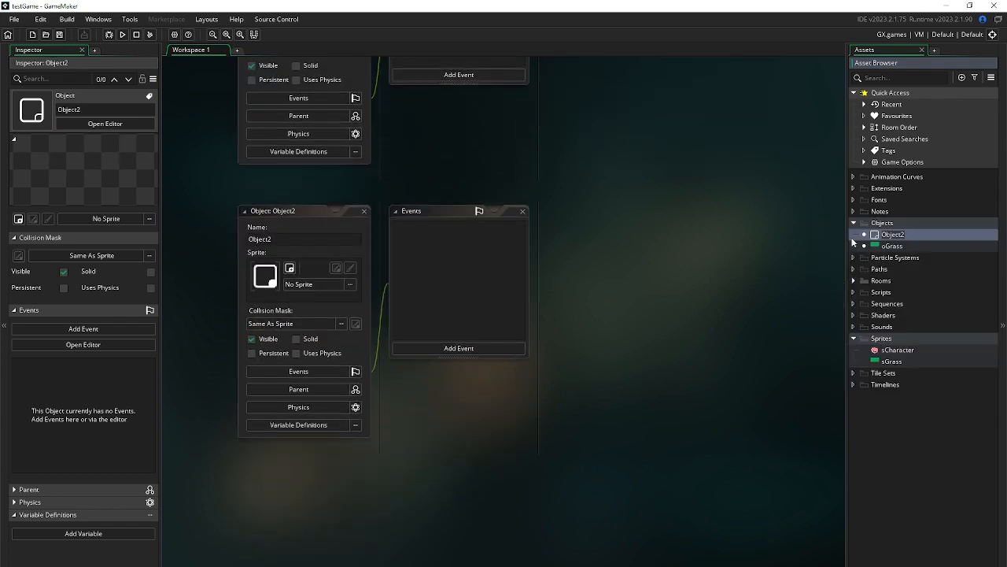
pyautogui.press('BackSpace')
pyautogui.click(350, 284)
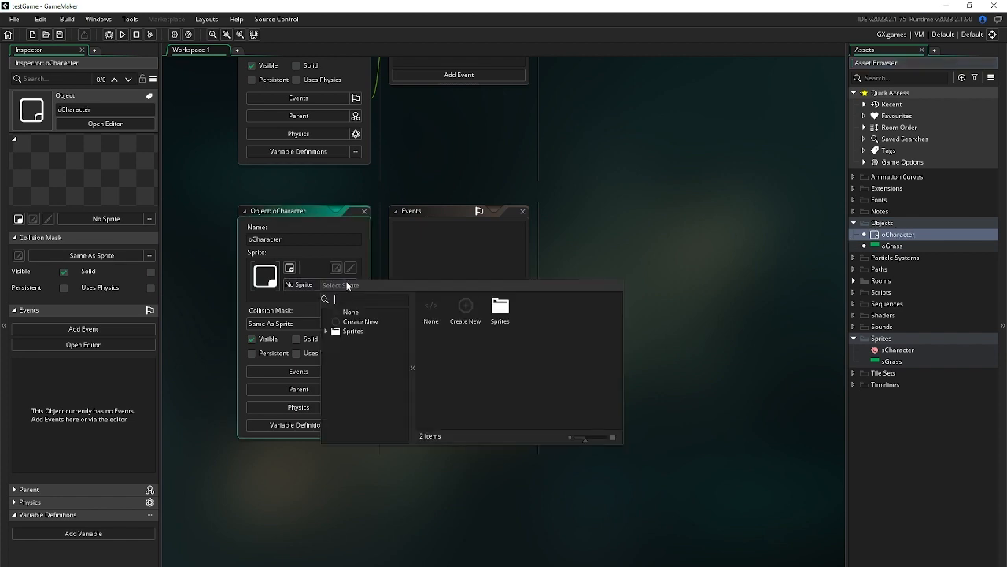
pyautogui.click(472, 318)
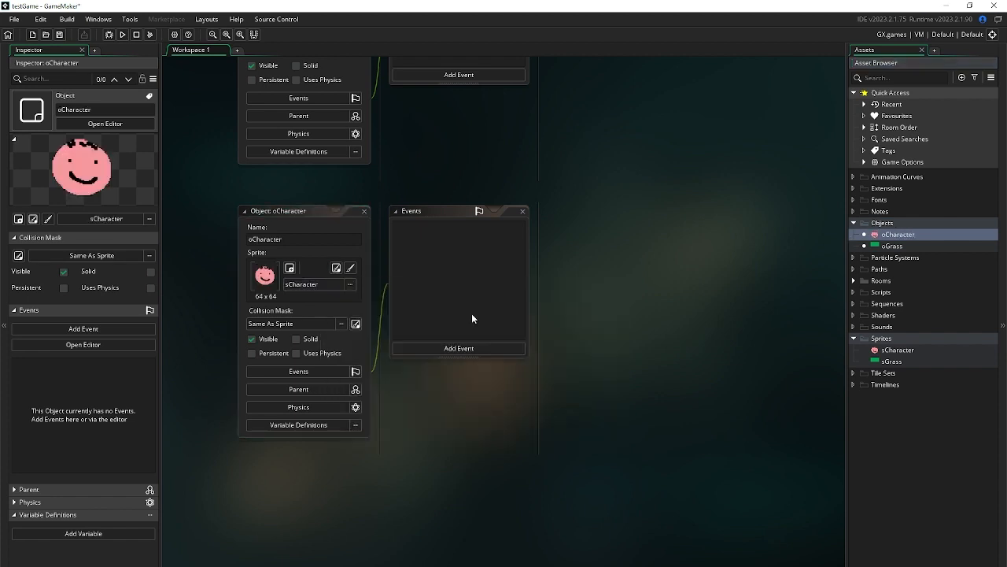
# Expand the Rooms group and open Room1 for editing
pyautogui.scroll(5, 492, 401)
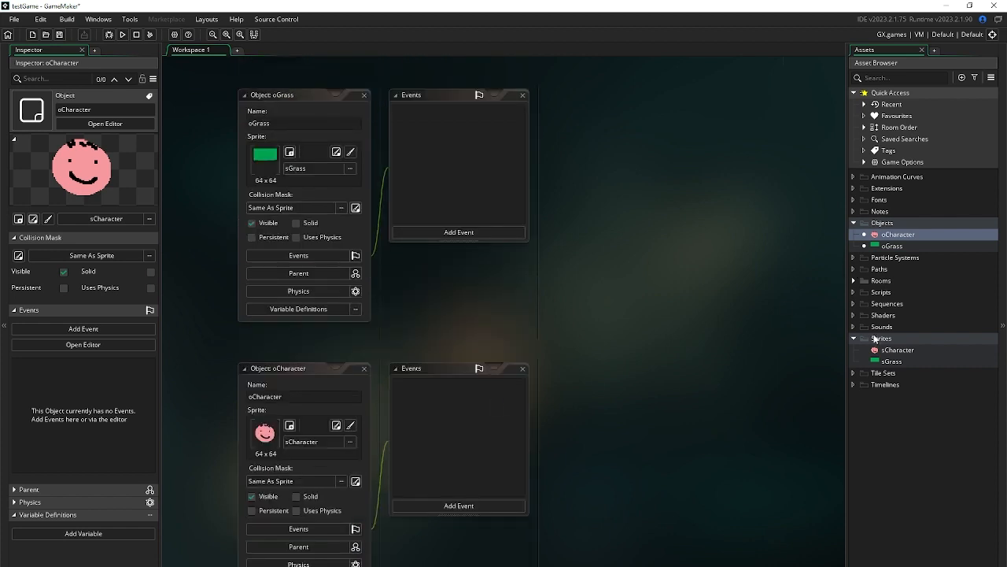
pyautogui.click(855, 282)
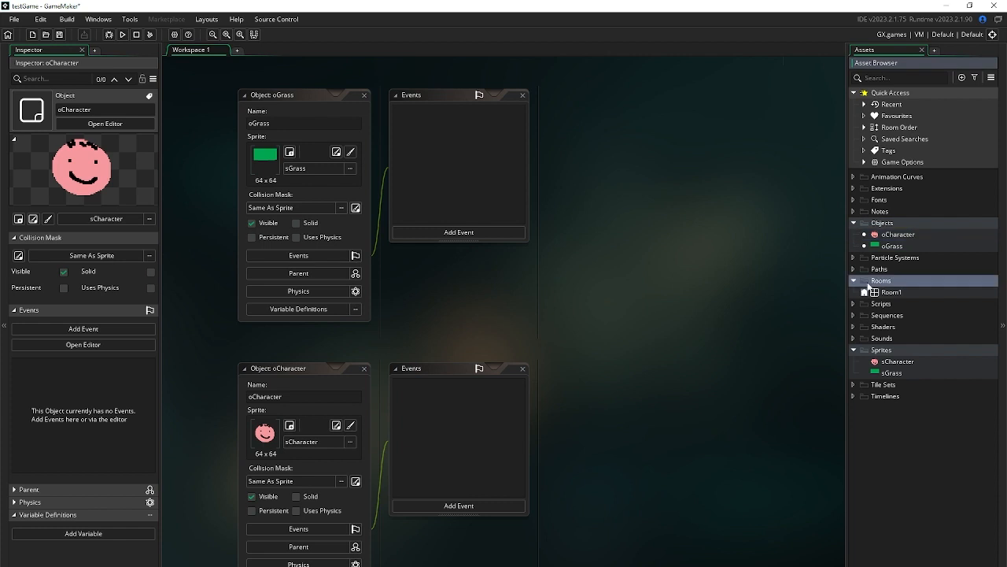
pyautogui.click(875, 292)
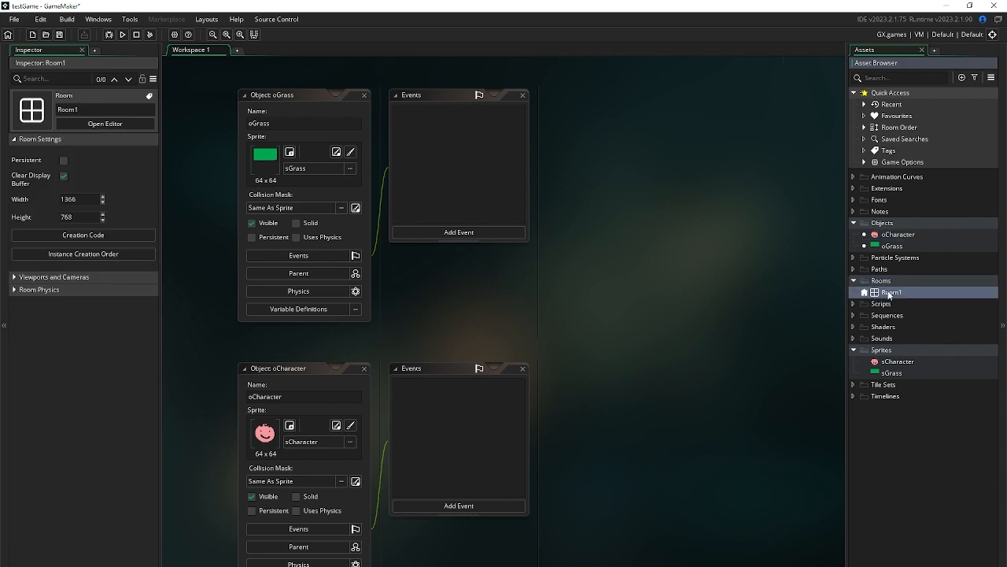
pyautogui.doubleClick(889, 293)
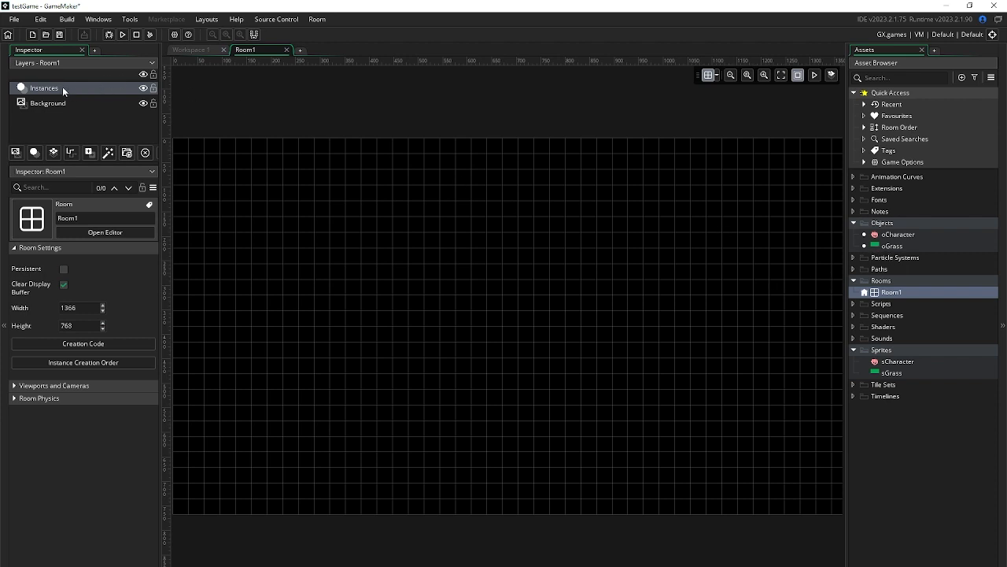
# Place two oGrass platforms in the room, stretched to X scales of 6.5 and 8, and an oCharacter instance above the left one
pyautogui.moveTo(892, 246); pyautogui.dragTo(444, 322)
pyautogui.moveTo(896, 245); pyautogui.dragTo(770, 382)
pyautogui.moveTo(699, 389); pyautogui.dragTo(719, 375)
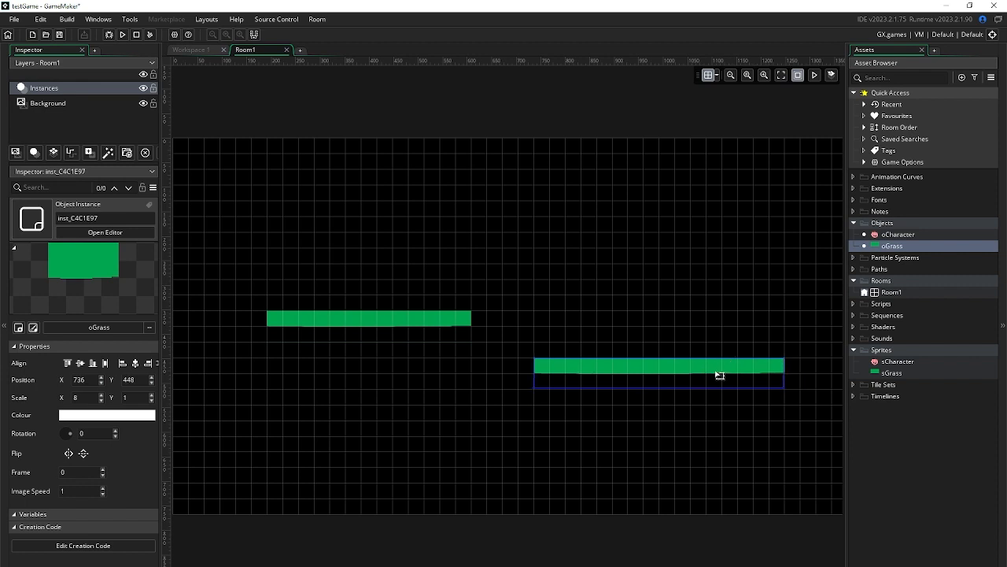
pyautogui.moveTo(872, 236); pyautogui.dragTo(287, 277)
# Extend the left grass platform to an X scale of 10.5 and move it so it lies fully inside the room
pyautogui.click(302, 316)
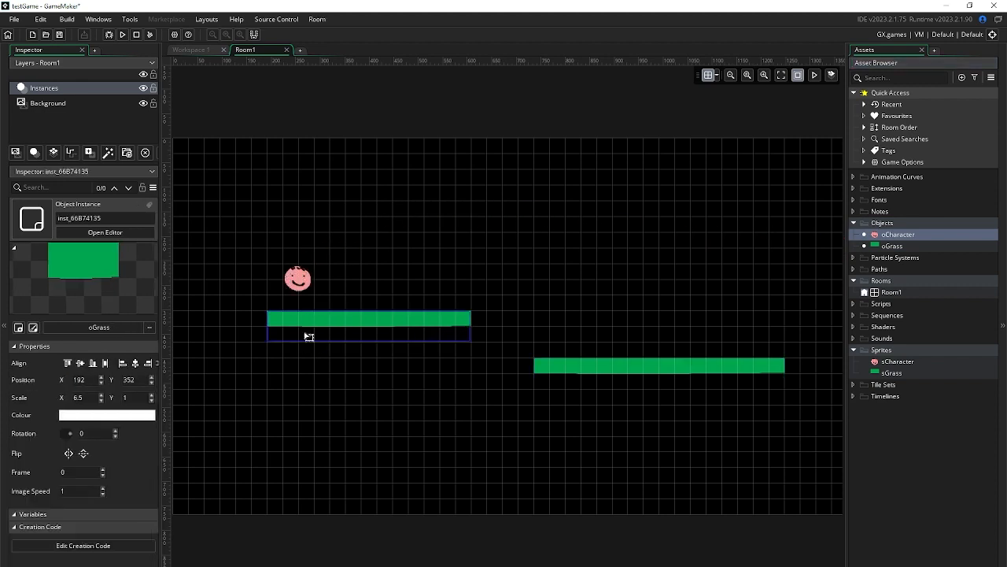
pyautogui.moveTo(268, 324); pyautogui.dragTo(143, 323)
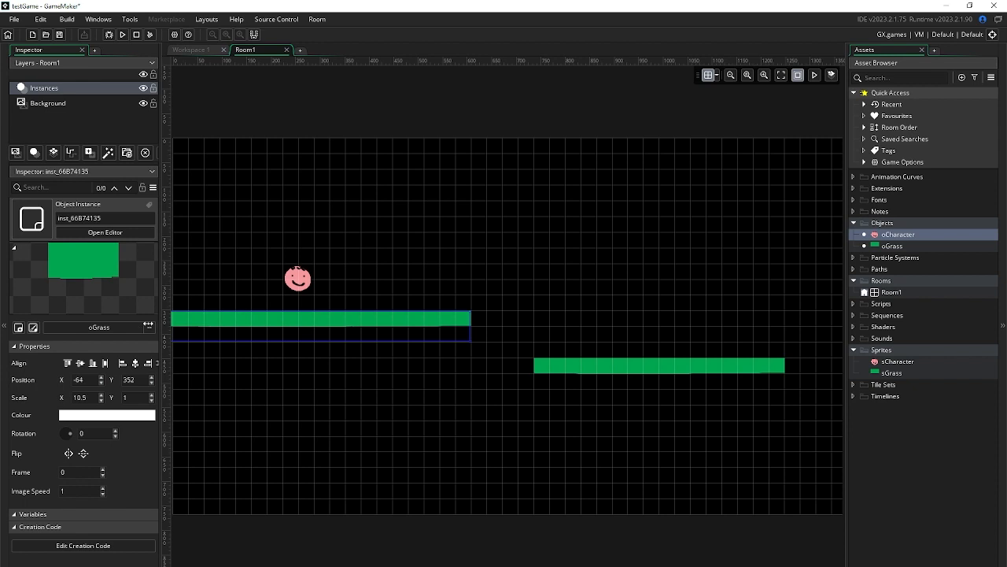
pyautogui.scroll(2, 317, 406)
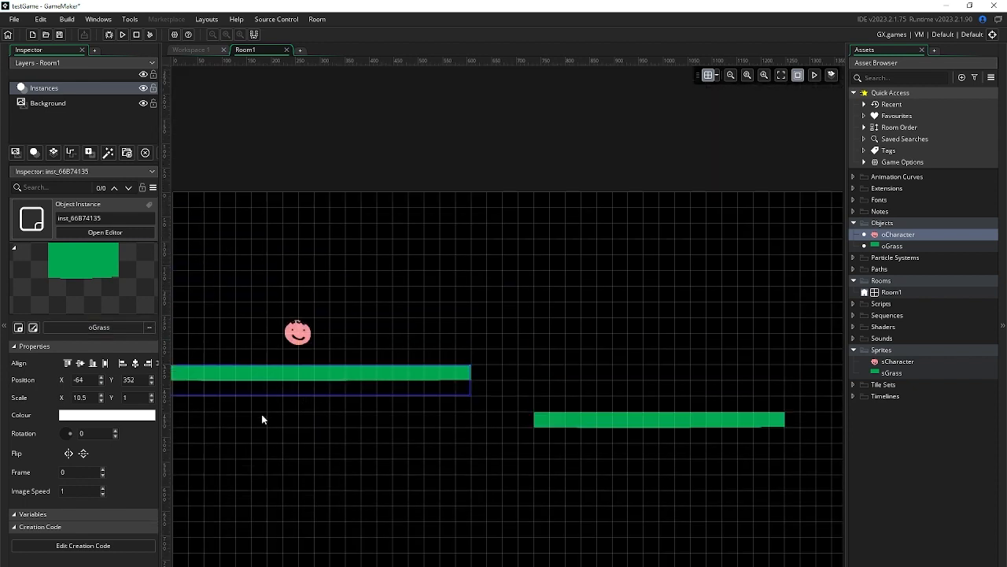
pyautogui.moveTo(271, 431); pyautogui.dragTo(355, 409, button='middle')
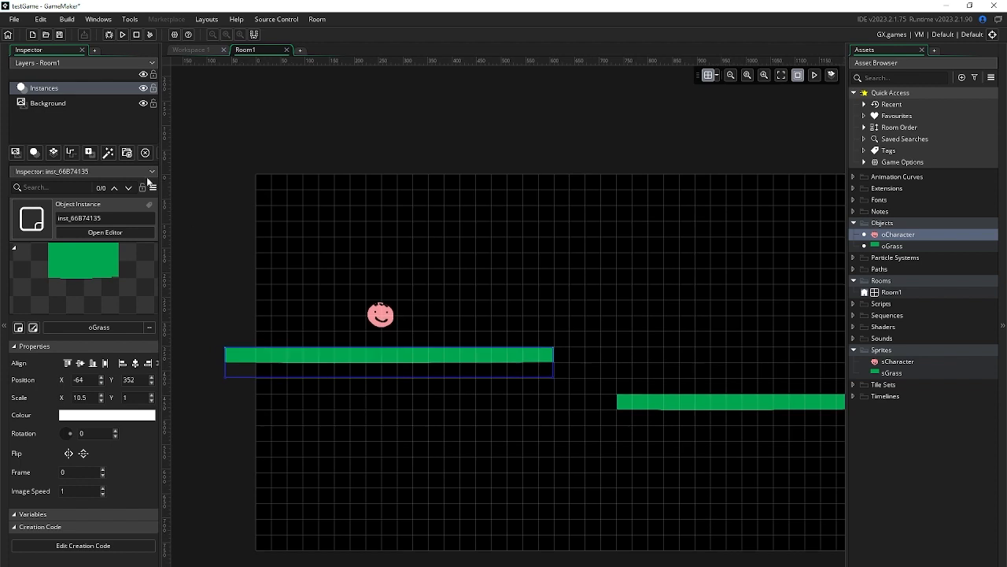
pyautogui.moveTo(290, 347); pyautogui.dragTo(340, 352)
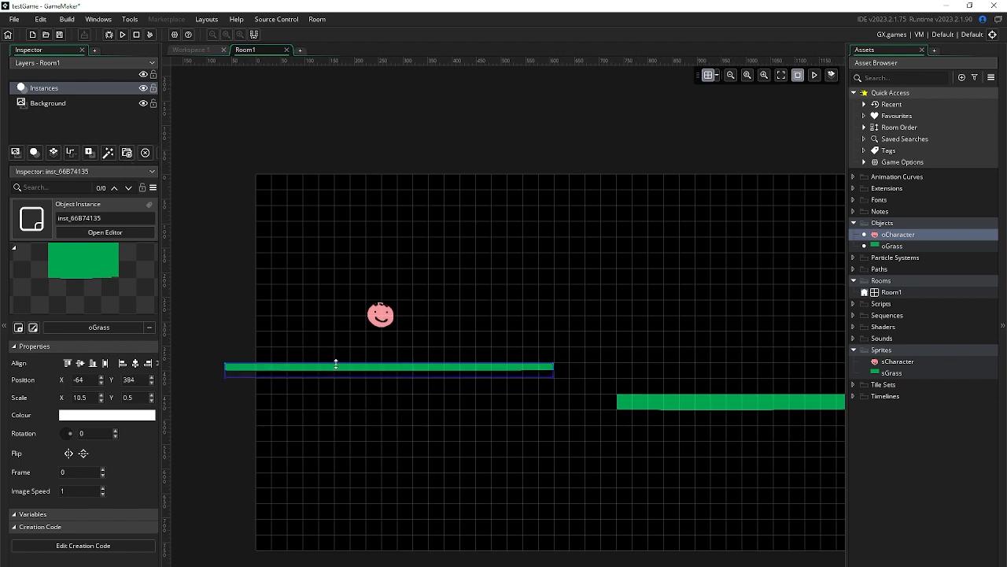
pyautogui.hotkey('ctrl', 'z')
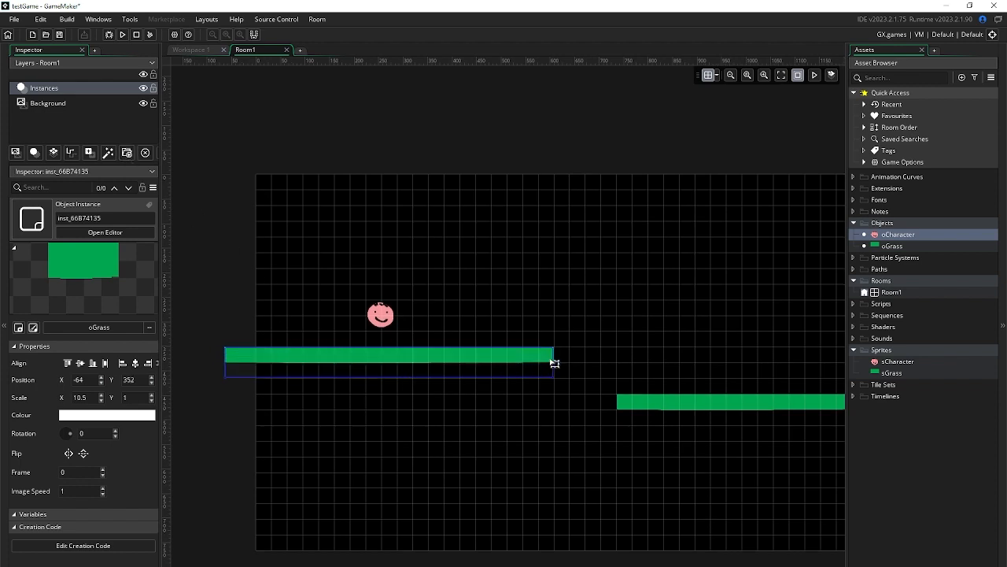
pyautogui.moveTo(513, 362); pyautogui.dragTo(559, 360)
# Shorten the right grass platform from its left end to an X scale of 6, and move the character to X 32, Y 256
pyautogui.click(653, 406)
pyautogui.moveTo(612, 405); pyautogui.dragTo(679, 406)
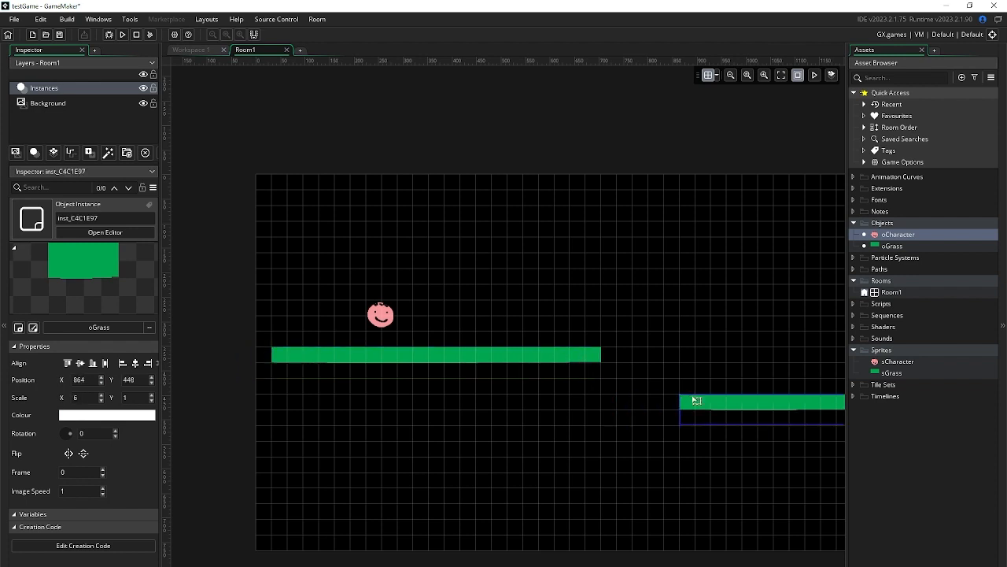
pyautogui.moveTo(386, 316); pyautogui.dragTo(291, 317)
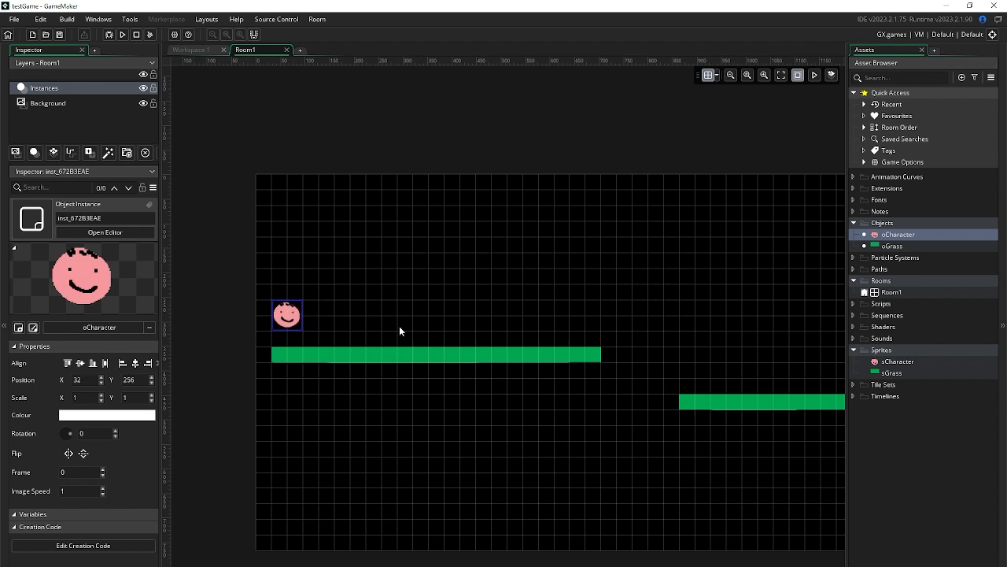
# Run the game to check the room in the browser and close the test window
pyautogui.click(122, 35)
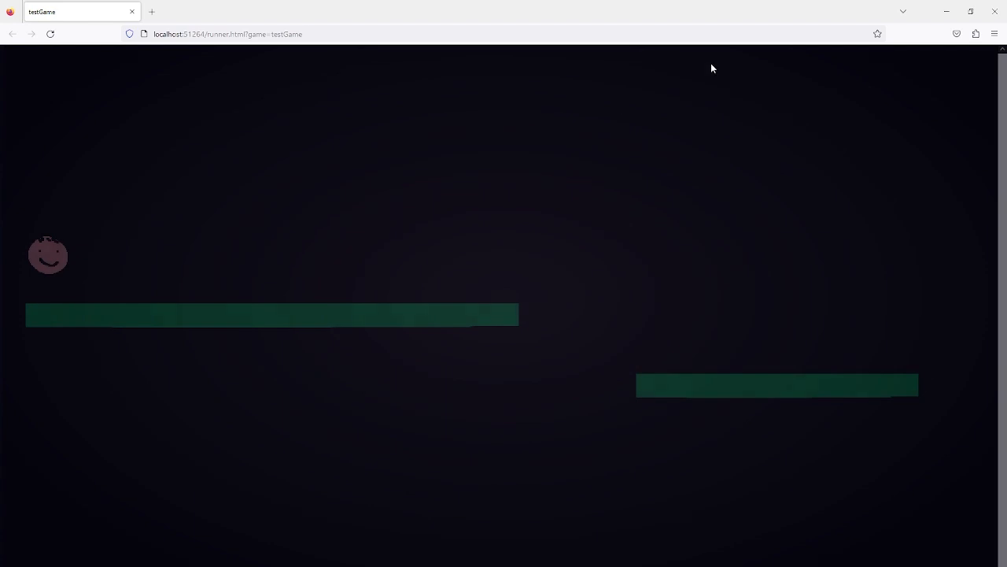
pyautogui.click(994, 11)
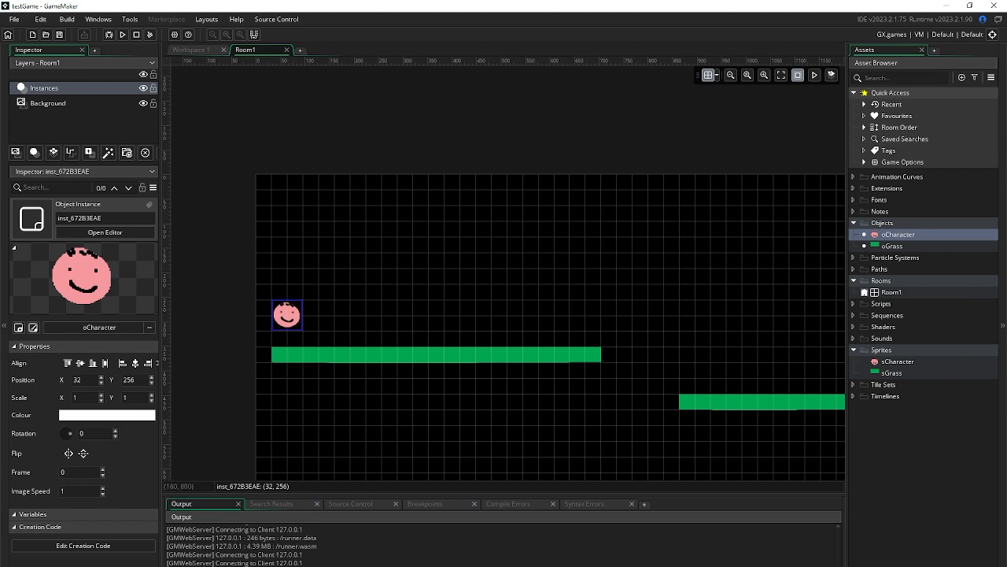
pyautogui.hotkey('alt', 'Tab')
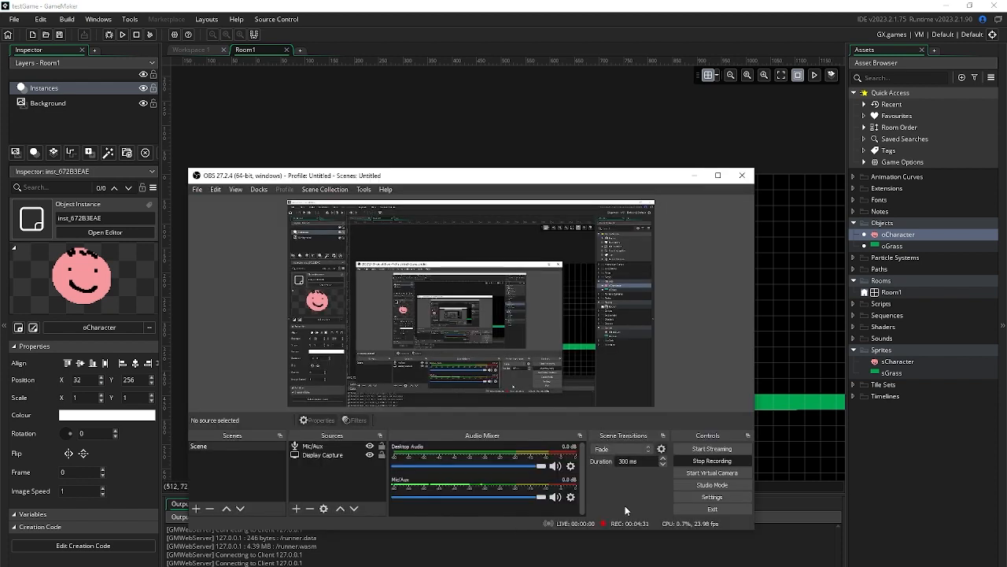
pyautogui.click(699, 462)
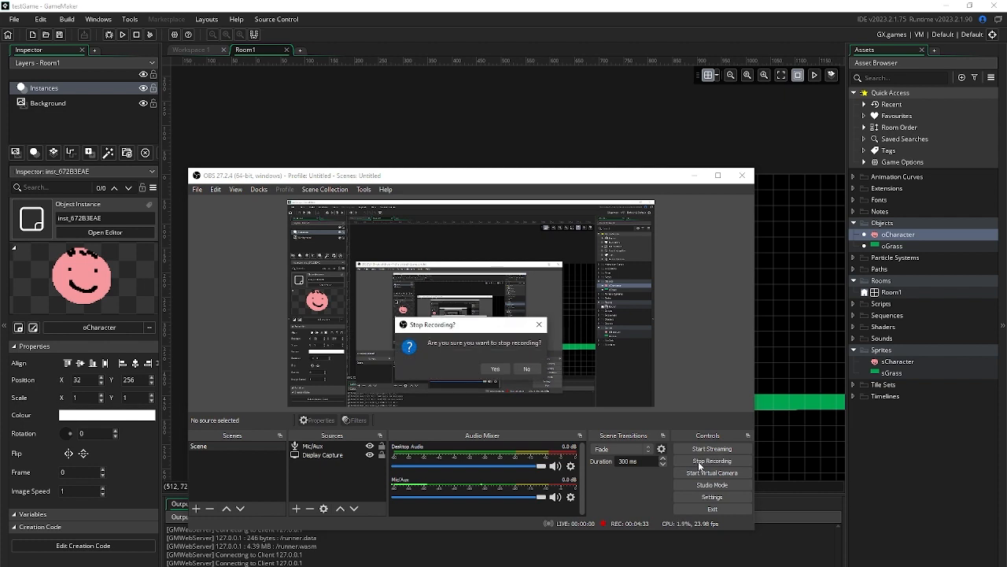
pyautogui.press('Return')
pyautogui.click(551, 141)
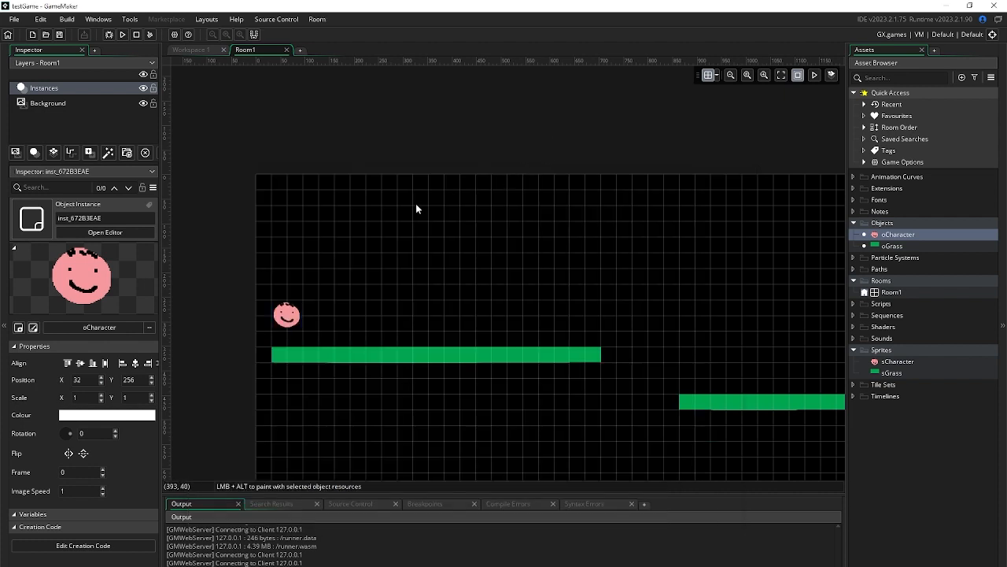
# Open the oCharacter object and add a Create event to it using GML Visual
pyautogui.doubleClick(894, 235)
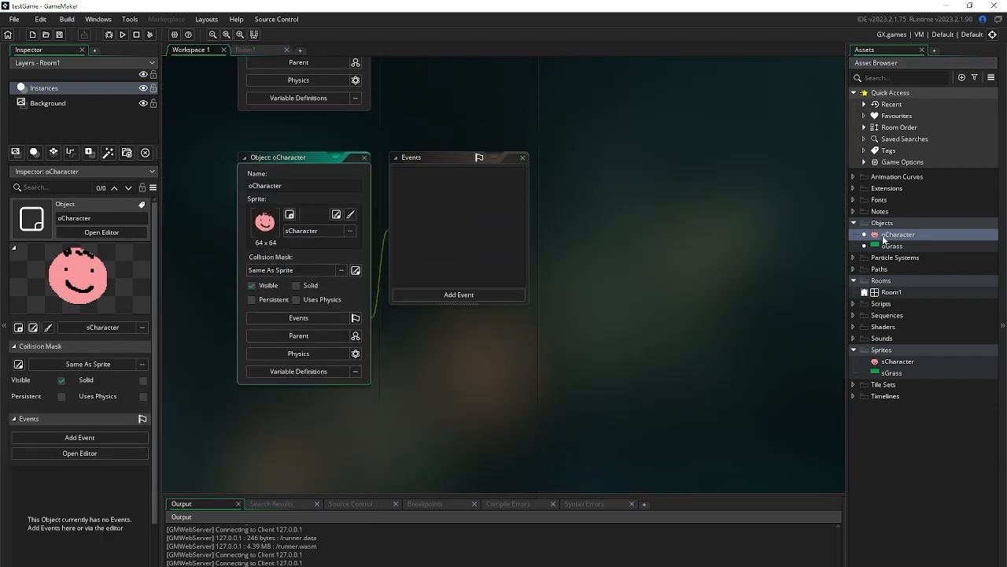
pyautogui.click(480, 289)
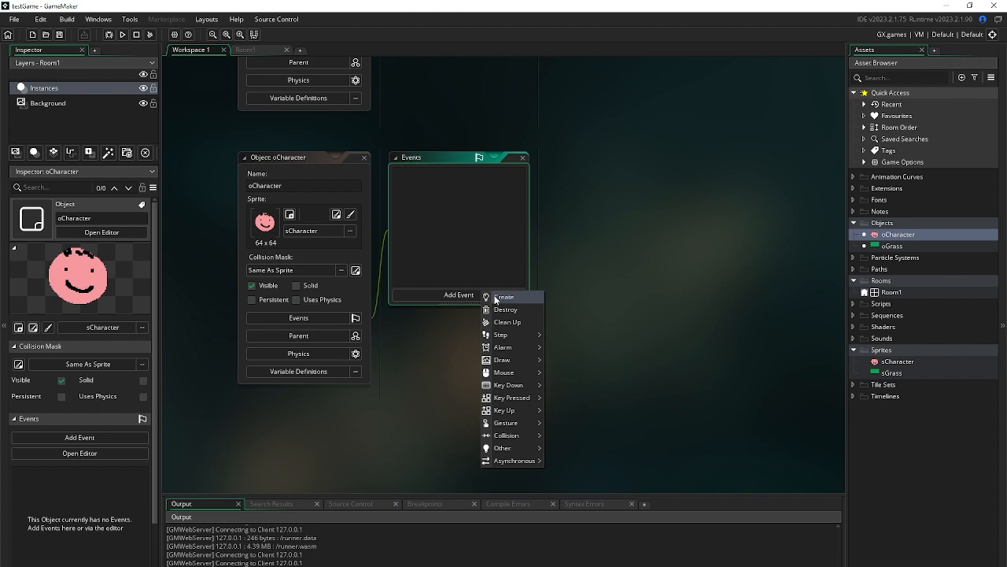
pyautogui.click(496, 299)
pyautogui.click(546, 311)
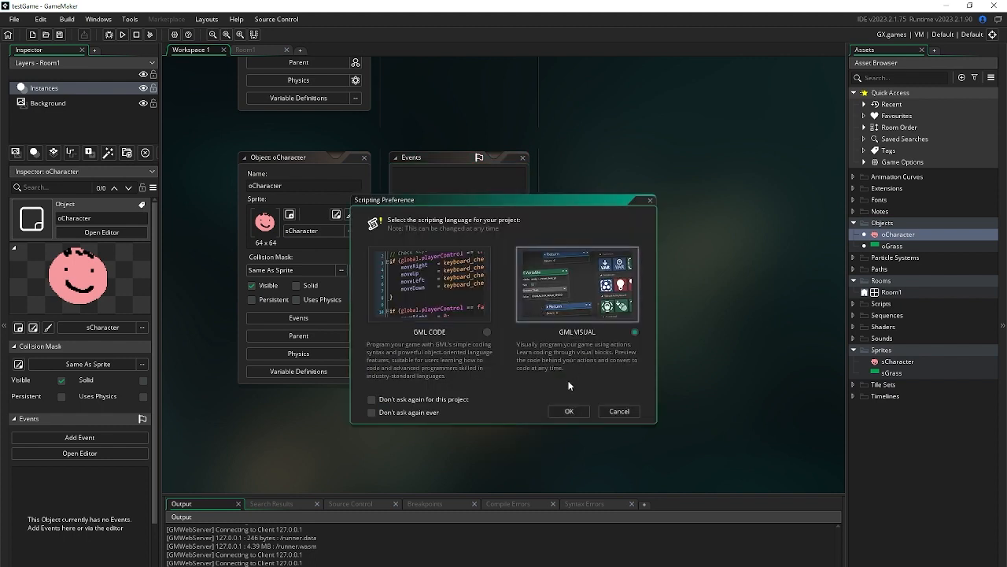
pyautogui.click(567, 409)
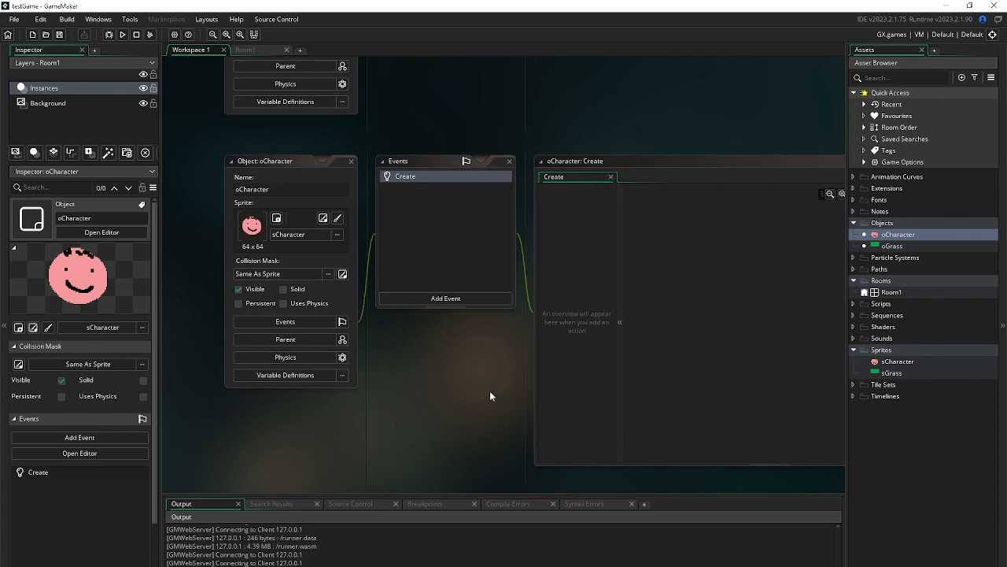
# Close the Asset Browser and add a Set Gravity Force action with a force of .7 to the character's Create event
pyautogui.click(922, 50)
pyautogui.click(855, 195)
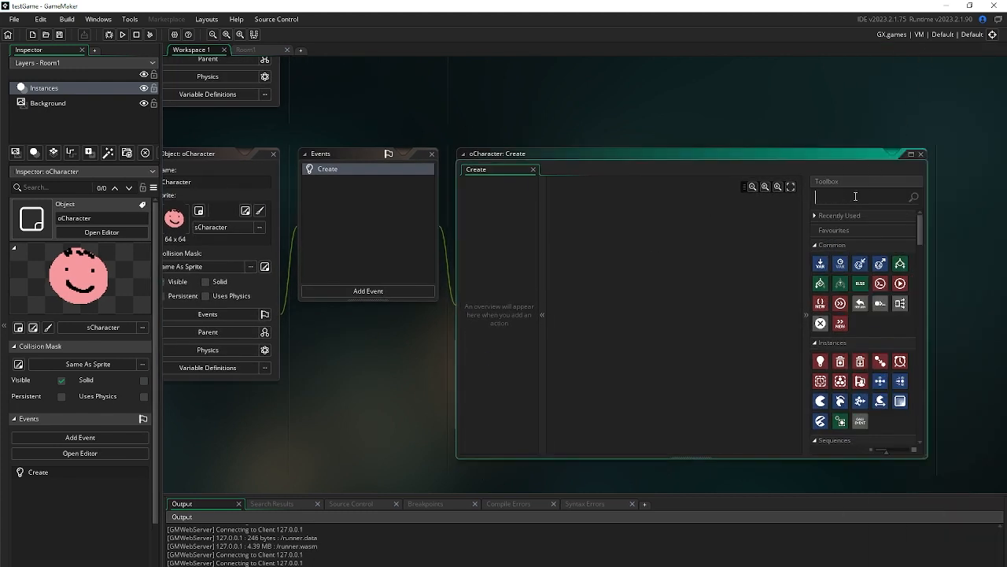
pyautogui.write('gravo')
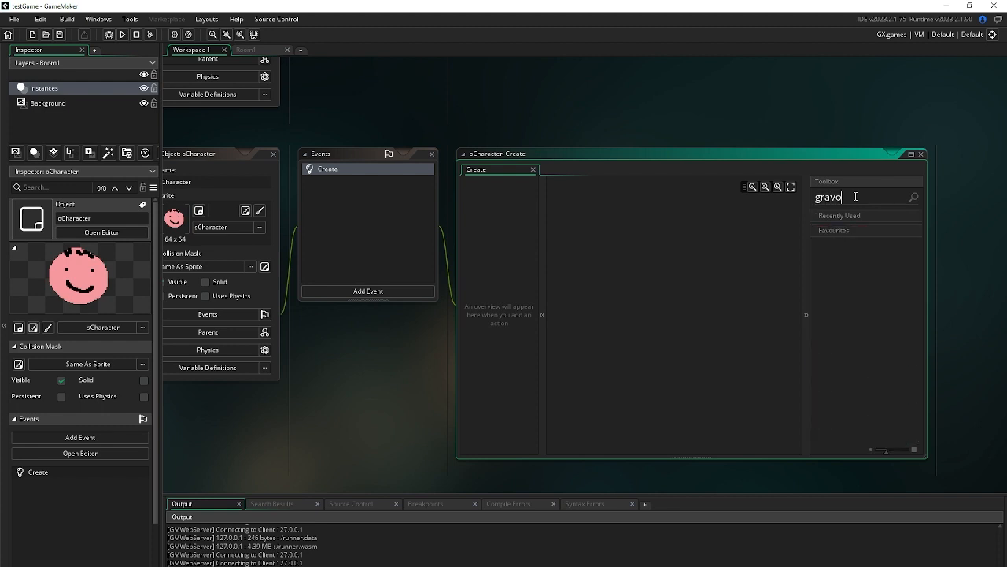
pyautogui.press('BackSpace')
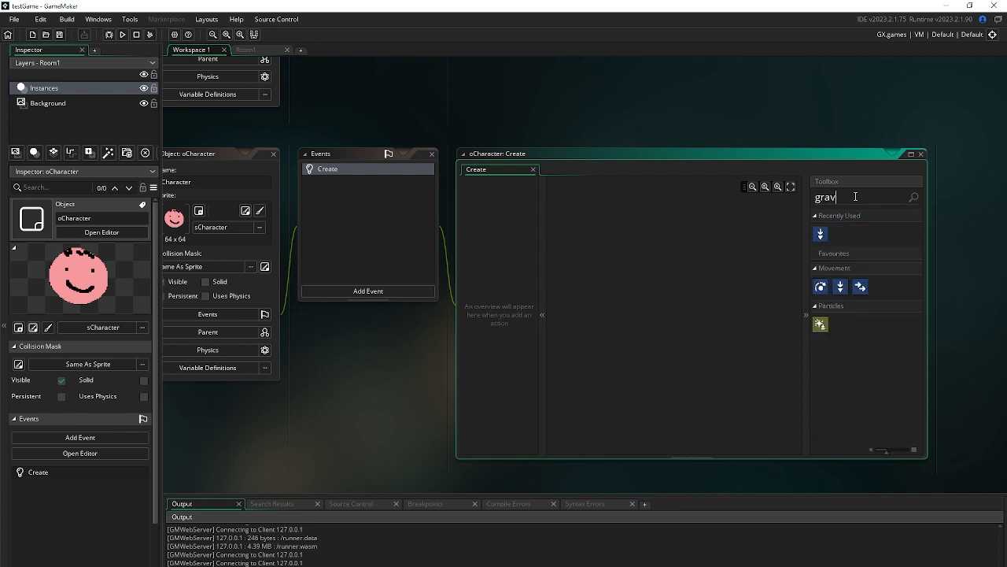
pyautogui.moveTo(821, 234); pyautogui.dragTo(670, 256)
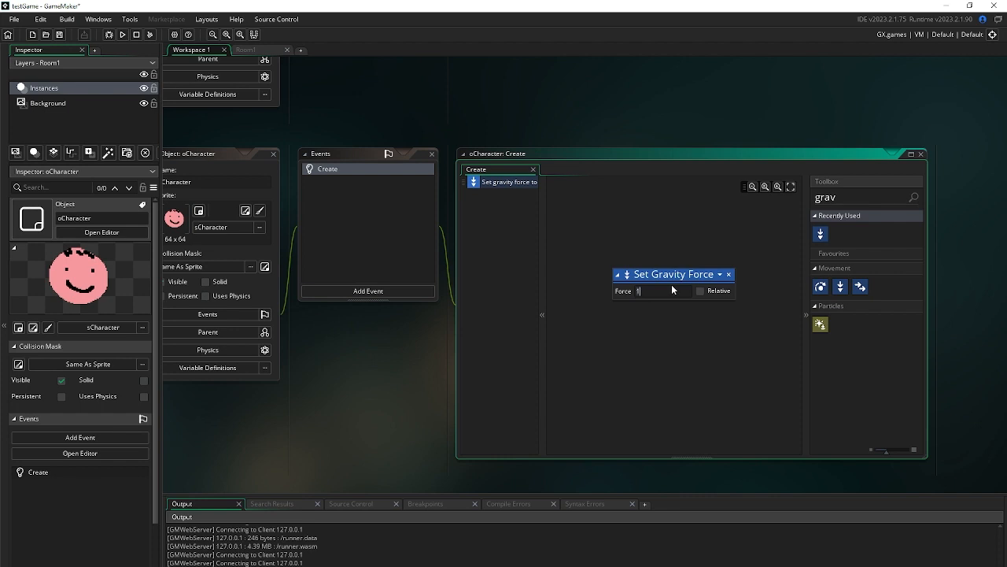
pyautogui.press('BackSpace')
pyautogui.write('.7')
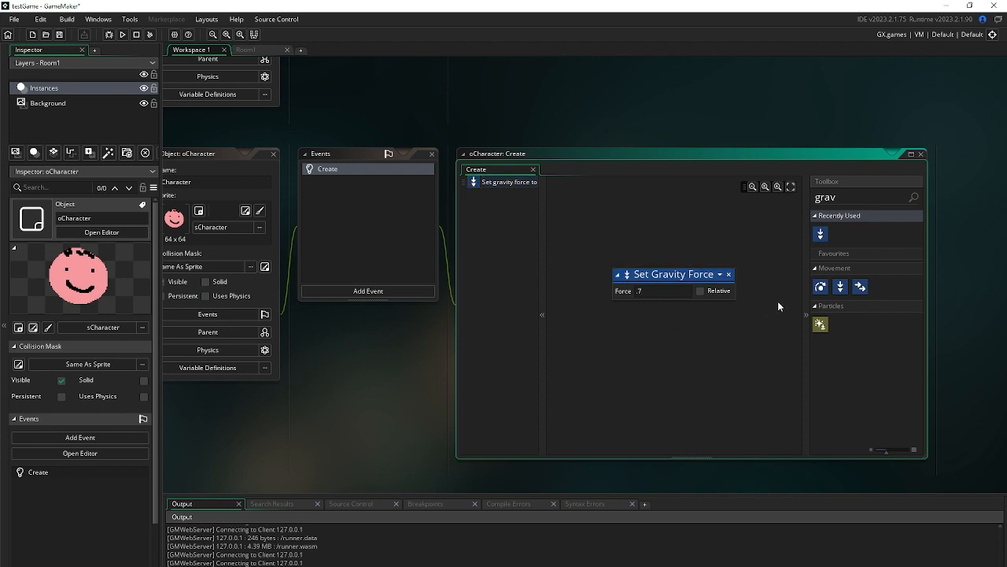
# Add a Set Friction action with a friction of 0.4 below the gravity action in the Create event
pyautogui.click(871, 198)
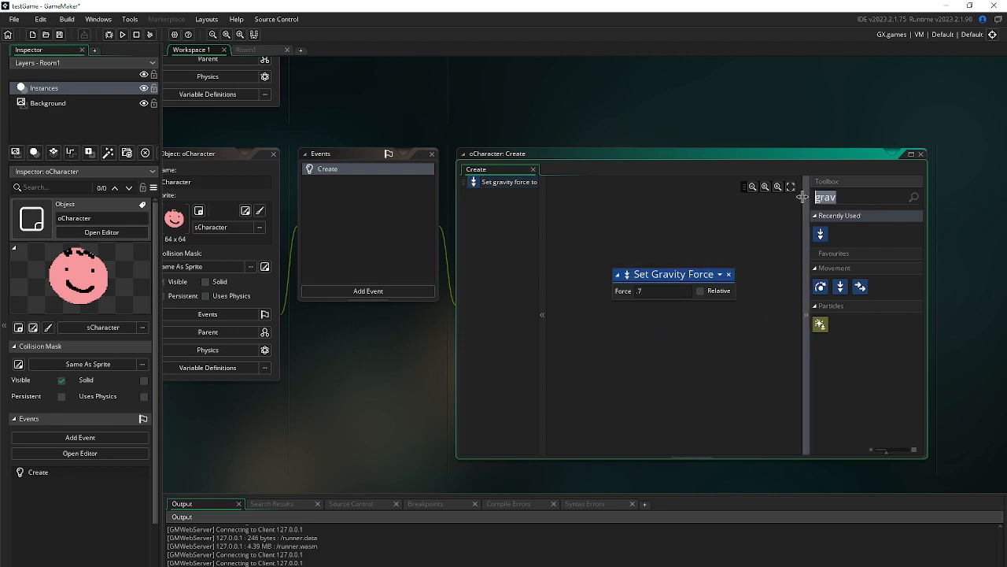
pyautogui.press('BackSpace')
pyautogui.write('f')
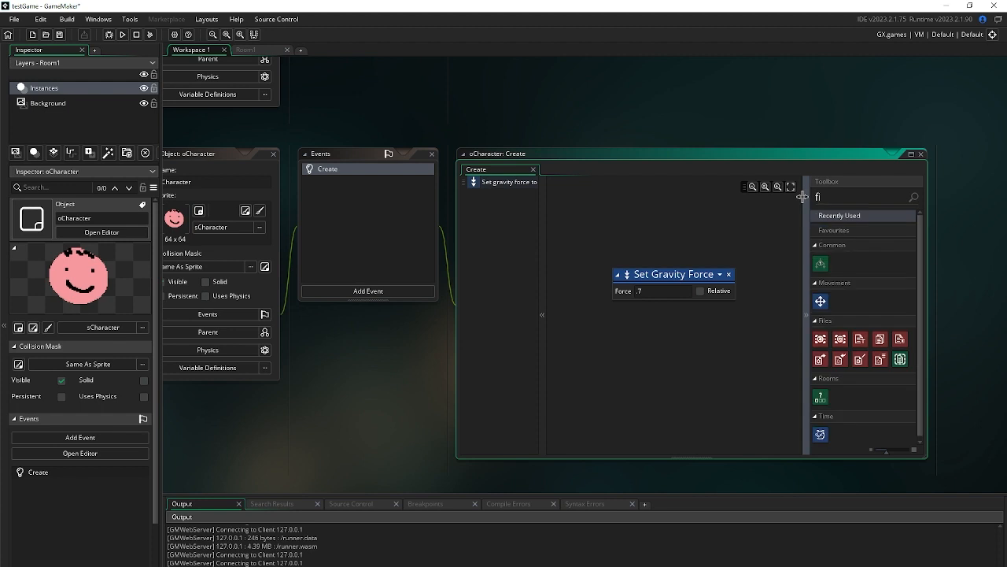
pyautogui.write('r')
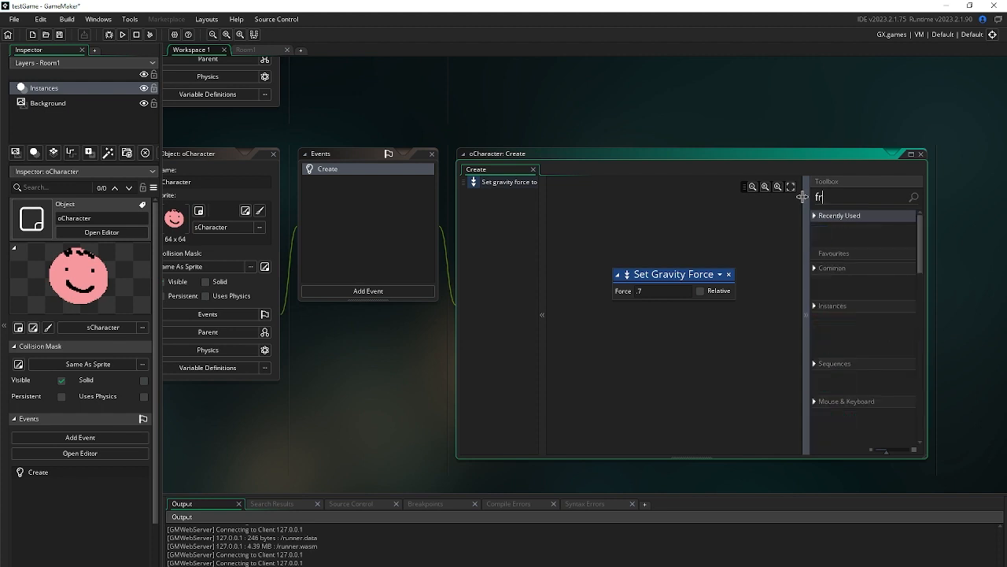
pyautogui.moveTo(820, 264); pyautogui.dragTo(671, 319)
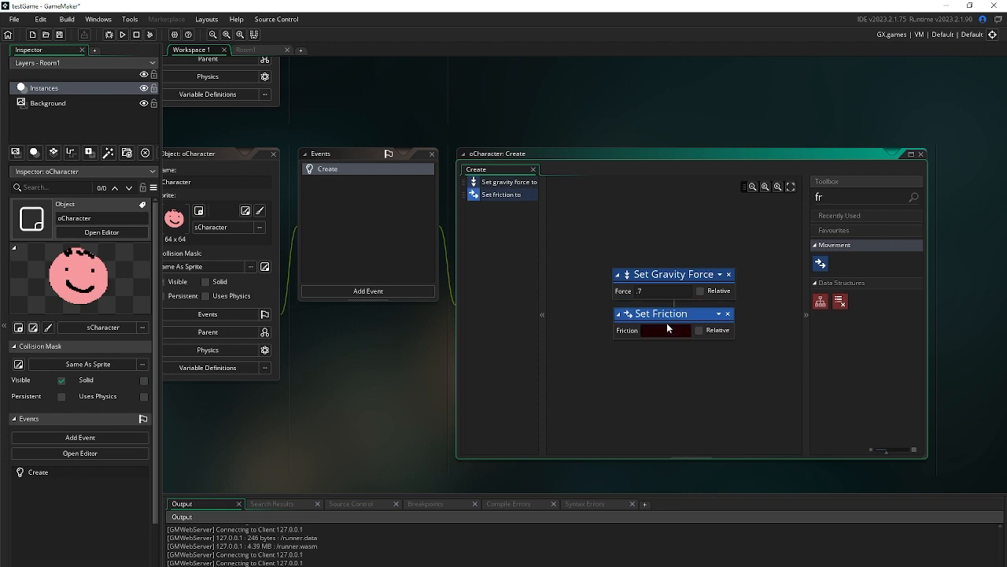
pyautogui.write('.4')
# Add a Key Down - Right event to oCharacter using GML Visual
pyautogui.moveTo(420, 387); pyautogui.dragTo(484, 365)
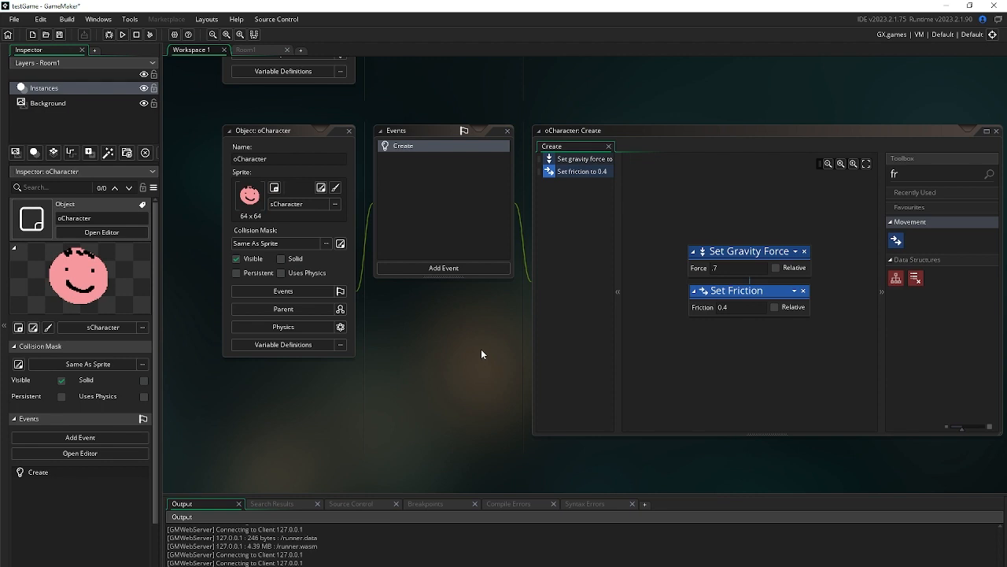
pyautogui.click(459, 269)
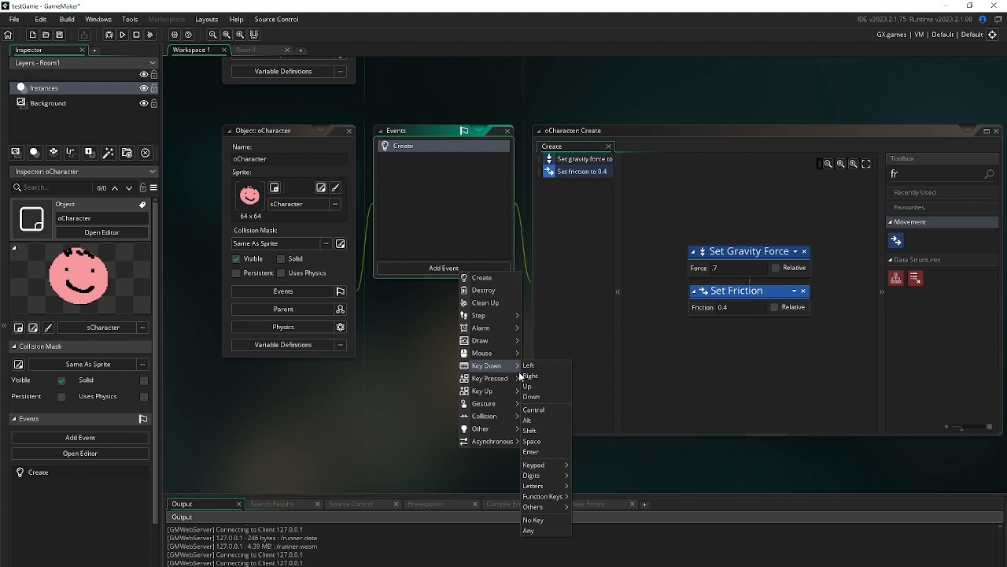
pyautogui.click(524, 373)
pyautogui.click(548, 317)
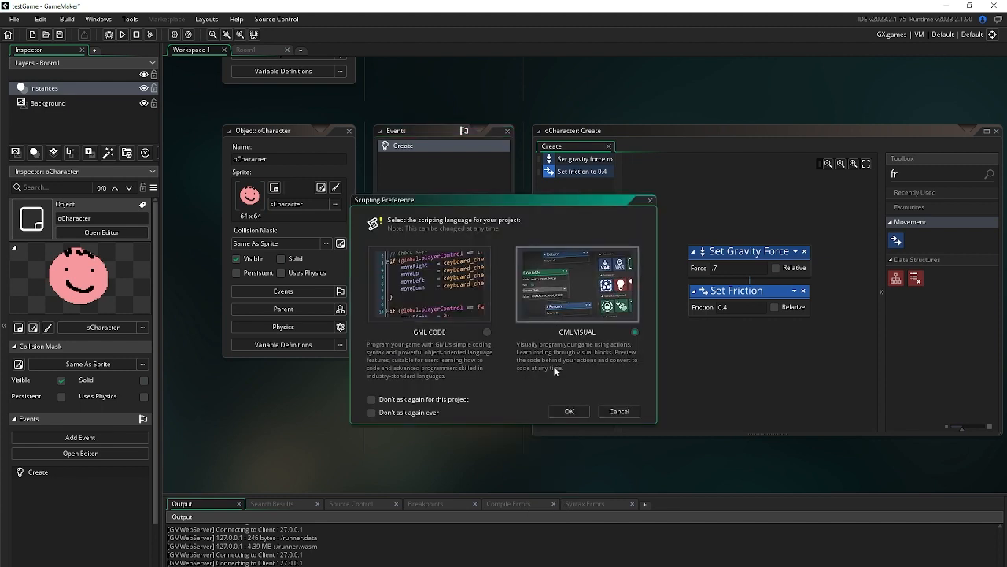
pyautogui.click(563, 410)
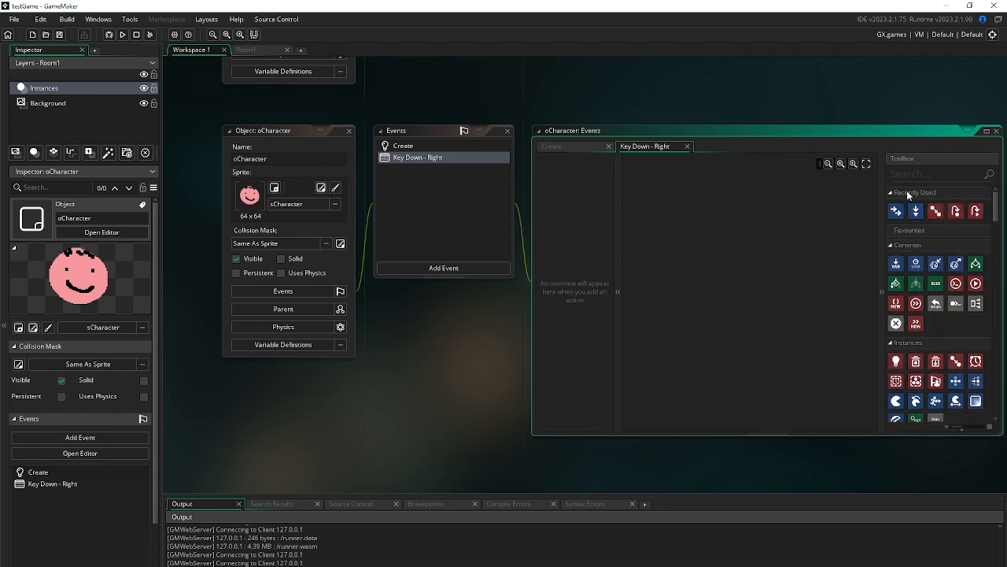
# Add a Set Speed action with a speed of 3 to the Key Down - Right event
pyautogui.click(901, 170)
pyautogui.write('sp')
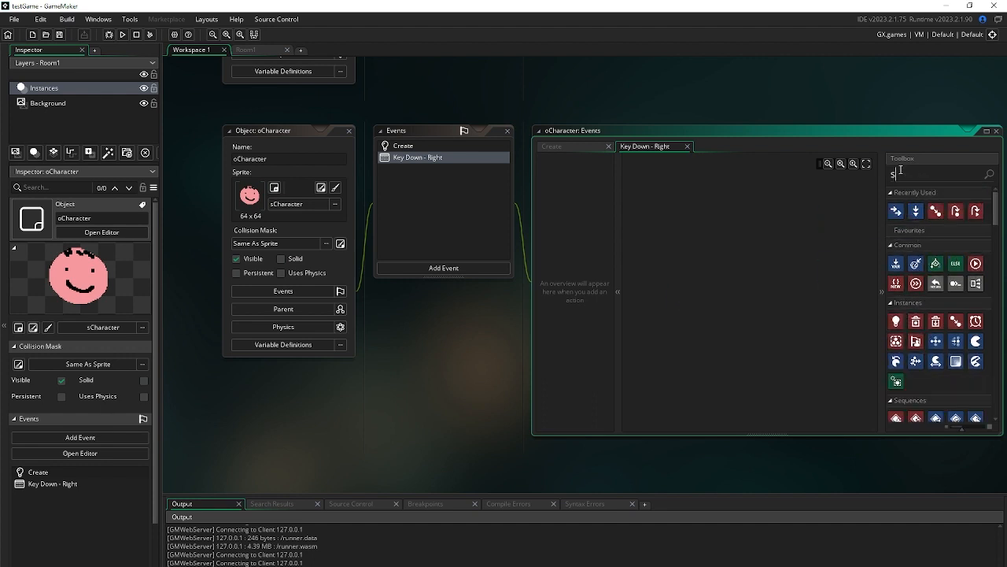
pyautogui.write('eed')
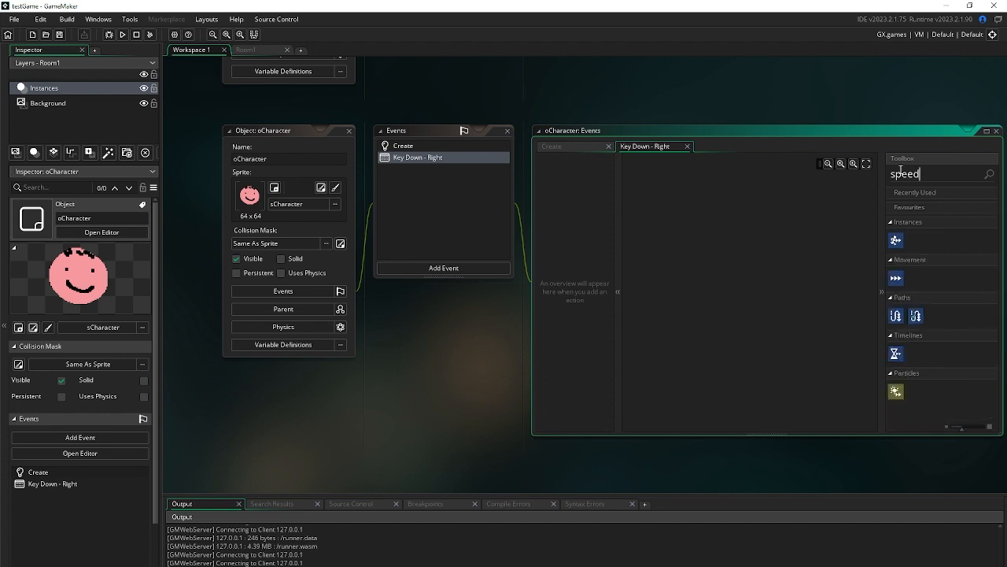
pyautogui.moveTo(895, 278); pyautogui.dragTo(696, 253)
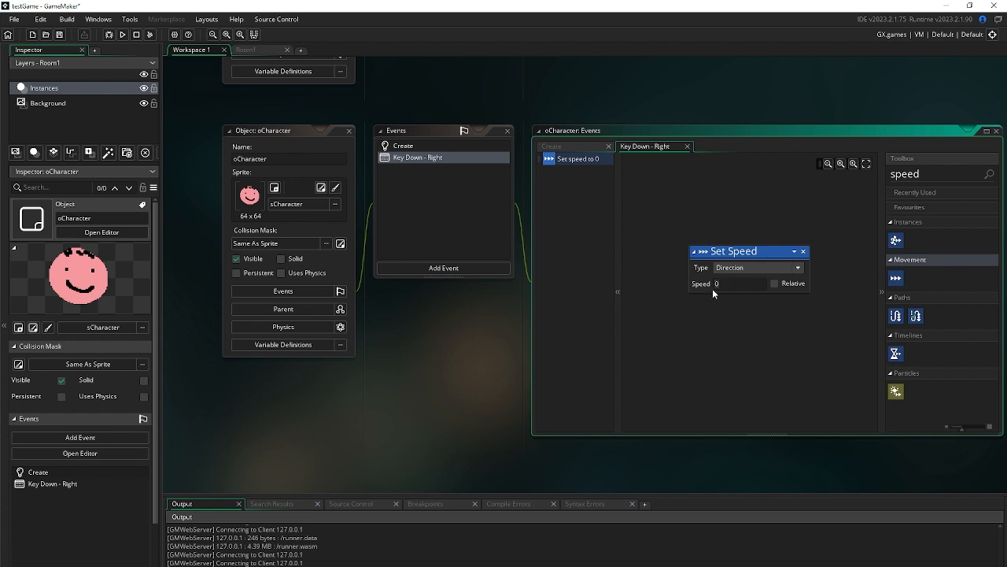
# Add a Key Down - Left event to oCharacter using GML Visual and place a Set Speed action in it
pyautogui.click(487, 270)
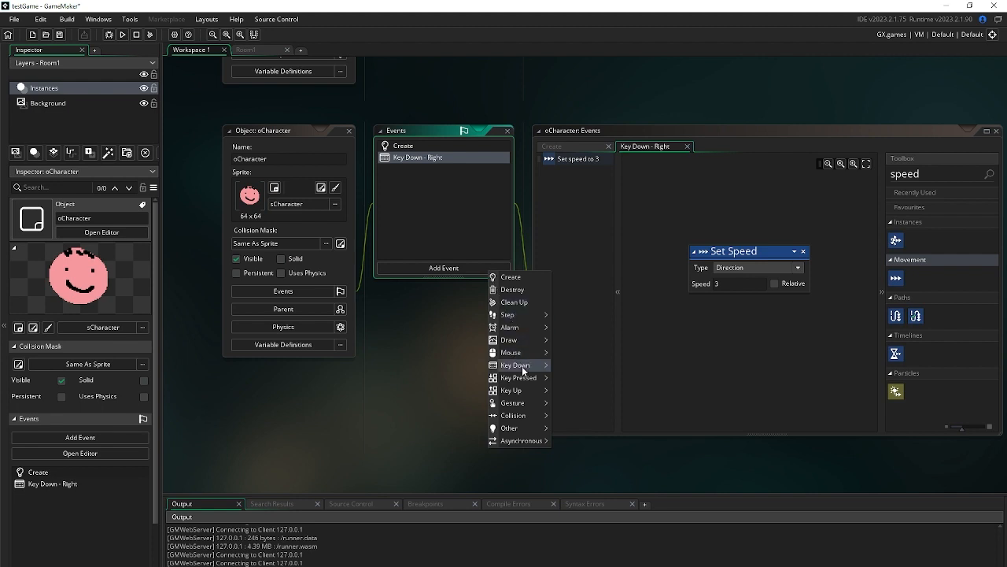
pyautogui.moveTo(522, 366)
pyautogui.click(557, 366)
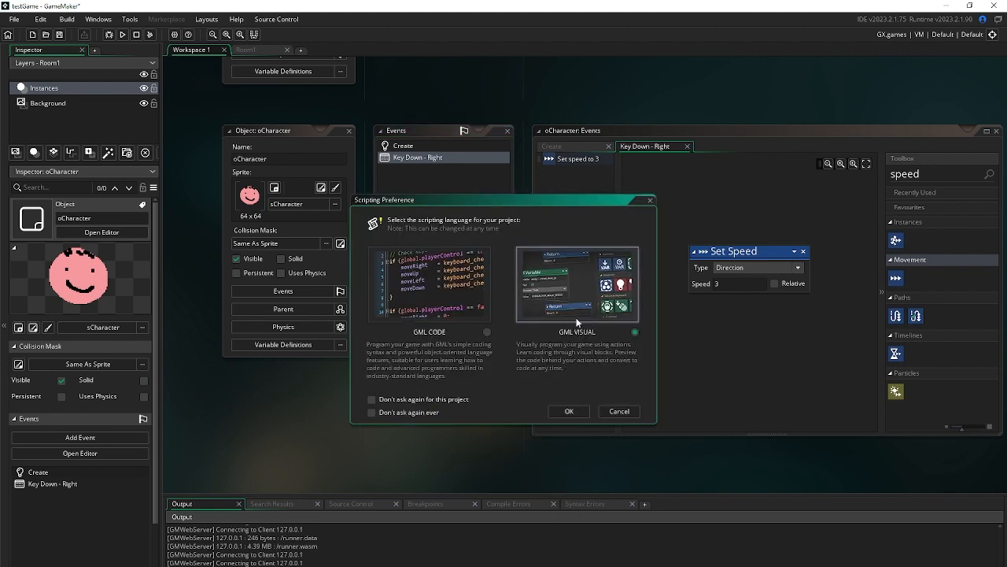
pyautogui.click(571, 409)
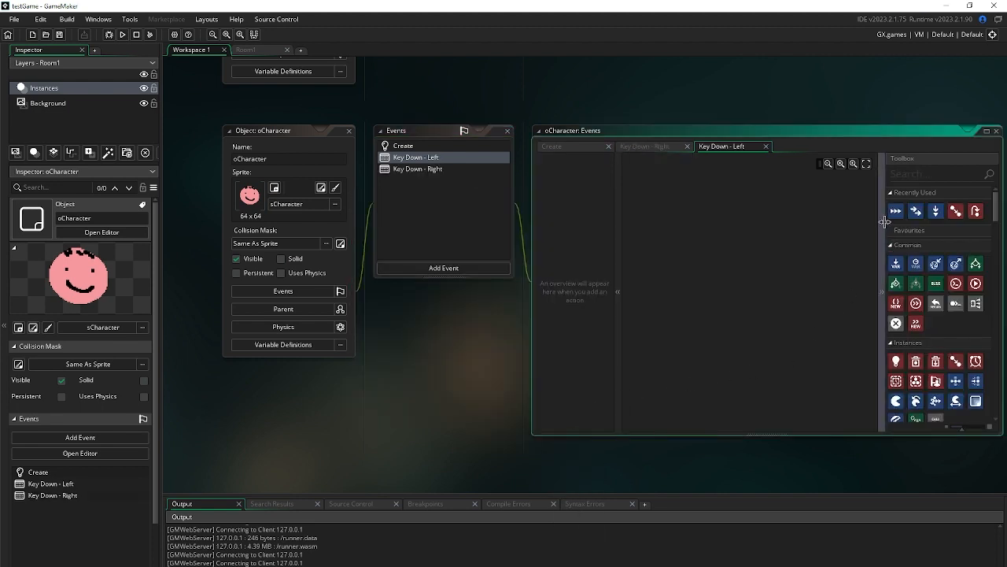
pyautogui.moveTo(896, 214); pyautogui.dragTo(725, 264)
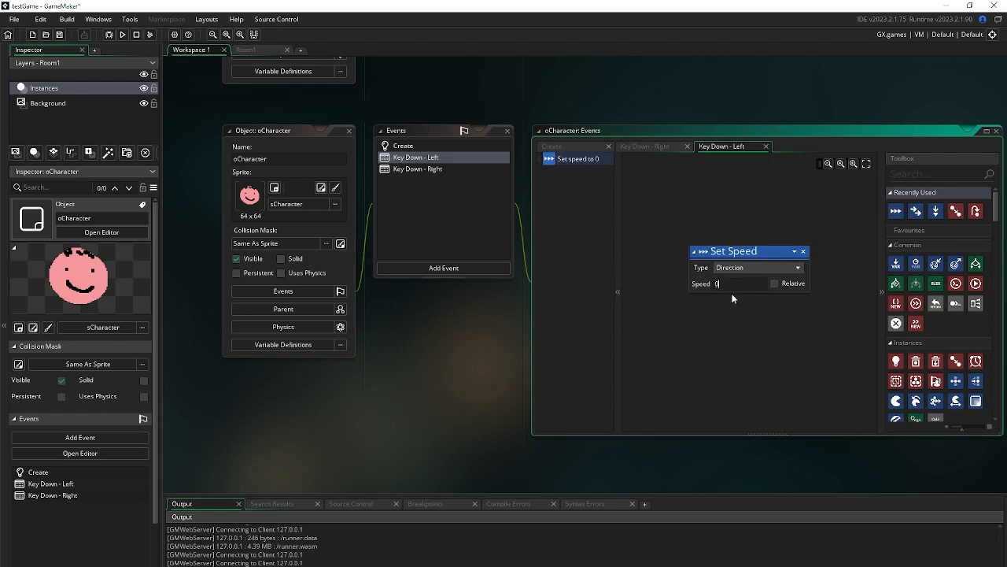
# Change the Set Speed type in the Key Down - Right event to Horizontal
pyautogui.click(480, 168)
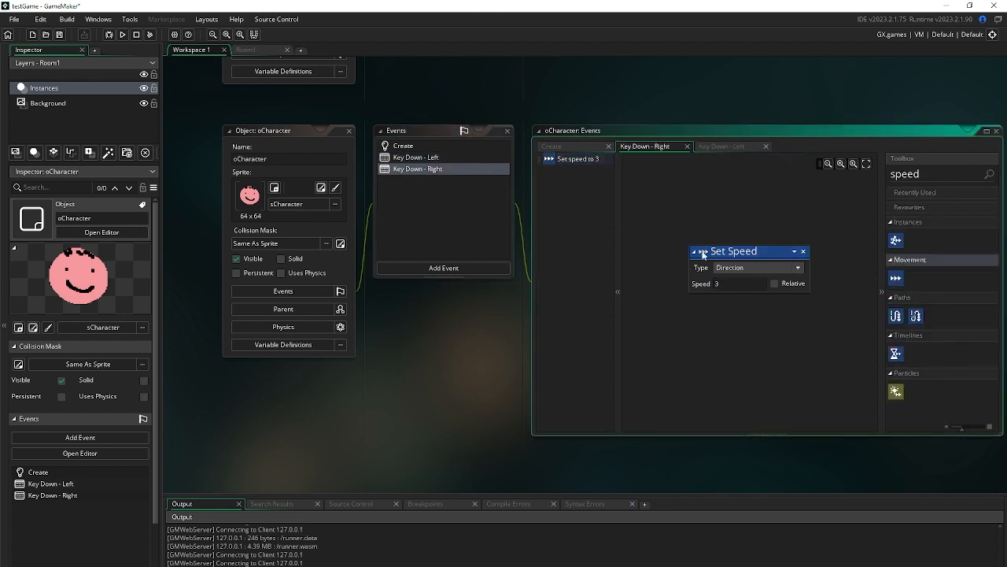
pyautogui.click(731, 268)
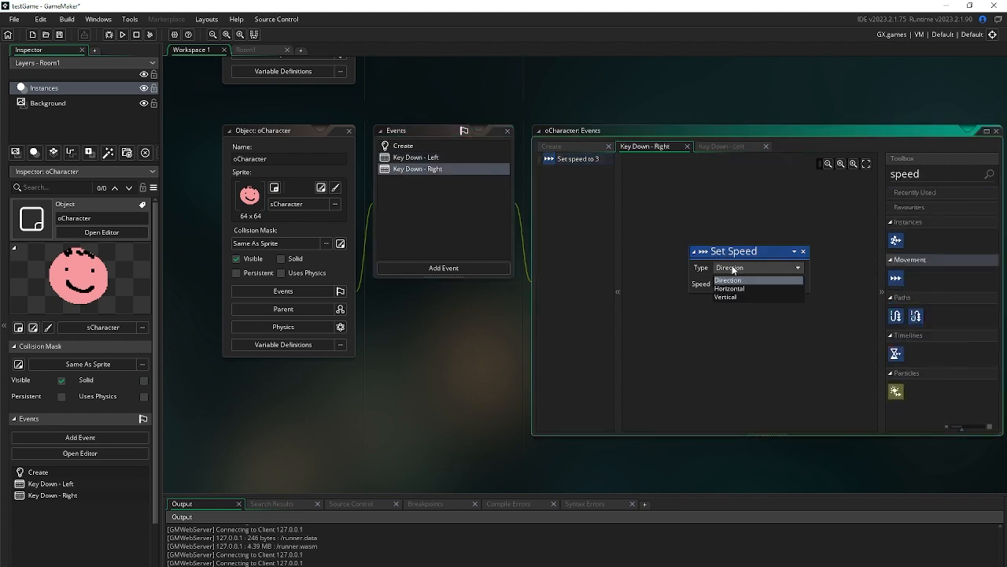
pyautogui.click(738, 289)
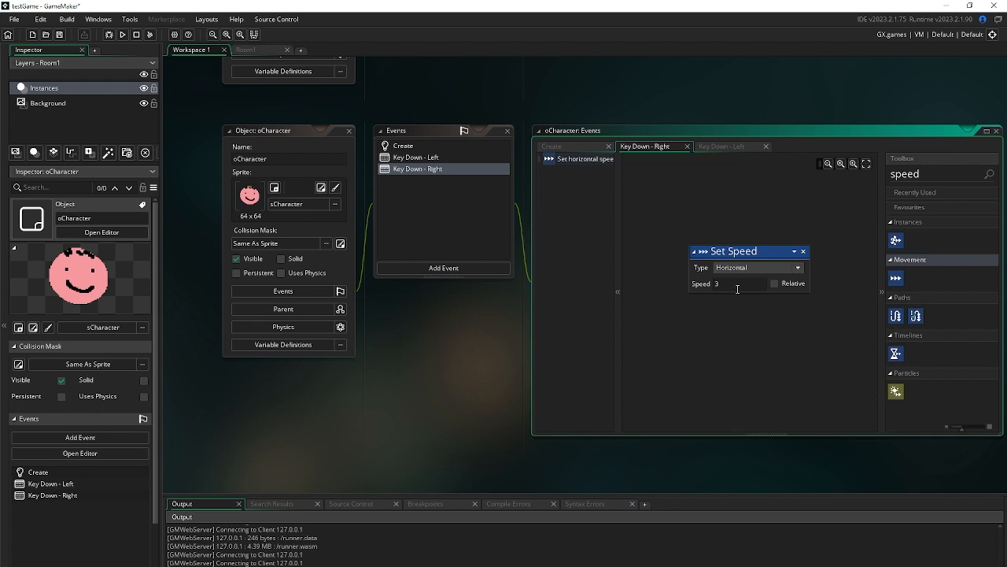
# Configure the Set Speed action in the Key Down - Left event with type Horizontal and speed -3
pyautogui.click(459, 157)
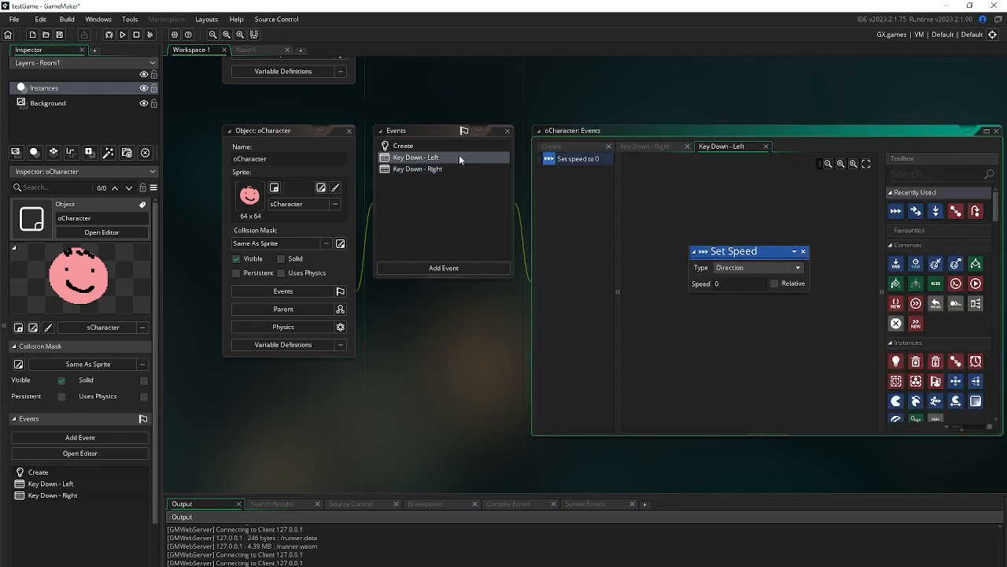
pyautogui.click(751, 268)
pyautogui.click(756, 286)
pyautogui.moveTo(749, 286); pyautogui.dragTo(696, 285)
pyautogui.write('-3')
# Run the game in the browser, reload it twice to check the character's behaviour, and close the test window
pyautogui.click(125, 35)
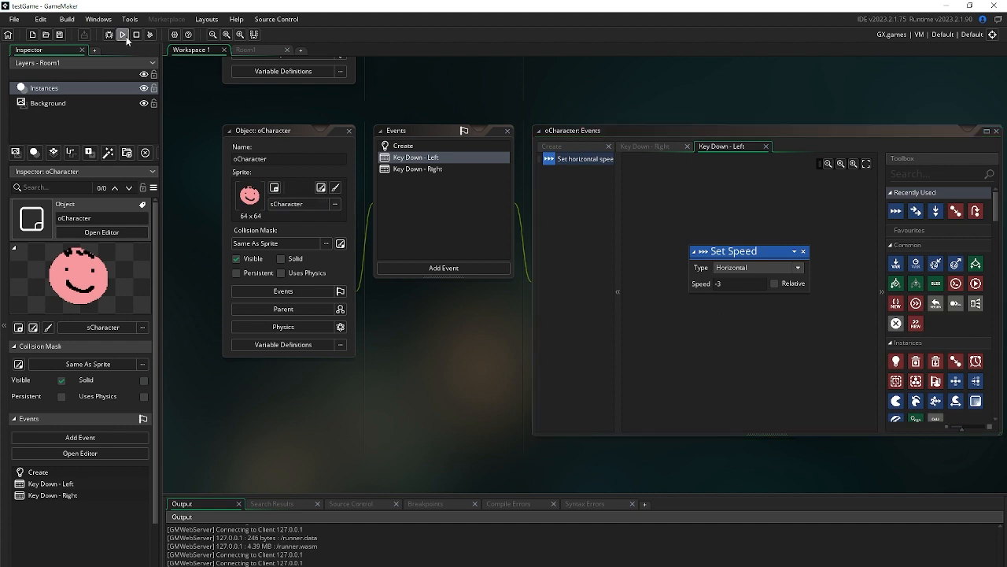
pyautogui.click(530, 328)
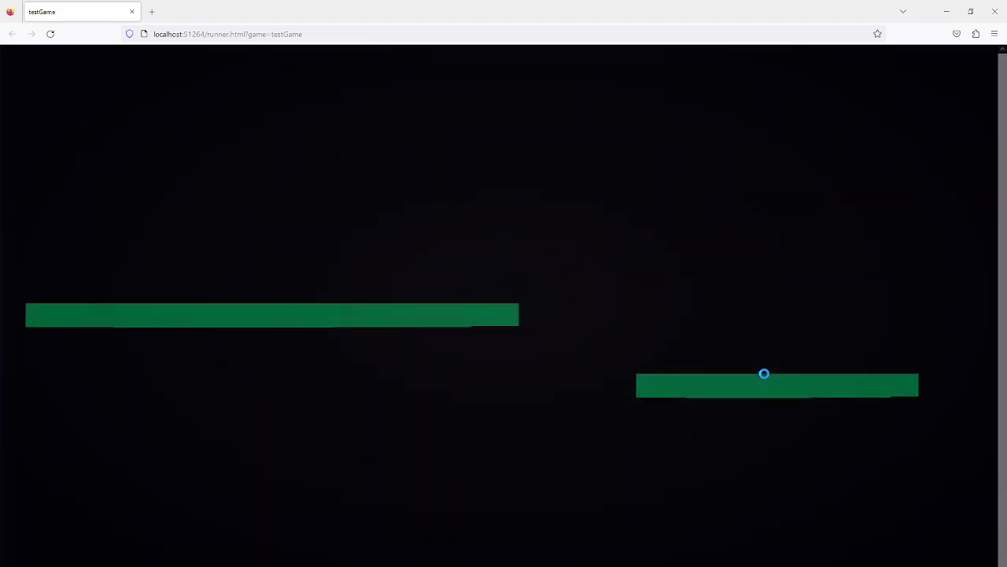
pyautogui.click(384, 34)
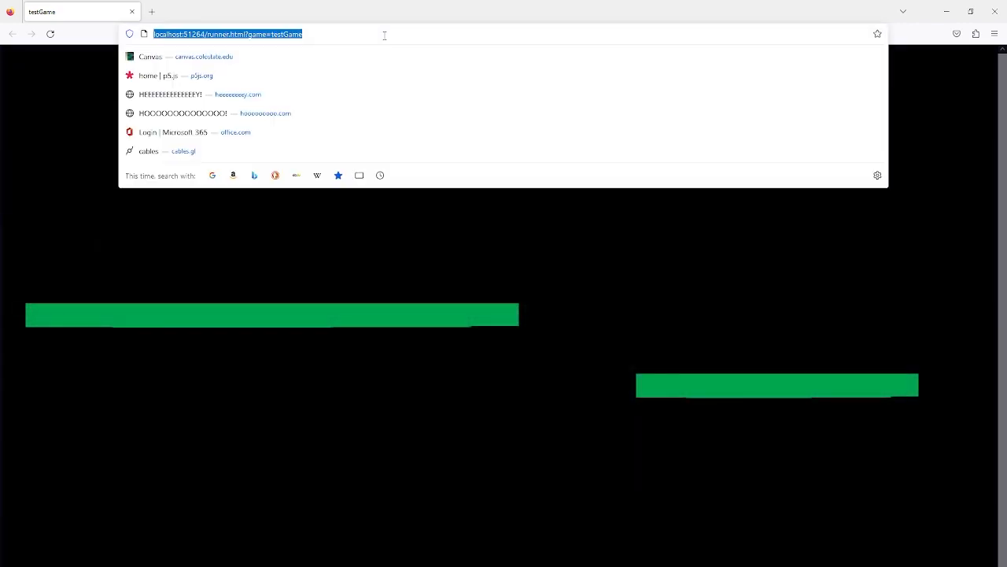
pyautogui.press('Return')
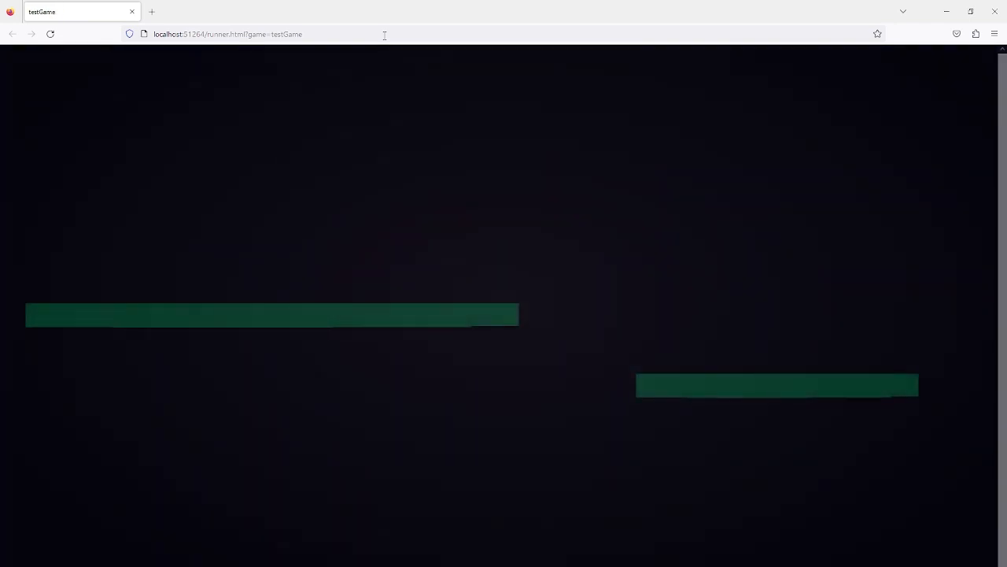
pyautogui.click(384, 35)
pyautogui.press('Return')
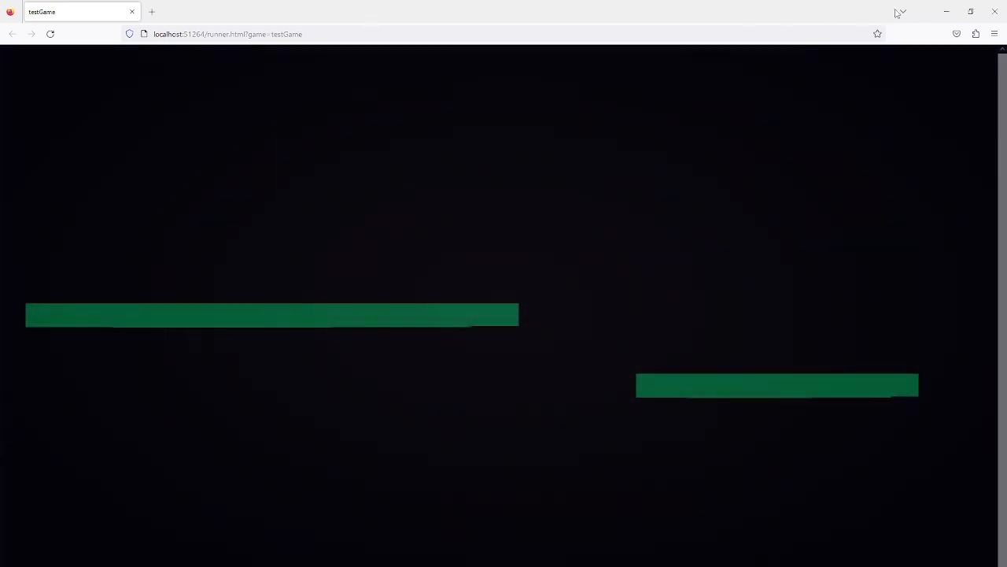
pyautogui.click(995, 11)
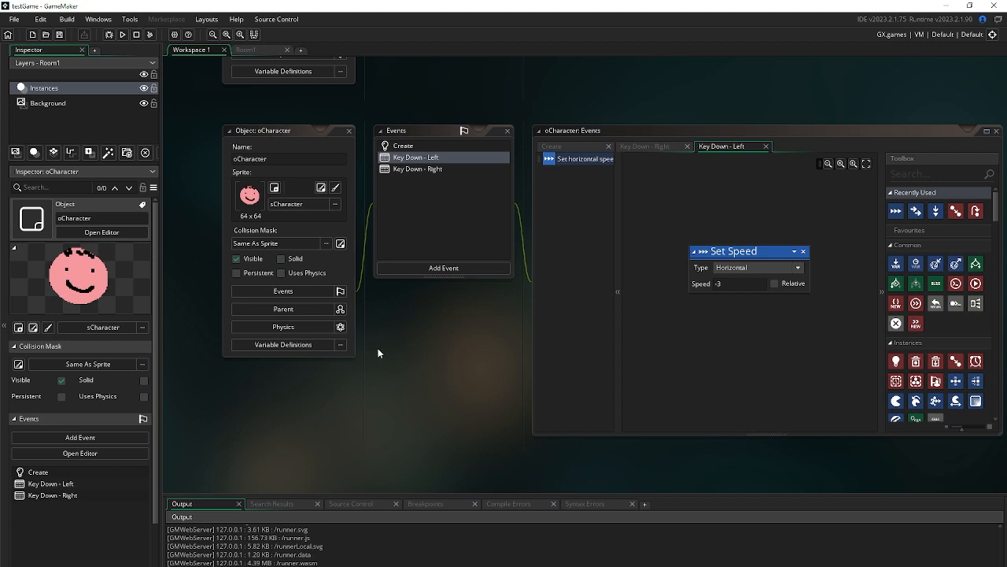
pyautogui.scroll(5, 373, 343)
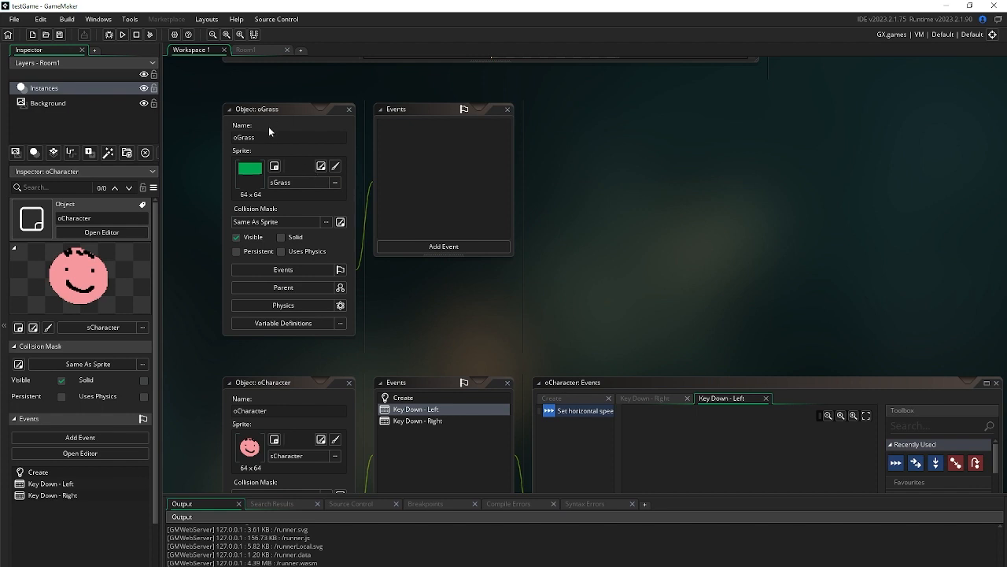
pyautogui.scroll(-1, 373, 275)
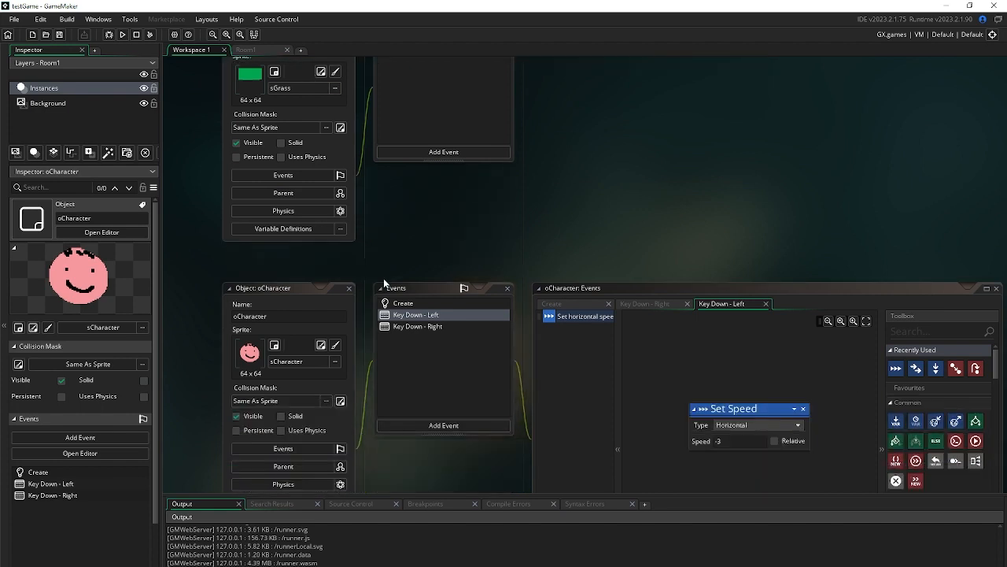
pyautogui.scroll(-2, 394, 291)
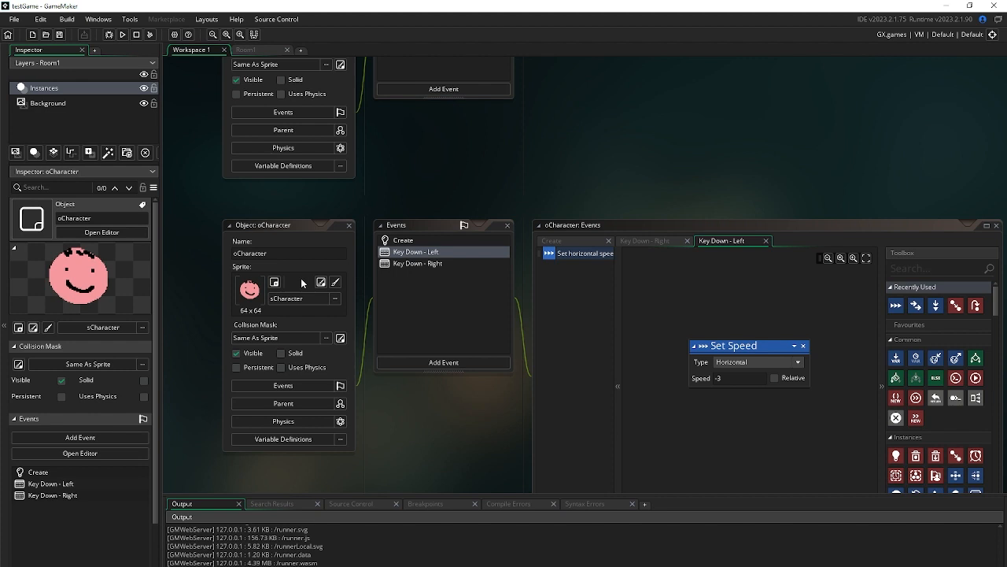
pyautogui.click(430, 363)
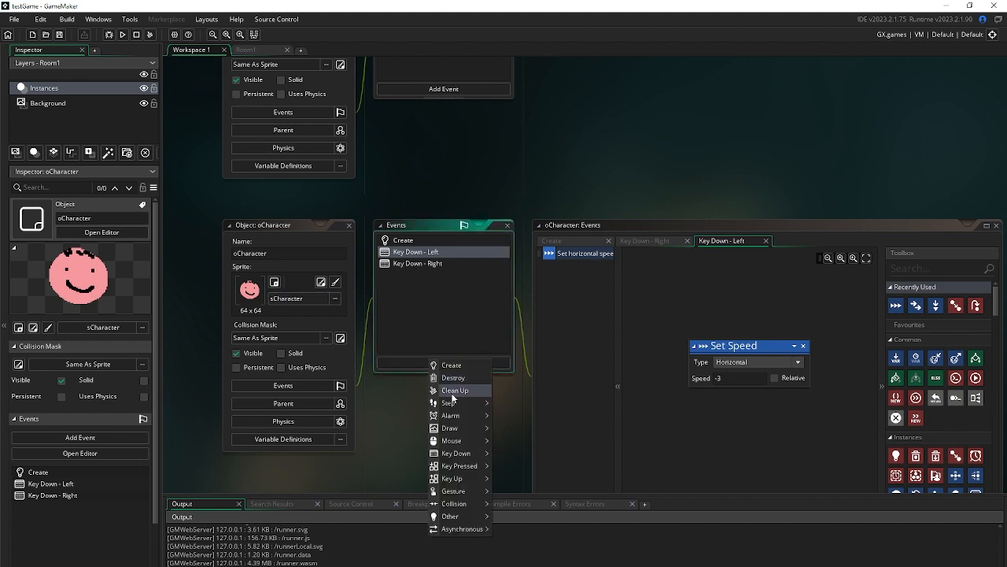
pyautogui.moveTo(463, 503)
pyautogui.moveTo(503, 503)
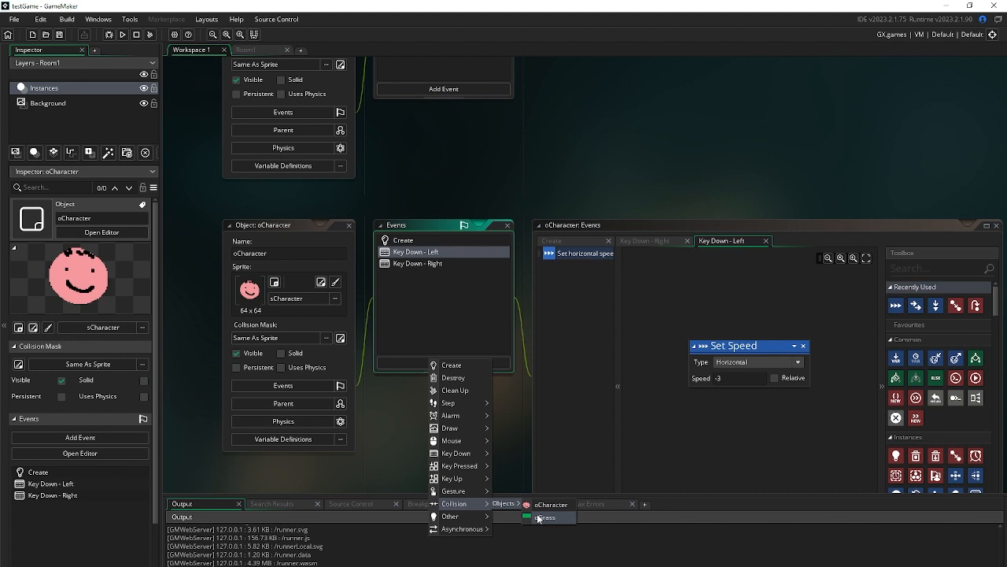
pyautogui.click(543, 517)
pyautogui.click(577, 332)
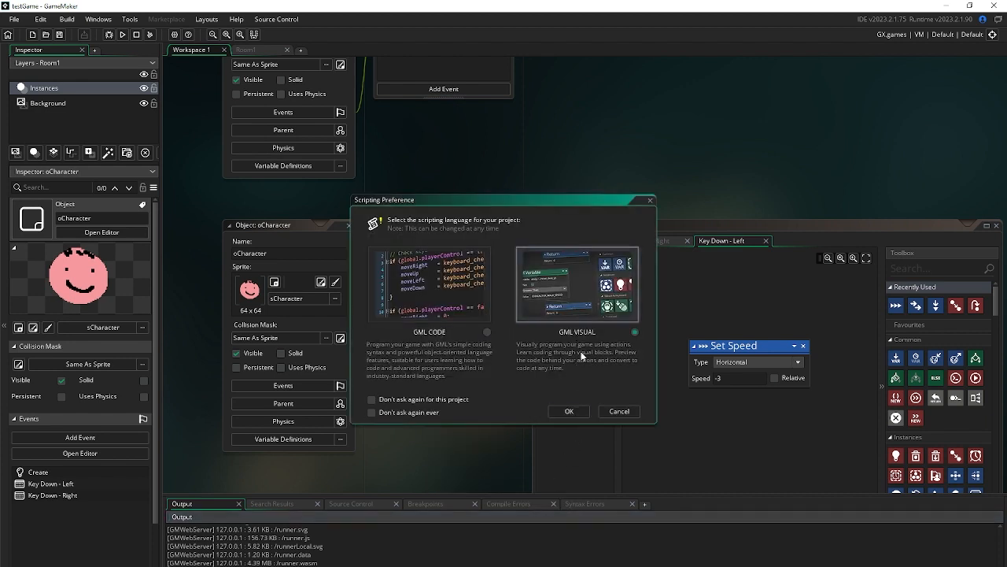
pyautogui.click(568, 411)
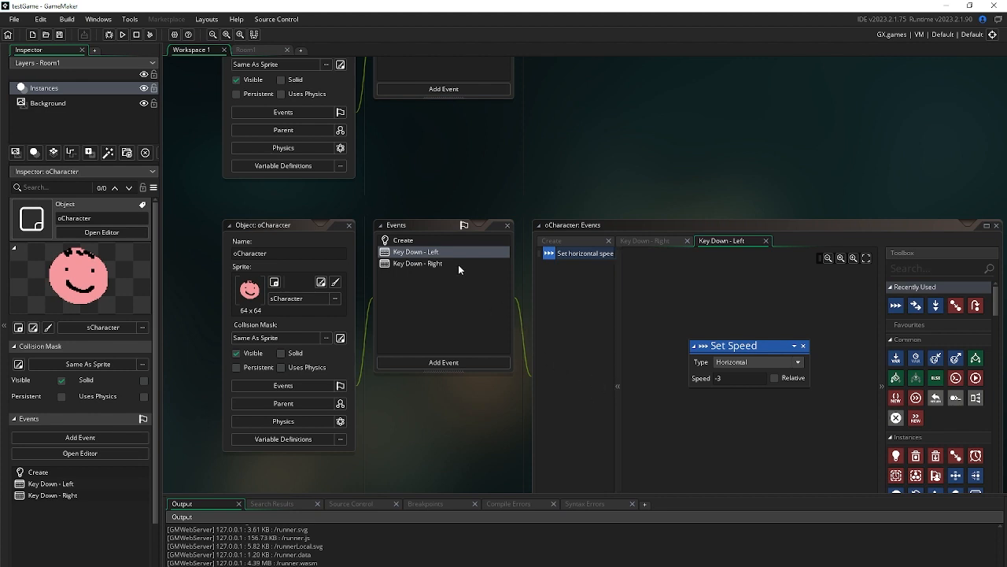
# Add a Collision event with oGrass to oCharacter using GML Visual
pyautogui.click(464, 362)
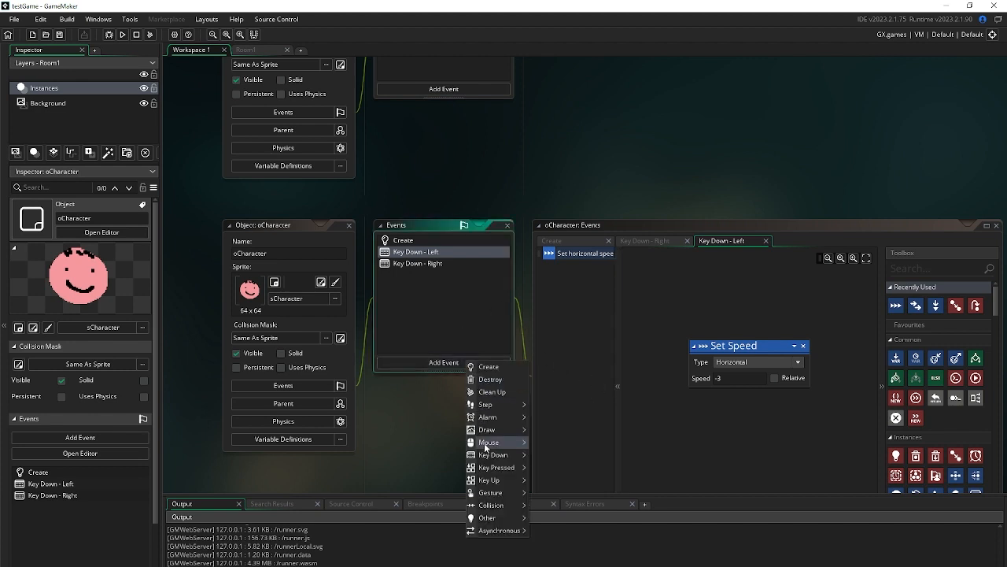
pyautogui.moveTo(512, 505)
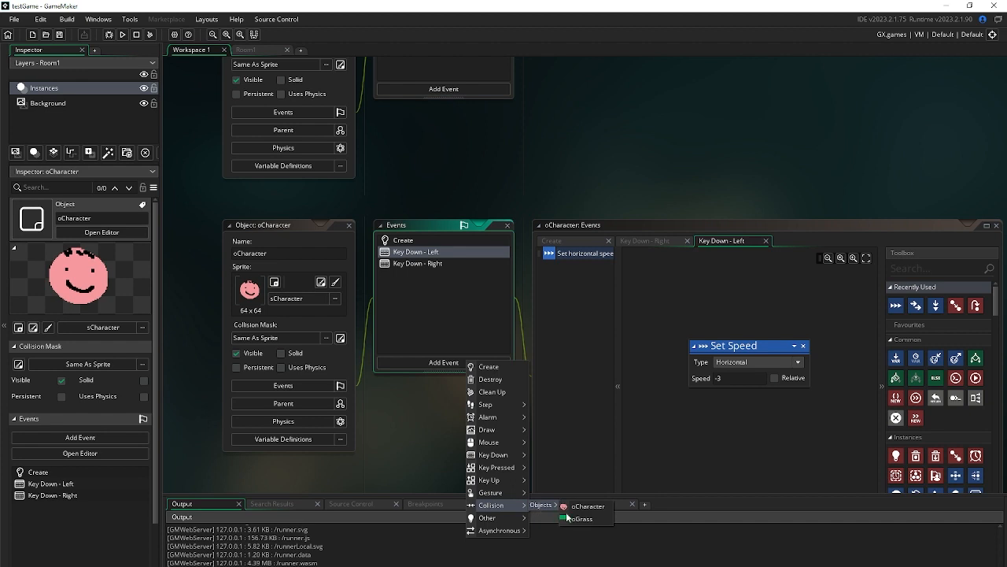
pyautogui.click(571, 517)
pyautogui.click(574, 328)
pyautogui.click(570, 411)
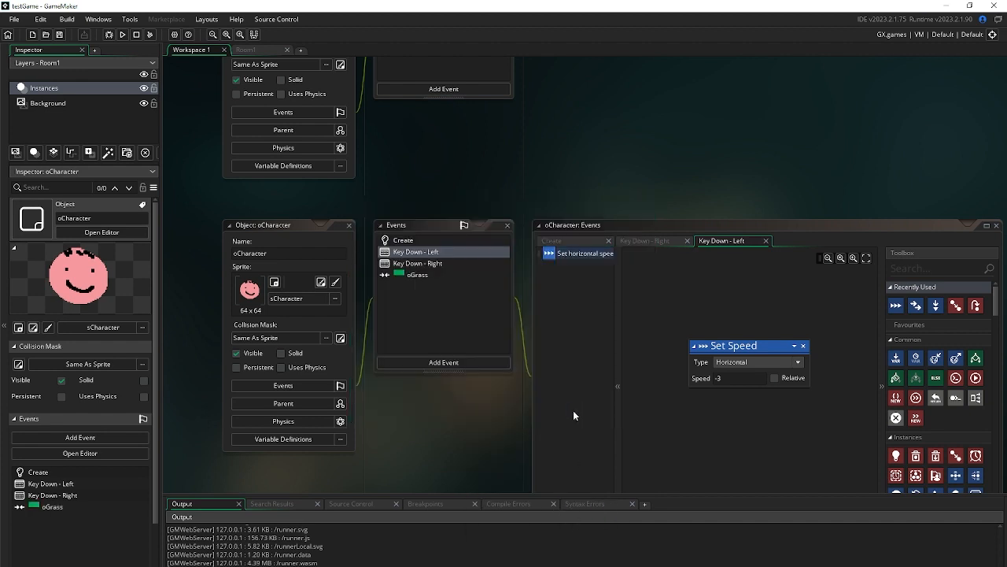
# Place a Set Speed action in oCharacter's oGrass collision event with type Vertical and speed -1
pyautogui.click(434, 275)
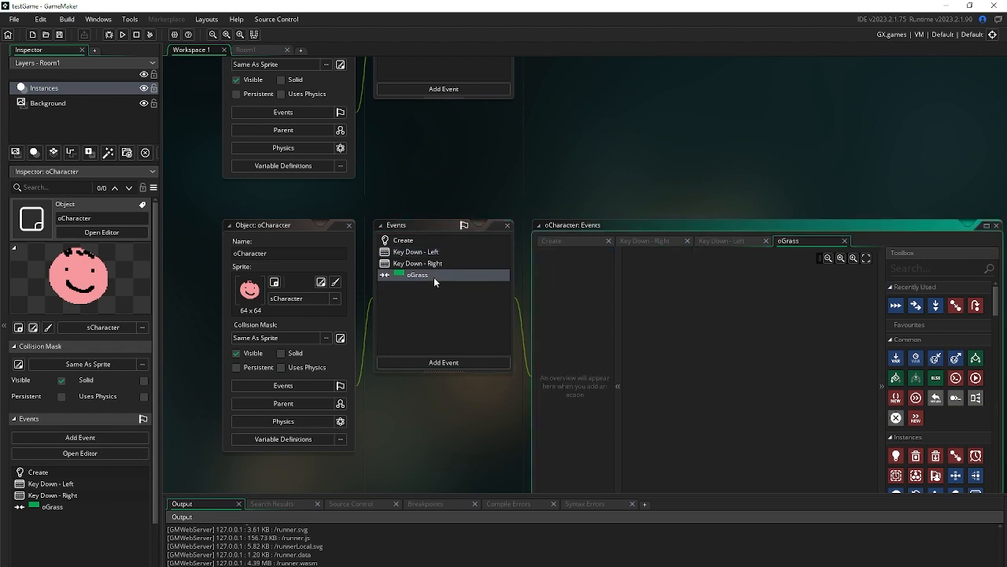
pyautogui.moveTo(895, 305); pyautogui.dragTo(694, 348)
pyautogui.click(766, 362)
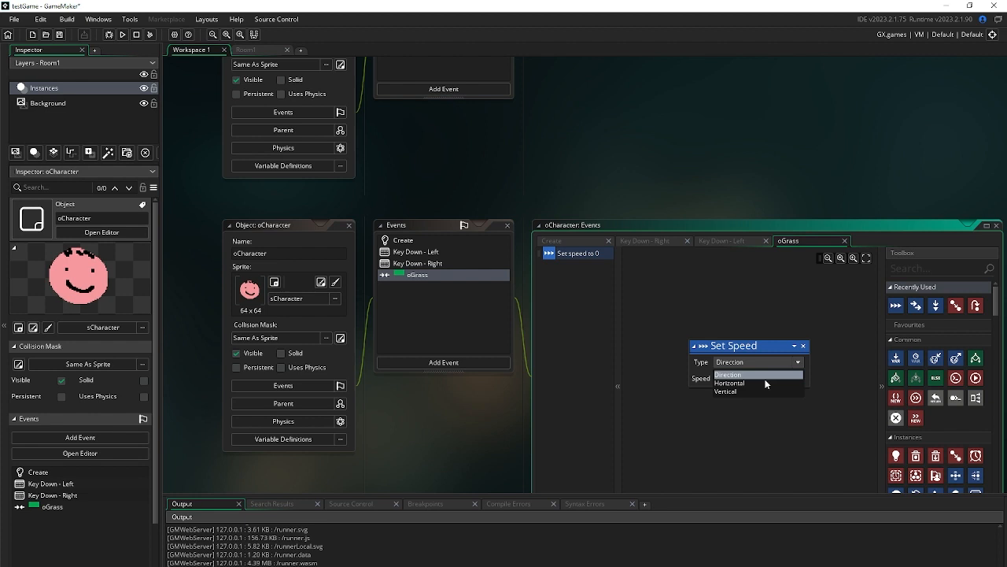
pyautogui.click(762, 387)
pyautogui.click(759, 377)
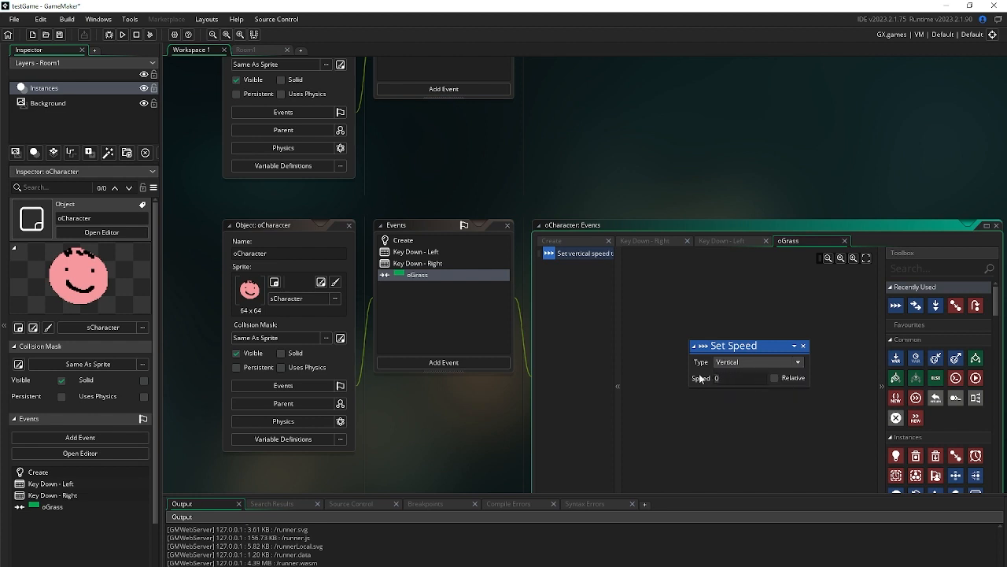
pyautogui.press('BackSpace')
pyautogui.write('-1')
# Rerun the game in the browser, move the character right and left on the grass, and close the test window
pyautogui.click(123, 34)
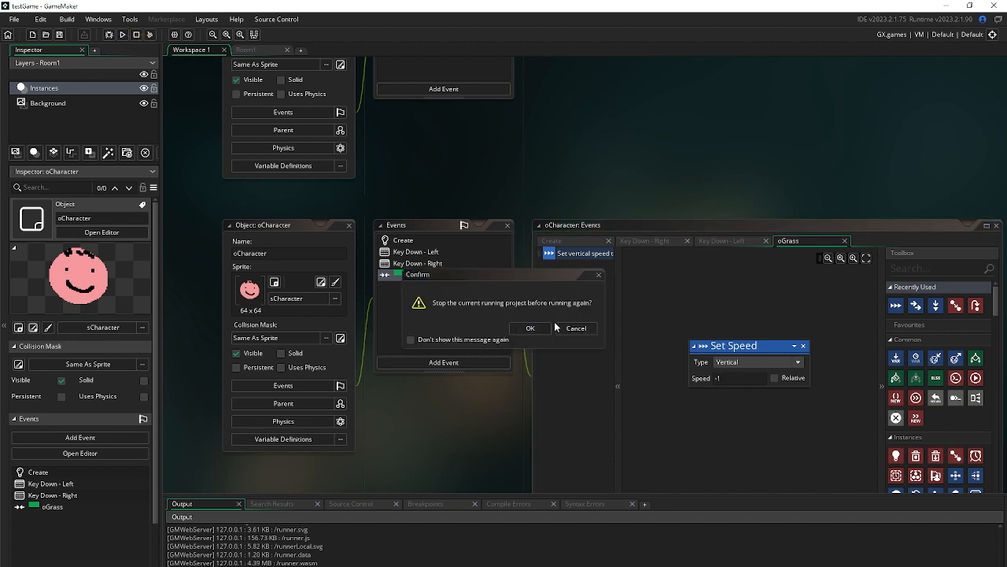
pyautogui.click(530, 328)
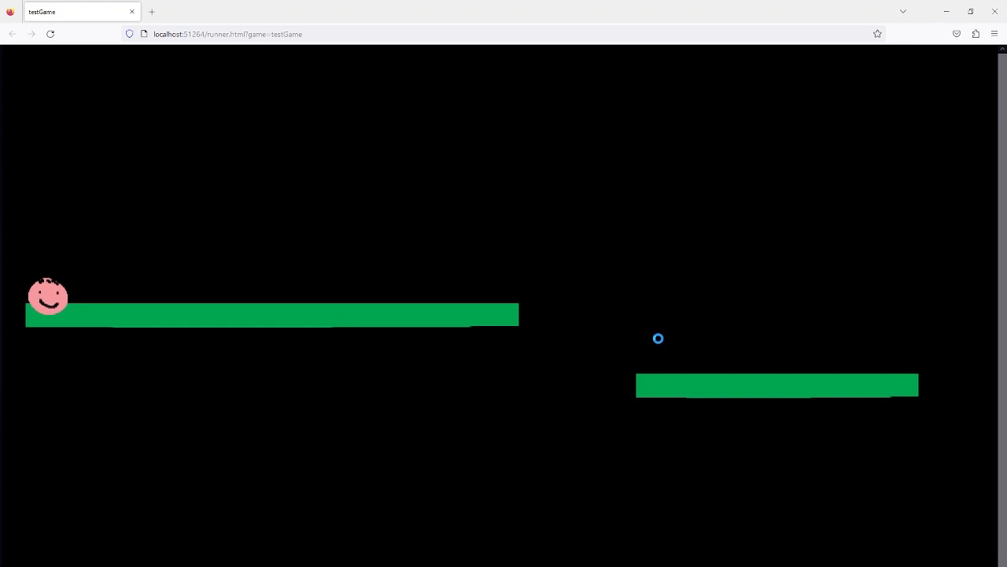
pyautogui.press('Right')
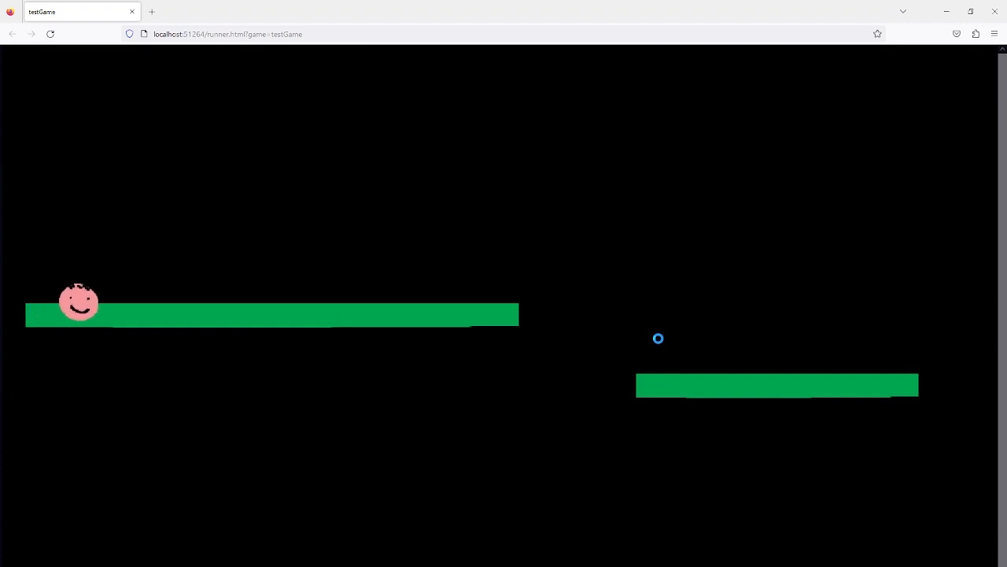
pyautogui.press('Left')
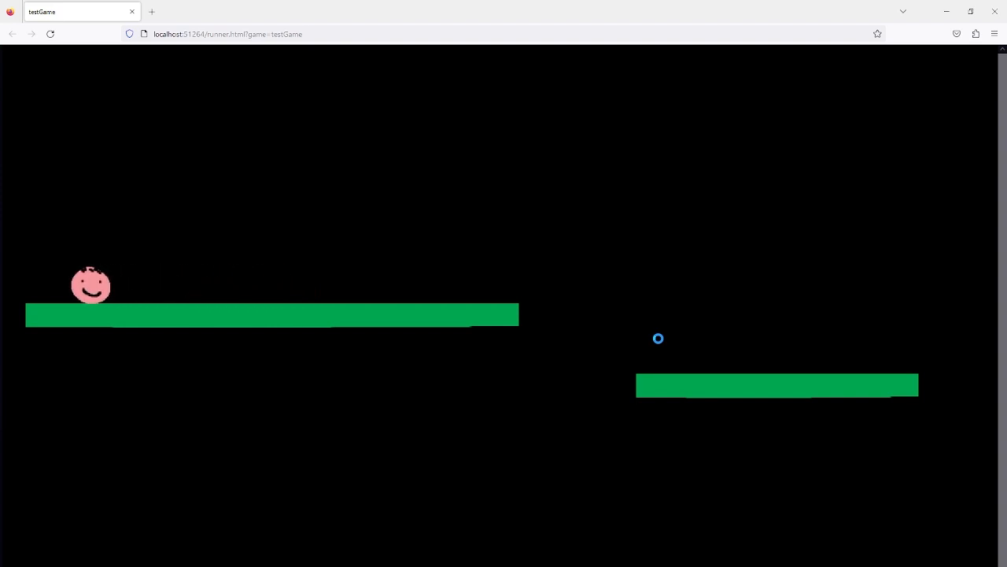
pyautogui.press('Right')
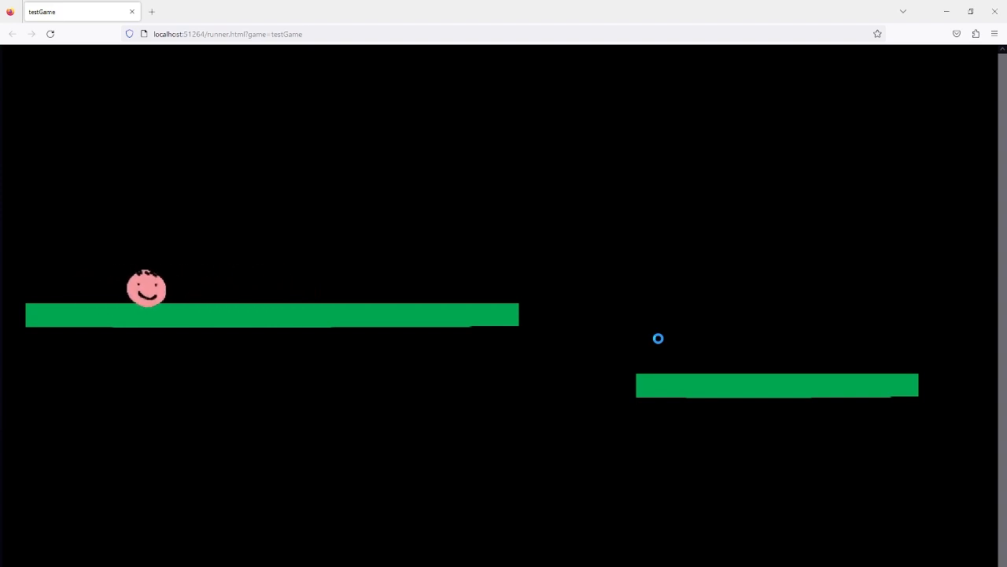
pyautogui.press('Left')
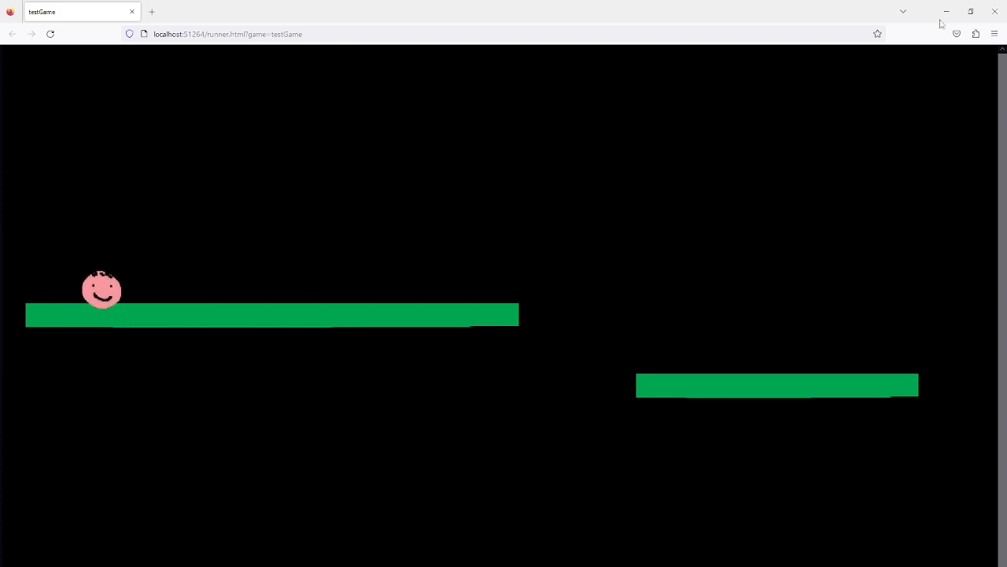
pyautogui.click(995, 11)
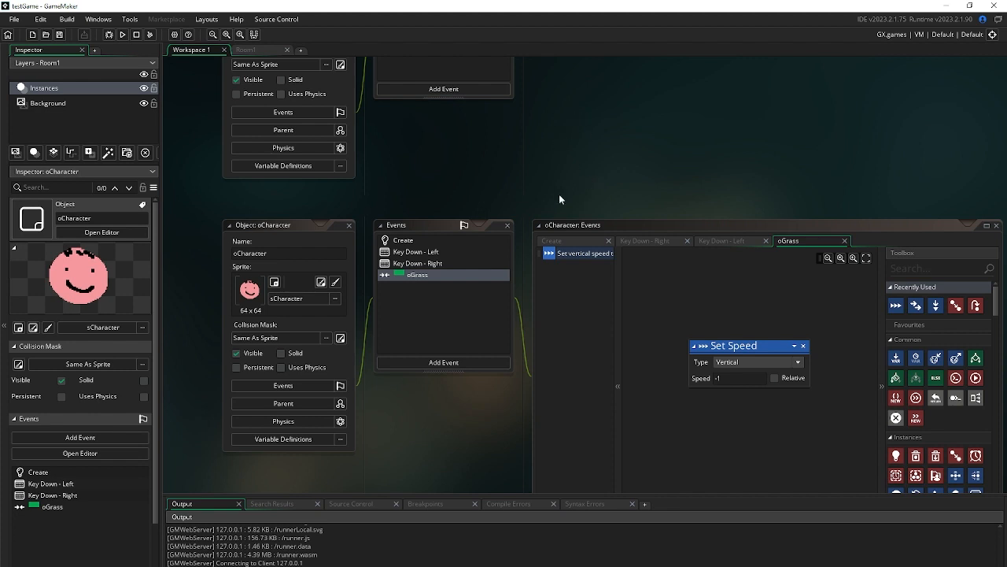
# Add a Key Pressed - Up event to oCharacter using GML Visual
pyautogui.click(476, 362)
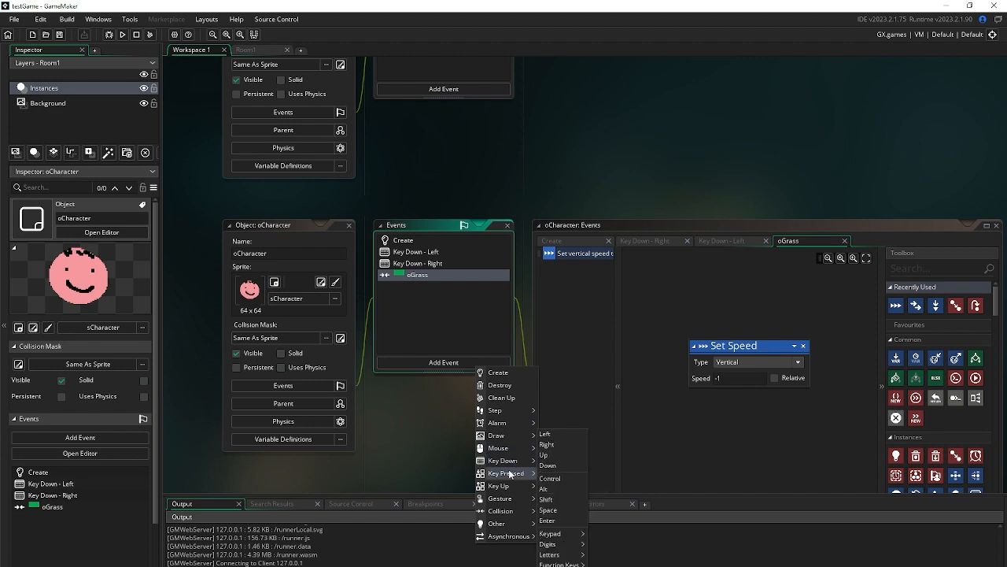
pyautogui.click(541, 461)
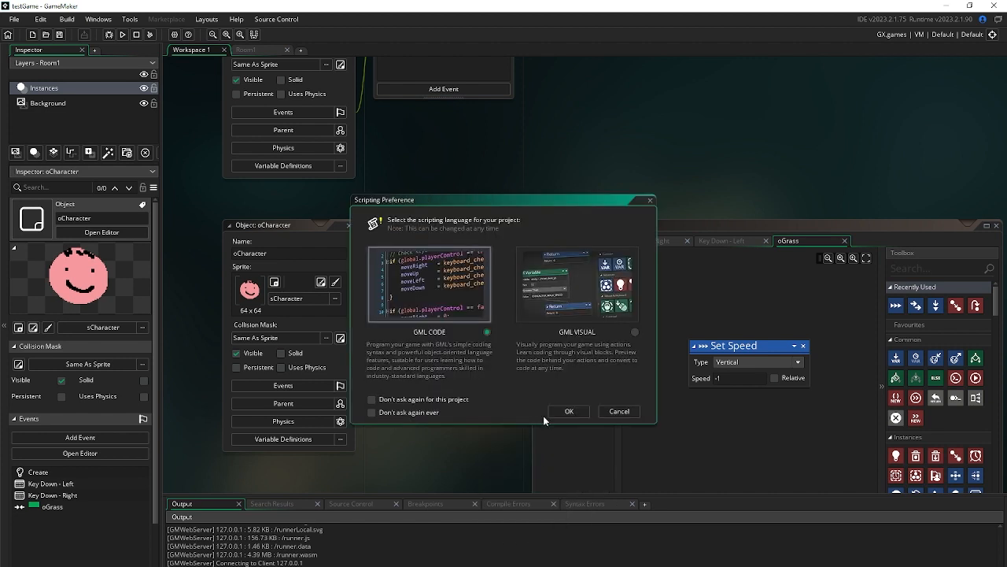
pyautogui.click(569, 308)
pyautogui.click(569, 410)
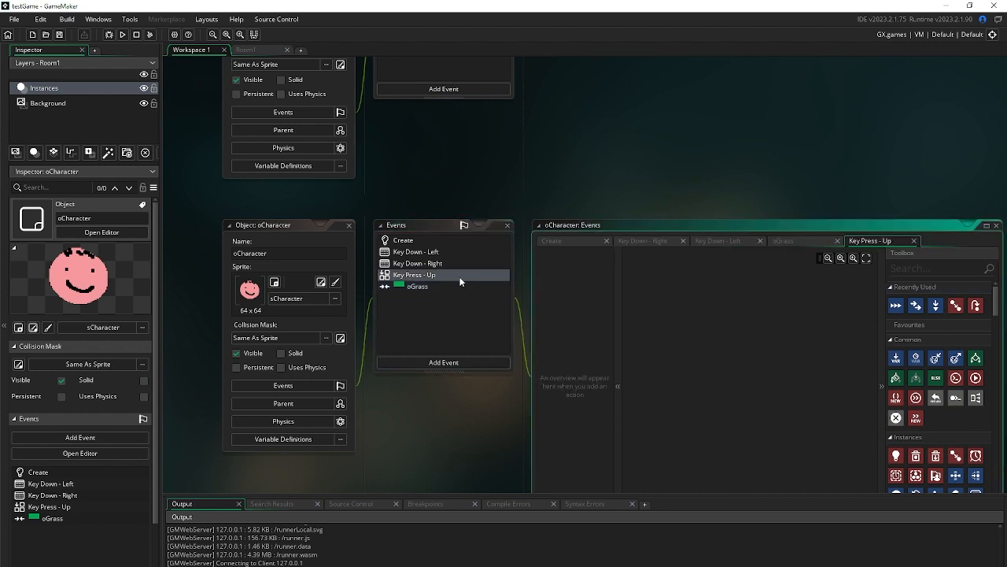
# Place a Set Speed action in the Key Press - Up event with type Vertical and speed -13
pyautogui.moveTo(895, 304); pyautogui.dragTo(744, 349)
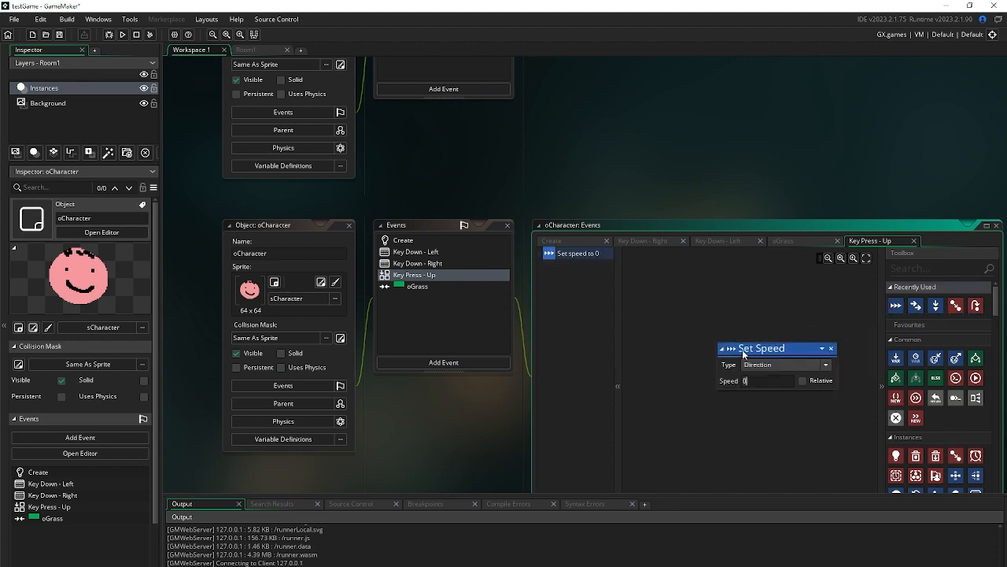
pyautogui.click(751, 362)
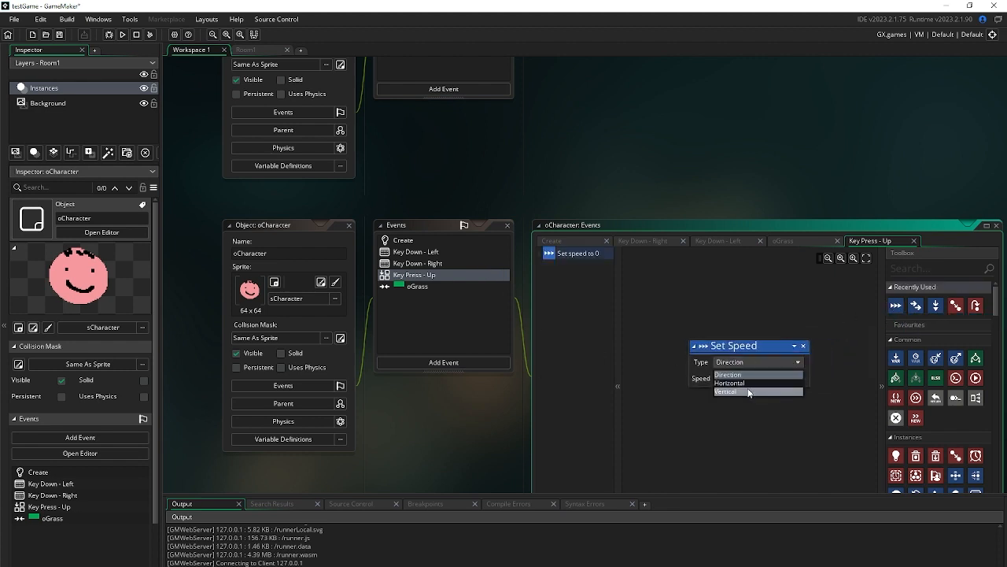
pyautogui.click(748, 392)
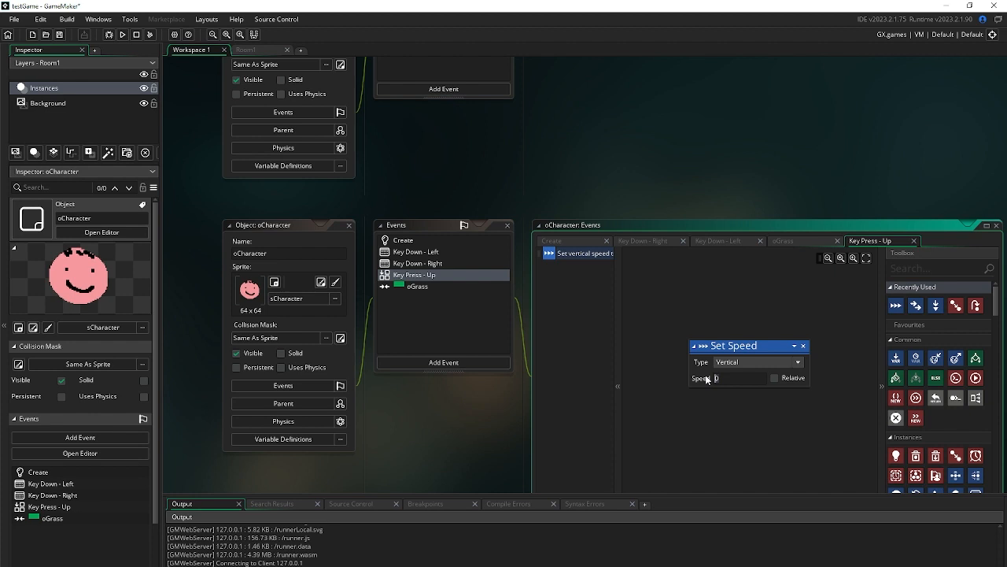
pyautogui.write('-13')
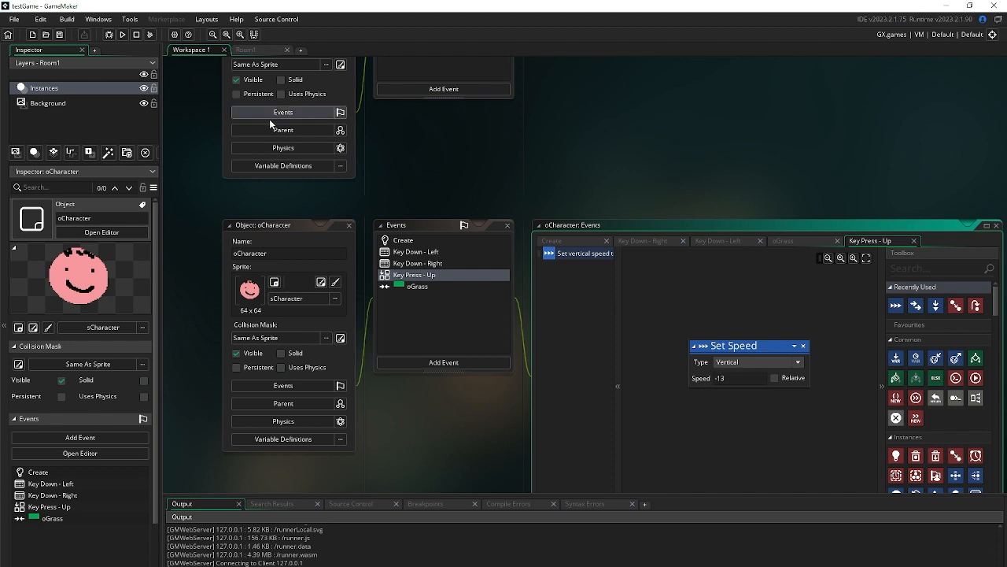
# Rerun the game in the browser and test repeated jumps while moving the character right towards the second platform
pyautogui.click(122, 36)
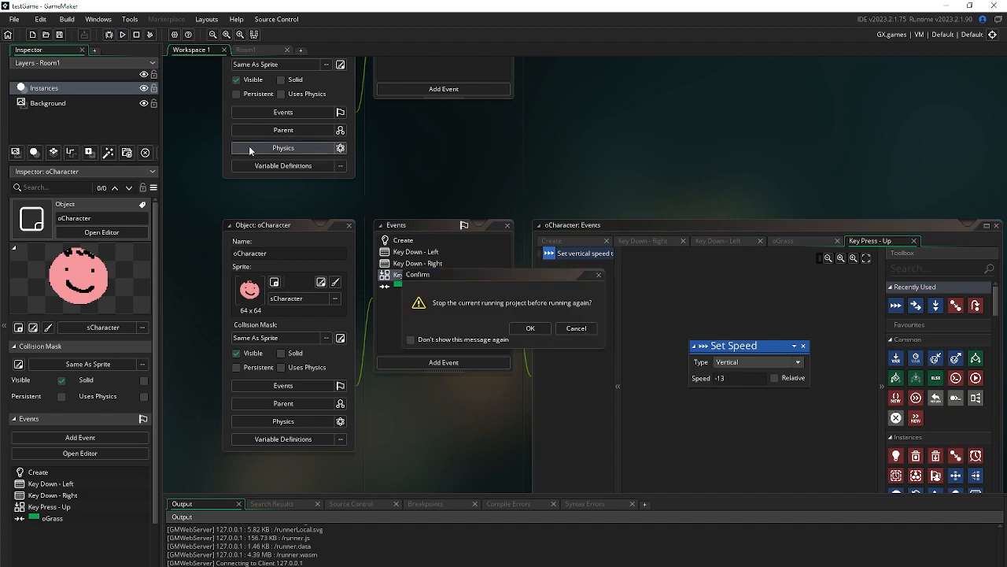
pyautogui.click(530, 329)
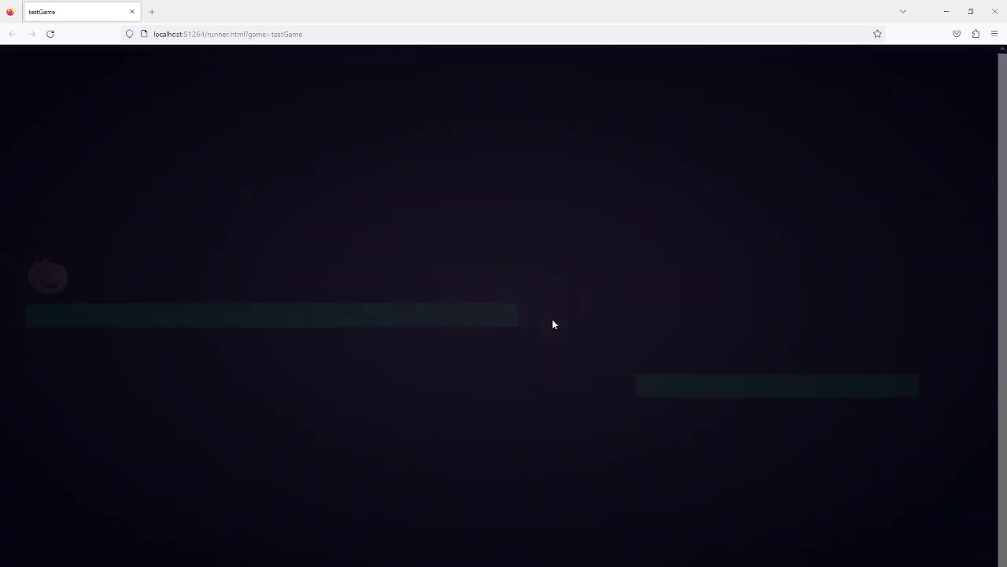
pyautogui.press('space')
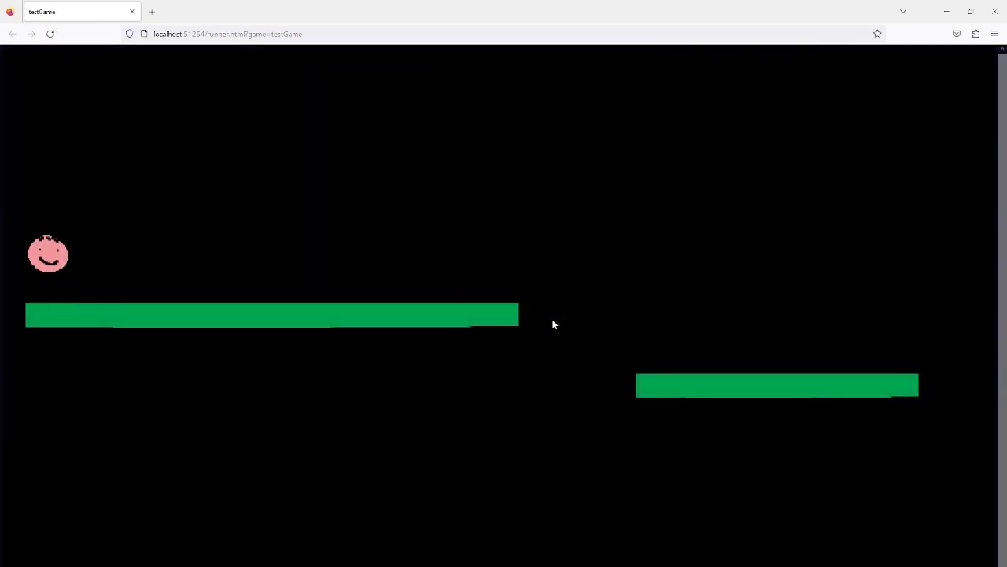
pyautogui.press('space')
pyautogui.press('space')
pyautogui.press('Right')
pyautogui.press('space')
pyautogui.press('space')
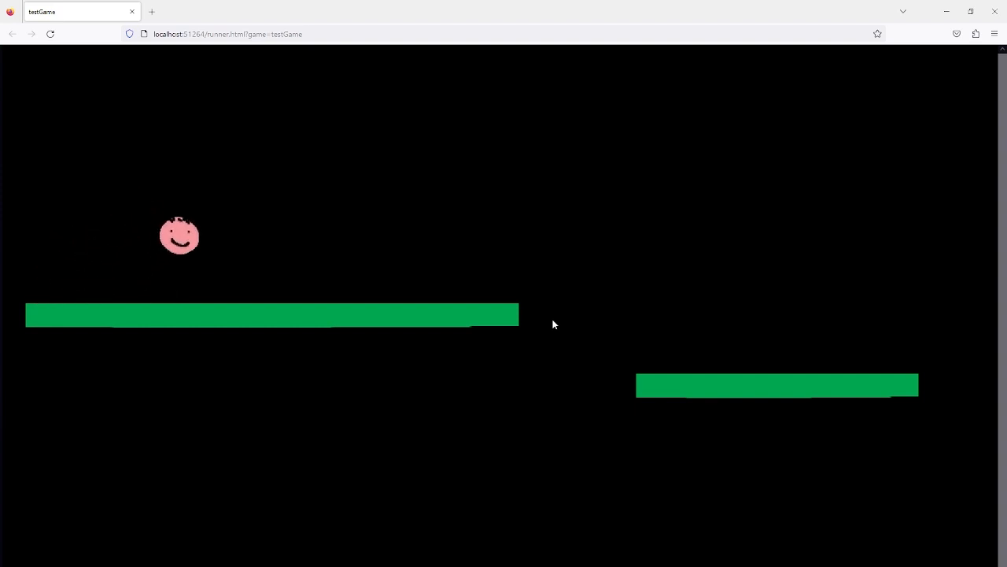
pyautogui.press('space')
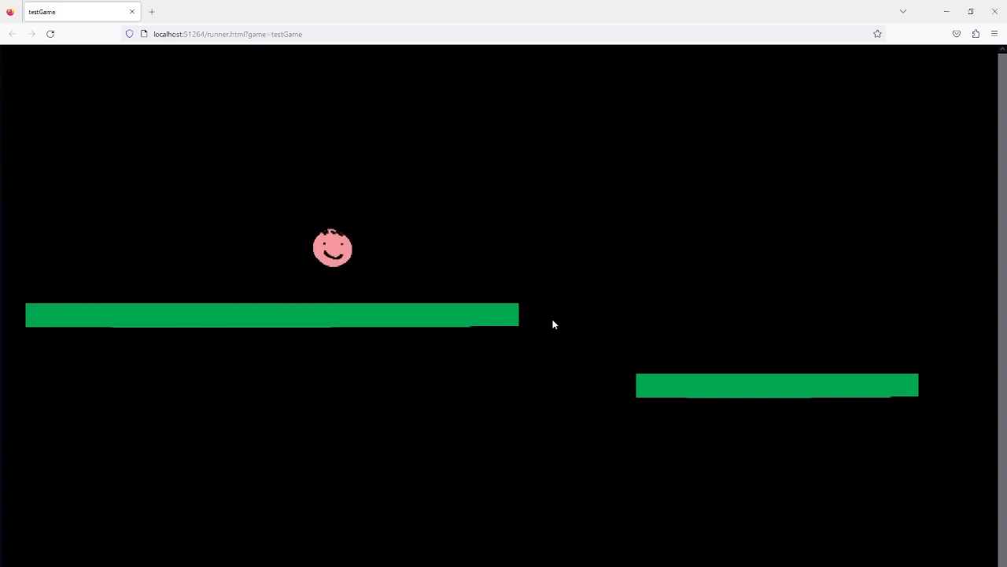
pyautogui.press('space')
pyautogui.press('space')
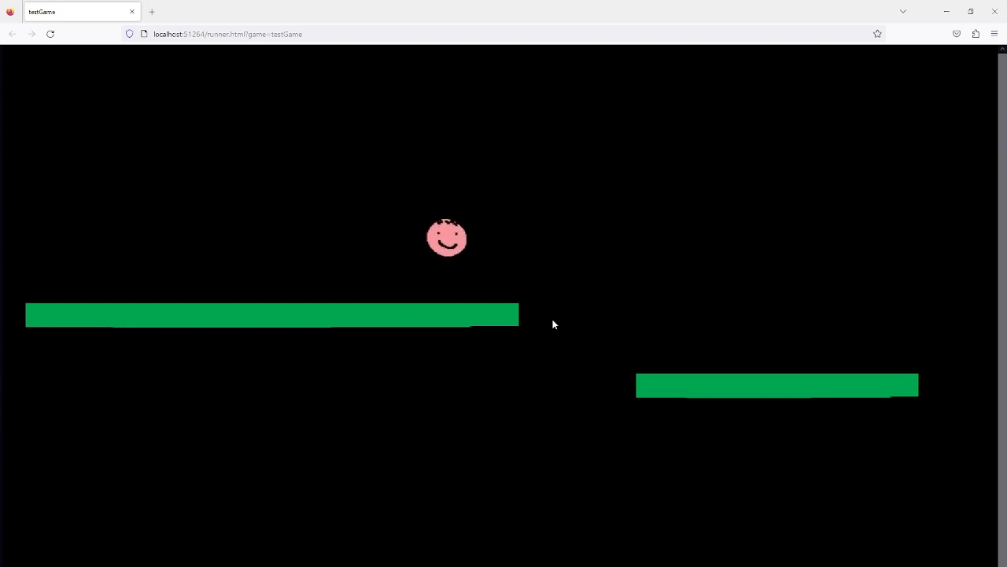
pyautogui.press('Right')
pyautogui.press('space')
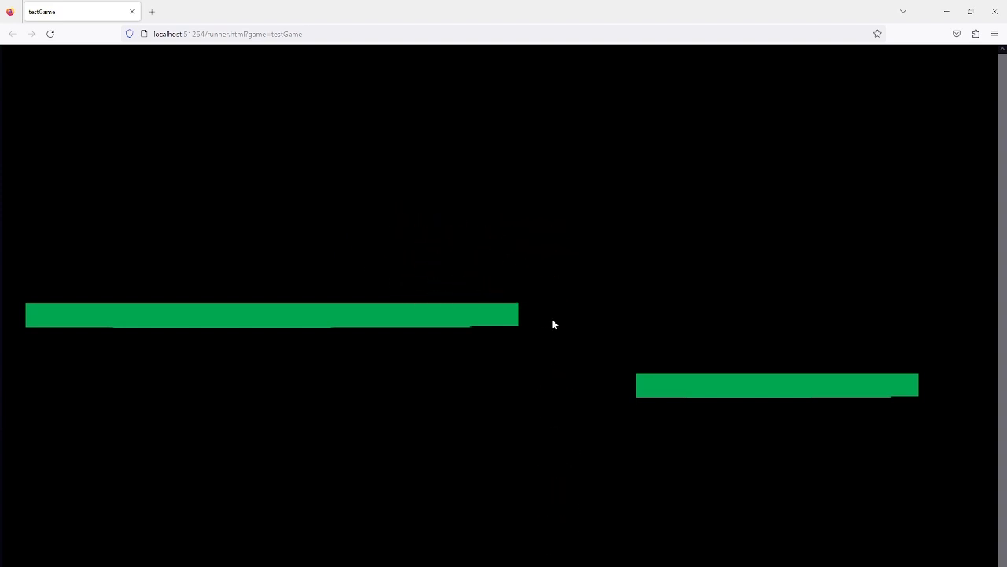
# Reload the test game and jump the character right along the first platform and across to the second one
pyautogui.click(325, 36)
pyautogui.press('Return')
pyautogui.press('space')
pyautogui.press('Right')
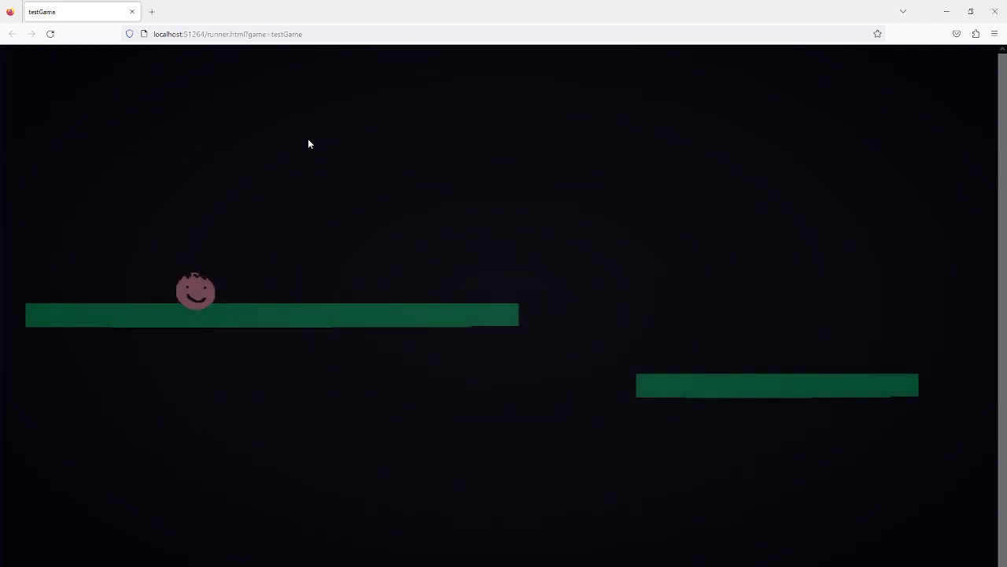
pyautogui.press('space')
pyautogui.press('Right')
pyautogui.press('Right')
pyautogui.press('space')
pyautogui.press('Right')
pyautogui.press('space')
pyautogui.press('space')
pyautogui.press('Right')
pyautogui.press('space')
pyautogui.press('space')
pyautogui.press('Right')
pyautogui.press('space')
pyautogui.press('space')
pyautogui.press('Right')
pyautogui.press('Right')
pyautogui.press('Right')
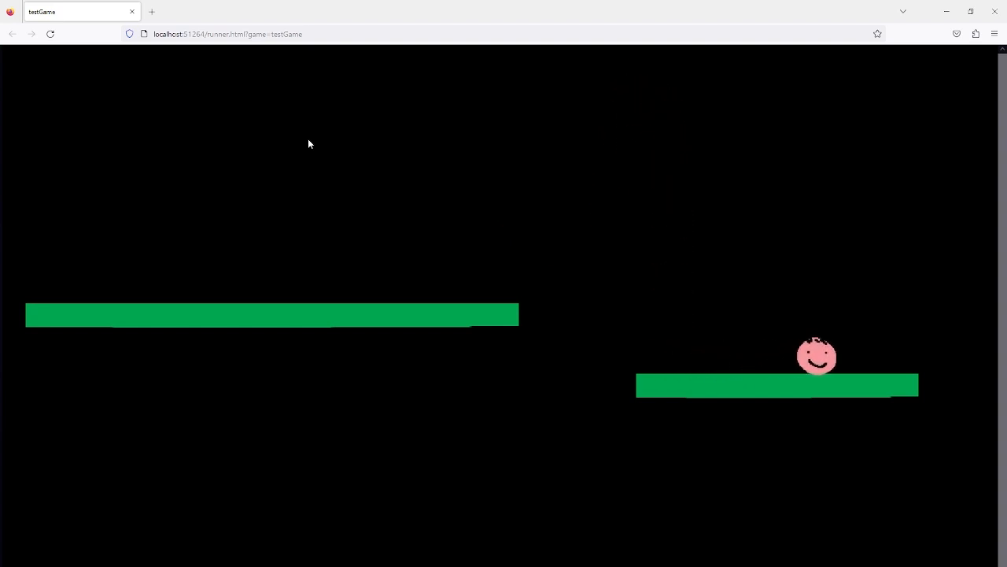
# Test jumping right and back left on the second platform, and close the test window
pyautogui.press('Right')
pyautogui.press('space')
pyautogui.press('Left')
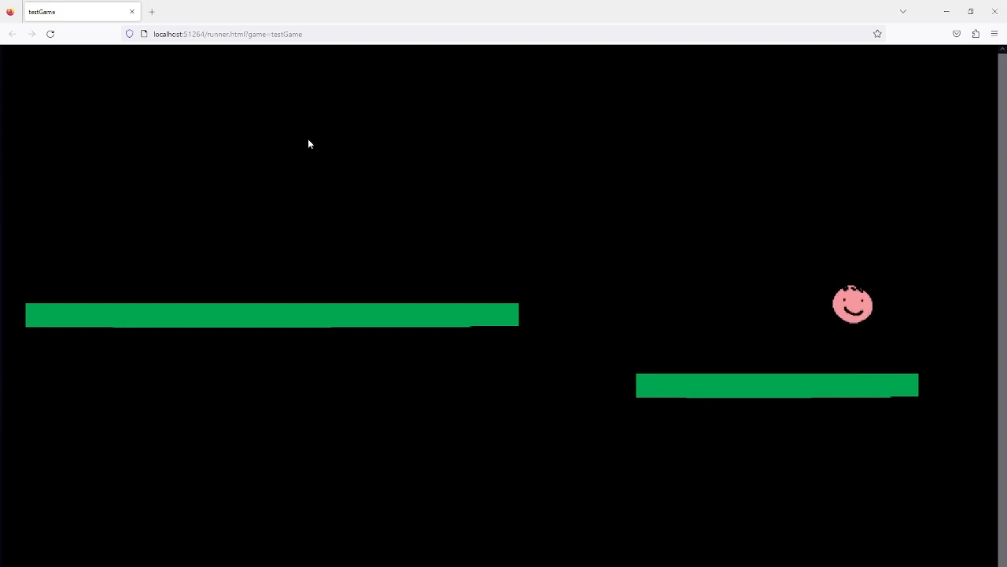
pyautogui.press('space')
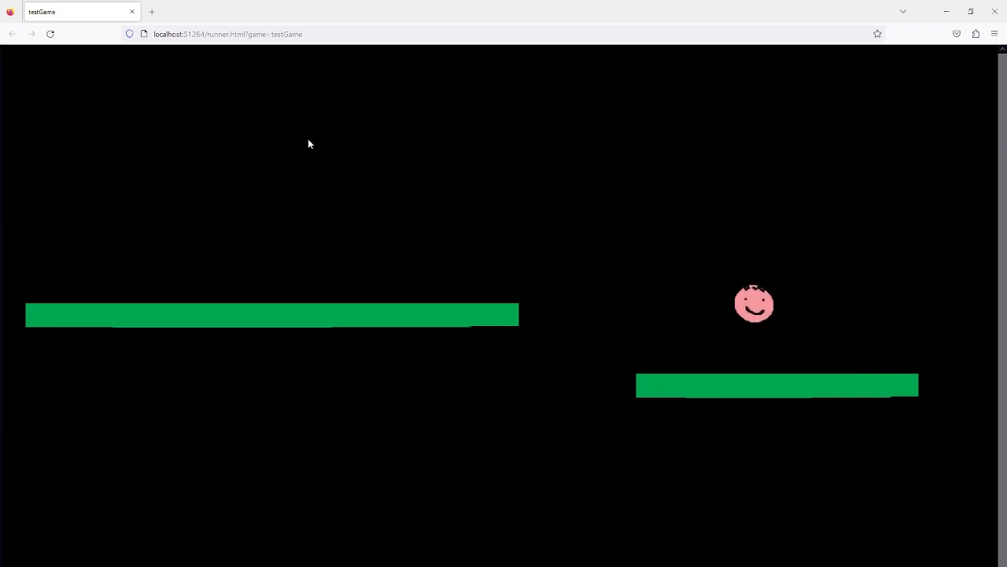
pyautogui.press('space')
pyautogui.press('Left')
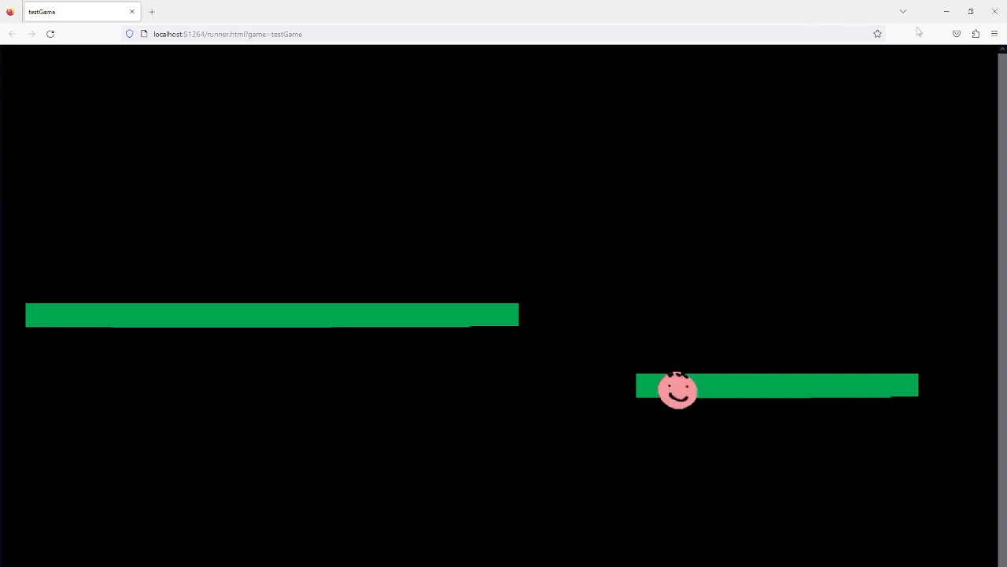
pyautogui.click(995, 11)
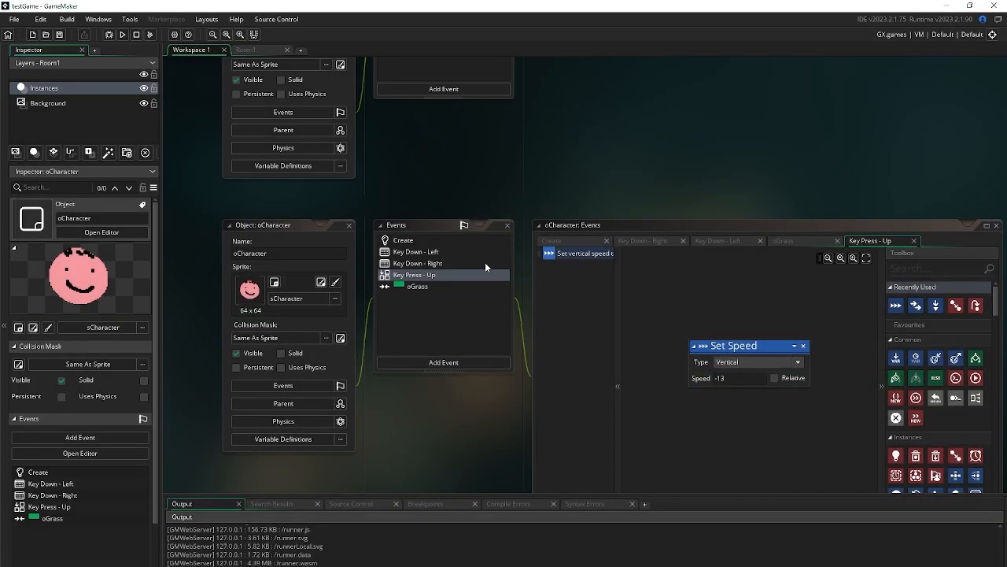
# Set the Set Gravity Force action in oCharacter's Create event to a force of .5
pyautogui.click(467, 241)
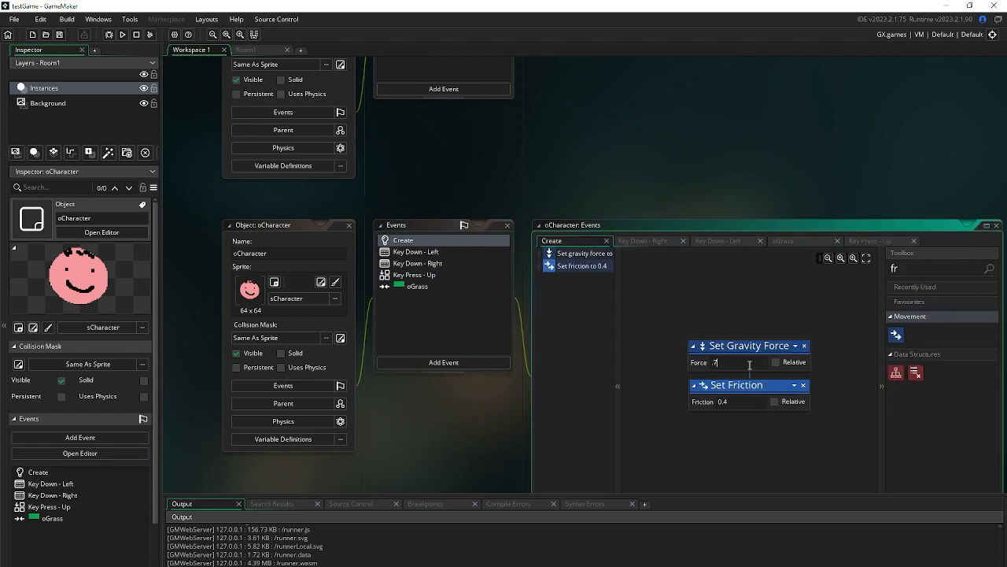
pyautogui.press('BackSpace')
pyautogui.press('BackSpace')
pyautogui.write('.5')
# Rerun the game, move and jump the character across the gap onto the second platform, and close the test window
pyautogui.click(123, 35)
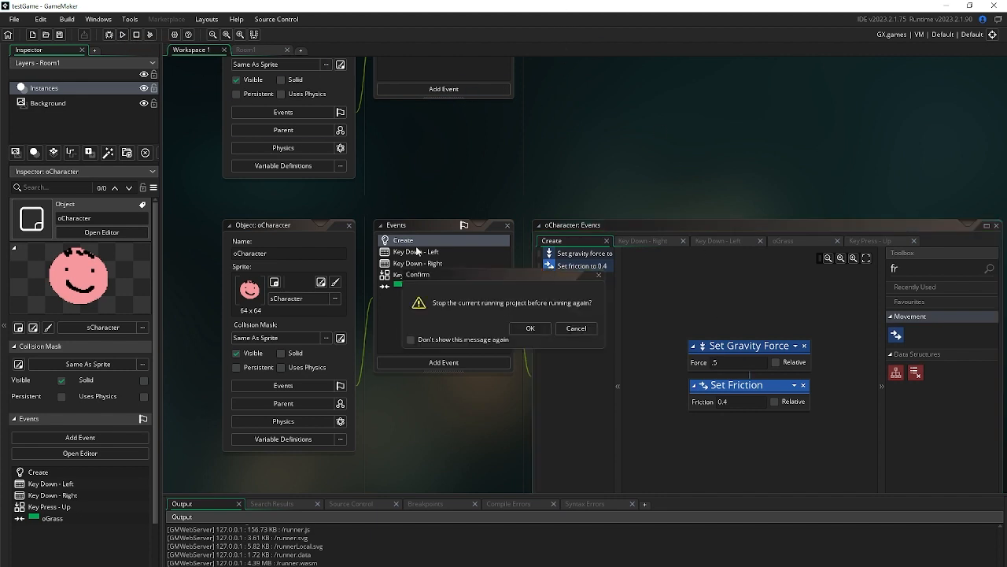
pyautogui.click(527, 328)
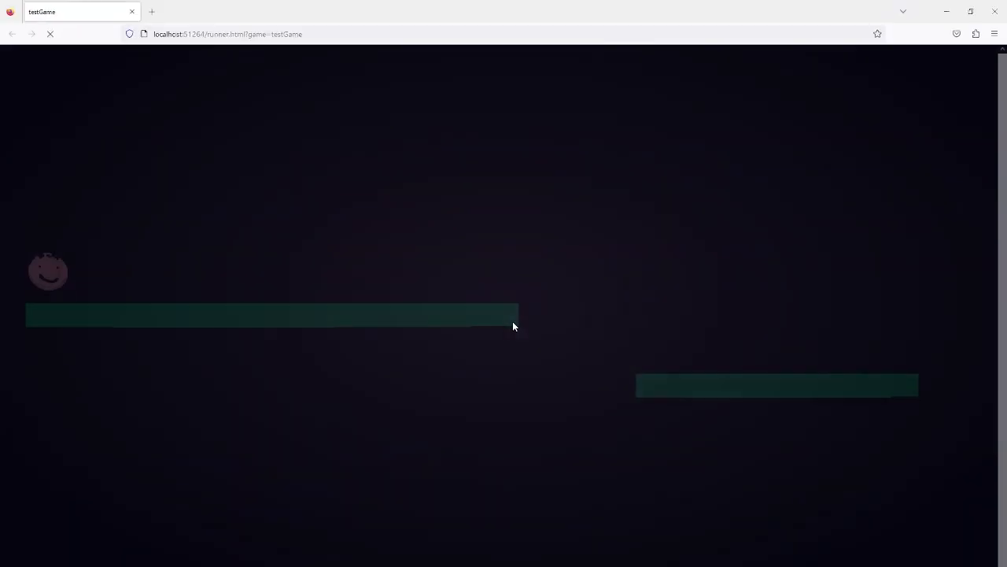
pyautogui.press('Right')
pyautogui.press('Right')
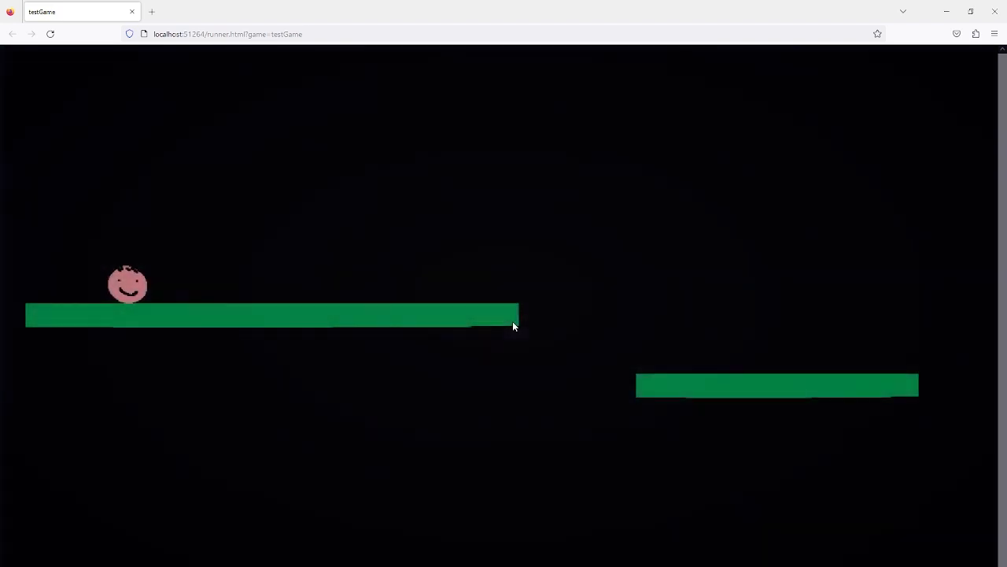
pyautogui.press('Right')
pyautogui.press('Left')
pyautogui.press('Right')
pyautogui.press('Right')
pyautogui.press('Right')
pyautogui.press('Up')
pyautogui.press('Right')
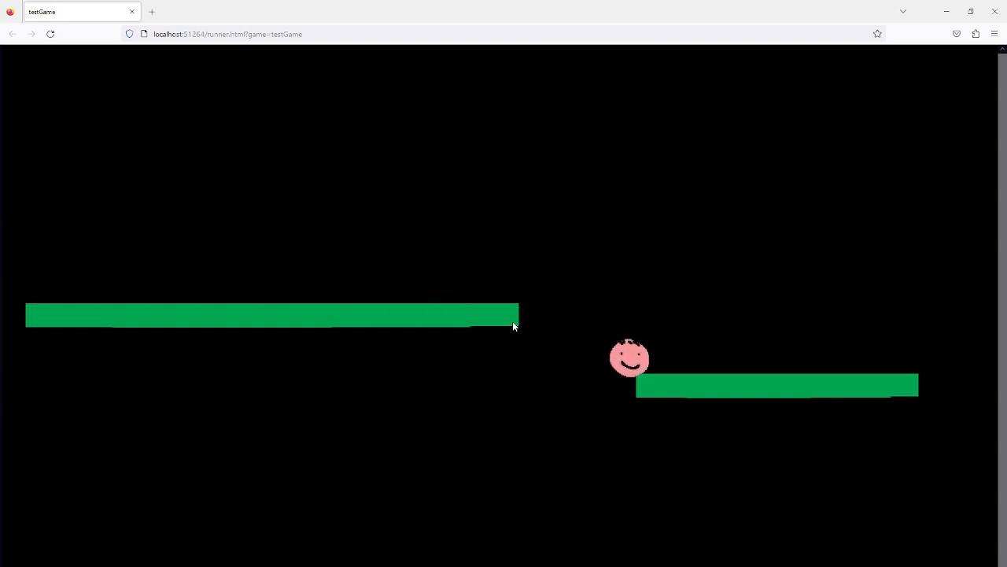
pyautogui.press('Right')
pyautogui.press('Right')
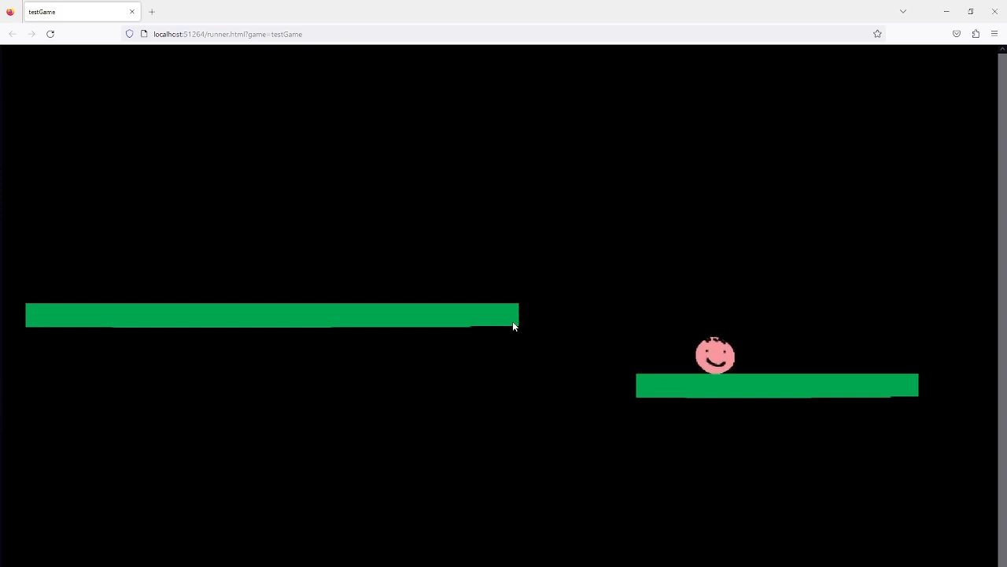
pyautogui.click(995, 11)
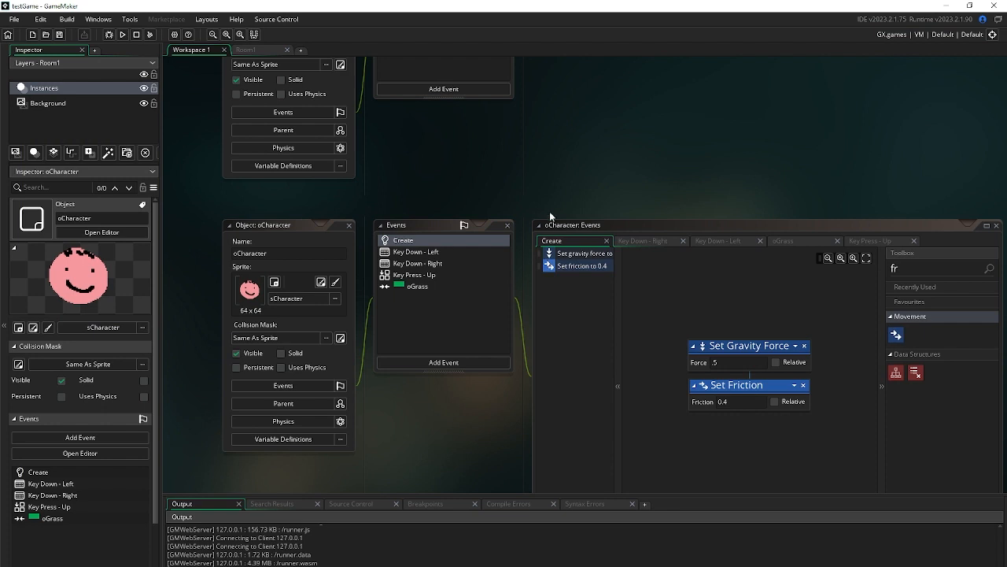
pyautogui.scroll(-1, 582, 181)
pyautogui.scroll(3, 584, 178)
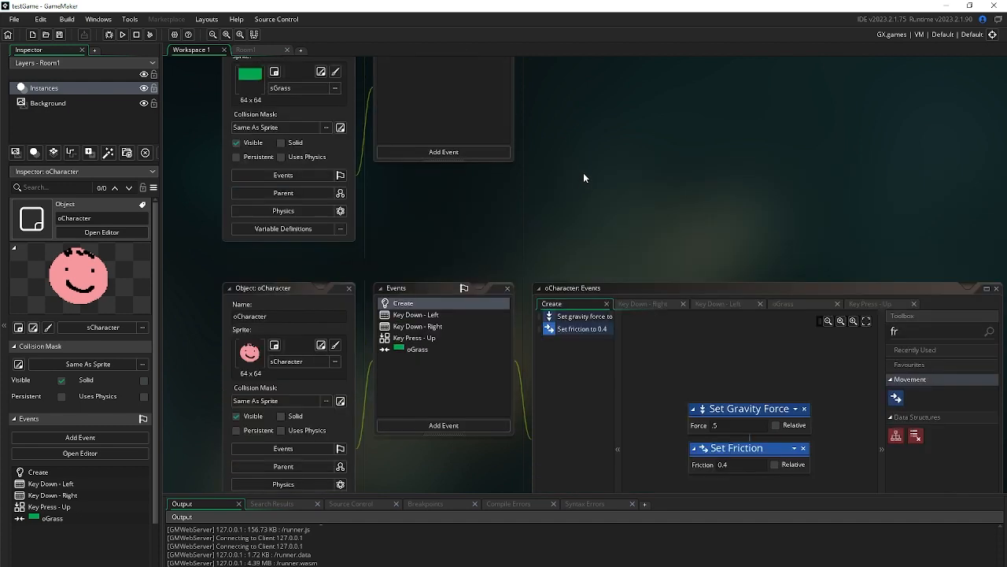
pyautogui.scroll(1, 583, 174)
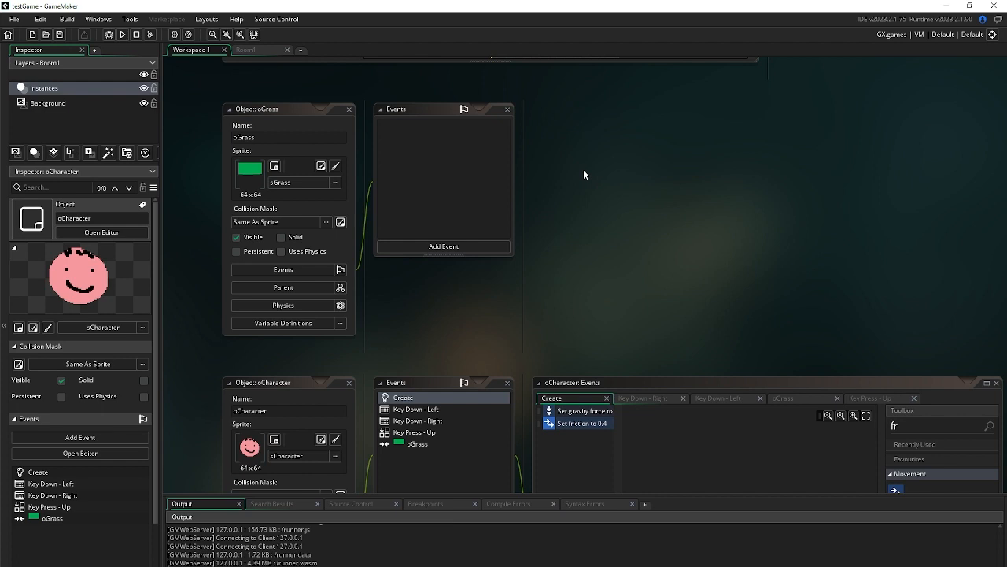
pyautogui.scroll(-3, 583, 169)
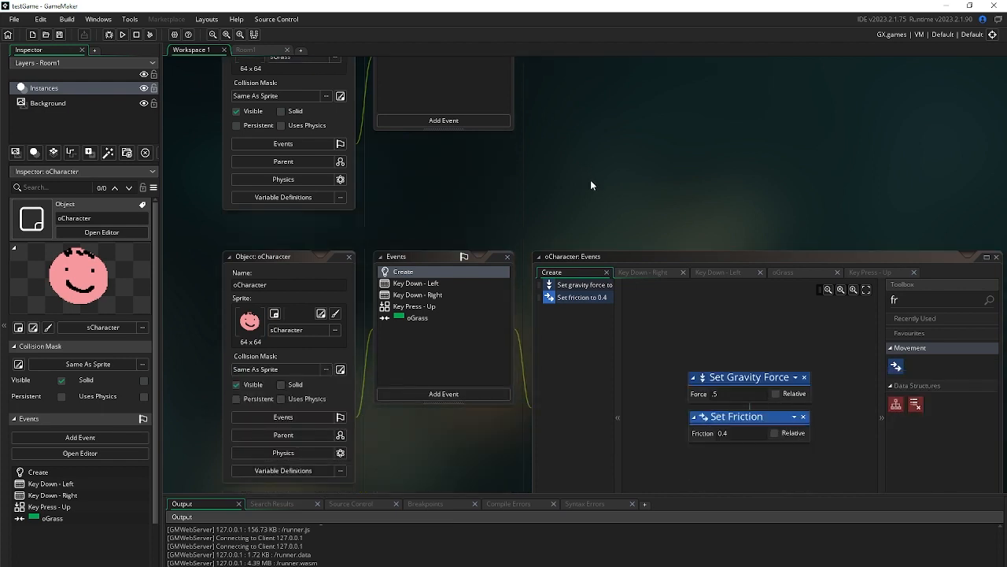
pyautogui.scroll(-1, 590, 178)
pyautogui.scroll(2, 590, 176)
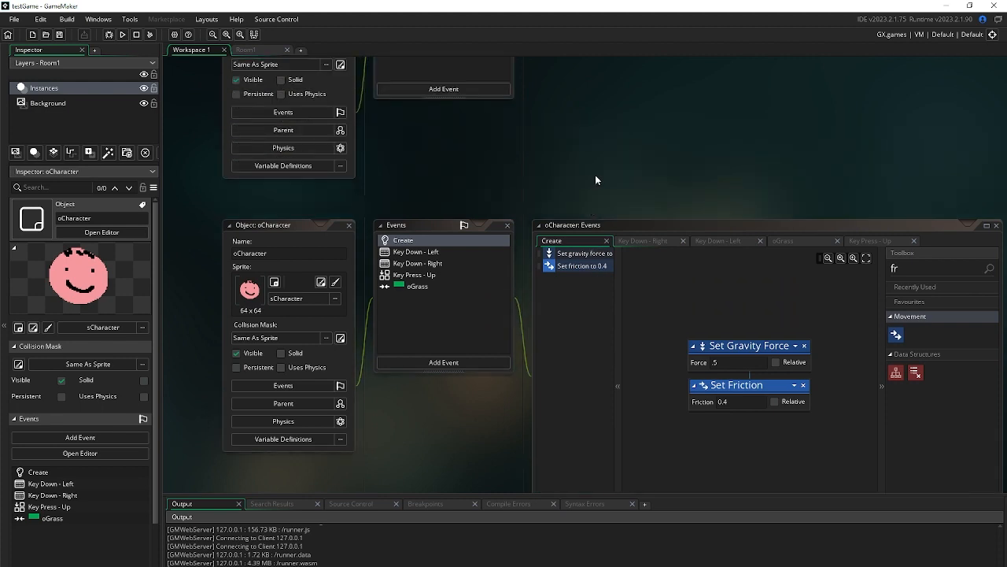
# Open the Asset Browser and create a new sprite named sStar in the Sprites group
pyautogui.click(98, 19)
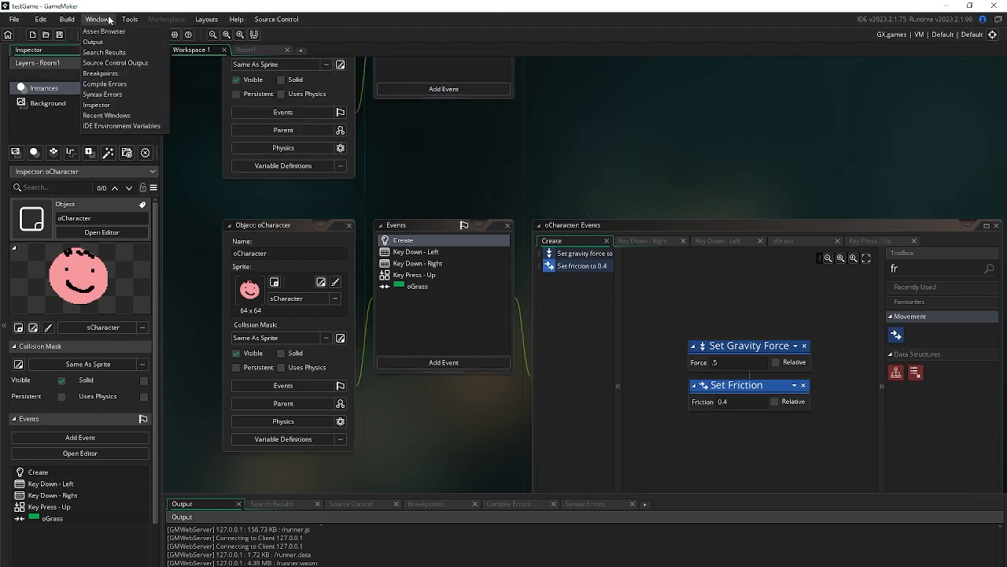
pyautogui.click(118, 29)
pyautogui.moveTo(521, 201); pyautogui.dragTo(692, 113)
pyautogui.scroll(-3, 653, 290)
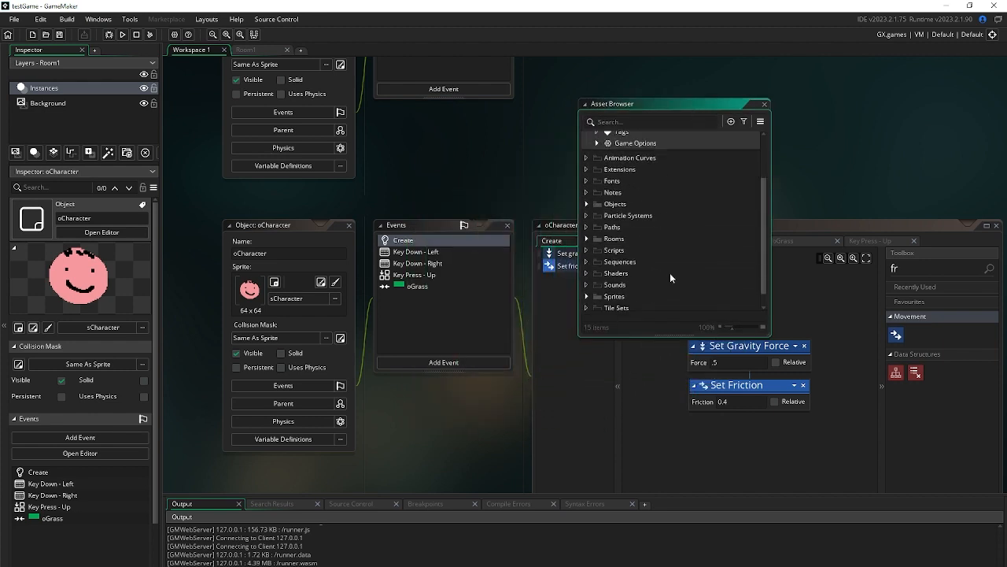
pyautogui.click(661, 281)
pyautogui.rightClick(661, 280)
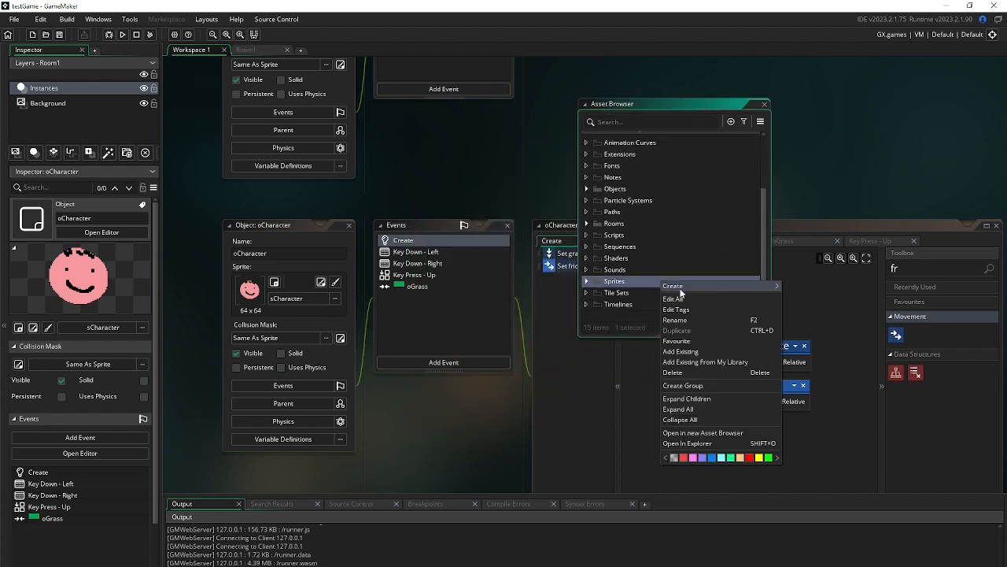
pyautogui.moveTo(692, 285)
pyautogui.click(809, 438)
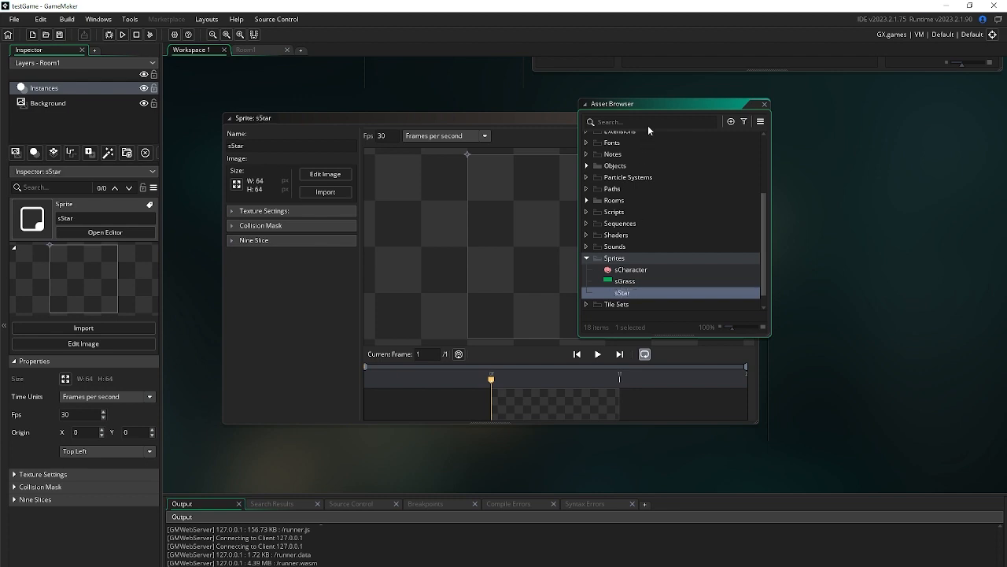
# Edit the sStar image and draw a filled-in yellow five-pointed star freehand on the 64 x 64 canvas
pyautogui.moveTo(650, 105); pyautogui.dragTo(798, 144)
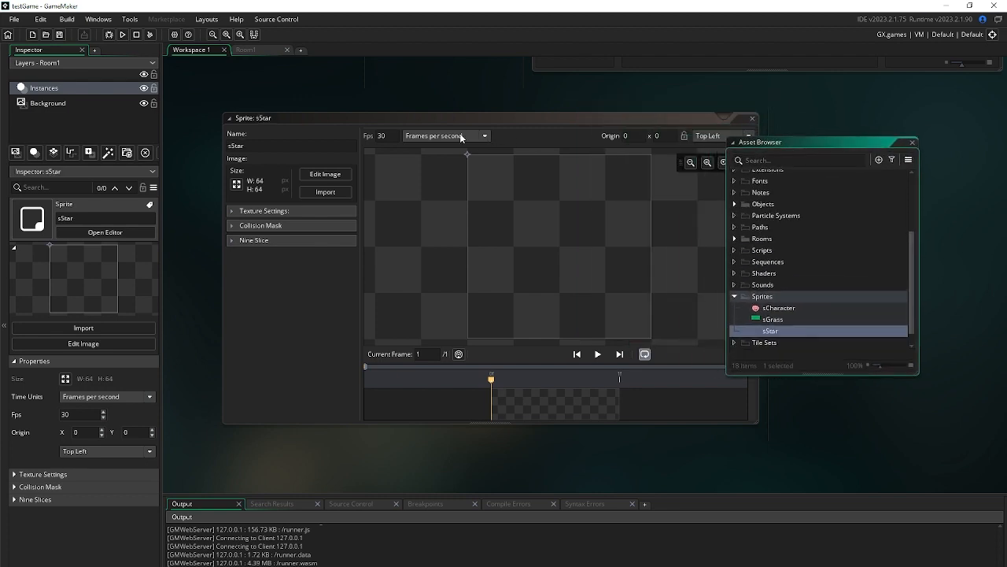
pyautogui.click(335, 174)
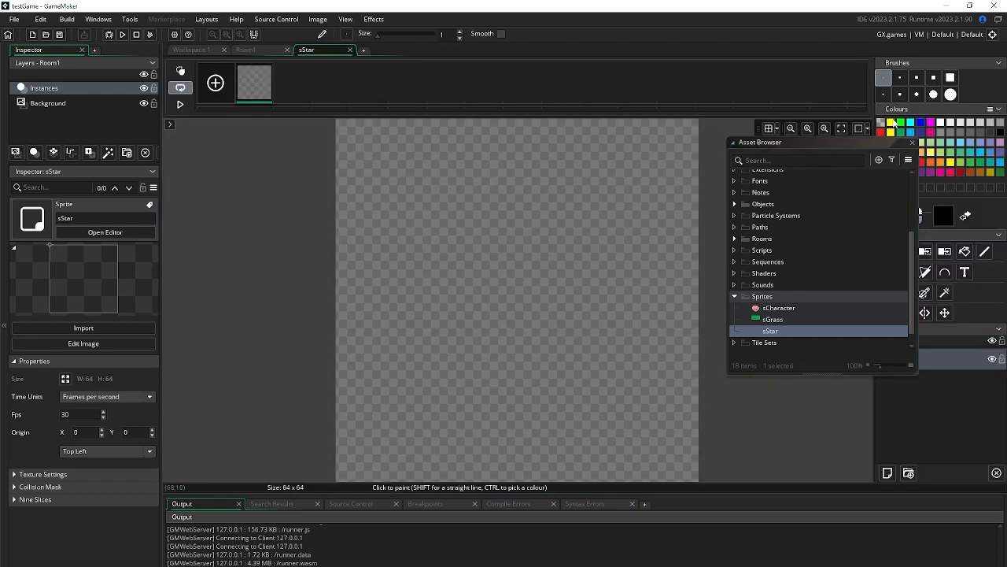
pyautogui.moveTo(600, 148)
pyautogui.mouseDown()
pyautogui.moveTo(379, 347)
pyautogui.moveTo(652, 371)
pyautogui.moveTo(485, 194)
pyautogui.moveTo(456, 348)
pyautogui.moveTo(480, 399)
pyautogui.moveTo(611, 179)
pyautogui.moveTo(543, 228)
pyautogui.moveTo(551, 252)
pyautogui.moveTo(599, 187)
pyautogui.moveTo(517, 234)
pyautogui.moveTo(477, 209)
pyautogui.moveTo(473, 248)
pyautogui.moveTo(543, 303)
pyautogui.moveTo(484, 340)
pyautogui.moveTo(408, 332)
pyautogui.moveTo(452, 337)
pyautogui.moveTo(468, 393)
pyautogui.moveTo(504, 350)
pyautogui.moveTo(595, 352)
pyautogui.moveTo(586, 358)
pyautogui.moveTo(551, 318)
pyautogui.moveTo(563, 303)
pyautogui.moveTo(537, 343)
pyautogui.mouseUp()
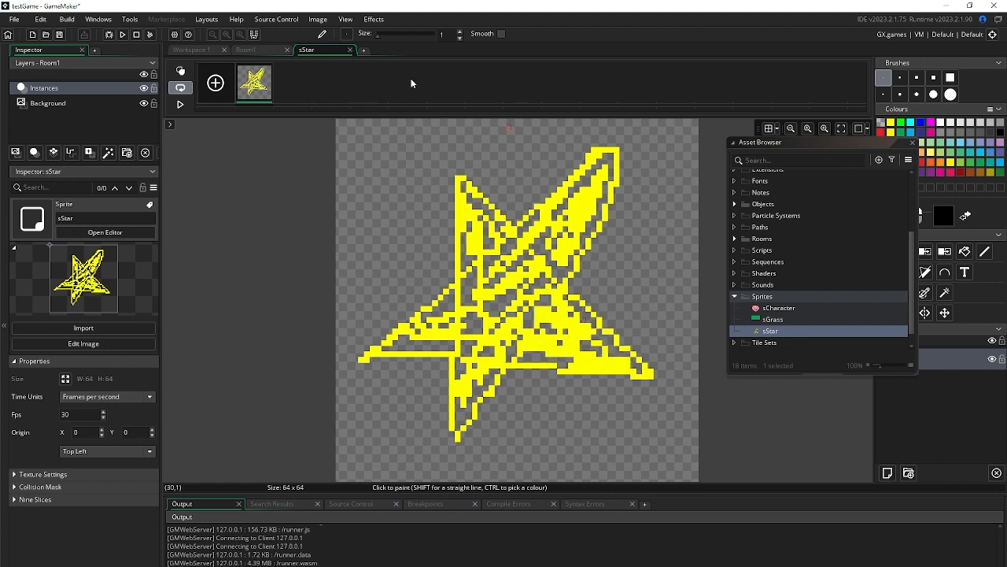
# Create a new object named oStar in the Objects group
pyautogui.rightClick(799, 204)
pyautogui.moveTo(858, 207)
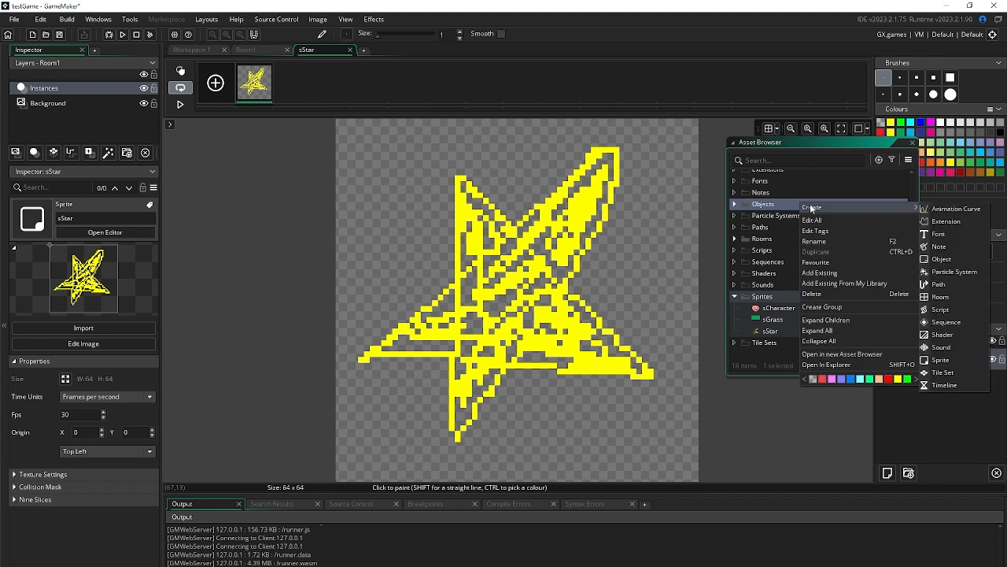
pyautogui.click(941, 259)
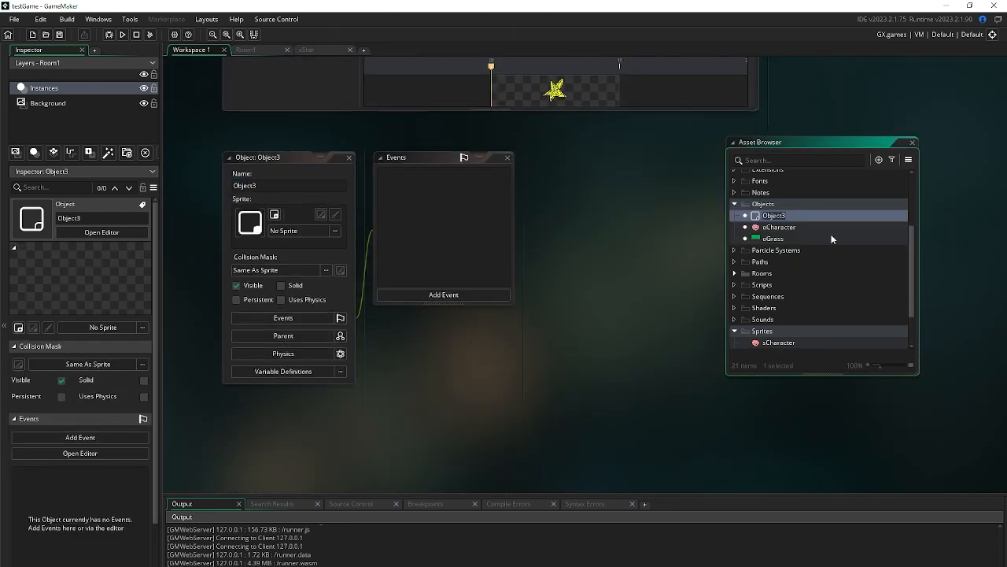
pyautogui.press('BackSpace')
pyautogui.write('oStar')
pyautogui.press('Return')
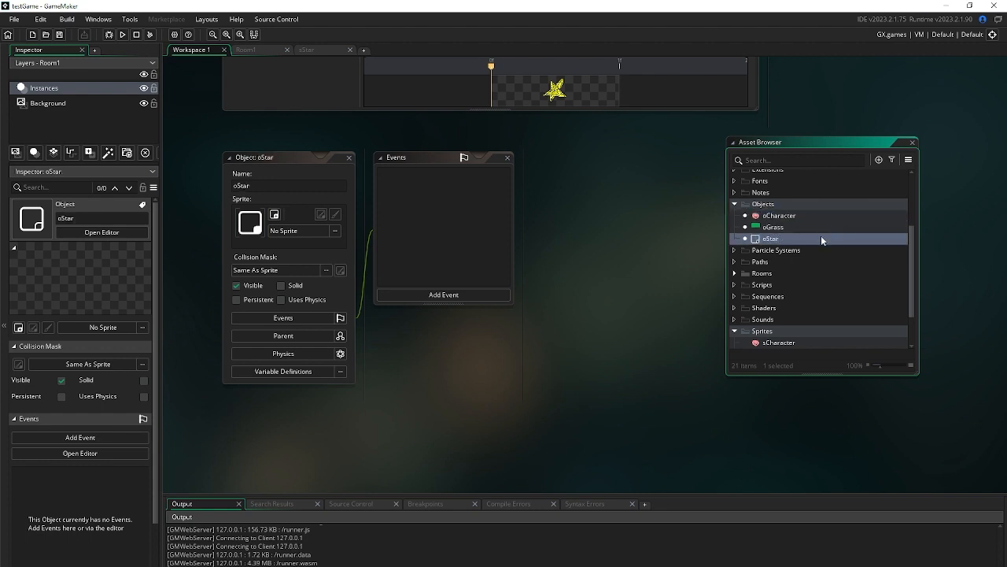
# Assign the sStar sprite to the oStar object
pyautogui.click(295, 230)
pyautogui.click(358, 279)
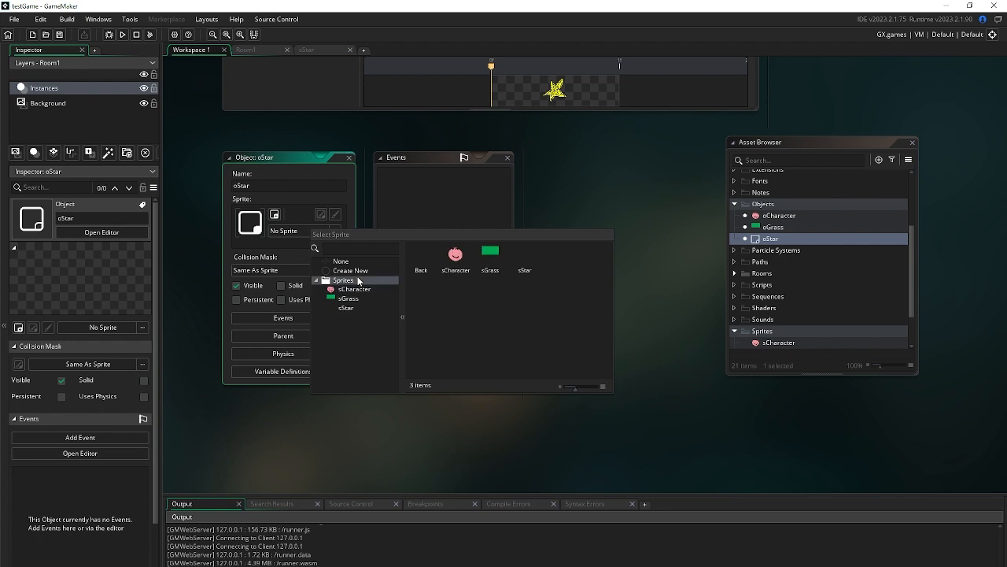
pyautogui.click(524, 259)
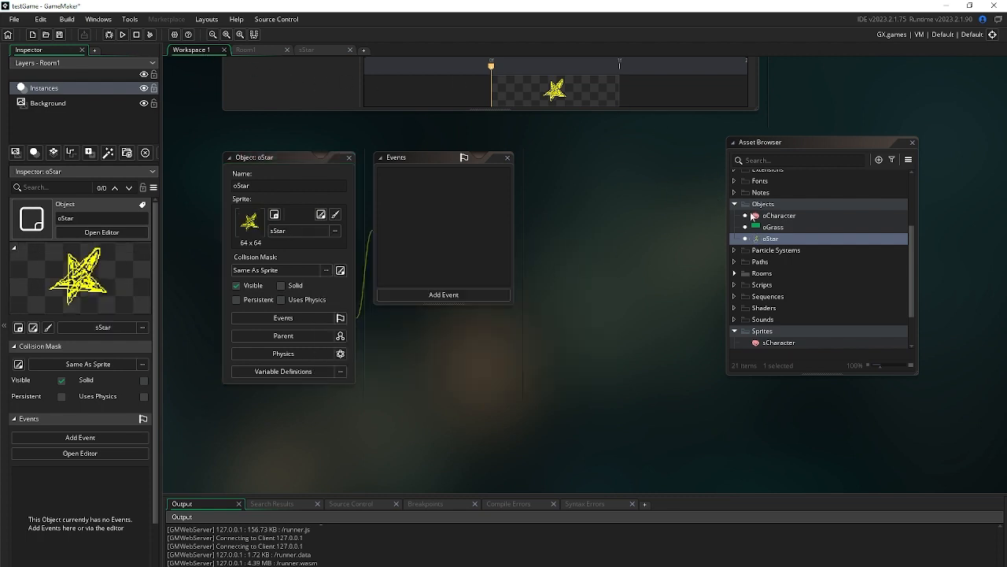
# Open Room1 from the Rooms group and move the Asset Browser clear of the platforms
pyautogui.click(793, 272)
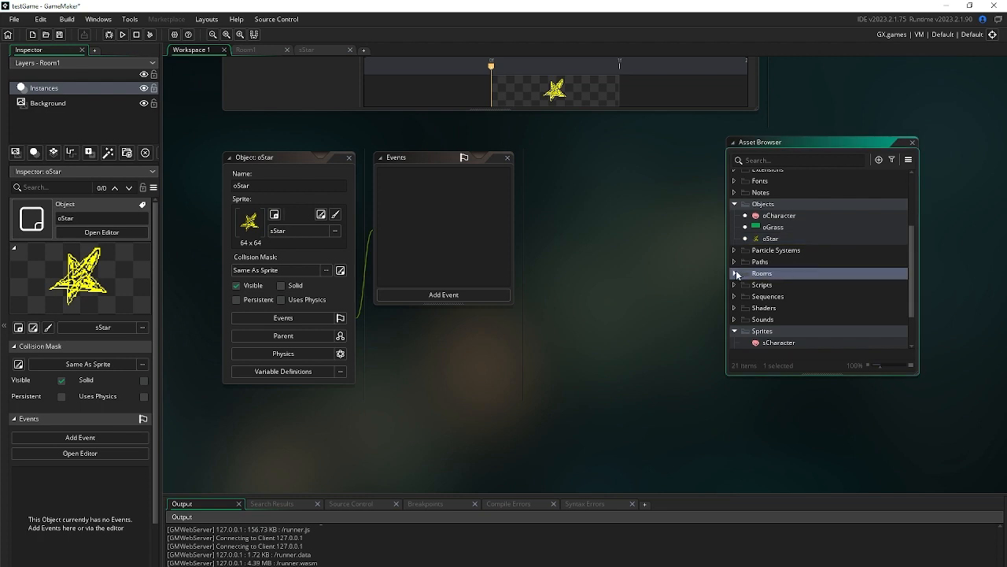
pyautogui.click(736, 273)
pyautogui.doubleClick(764, 285)
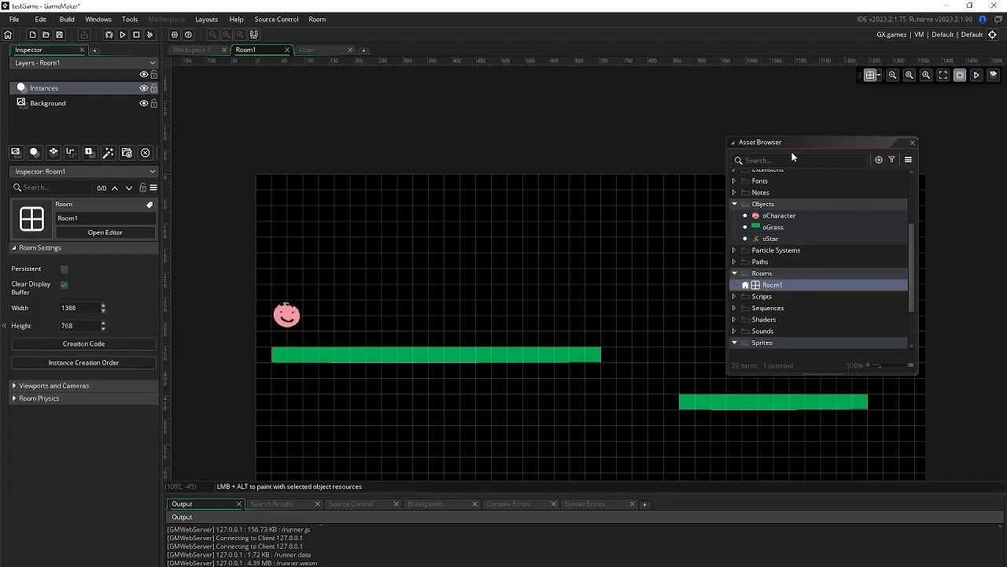
pyautogui.moveTo(844, 146); pyautogui.dragTo(935, 100)
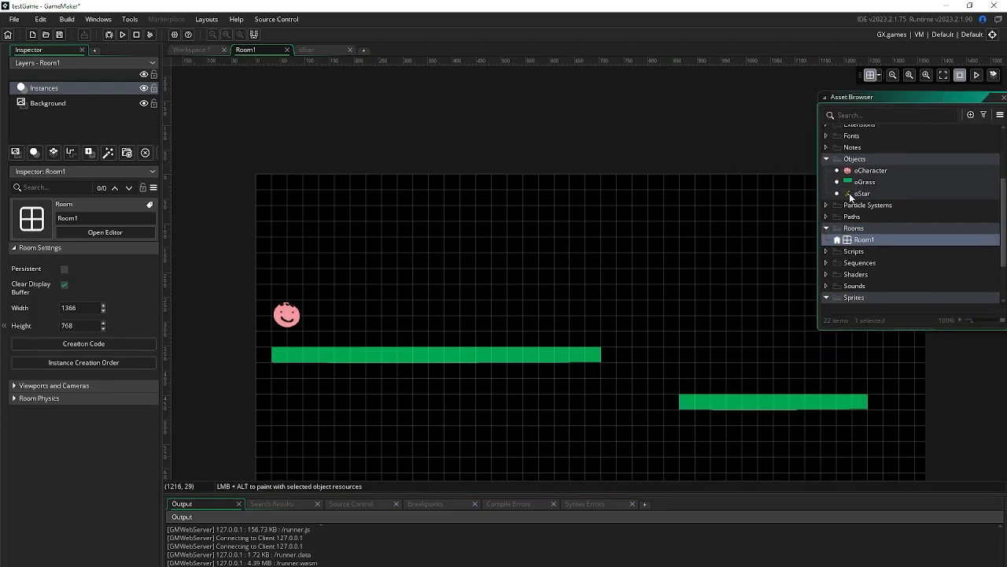
# Place three oStar instances in Room1, two above the first platform and one above the second
pyautogui.moveTo(839, 194); pyautogui.dragTo(382, 283)
pyautogui.moveTo(839, 195); pyautogui.dragTo(491, 314)
pyautogui.moveTo(840, 193); pyautogui.dragTo(710, 346)
pyautogui.moveTo(837, 192); pyautogui.dragTo(824, 355)
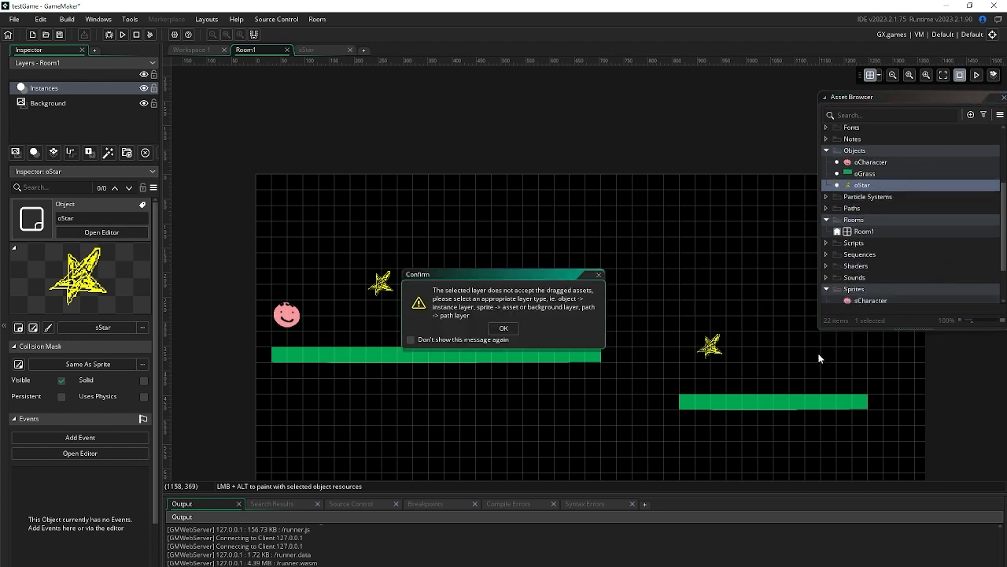
pyautogui.click(599, 275)
# Move the second platform's star towards the platform's middle and raise the second star above the first platform slightly
pyautogui.moveTo(700, 343); pyautogui.dragTo(746, 340)
pyautogui.click(498, 313)
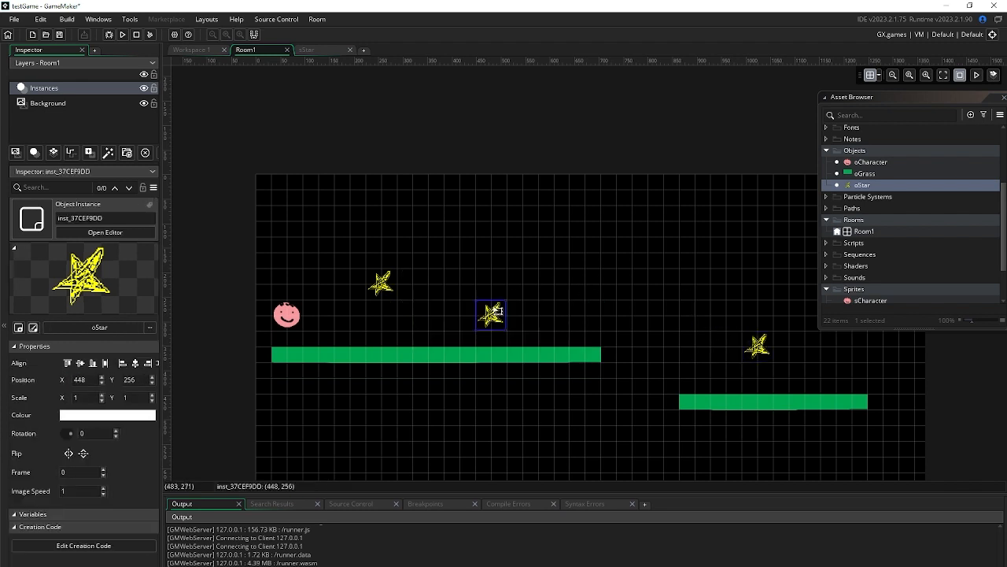
pyautogui.moveTo(498, 306); pyautogui.dragTo(500, 302)
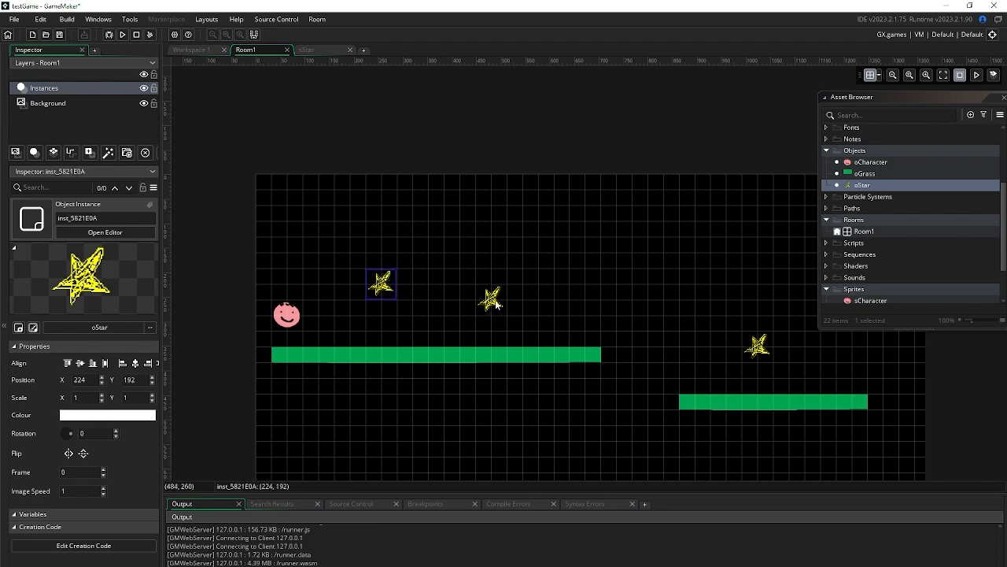
# Raise the first star above the first platform by two grid cells, position the second at X 448, Y 224, and close the Asset Browser
pyautogui.moveTo(497, 307); pyautogui.dragTo(494, 311)
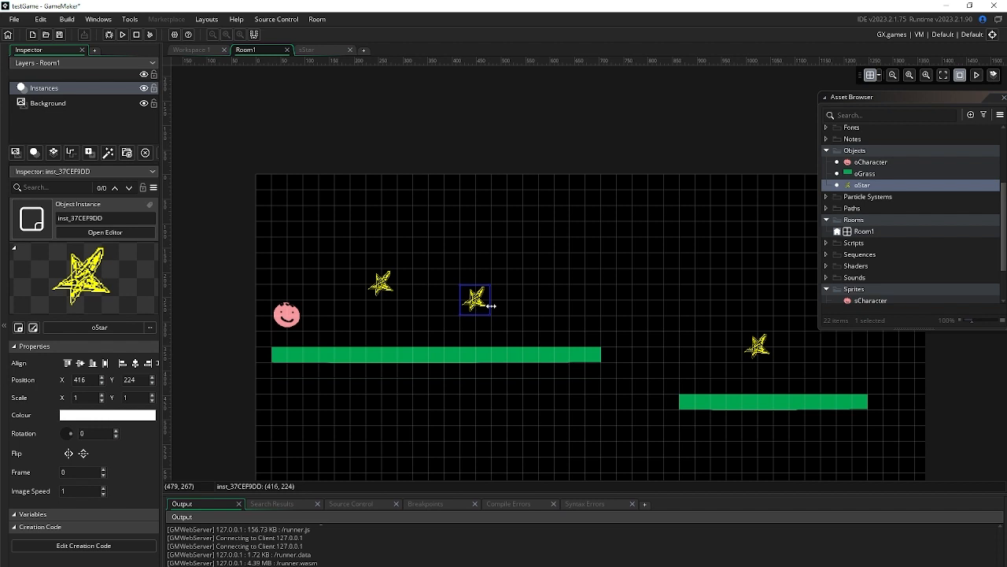
pyautogui.moveTo(389, 277); pyautogui.dragTo(389, 246)
pyautogui.moveTo(480, 296); pyautogui.dragTo(510, 293)
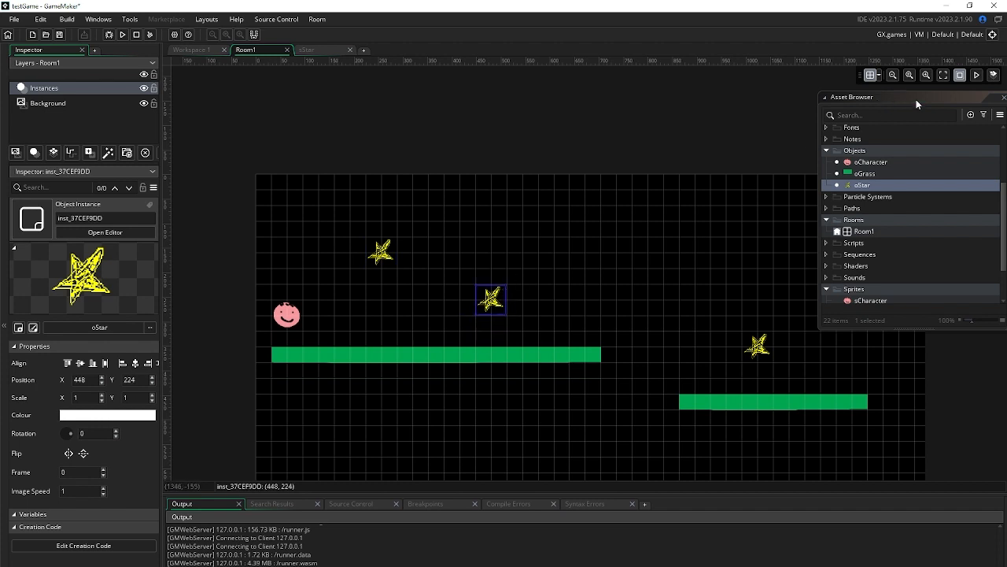
pyautogui.moveTo(917, 100); pyautogui.dragTo(931, 110)
pyautogui.click(972, 103)
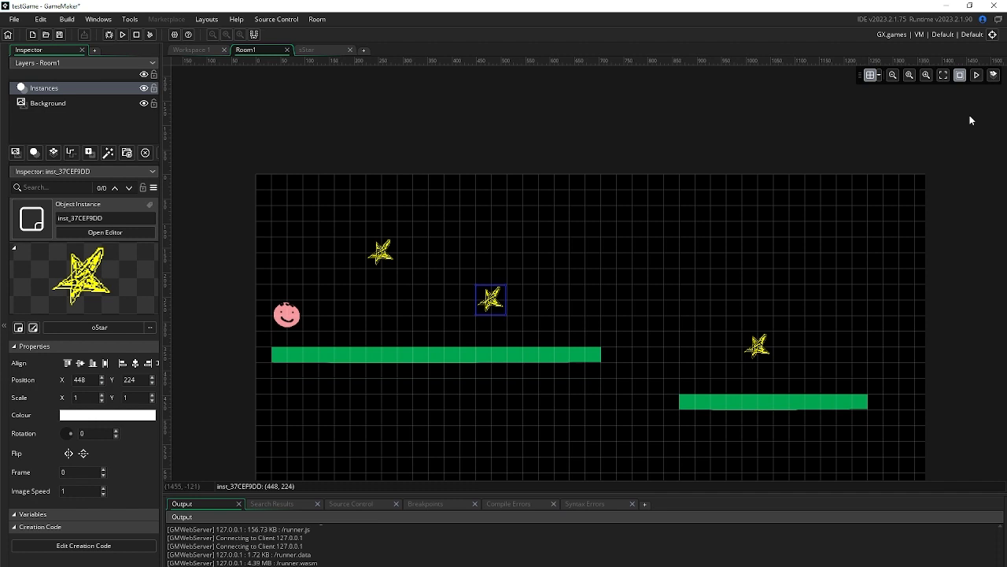
# Run the game, test moving and jumping the character near the stars, and close the game window
pyautogui.click(124, 35)
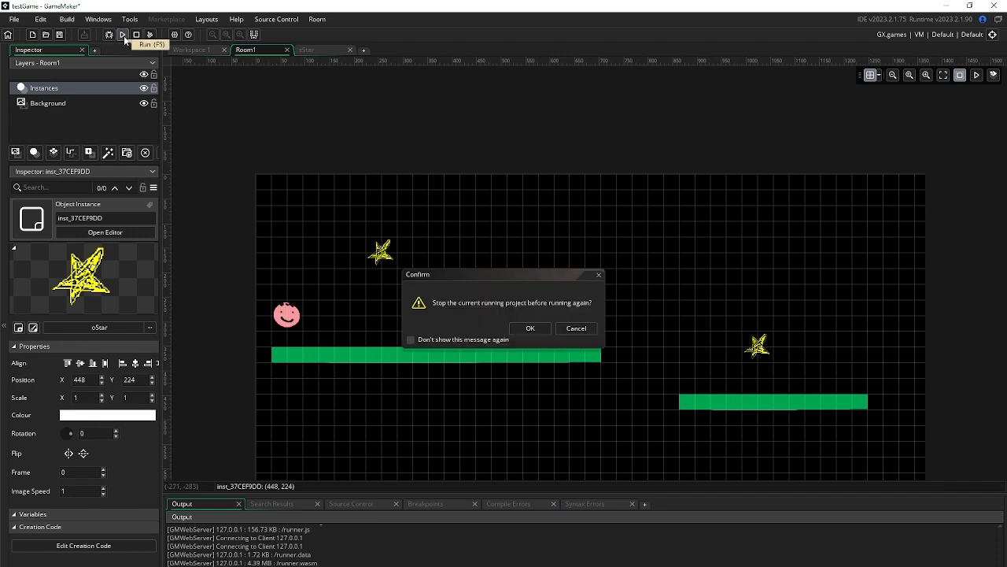
pyautogui.click(529, 328)
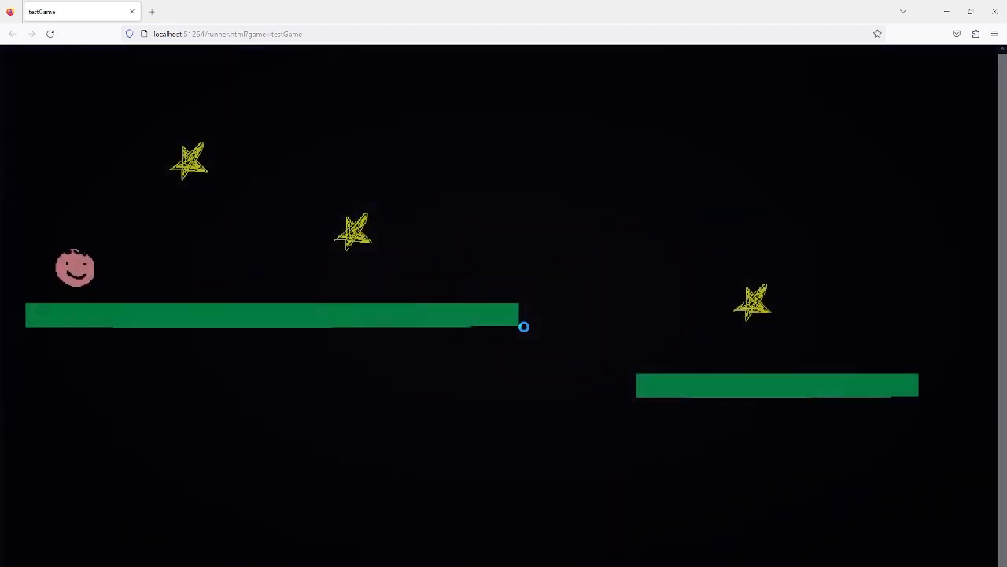
pyautogui.press('Right')
pyautogui.press('Up')
pyautogui.press('Right')
pyautogui.press('Right')
pyautogui.press('Up')
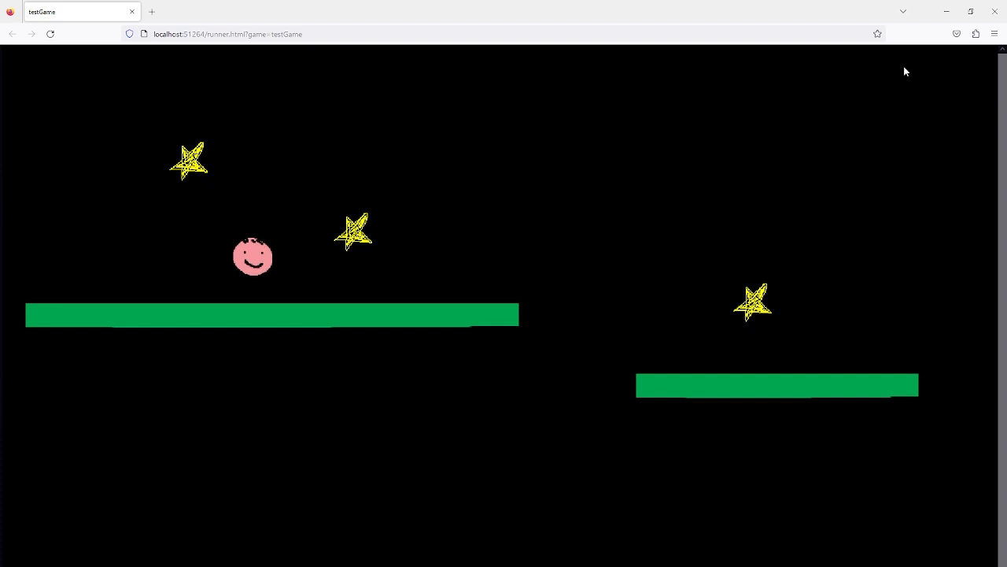
pyautogui.click(989, 21)
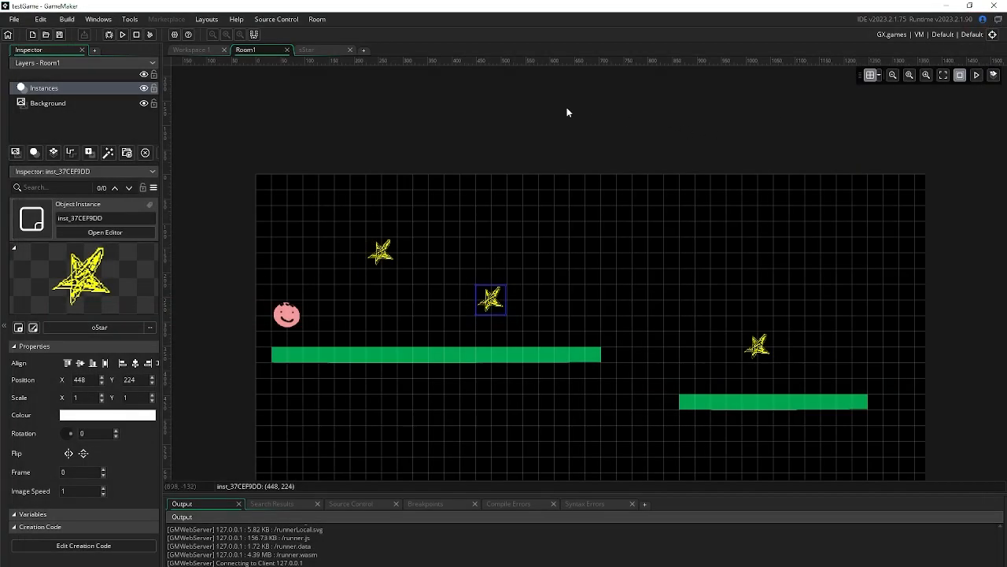
# Add a Collision event with oCharacter to the oStar object, using GML Visual
pyautogui.click(209, 49)
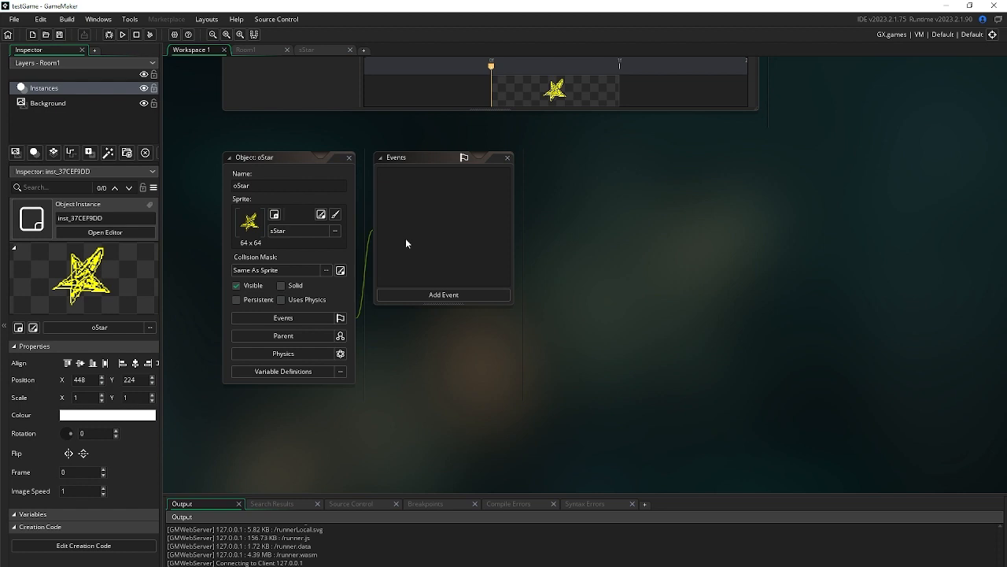
pyautogui.click(442, 294)
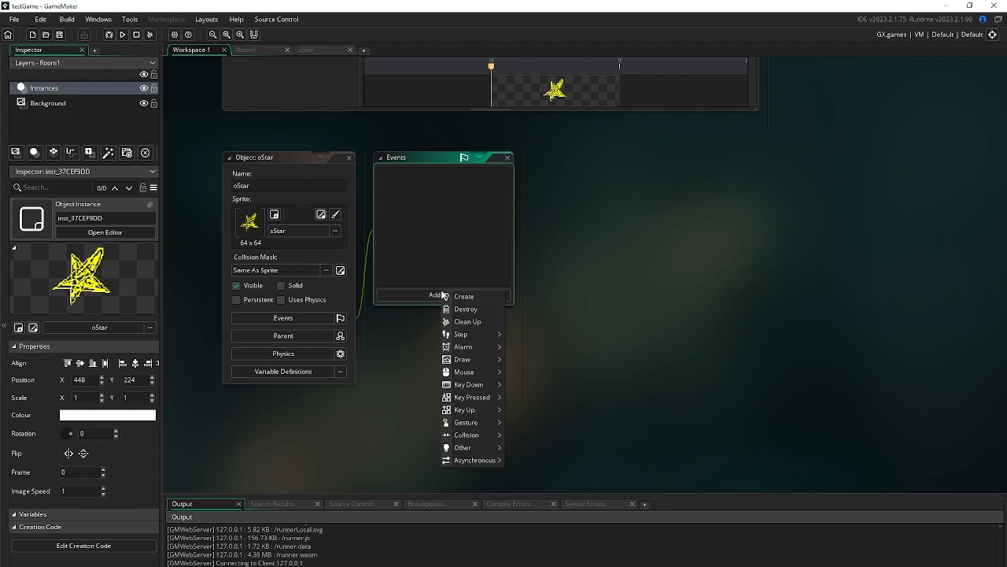
pyautogui.moveTo(484, 435)
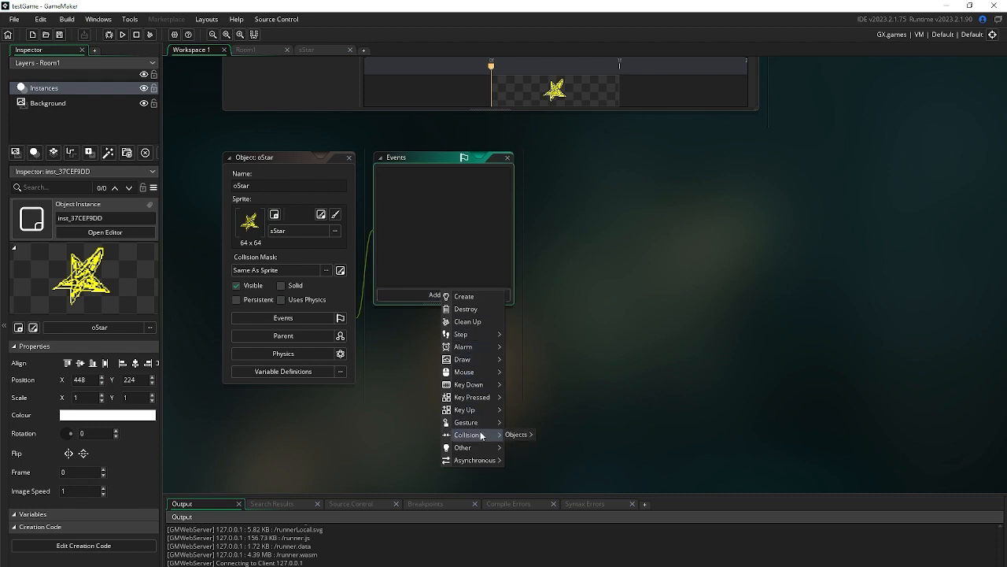
pyautogui.moveTo(520, 438)
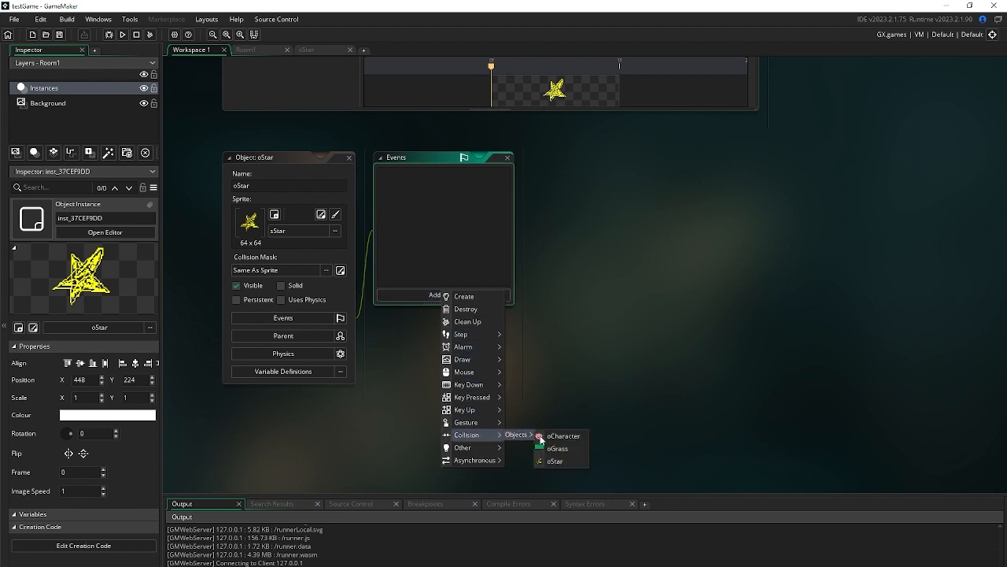
pyautogui.click(545, 435)
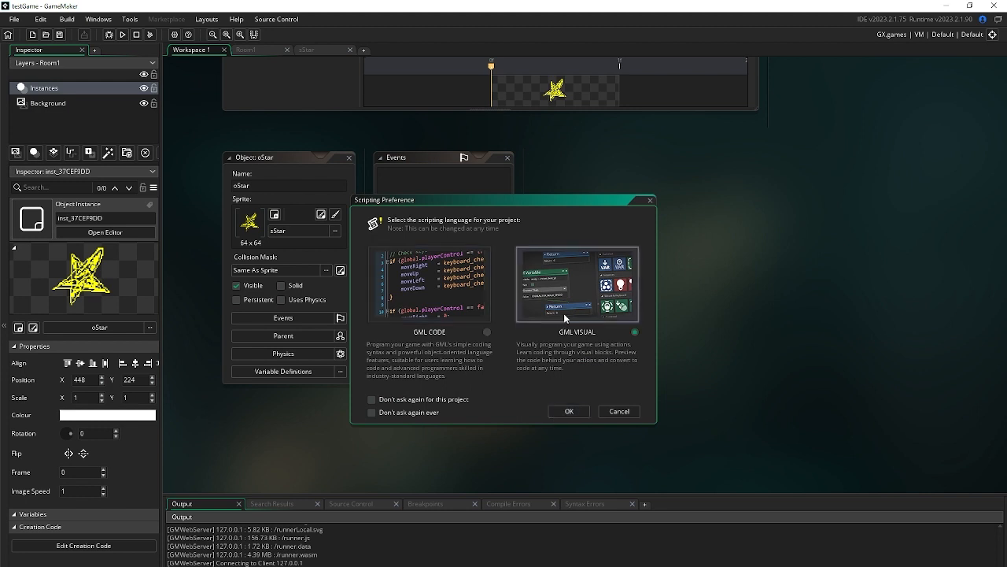
pyautogui.click(568, 410)
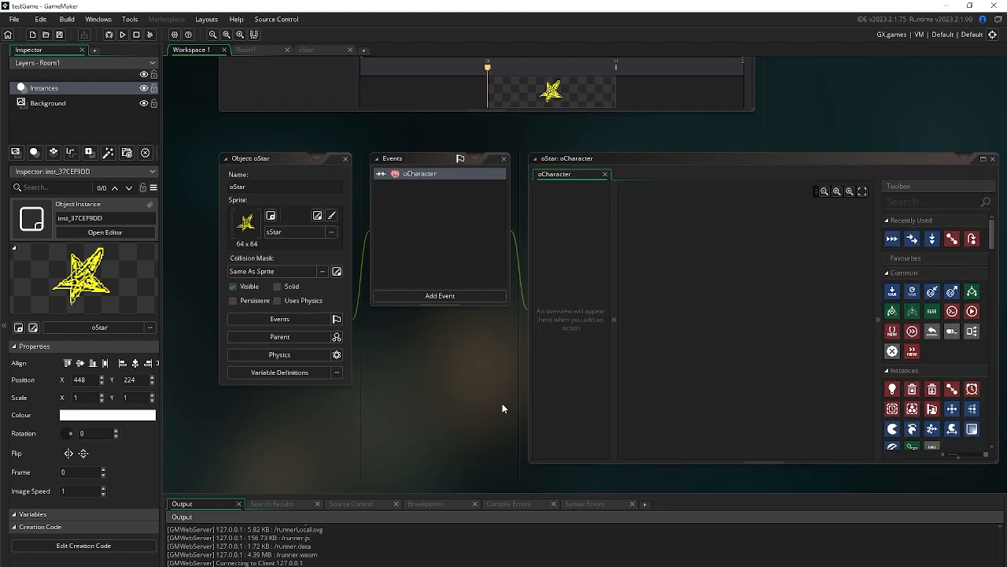
# Find the Destroy Instance action and add it to oStar's oCharacter collision event
pyautogui.moveTo(503, 402); pyautogui.dragTo(405, 402, button='middle')
pyautogui.click(828, 197)
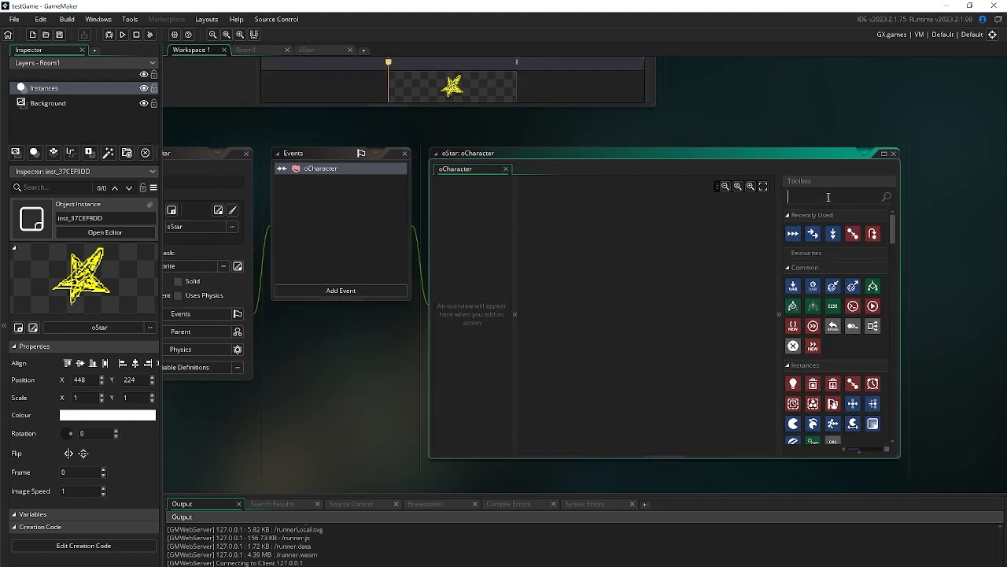
pyautogui.write('sprite')
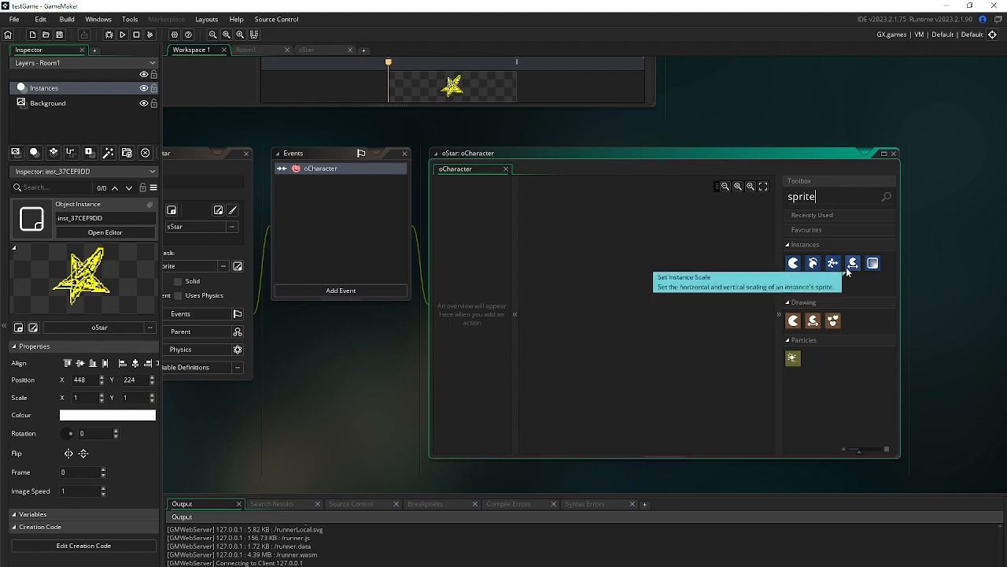
pyautogui.moveTo(840, 200); pyautogui.dragTo(766, 189)
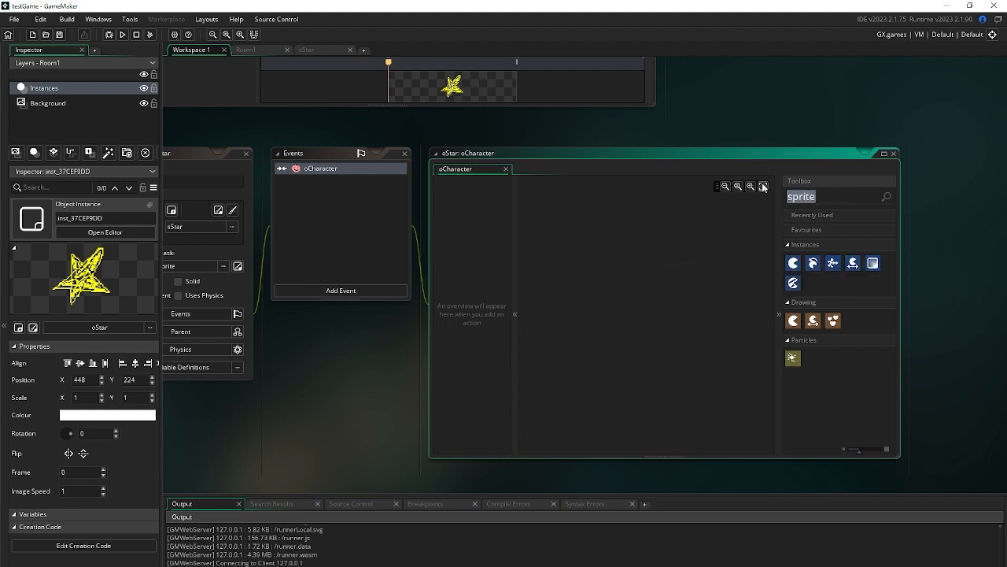
pyautogui.press('BackSpace')
pyautogui.write('des')
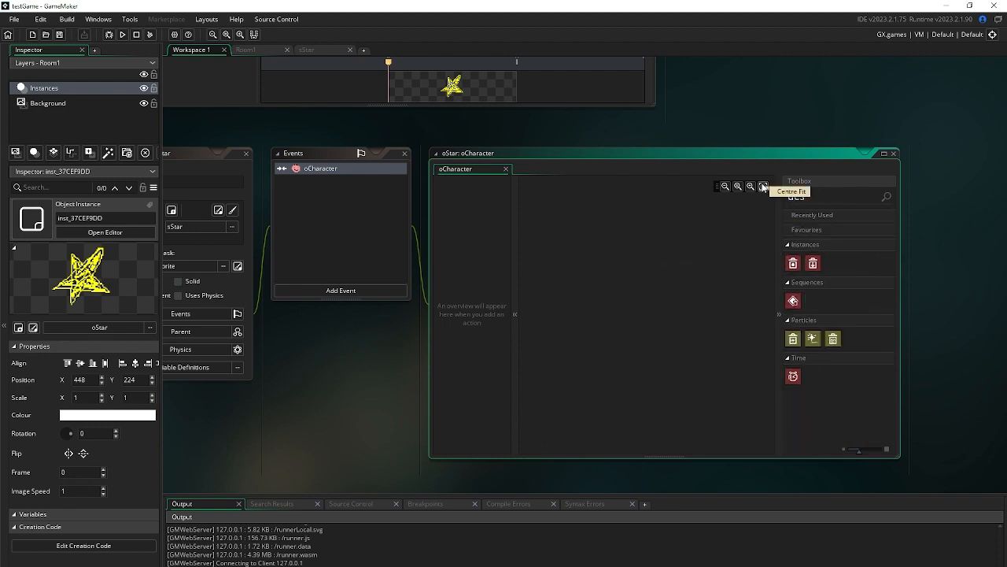
pyautogui.moveTo(792, 262); pyautogui.dragTo(598, 272)
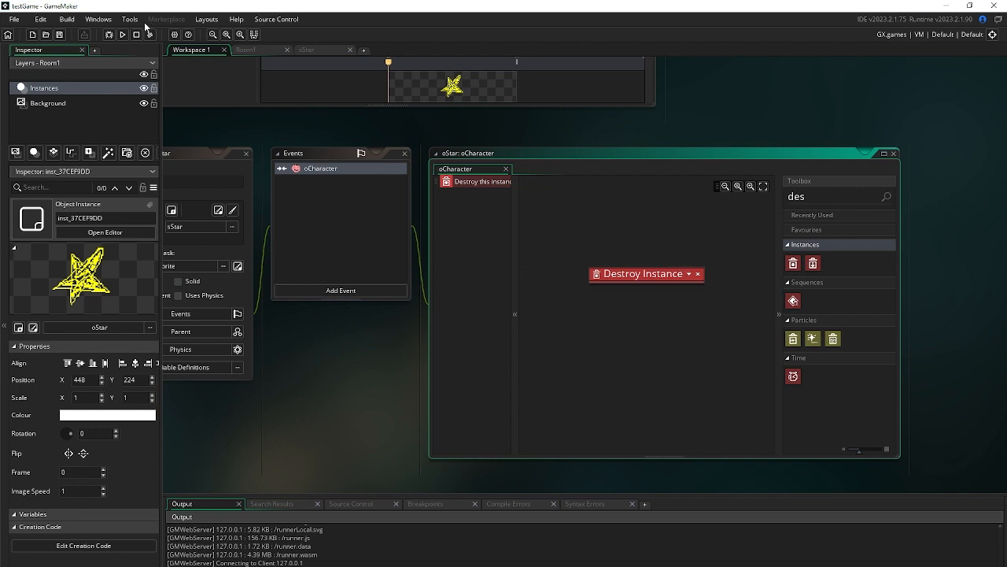
# Run the game, test collecting all three stars by moving and jumping across both platforms, and close the game window
pyautogui.click(122, 35)
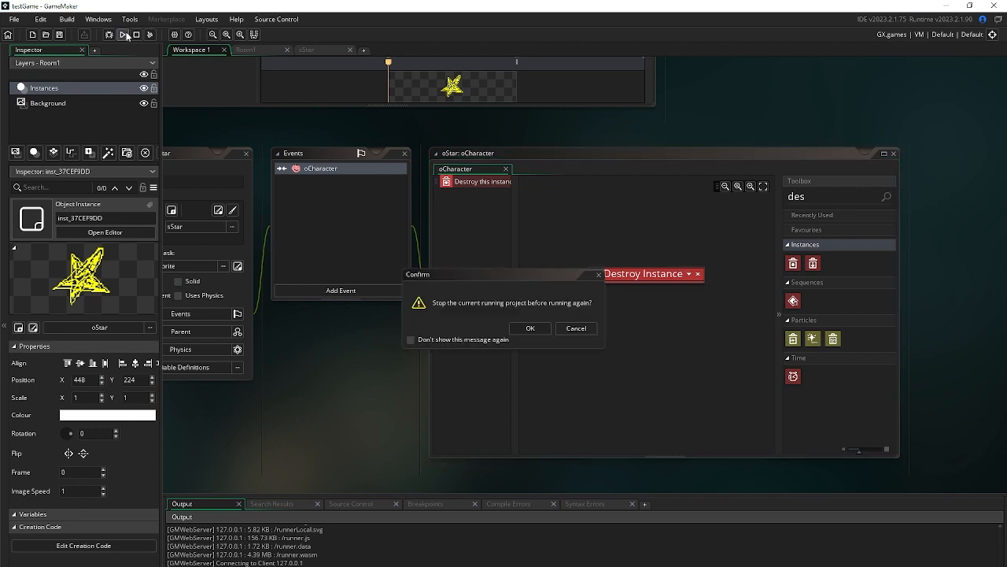
pyautogui.click(531, 326)
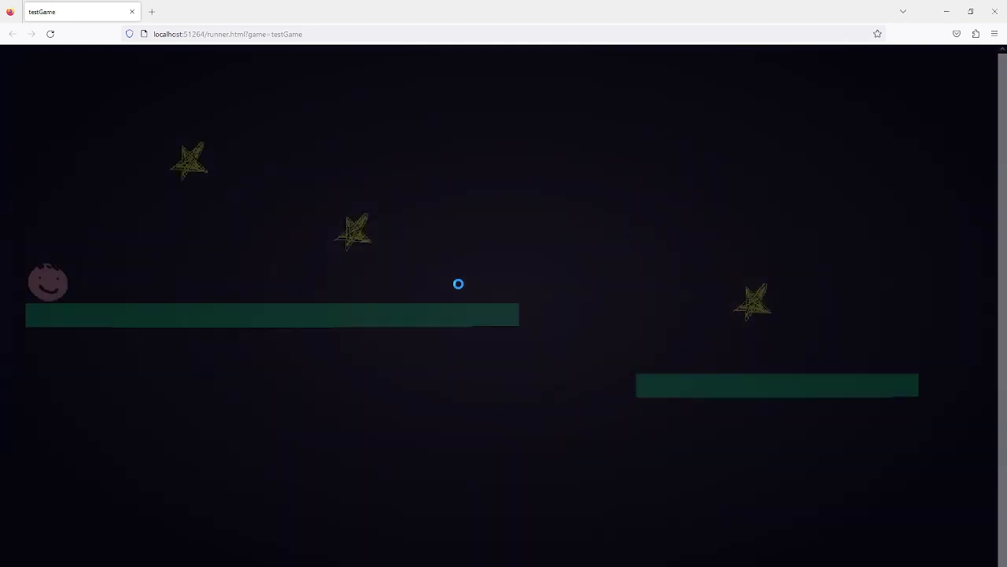
pyautogui.press('Right')
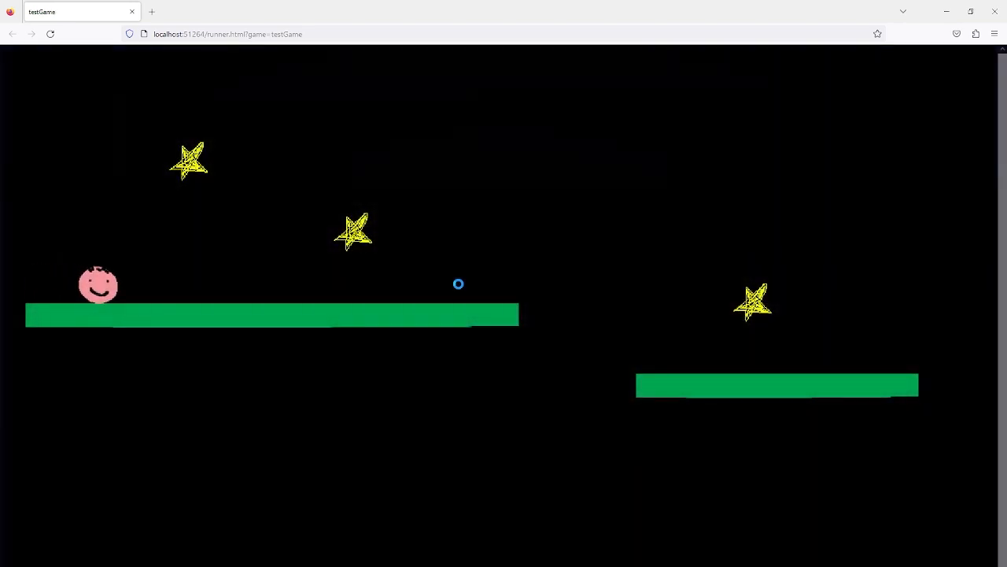
pyautogui.press('Up')
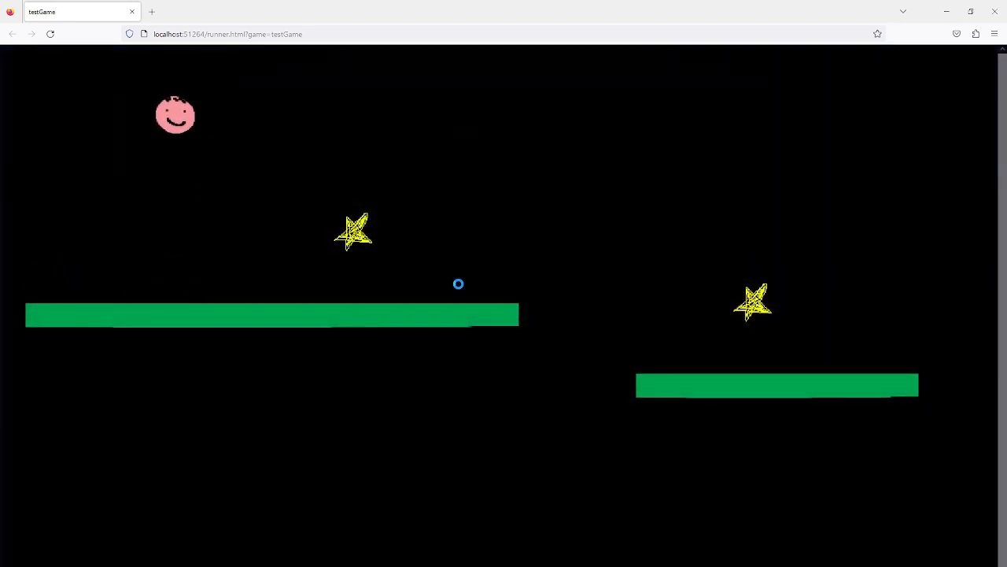
pyautogui.press('Right')
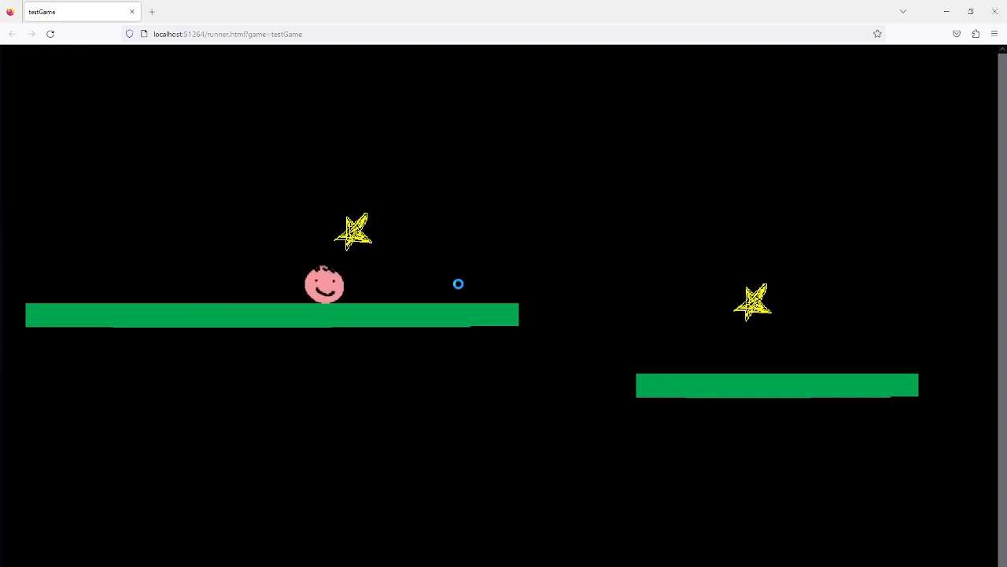
pyautogui.press('Up')
pyautogui.press('Right')
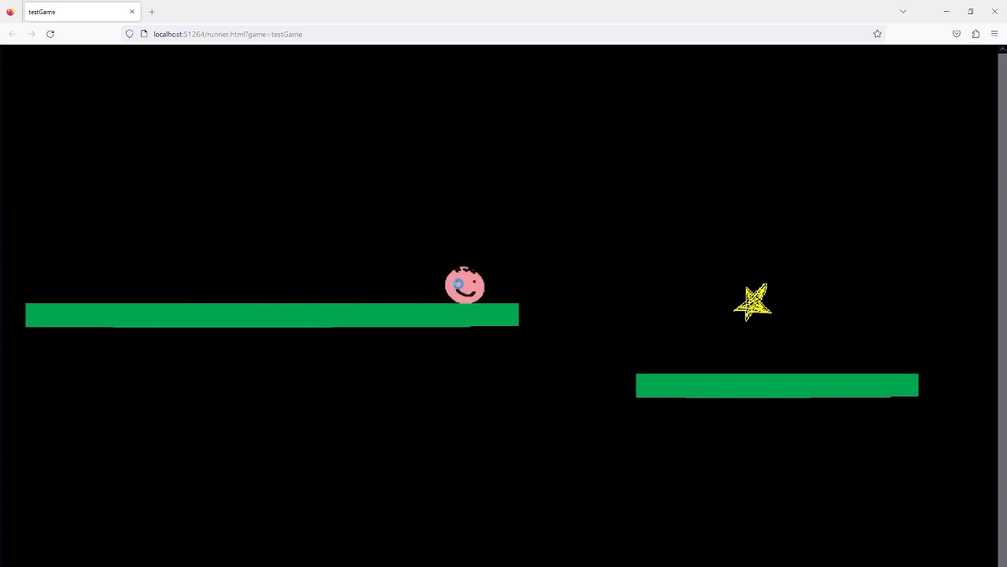
pyautogui.press('Up')
pyautogui.press('Right')
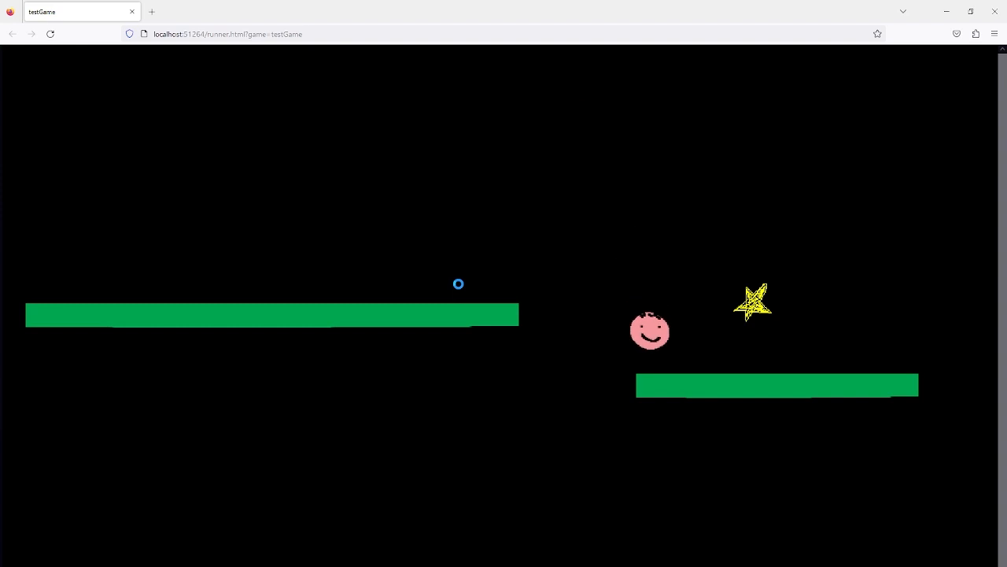
pyautogui.press('Right')
pyautogui.press('Up')
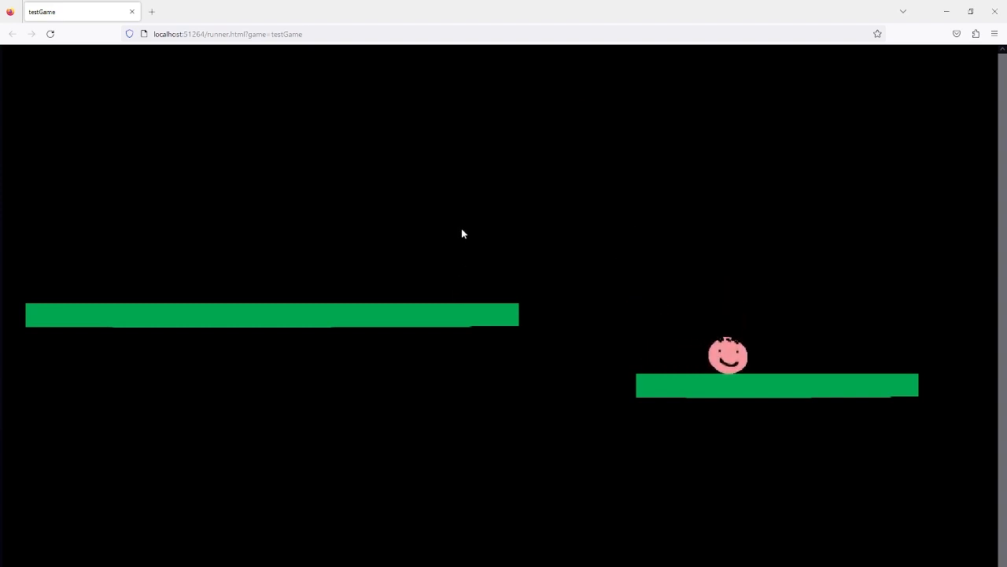
pyautogui.click(995, 12)
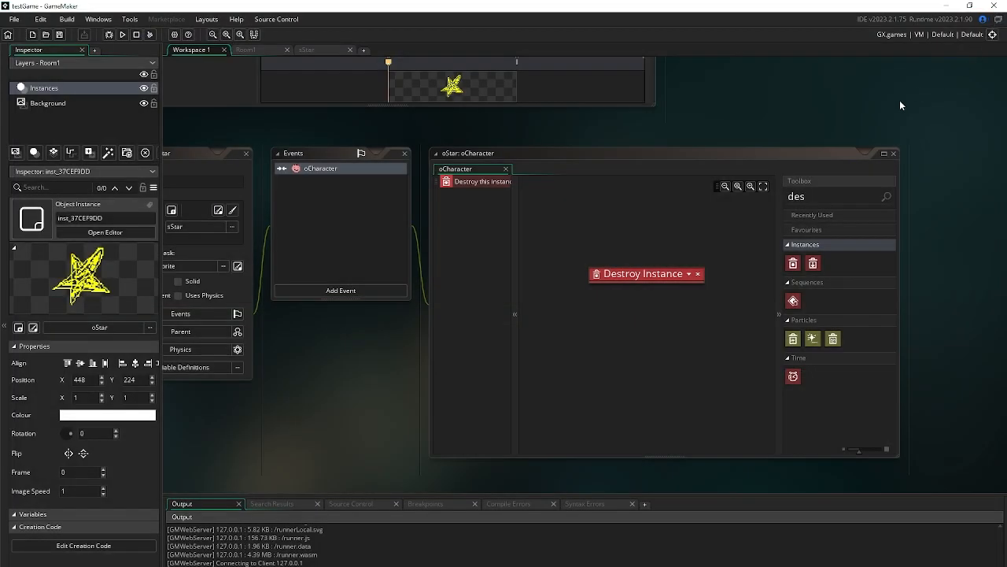
# In File Explorer, select the PDFs Layers_With_Color_Winter_, Spring_Background_Layers_With_Color and Test on the USB drive
pyautogui.moveTo(378, 344); pyautogui.dragTo(484, 346, button='middle')
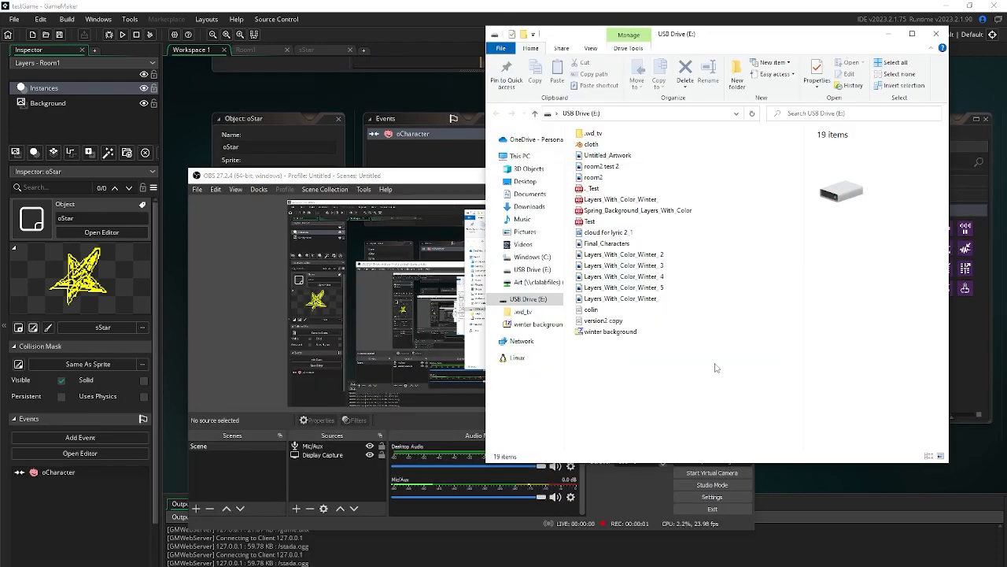
pyautogui.click(656, 190)
pyautogui.click(658, 200)
pyautogui.click(659, 210)
pyautogui.click(659, 222)
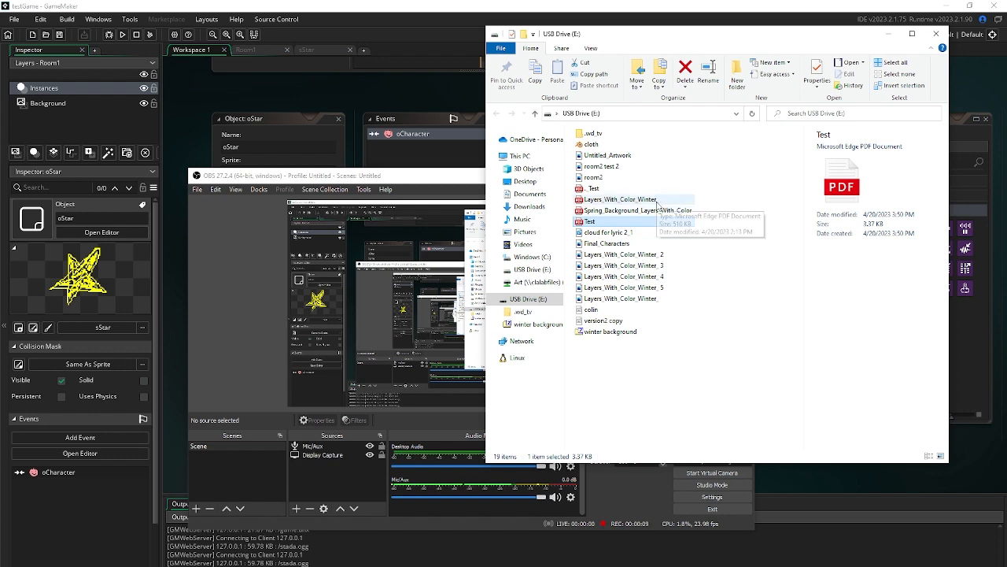
pyautogui.keyDown('shift'); pyautogui.click(657, 202); pyautogui.keyUp('shift')
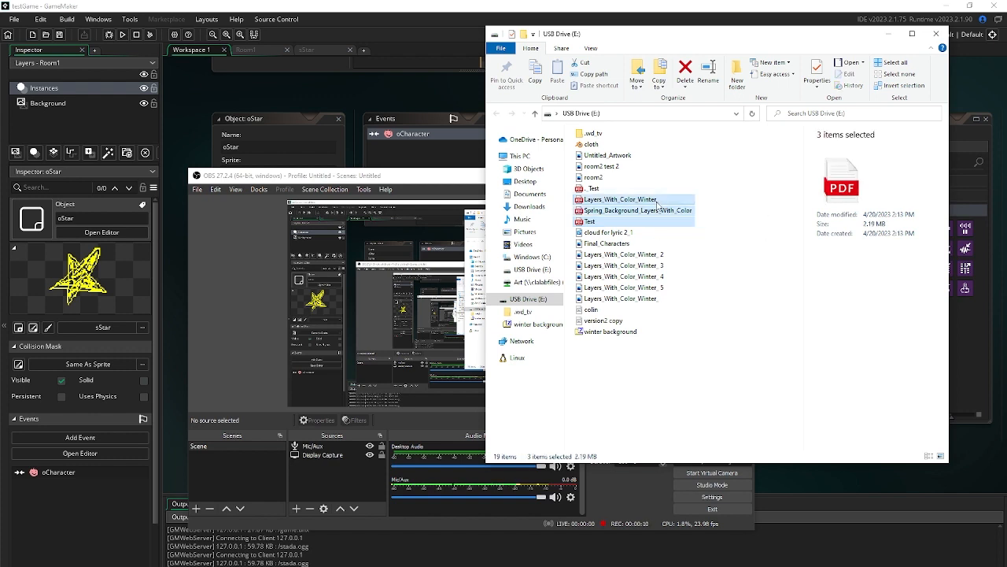
# Open the winter background zip archive from the USB drive in 7-Zip
pyautogui.click(647, 333)
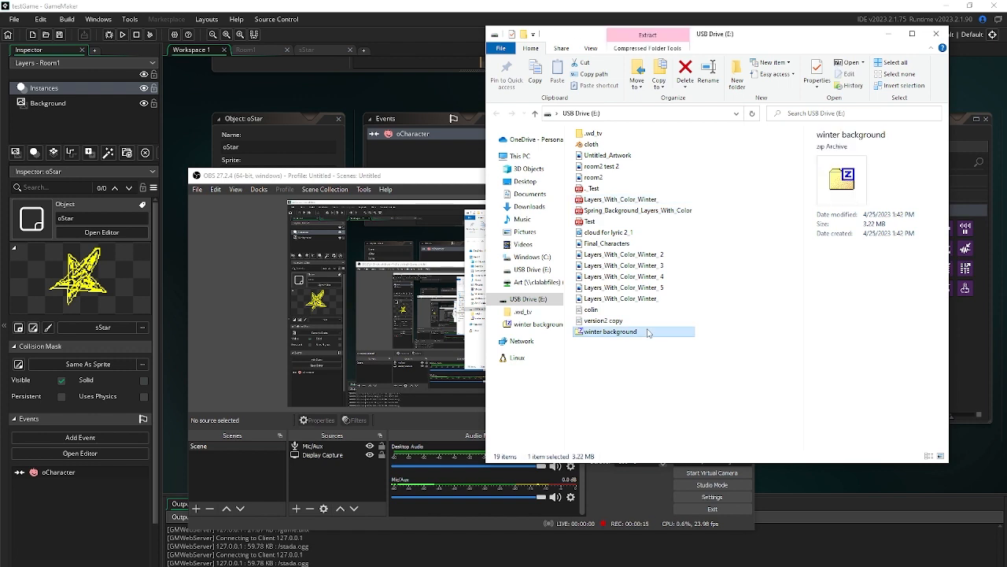
pyautogui.rightClick(647, 333)
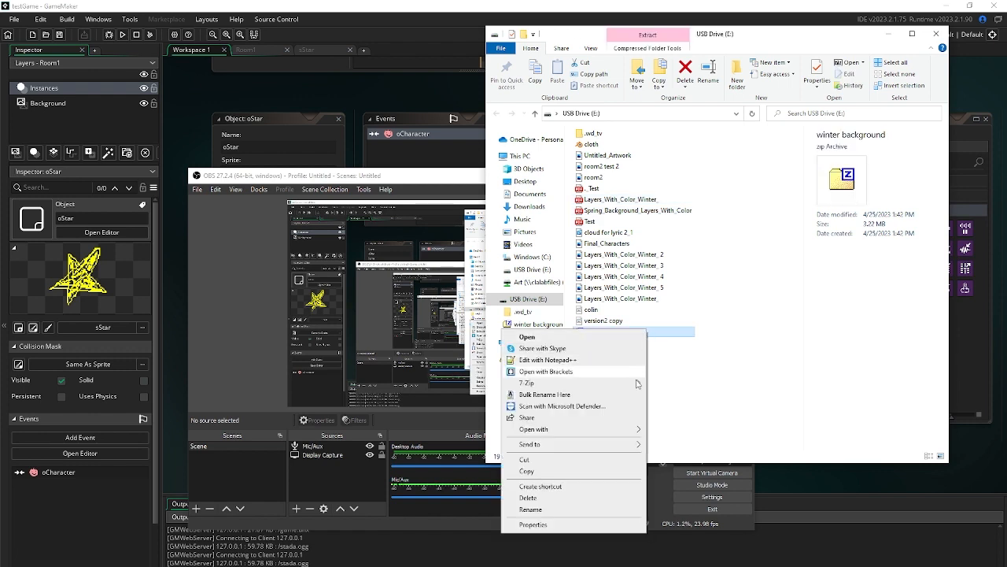
pyautogui.click(665, 385)
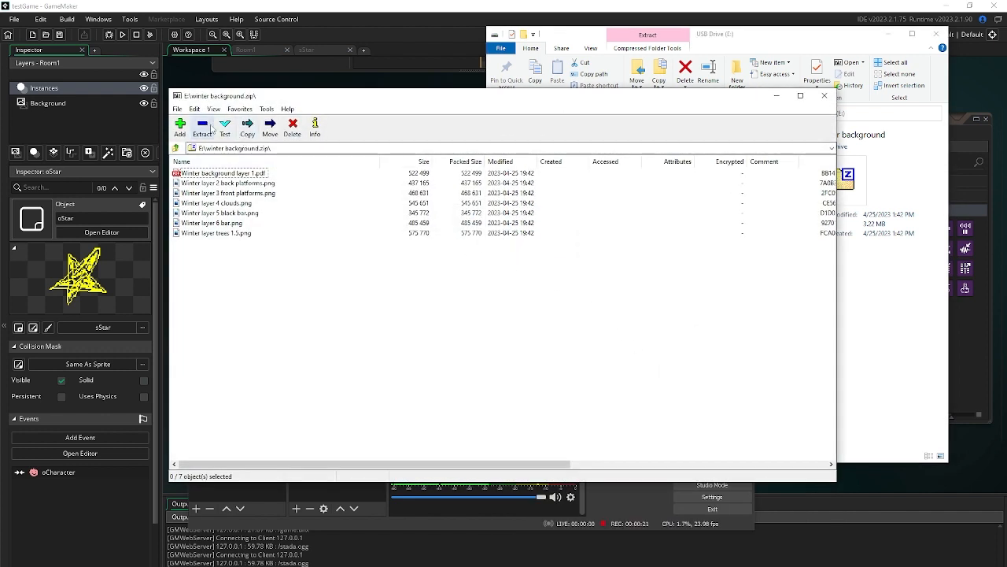
# Extract all the winter background files from the archive to the GAMEMAKER folder on the Desktop
pyautogui.click(204, 128)
pyautogui.click(603, 266)
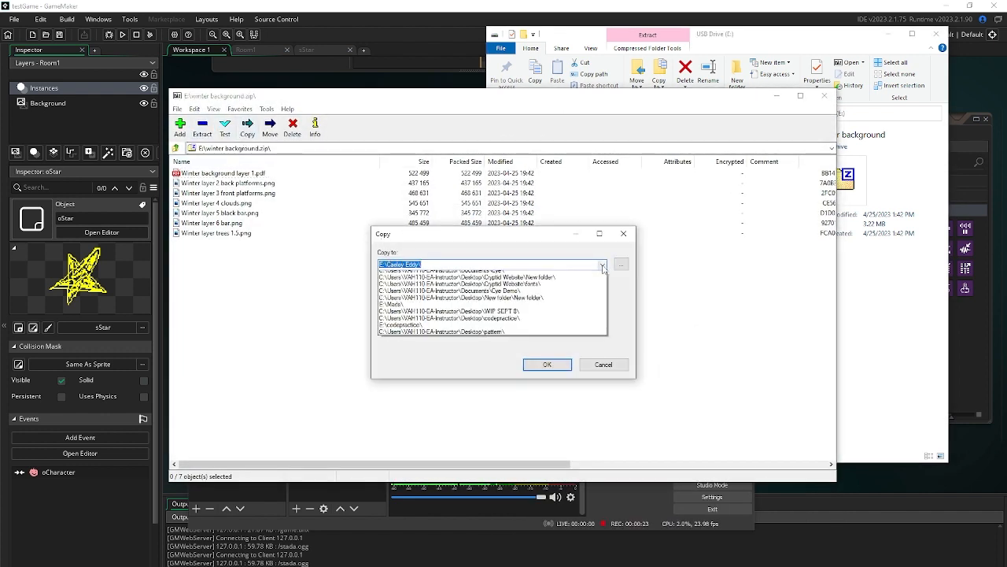
pyautogui.click(602, 268)
pyautogui.click(619, 267)
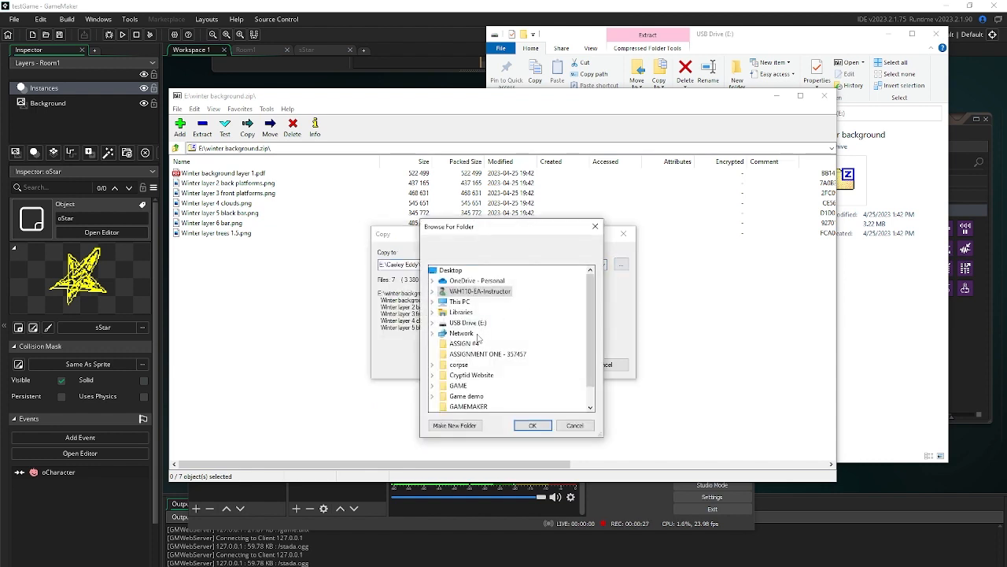
pyautogui.click(489, 406)
pyautogui.click(530, 425)
pyautogui.click(547, 366)
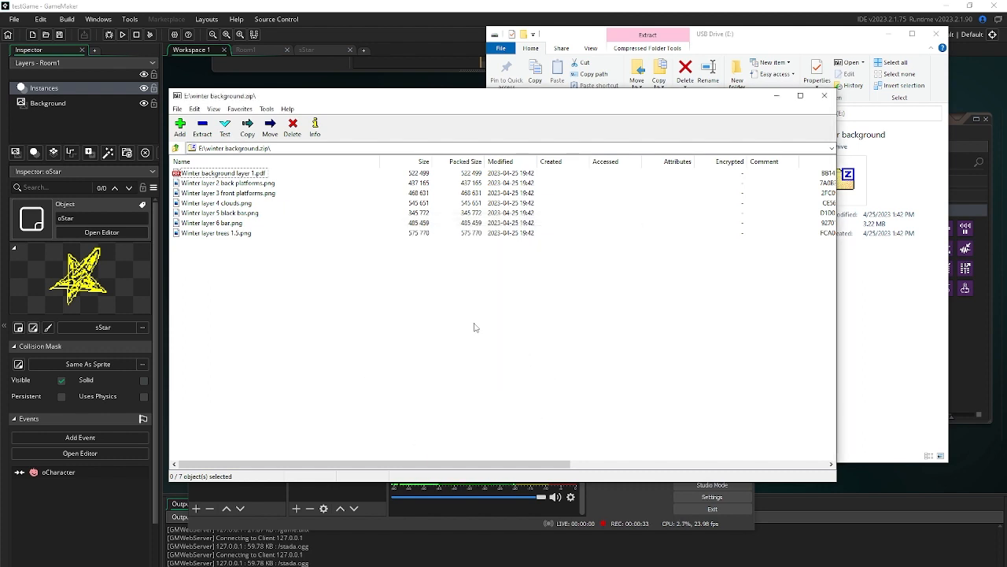
# Open the Desktop GAMEMAKER folder in a second File Explorer window and place it beside the USB drive window
pyautogui.click(723, 46)
pyautogui.click(91, 566)
pyautogui.click(91, 566)
pyautogui.rightClick(91, 566)
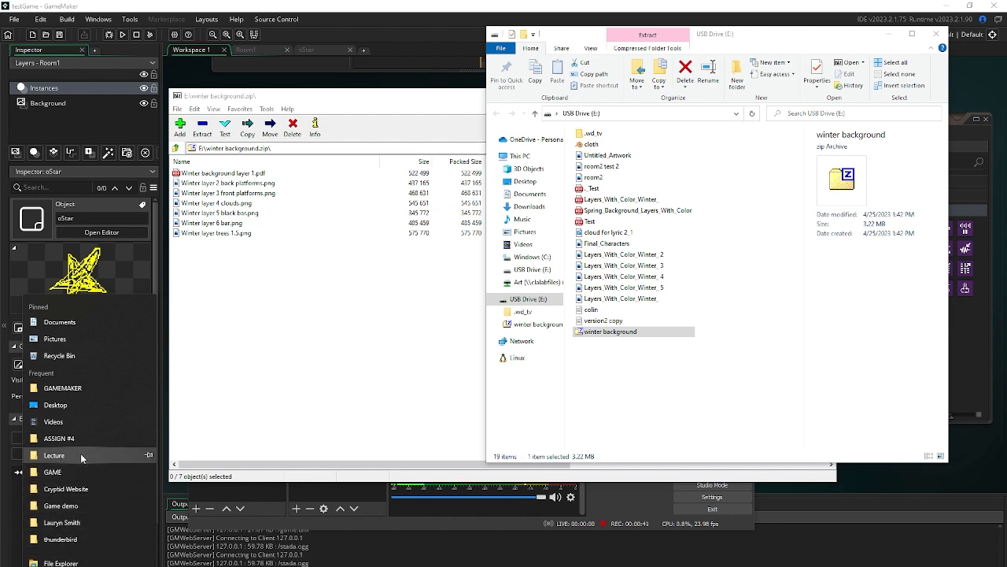
pyautogui.click(85, 389)
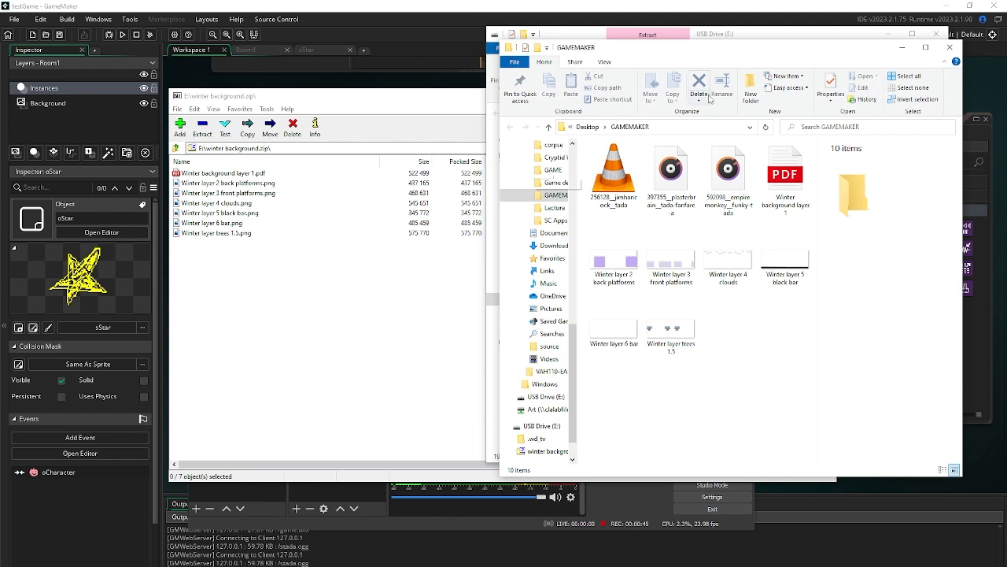
pyautogui.moveTo(738, 39); pyautogui.dragTo(292, 65)
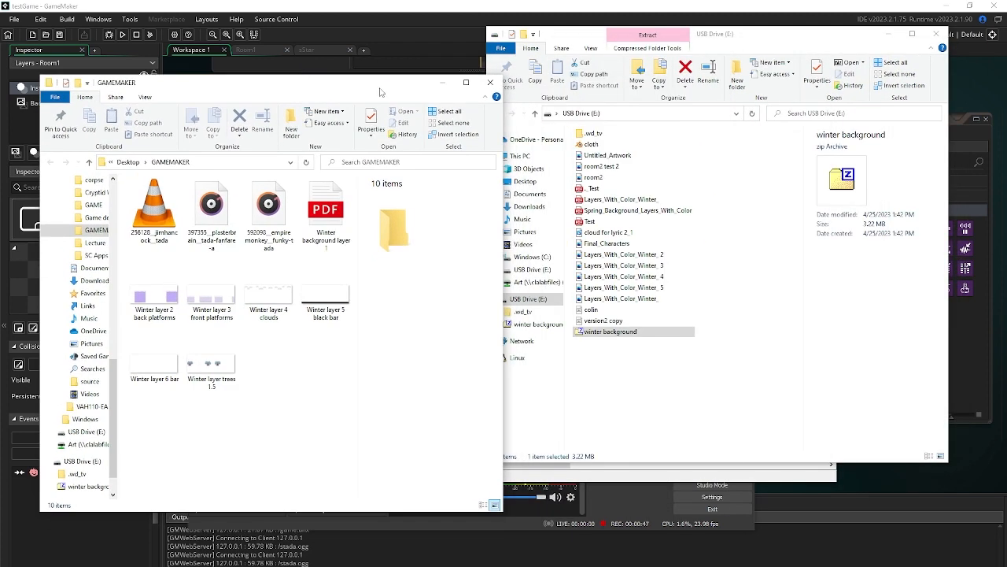
# Copy the room2 test 2 and room2 images from the USB drive into the GAMEMAKER folder
pyautogui.click(606, 155)
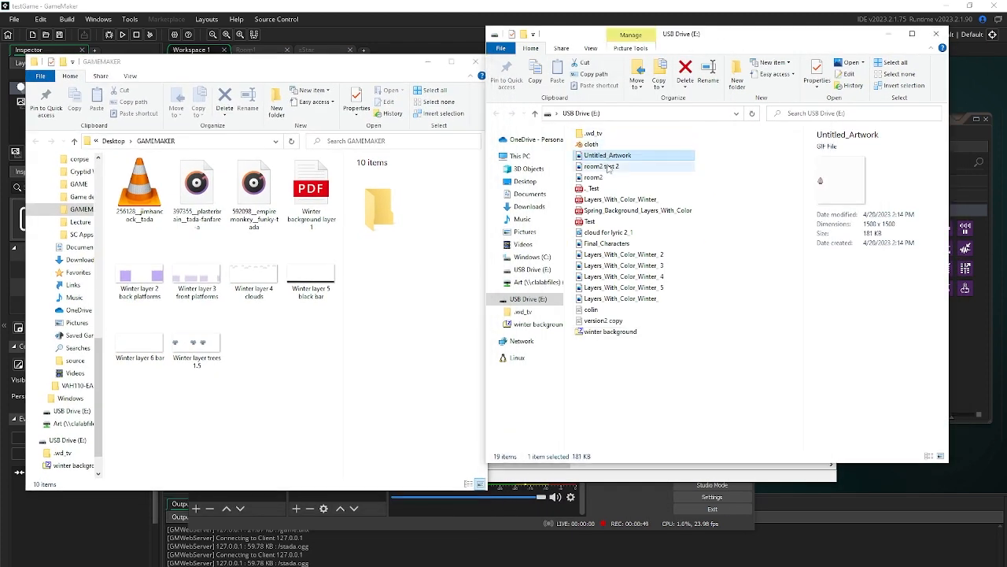
pyautogui.click(603, 166)
pyautogui.click(605, 178)
pyautogui.click(606, 168)
pyautogui.click(605, 177)
pyautogui.click(607, 168)
pyautogui.click(607, 175)
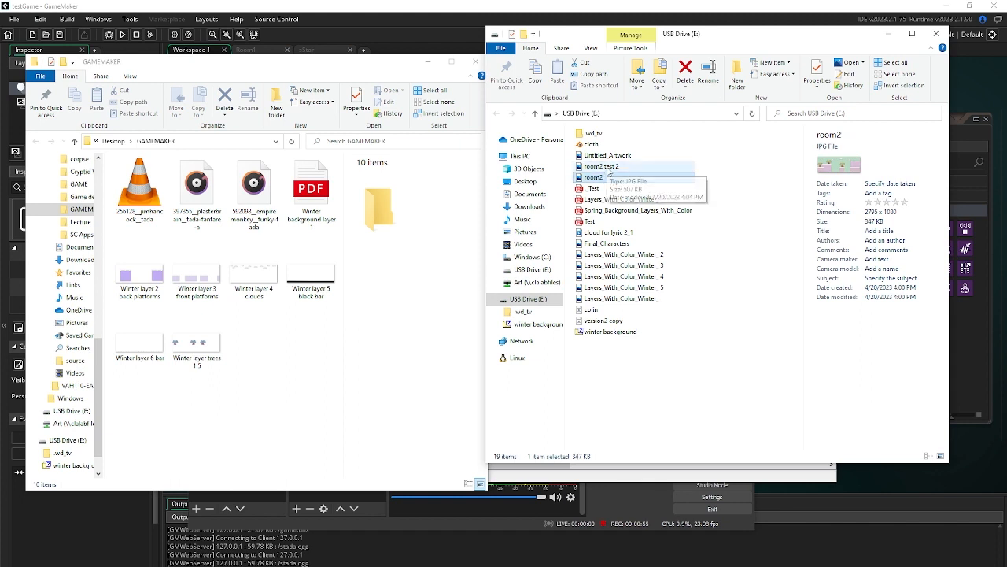
pyautogui.keyDown('ctrl'); pyautogui.click(607, 168); pyautogui.keyUp('ctrl')
pyautogui.moveTo(593, 173); pyautogui.dragTo(346, 331)
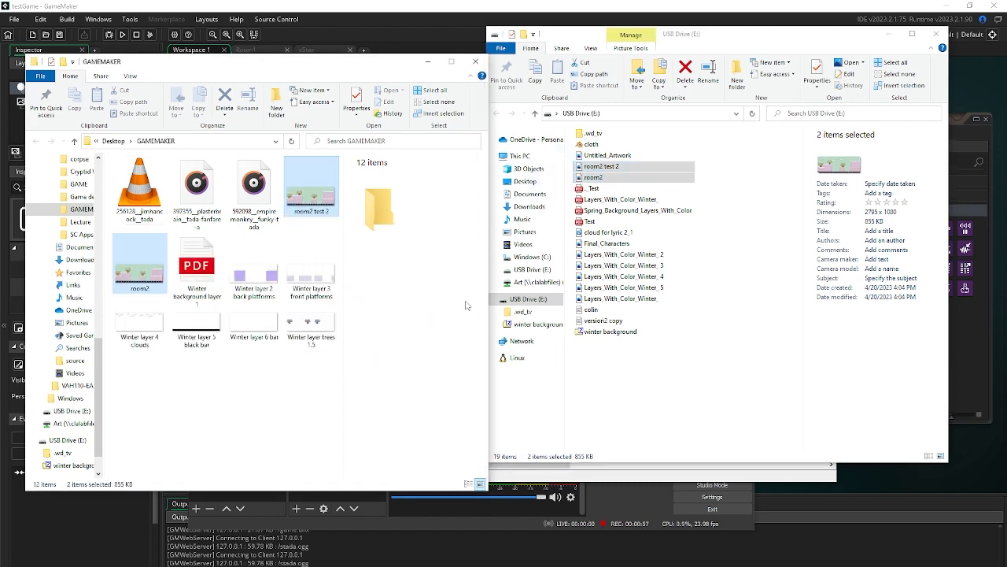
# Copy the PDFs Layers_With_Color_Winter_, Spring_Background_Layers_With_Color and Test from the USB drive into the GAMEMAKER folder
pyautogui.click(618, 199)
pyautogui.click(613, 210)
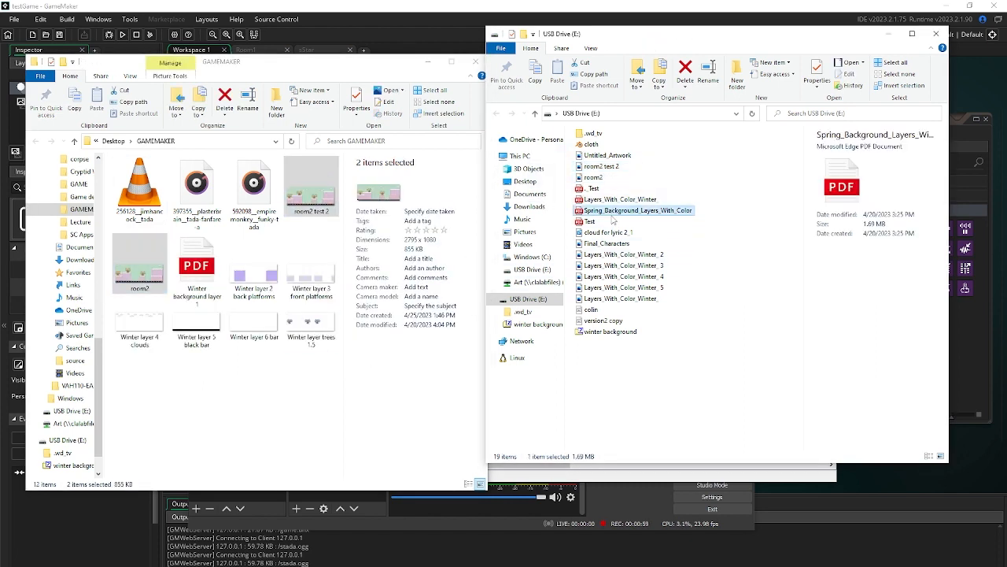
pyautogui.click(614, 221)
pyautogui.keyDown('shift'); pyautogui.click(616, 201); pyautogui.keyUp('shift')
pyautogui.moveTo(618, 204); pyautogui.dragTo(321, 356)
# Copy the Final_Characters image from the USB drive into the GAMEMAKER folder
pyautogui.click(610, 232)
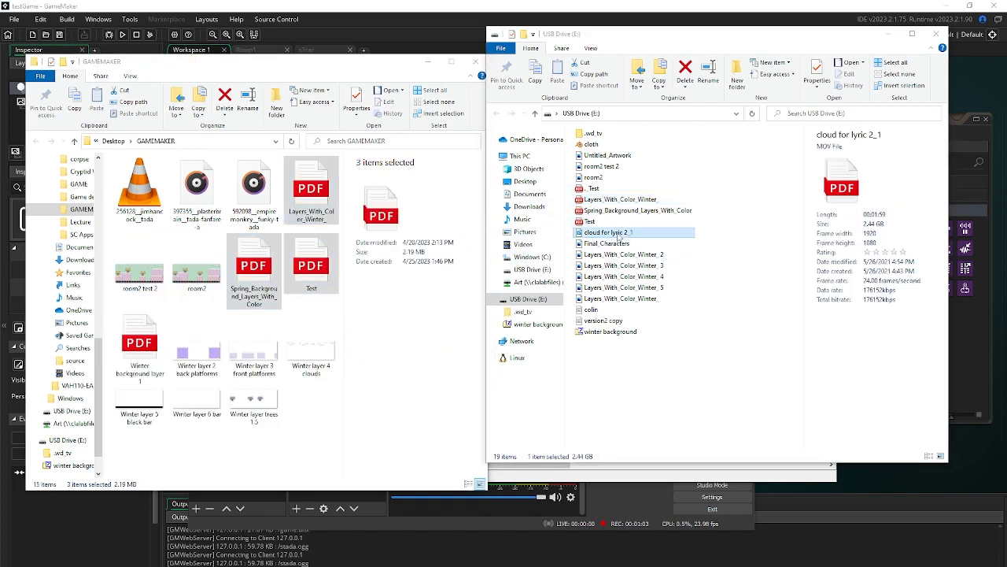
pyautogui.click(613, 244)
pyautogui.moveTo(610, 250); pyautogui.dragTo(331, 352)
# Copy the five Layers_With_Color_Winter_ PNG images into the GAMEMAKER folder and close the USB drive window
pyautogui.click(591, 256)
pyautogui.click(594, 265)
pyautogui.click(595, 276)
pyautogui.click(595, 287)
pyautogui.click(596, 299)
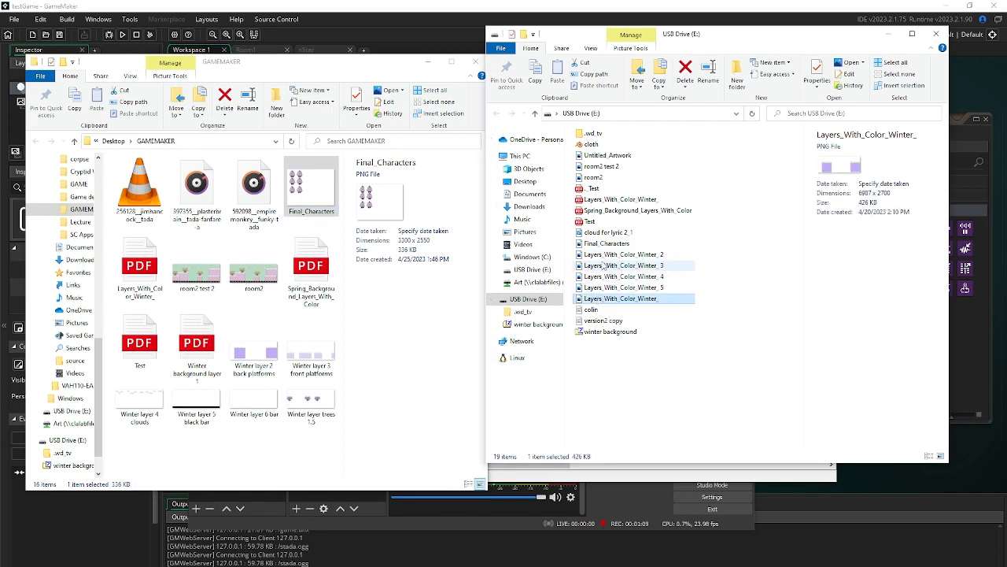
pyautogui.keyDown('shift'); pyautogui.click(606, 255); pyautogui.keyUp('shift')
pyautogui.moveTo(606, 258); pyautogui.dragTo(368, 337)
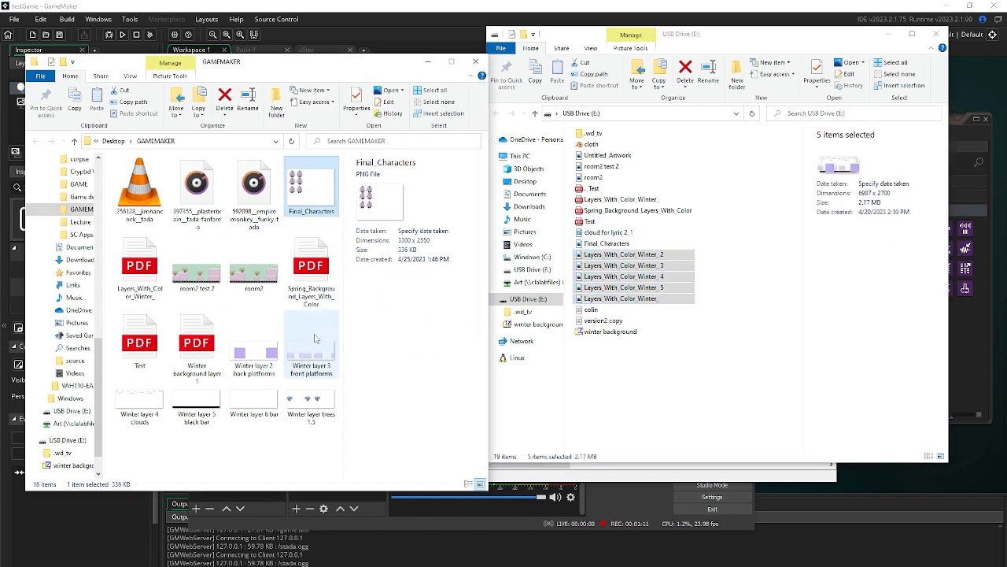
pyautogui.click(937, 35)
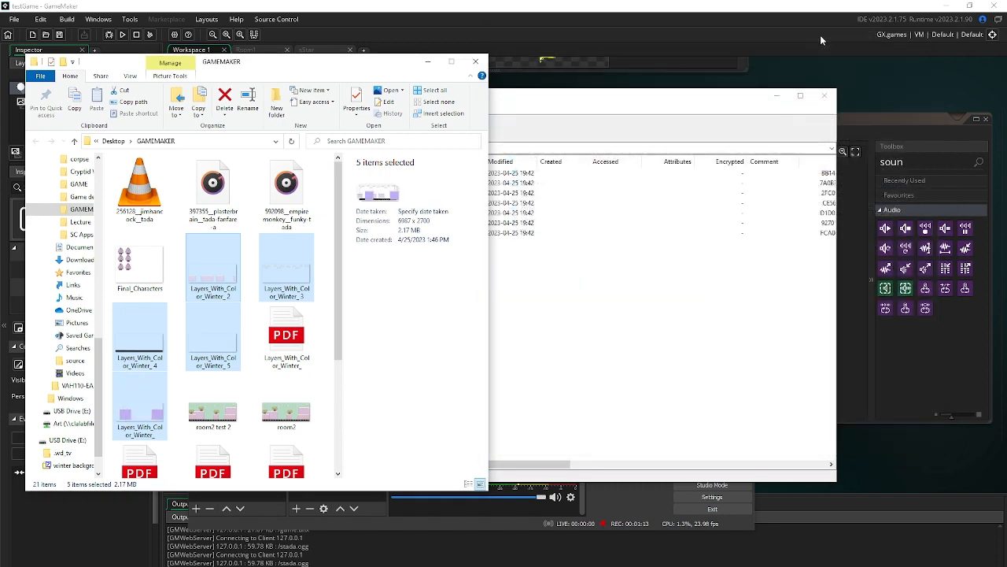
# Show the GAMEMAKER folder in Details layout and widen its window to fit more columns
pyautogui.moveTo(390, 73); pyautogui.dragTo(475, 67)
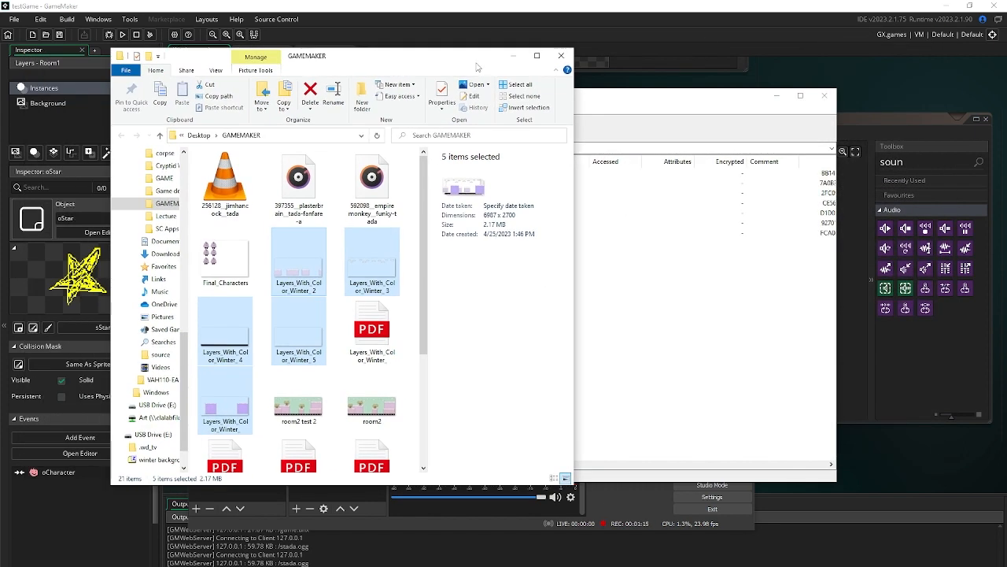
pyautogui.click(223, 73)
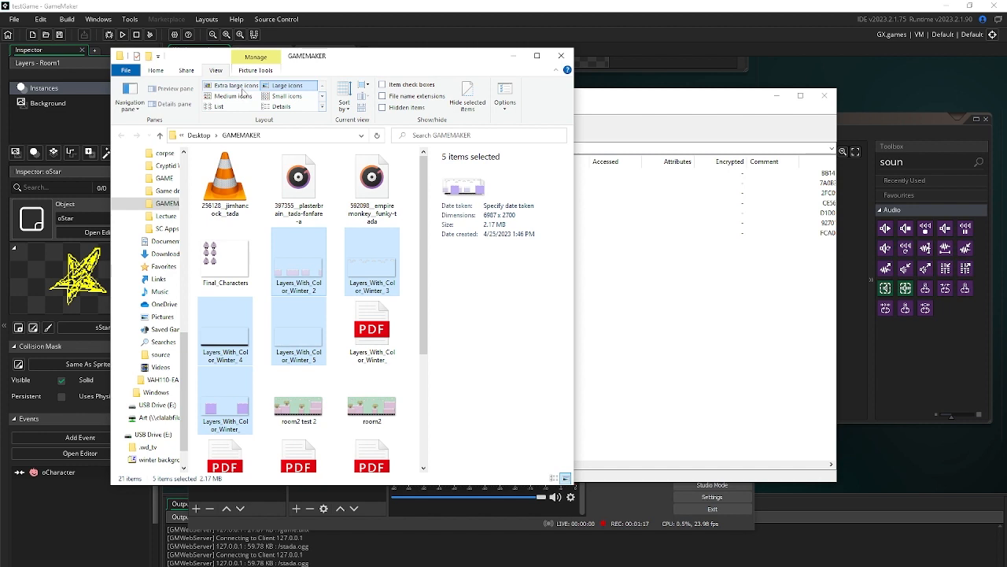
pyautogui.click(277, 97)
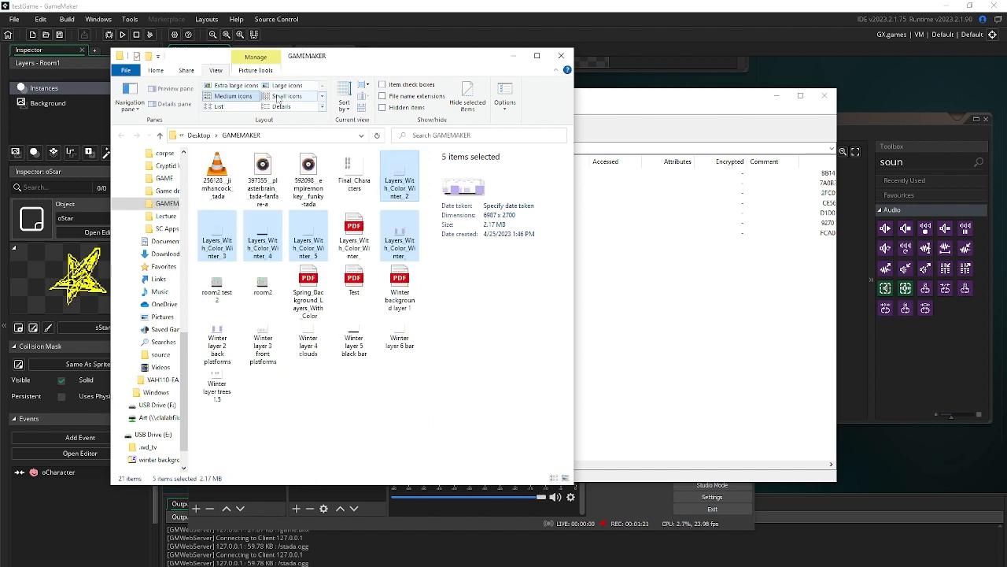
pyautogui.click(281, 106)
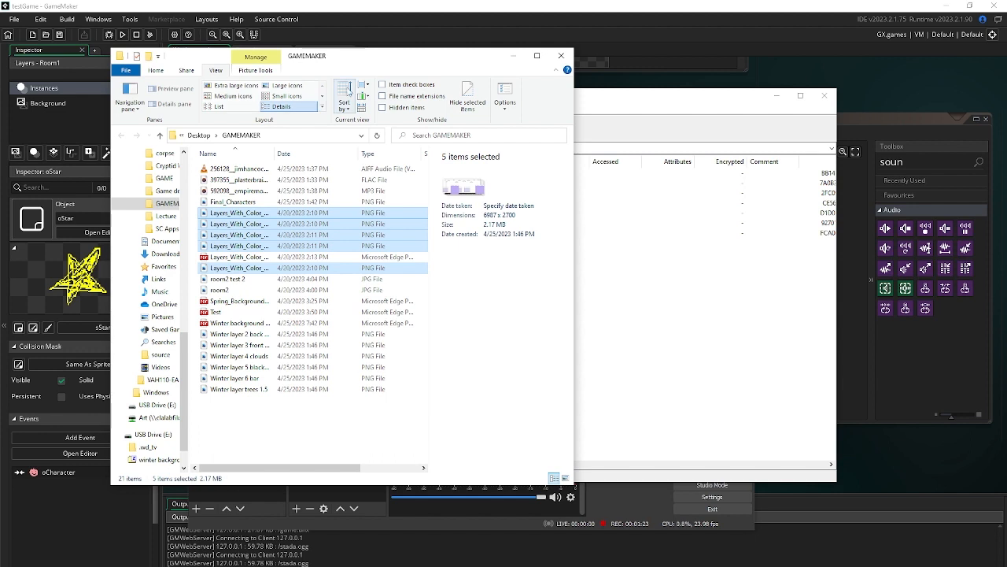
pyautogui.moveTo(381, 59); pyautogui.dragTo(417, 55)
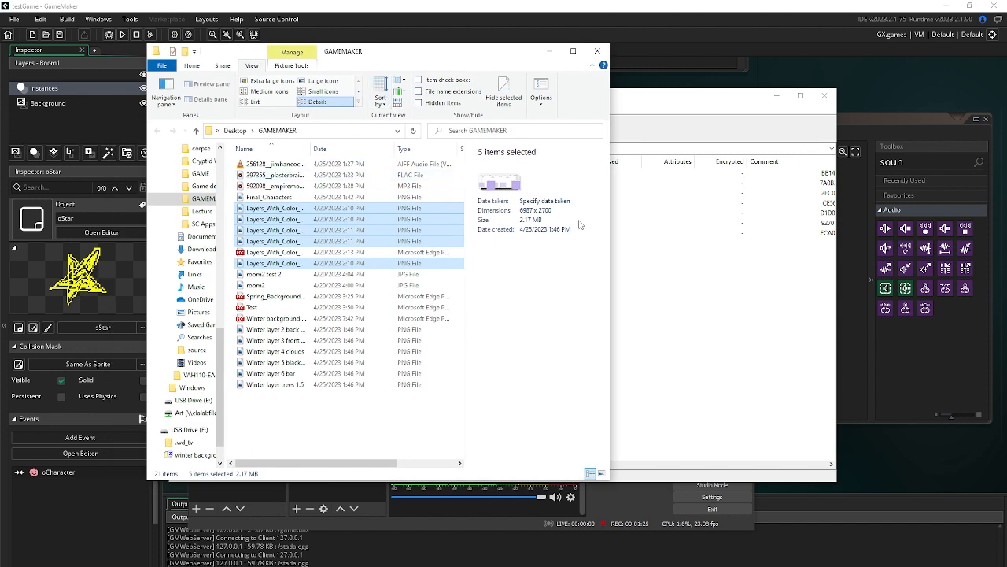
pyautogui.moveTo(608, 222); pyautogui.dragTo(724, 223)
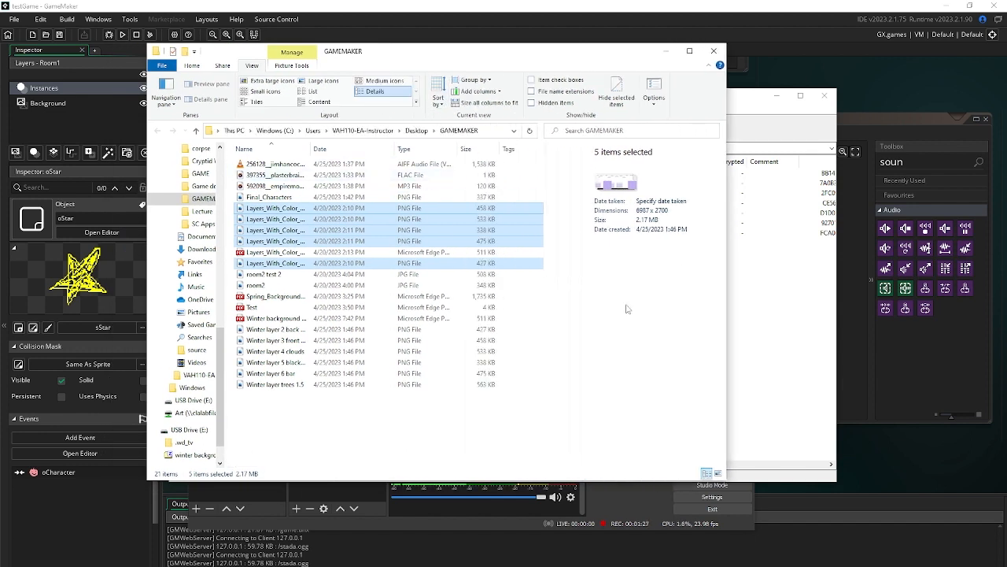
# Create a new folder named sounds inside the GAMEMAKER folder
pyautogui.rightClick(386, 415)
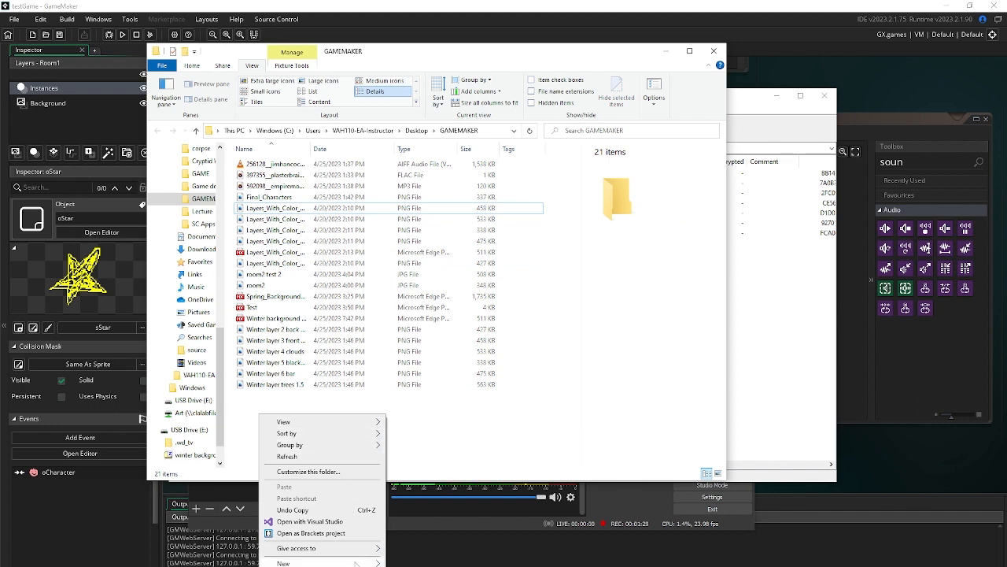
pyautogui.moveTo(356, 562)
pyautogui.click(415, 421)
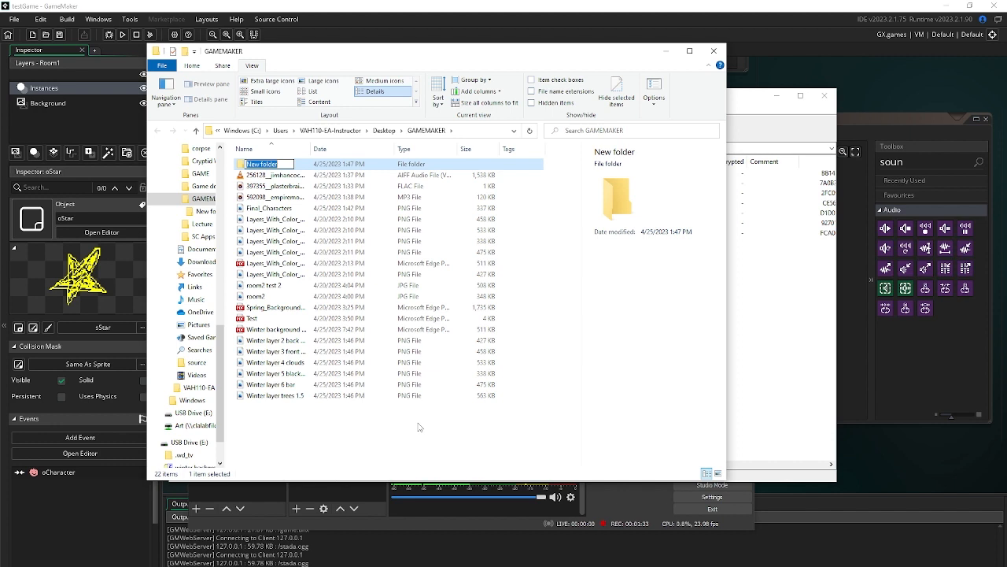
pyautogui.write('sounds')
pyautogui.press('Return')
# Move the AIFF, FLAC and MP3 audio files into the sounds folder
pyautogui.click(269, 174)
pyautogui.moveTo(269, 173); pyautogui.dragTo(258, 165)
pyautogui.click(272, 186)
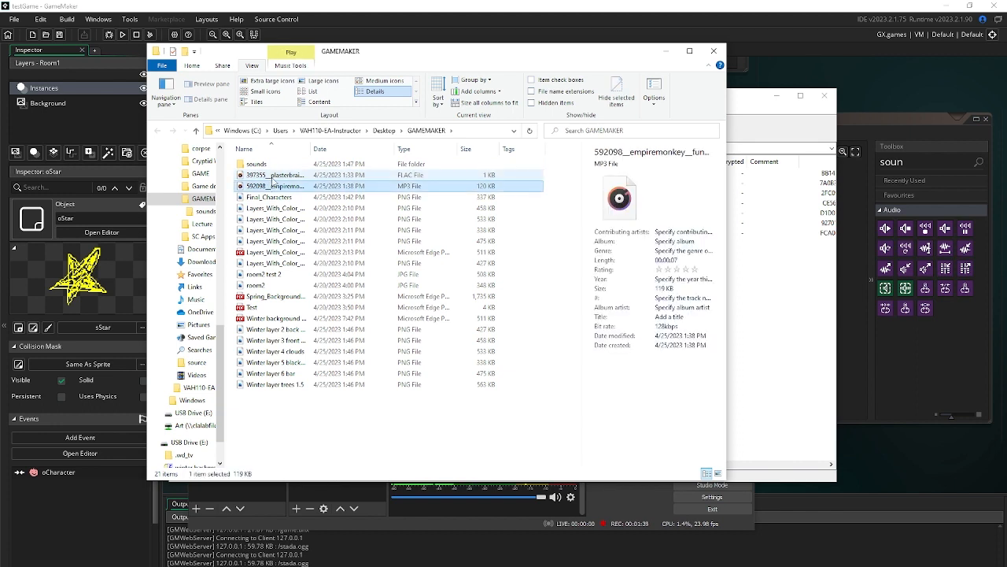
pyautogui.keyDown('ctrl'); pyautogui.click(272, 175); pyautogui.keyUp('ctrl')
pyautogui.moveTo(273, 175); pyautogui.dragTo(276, 166)
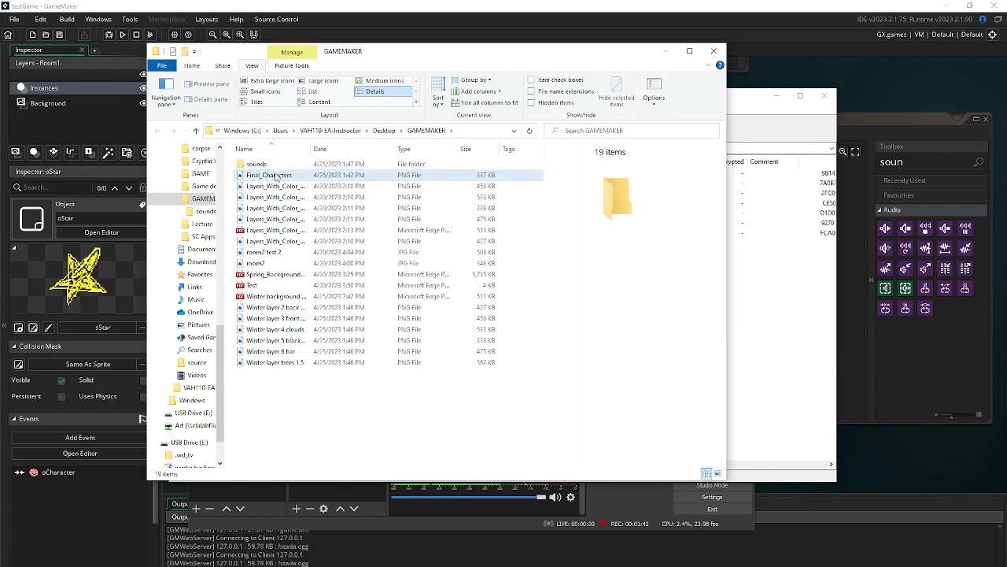
# Create a folder named backgronds and move everything from Layers_With_Color_Winter_ 2 through Winter layer trees 1.5 into it
pyautogui.rightClick(296, 402)
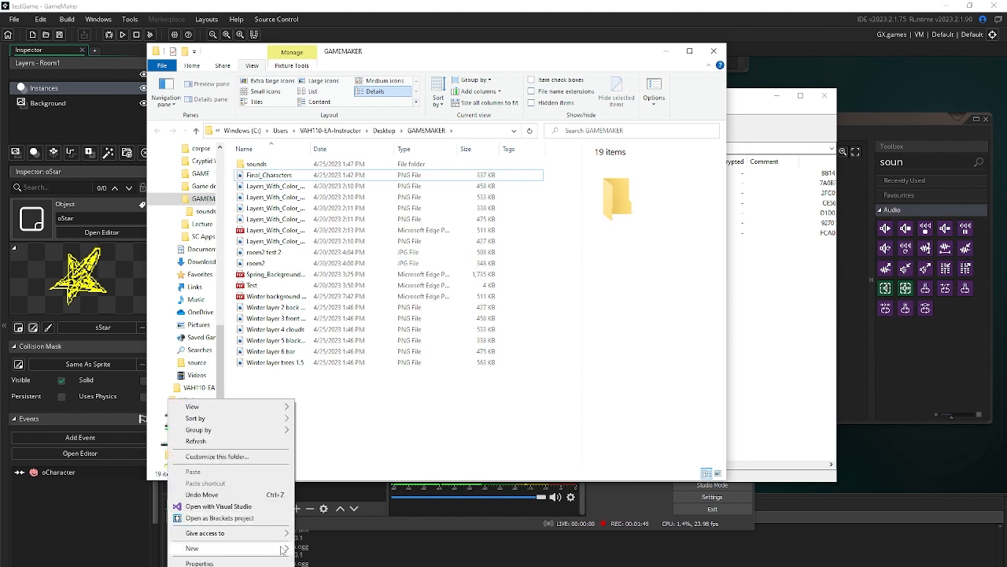
pyautogui.moveTo(267, 548)
pyautogui.click(320, 404)
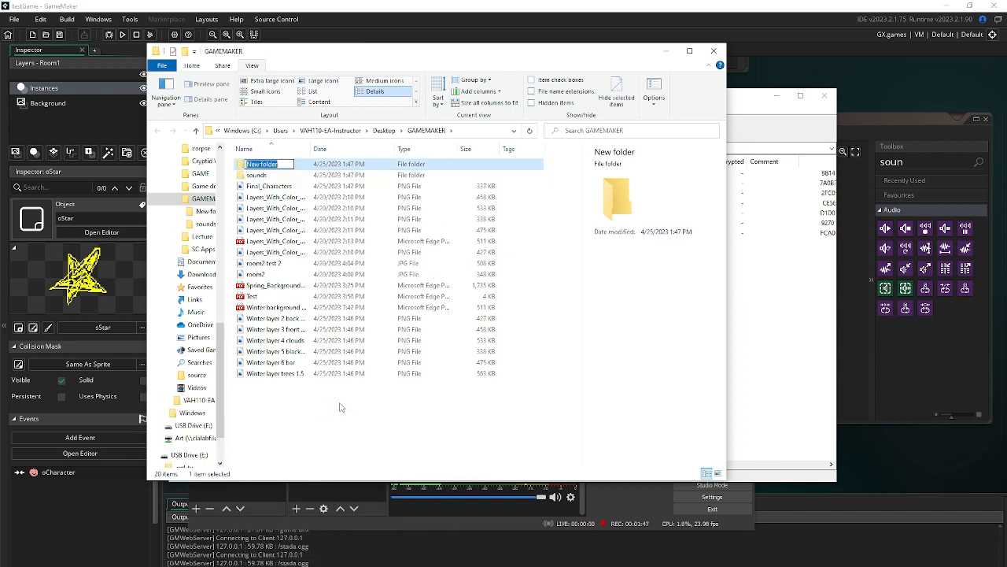
pyautogui.write('backgronds')
pyautogui.press('Return')
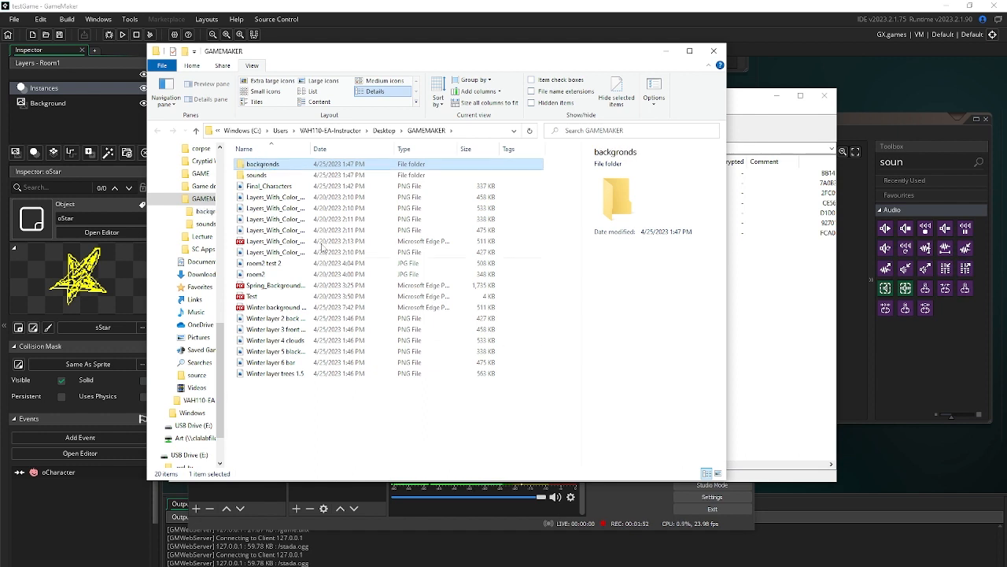
pyautogui.click(281, 197)
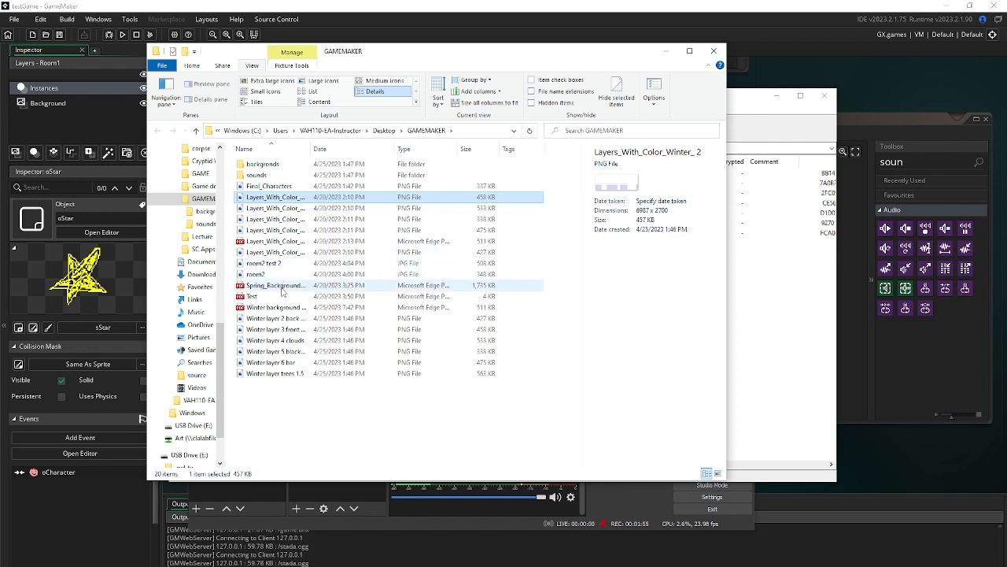
pyautogui.keyDown('shift'); pyautogui.click(281, 373); pyautogui.keyUp('shift')
pyautogui.moveTo(280, 207); pyautogui.dragTo(278, 175)
# Create a folder named characters in the GAMEMAKER folder and move the Final_Characters image into it
pyautogui.rightClick(277, 257)
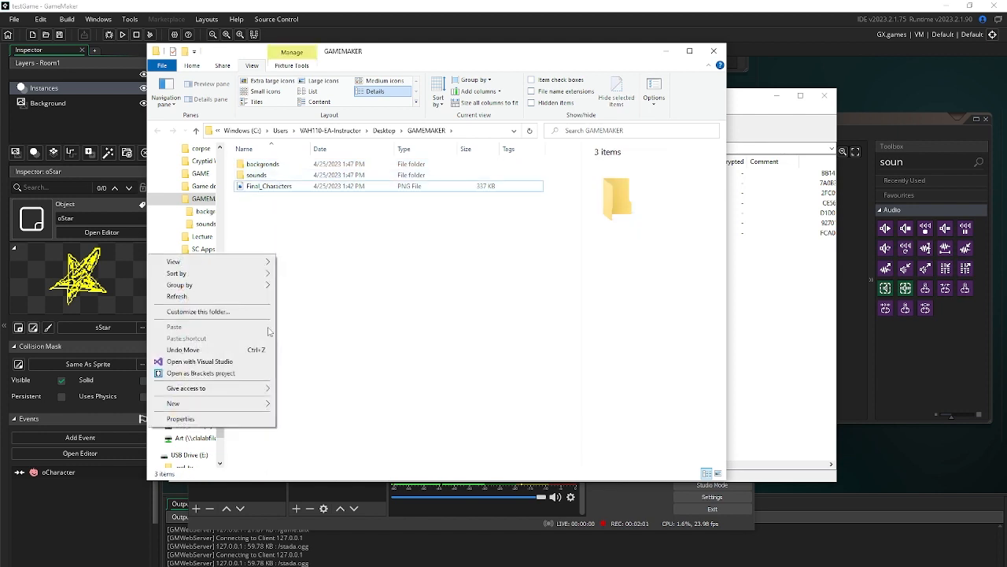
pyautogui.moveTo(252, 404)
pyautogui.click(290, 407)
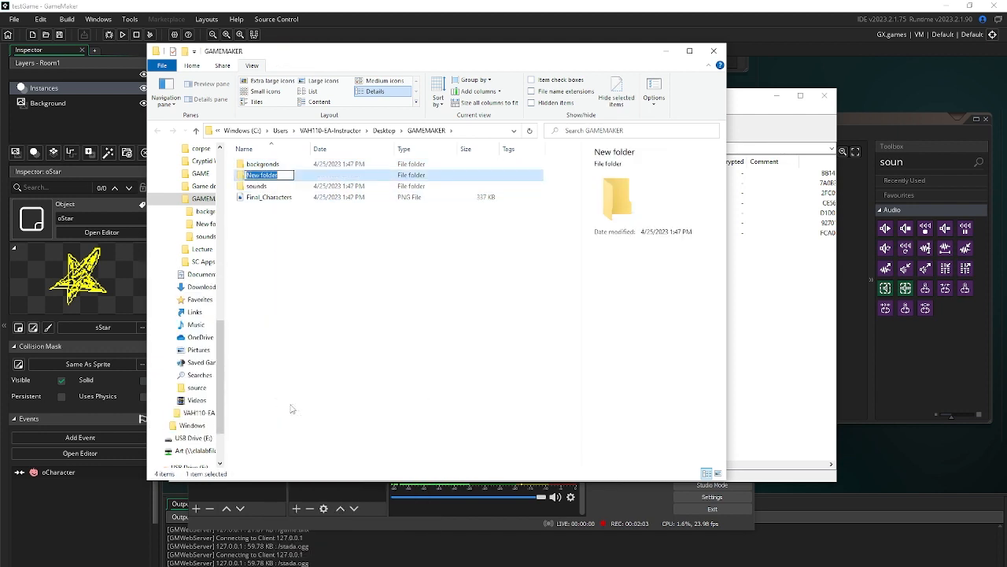
pyautogui.write('spri')
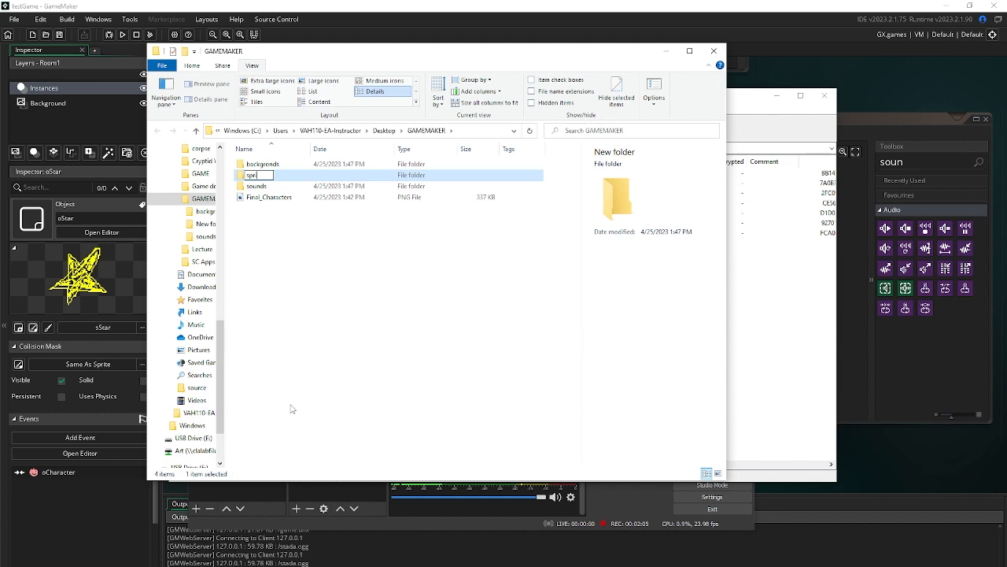
pyautogui.write('characters')
pyautogui.press('Return')
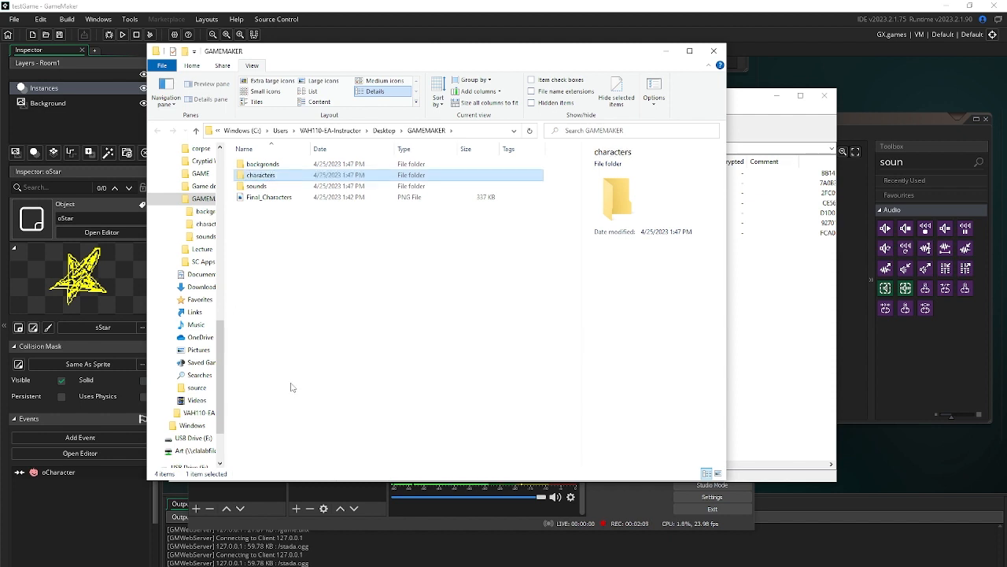
pyautogui.click(291, 387)
pyautogui.click(272, 198)
pyautogui.press('Delete')
# Check the contents of the sounds, characters and backgronds folders in turn
pyautogui.click(267, 187)
pyautogui.doubleClick(268, 188)
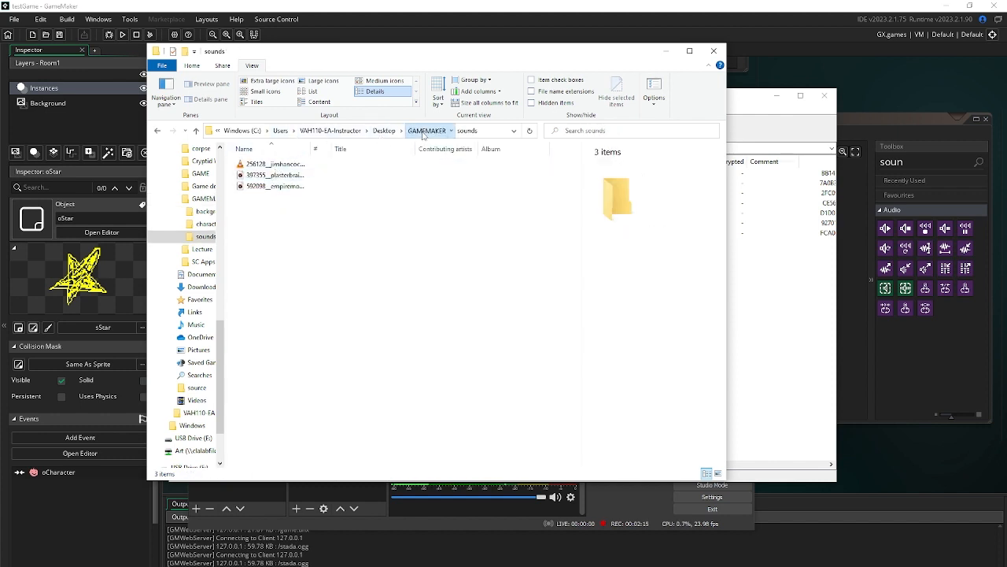
pyautogui.click(426, 131)
pyautogui.doubleClick(271, 179)
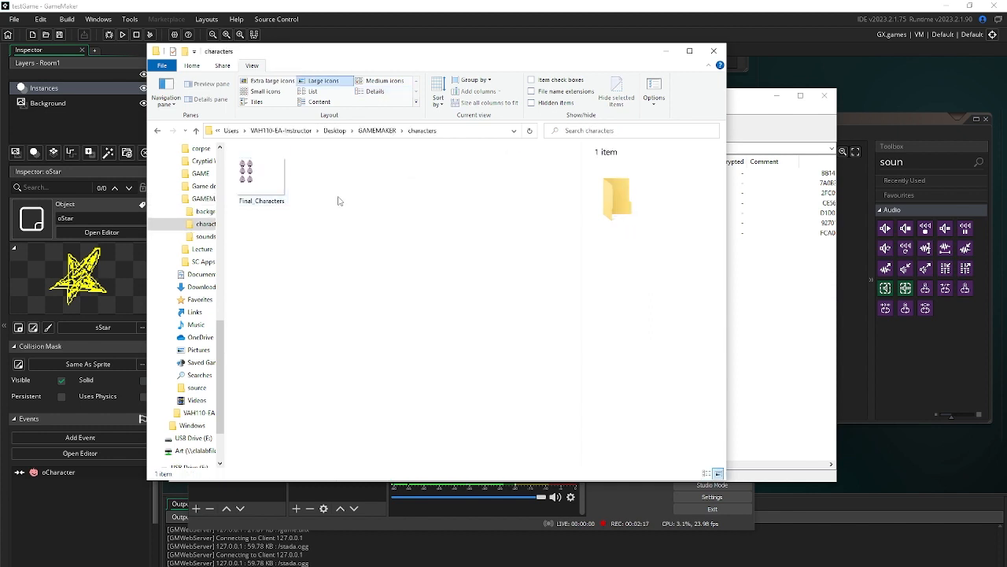
pyautogui.click(370, 133)
pyautogui.doubleClick(310, 166)
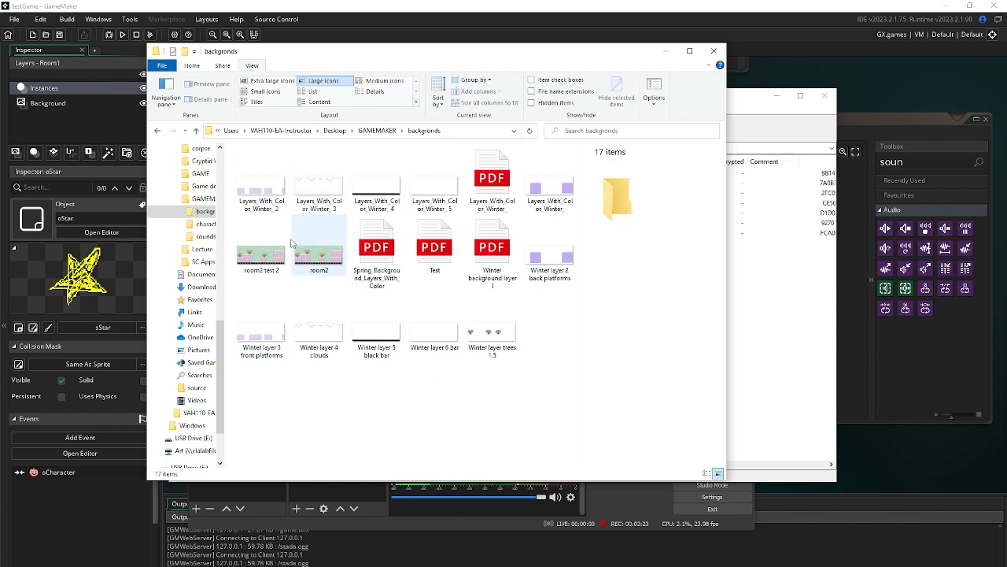
# View the room2 test 2, room2 and Winter layer 4 clouds images in the backgronds folder
pyautogui.doubleClick(261, 255)
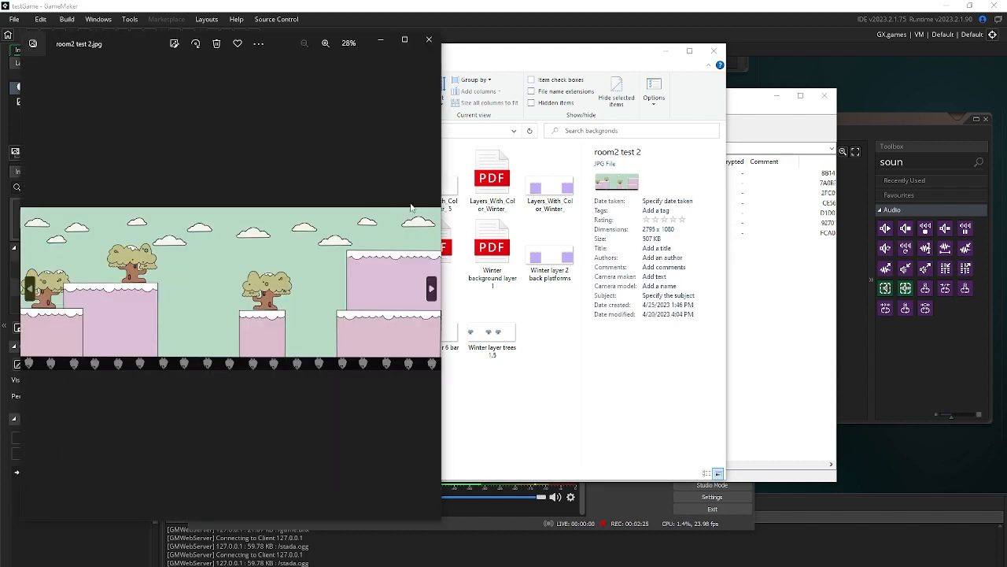
pyautogui.click(431, 288)
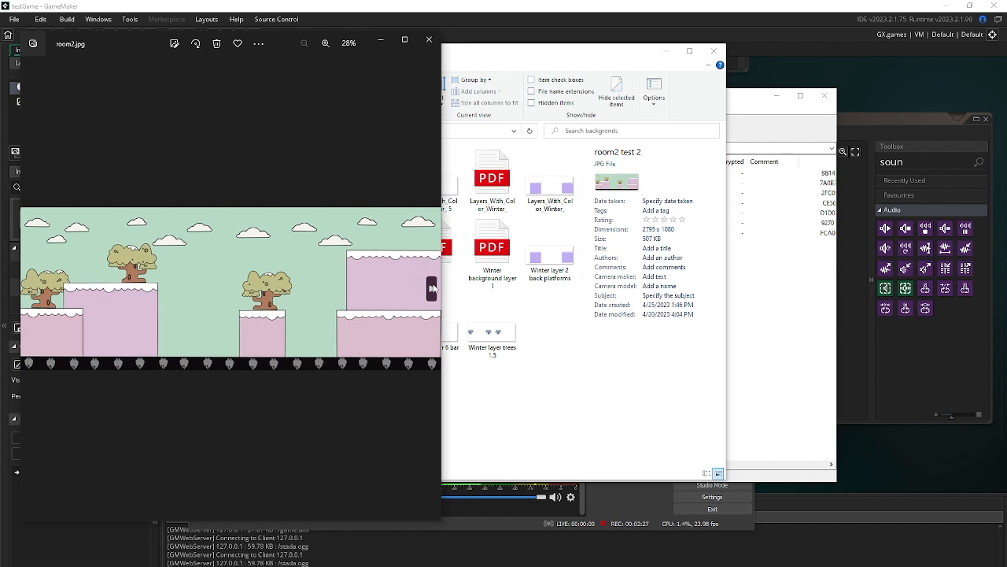
pyautogui.click(432, 288)
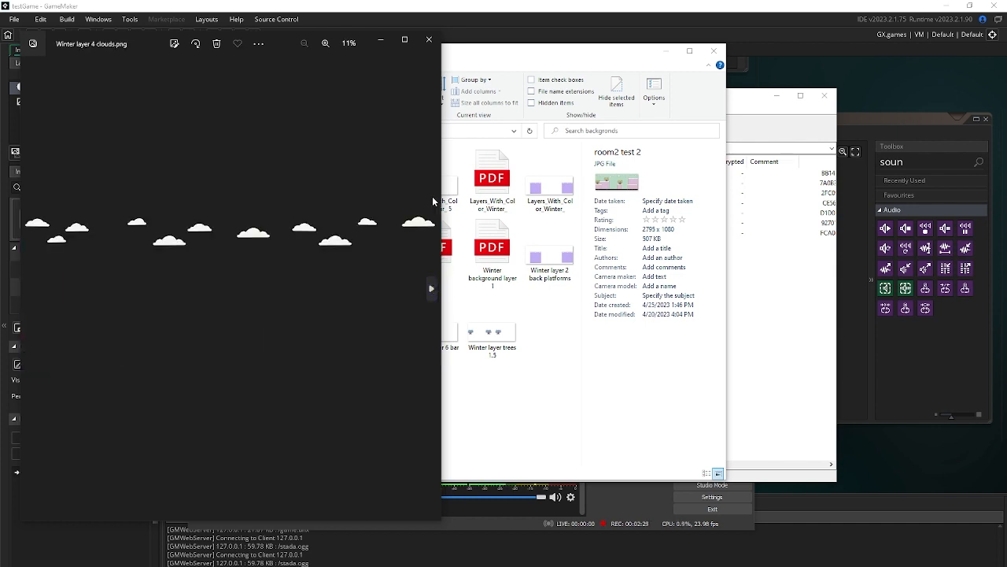
pyautogui.click(429, 41)
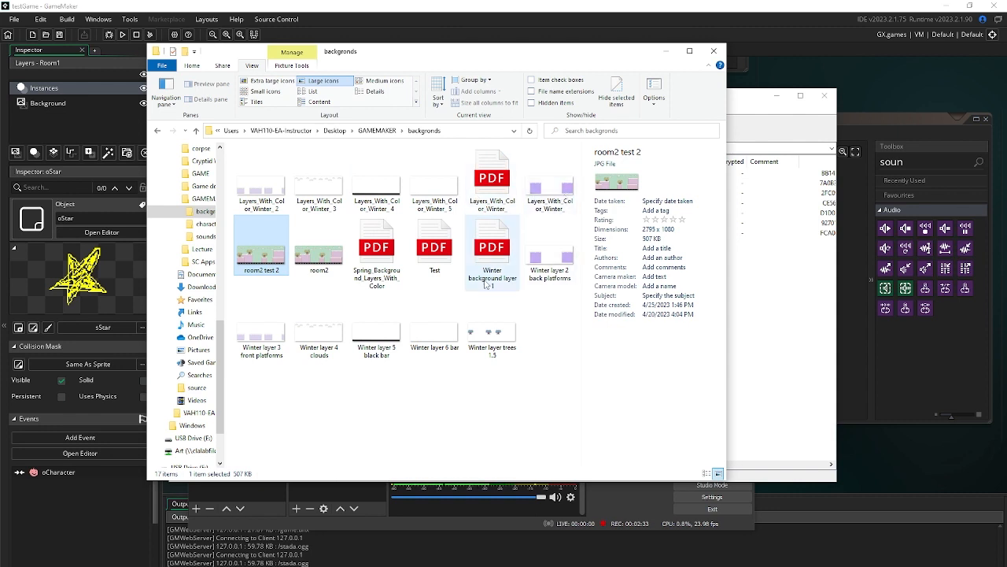
pyautogui.click(329, 332)
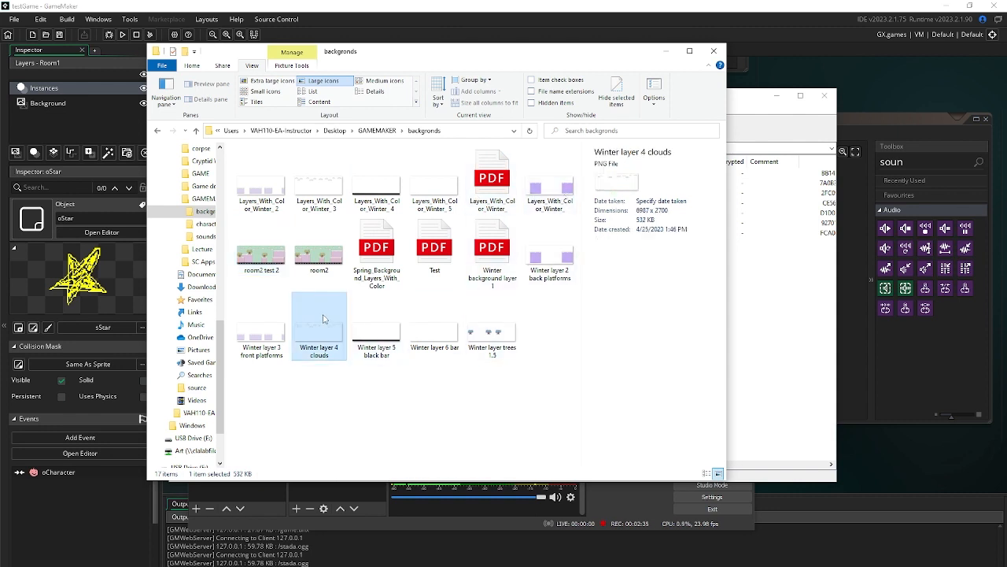
pyautogui.click(309, 260)
pyautogui.doubleClick(308, 260)
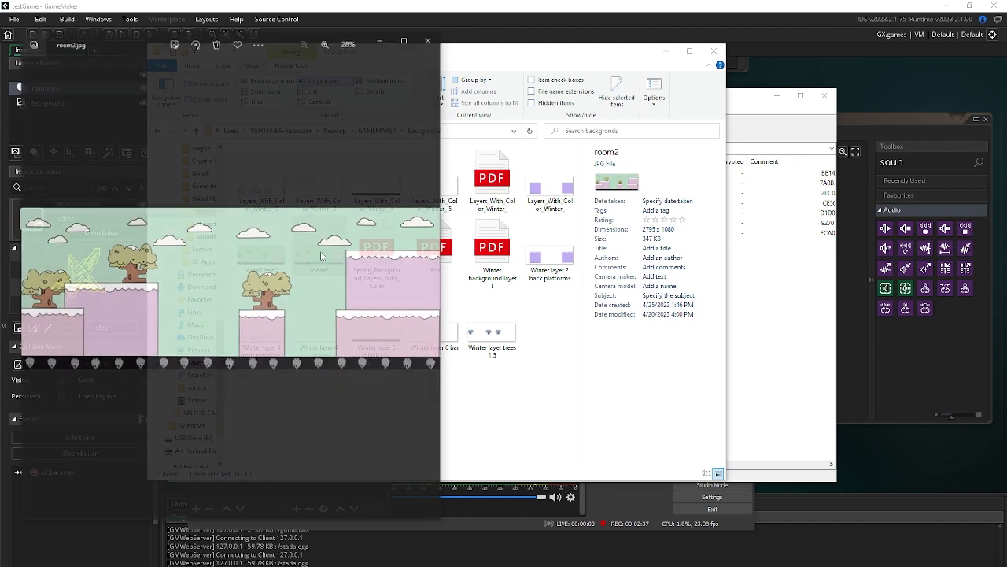
pyautogui.click(433, 37)
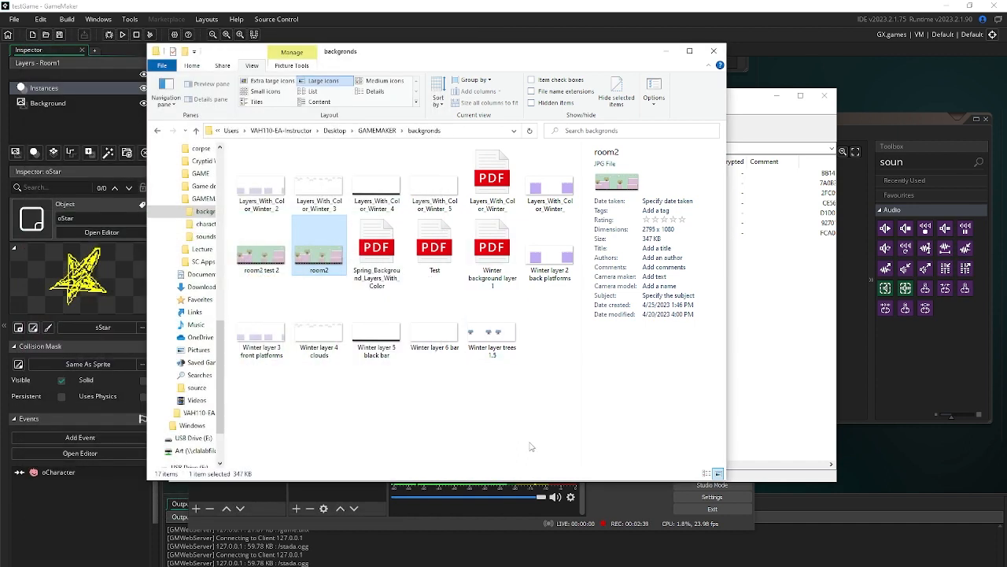
# Switch to GameMaker, close the current project and create a new blank project named WithActualScenery
pyautogui.click(655, 15)
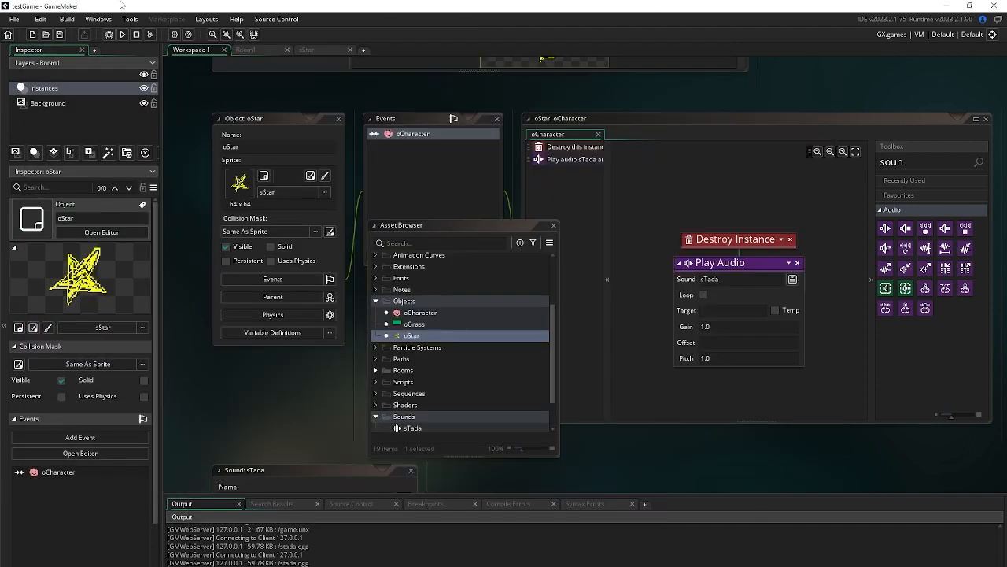
pyautogui.click(14, 17)
pyautogui.click(25, 30)
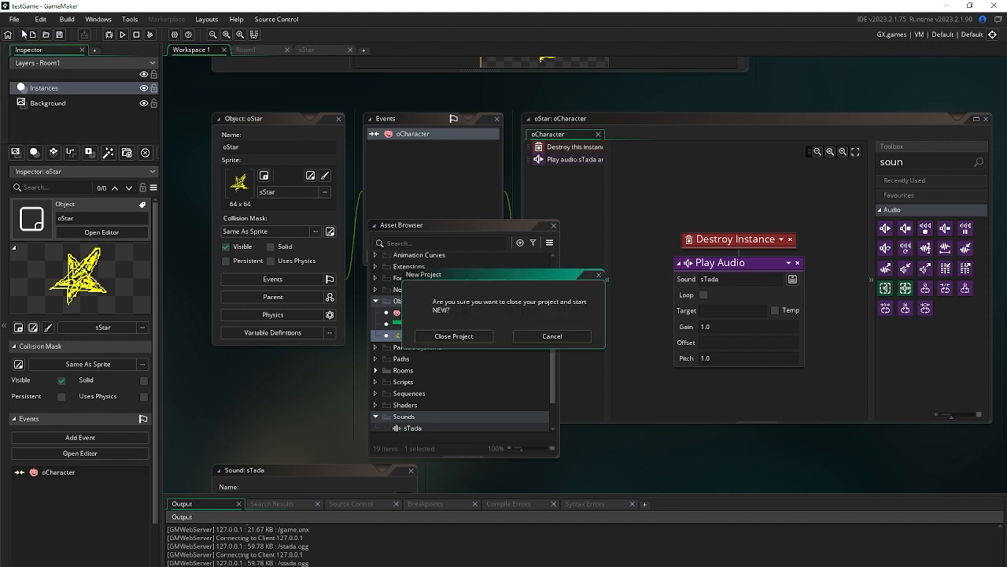
pyautogui.click(462, 334)
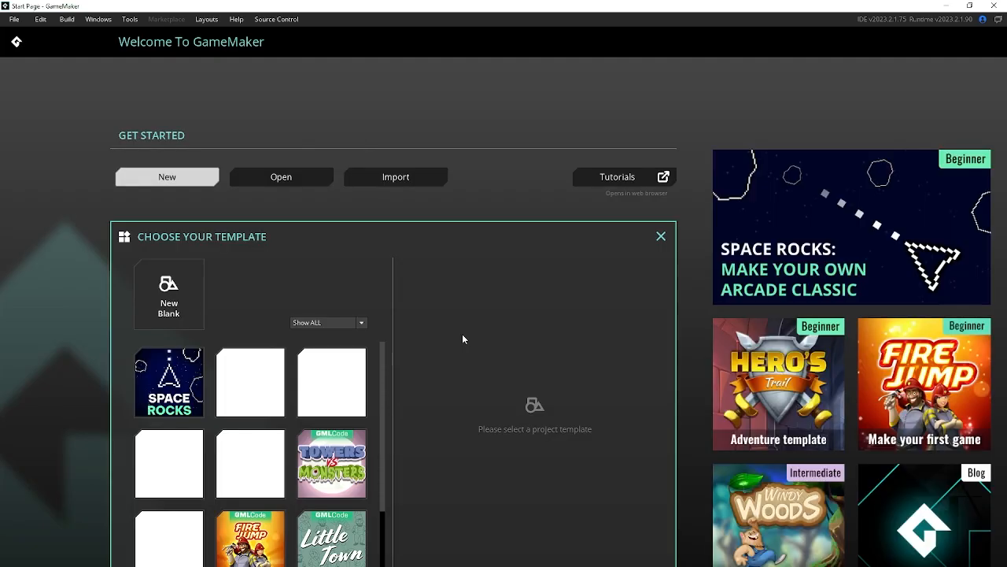
pyautogui.click(191, 294)
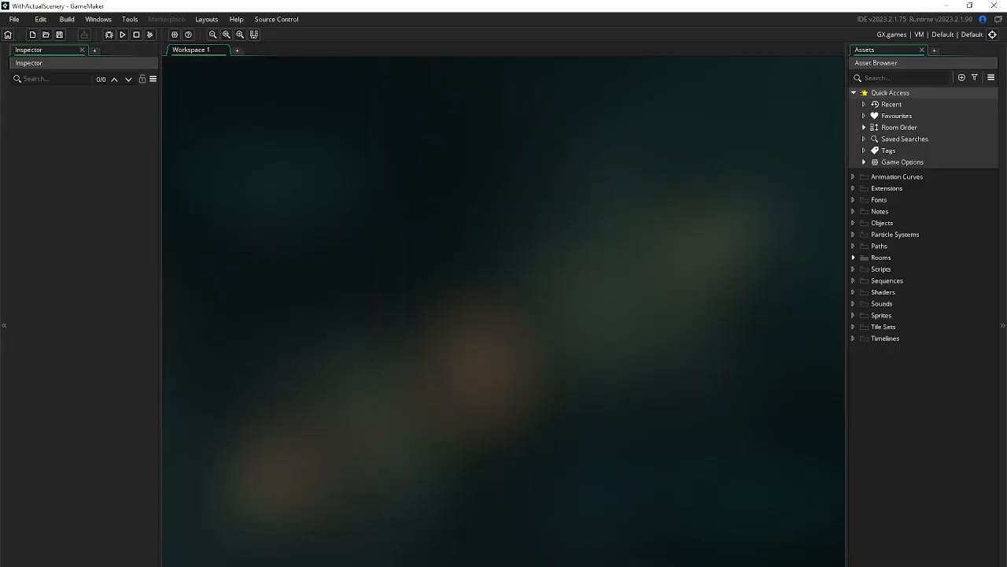
# Open Room1 and create a new sprite for its Background layer
pyautogui.click(854, 257)
pyautogui.doubleClick(881, 269)
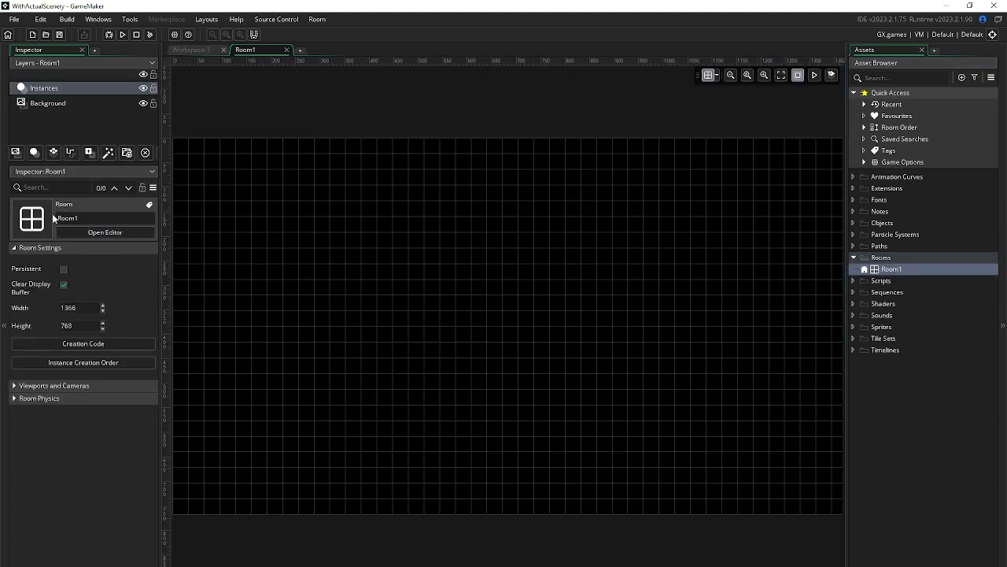
pyautogui.click(72, 105)
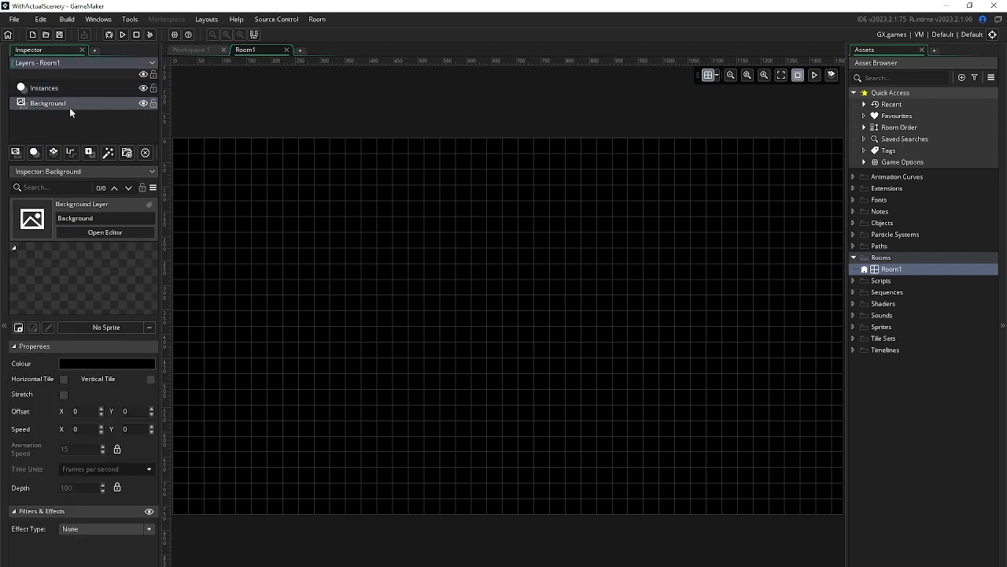
pyautogui.click(19, 328)
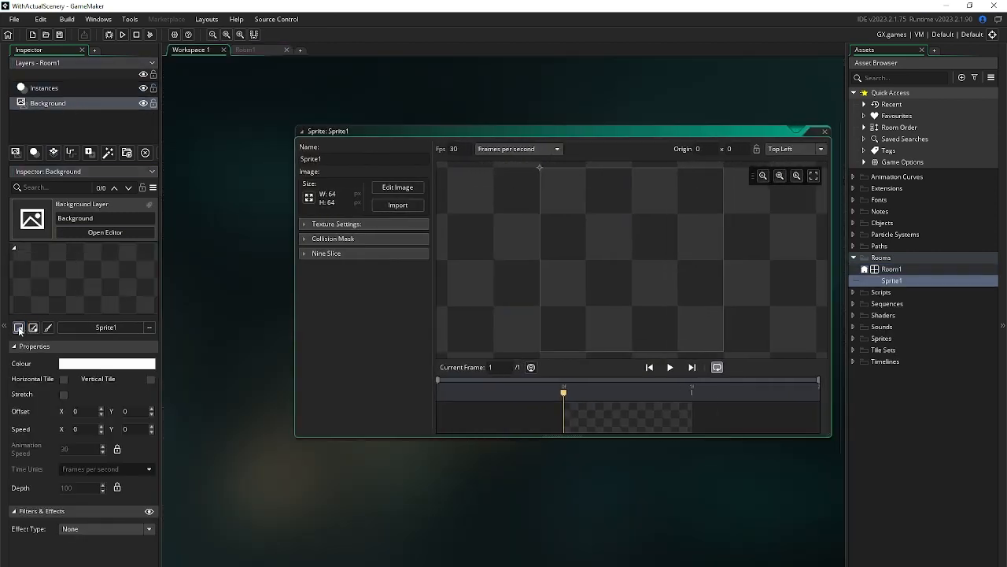
pyautogui.click(388, 206)
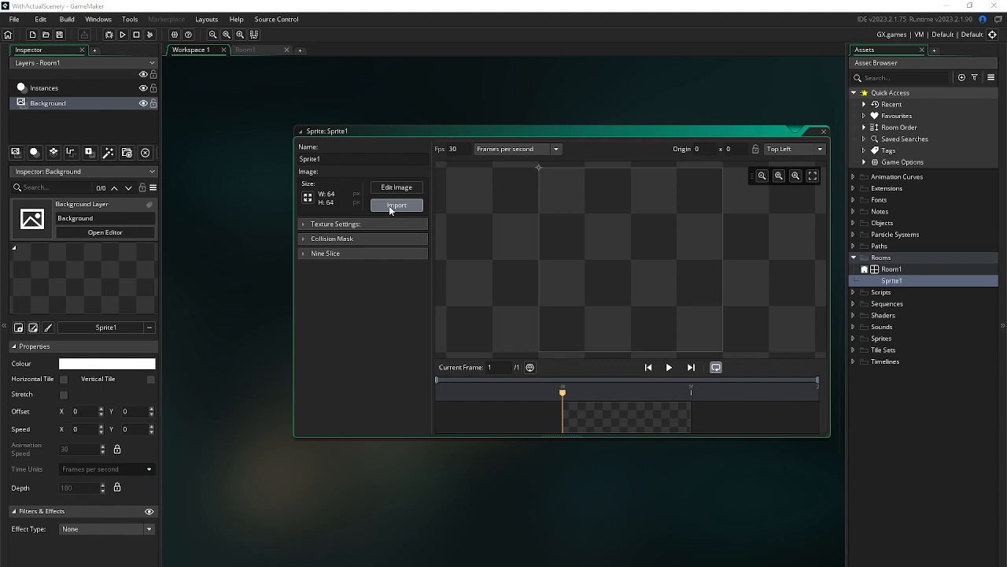
pyautogui.doubleClick(164, 92)
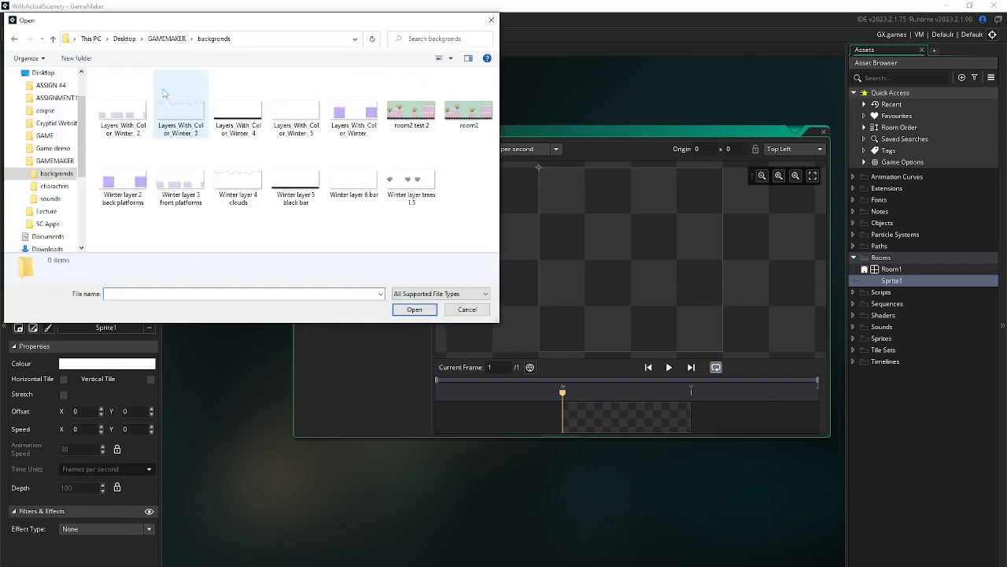
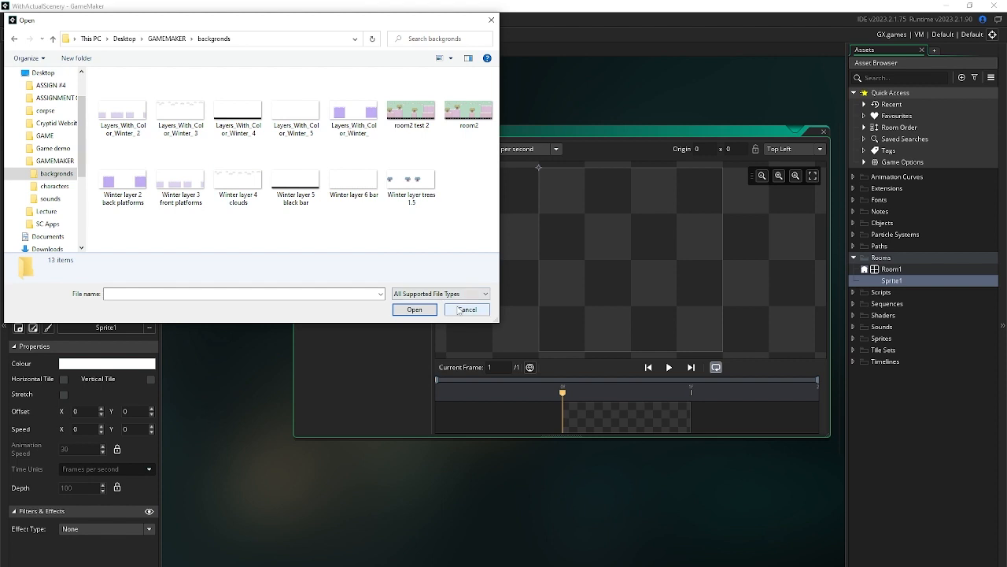
pyautogui.click(463, 309)
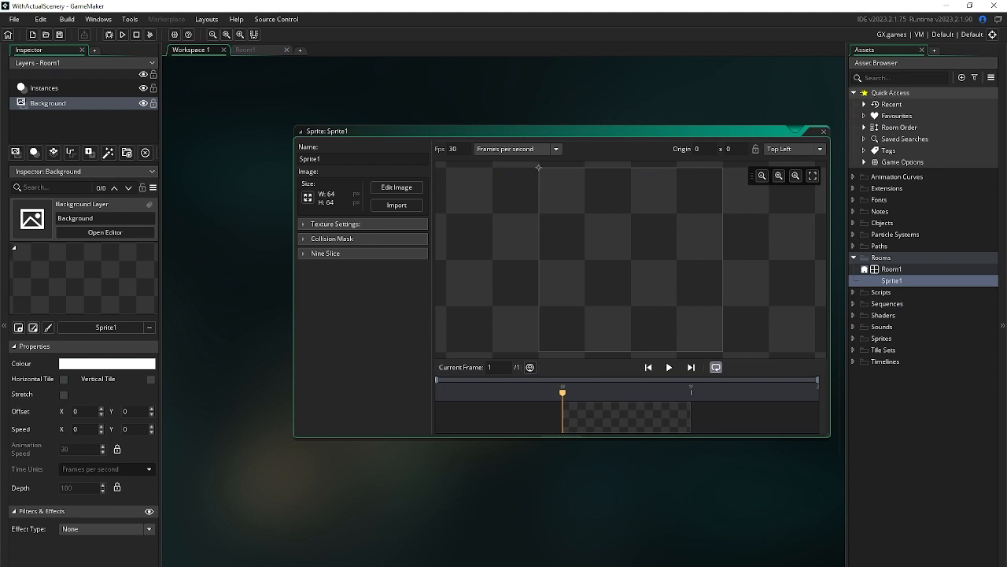
# Switch to File Explorer and view the Spring_Background_Layers_With_Color, Test and Layers_With_Color_Winter_ PDFs in the backgronds folder, returning to GameMaker when done
pyautogui.hotkey('alt', 'Tab')
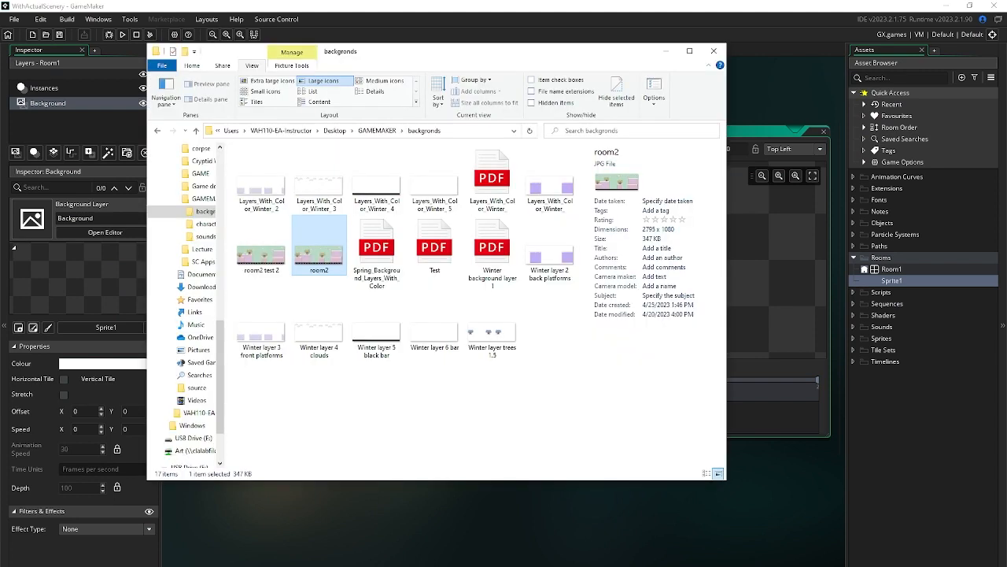
pyautogui.click(375, 264)
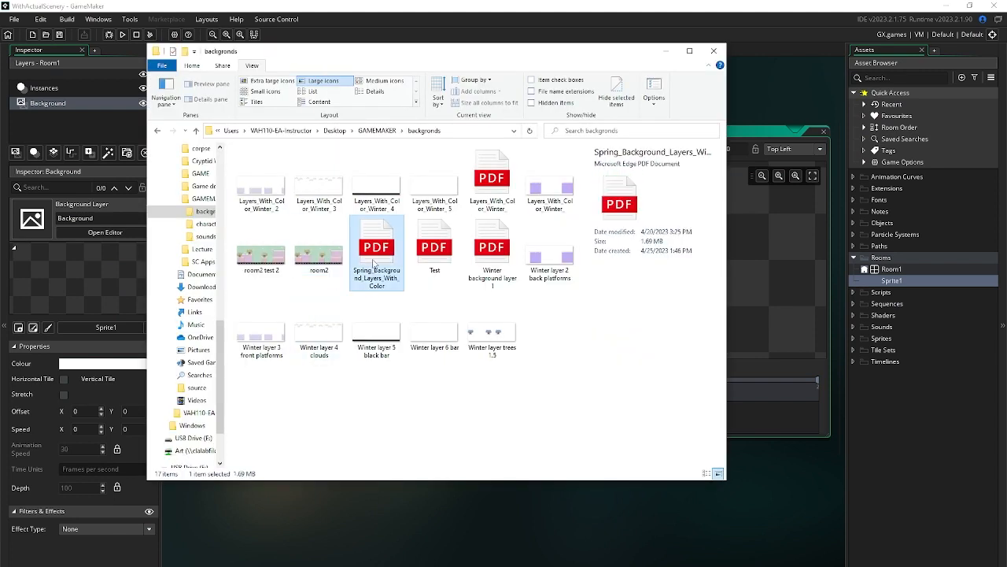
pyautogui.doubleClick(374, 264)
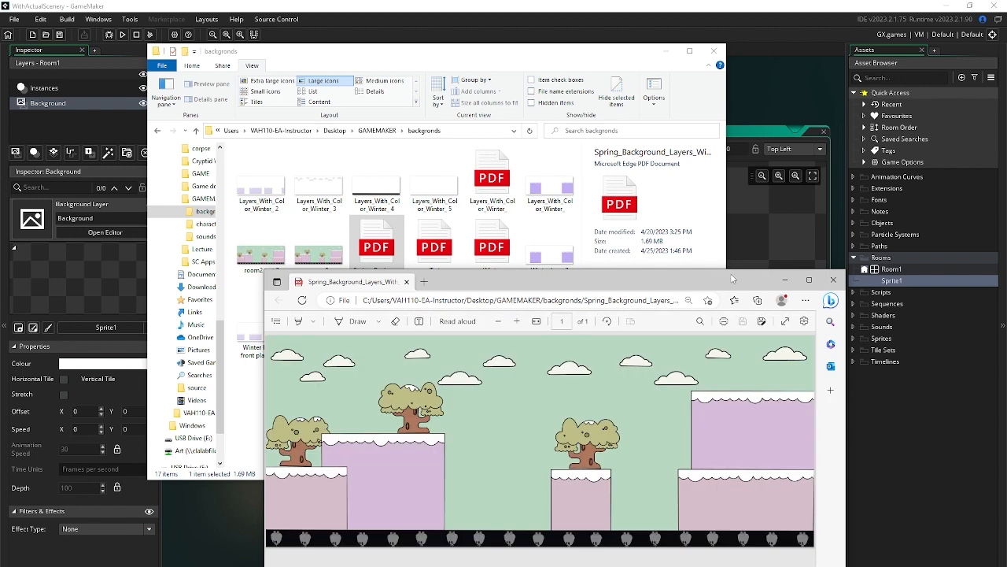
pyautogui.click(833, 279)
pyautogui.doubleClick(454, 234)
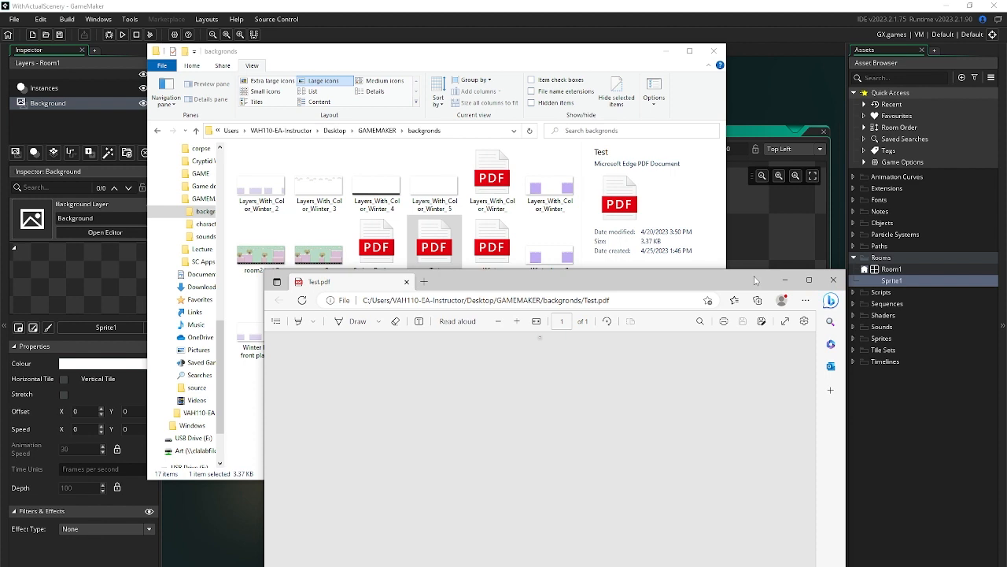
pyautogui.moveTo(757, 280); pyautogui.dragTo(755, 248)
pyautogui.click(830, 246)
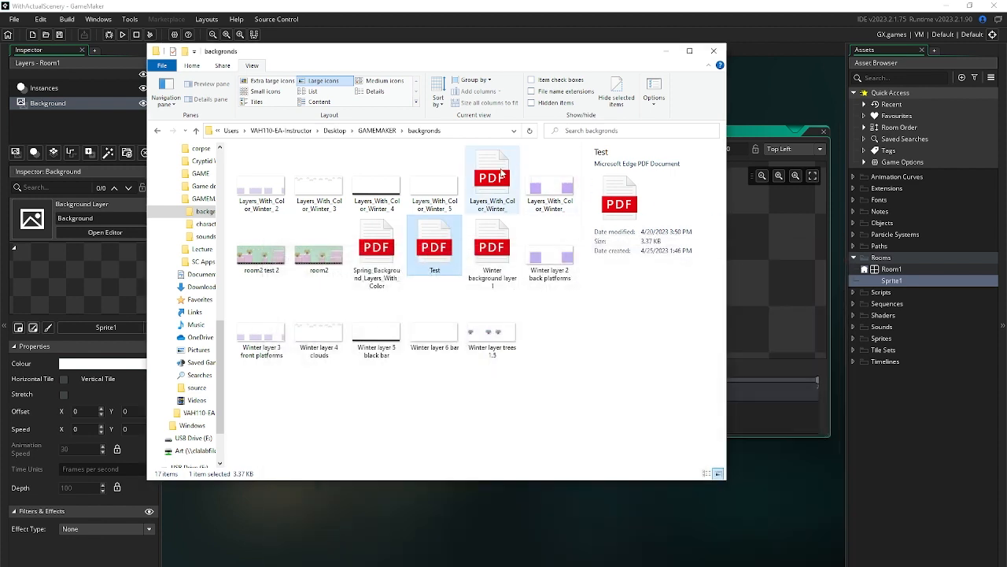
pyautogui.doubleClick(492, 181)
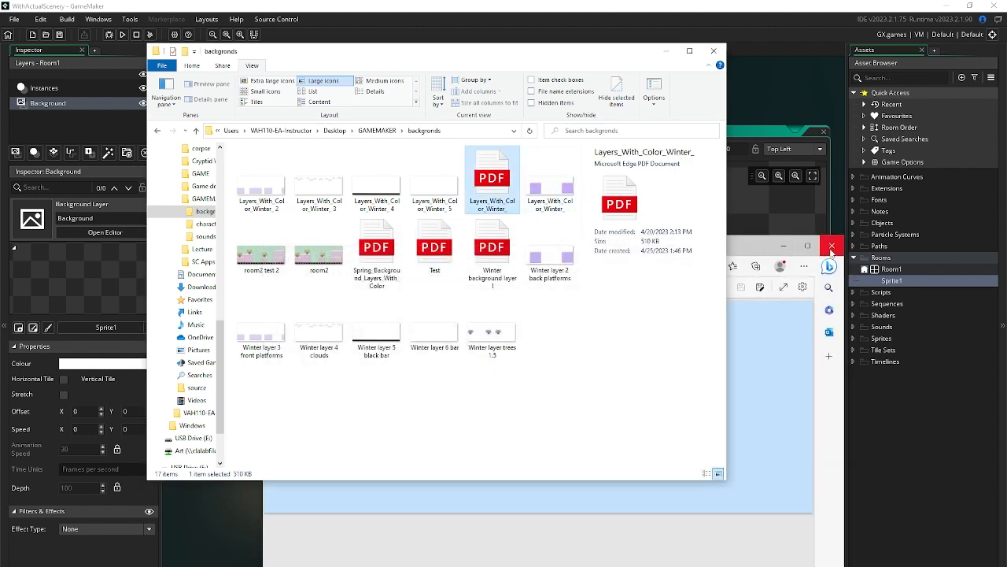
pyautogui.click(752, 250)
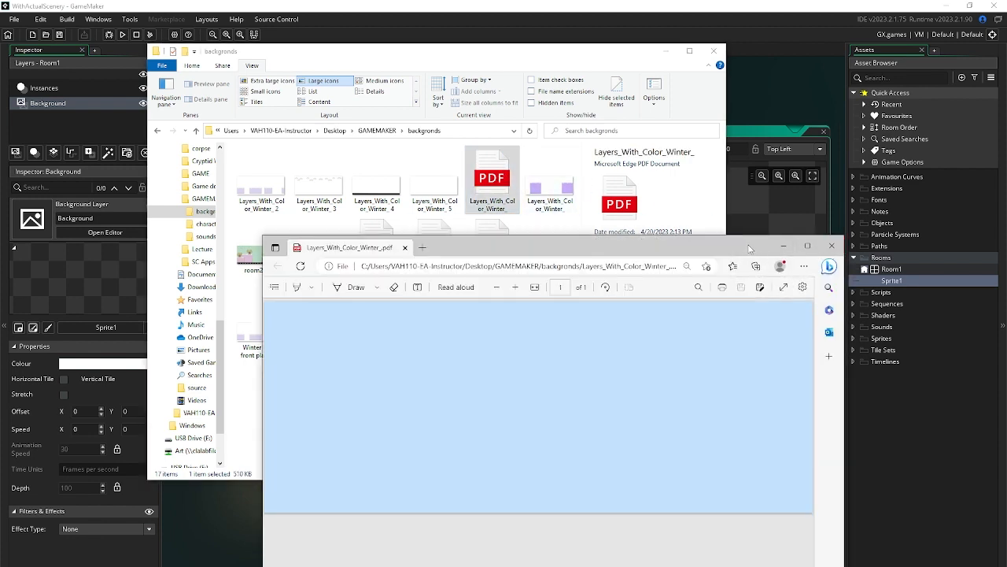
pyautogui.click(831, 246)
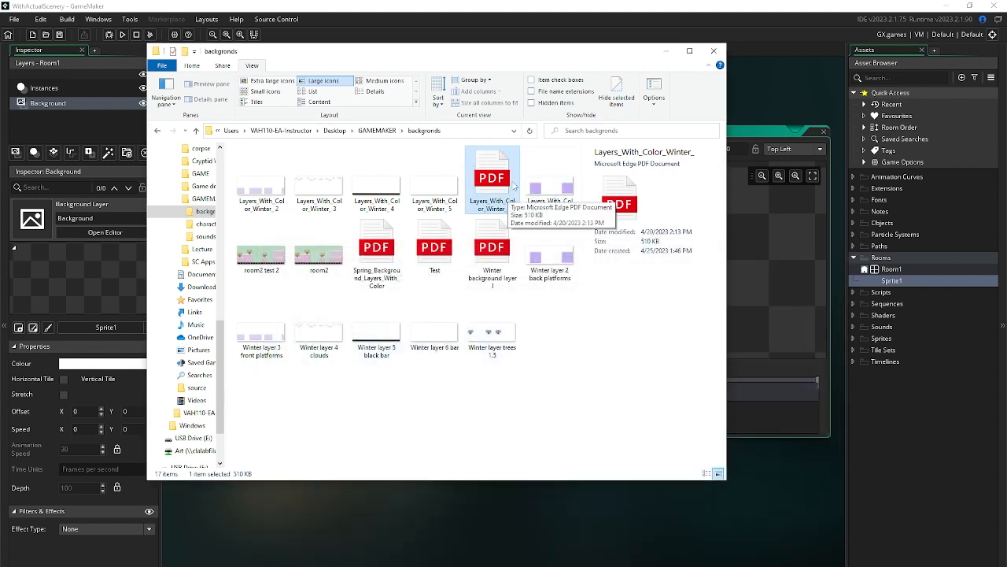
pyautogui.moveTo(508, 189); pyautogui.dragTo(269, 167)
pyautogui.click(207, 198)
pyautogui.click(732, 256)
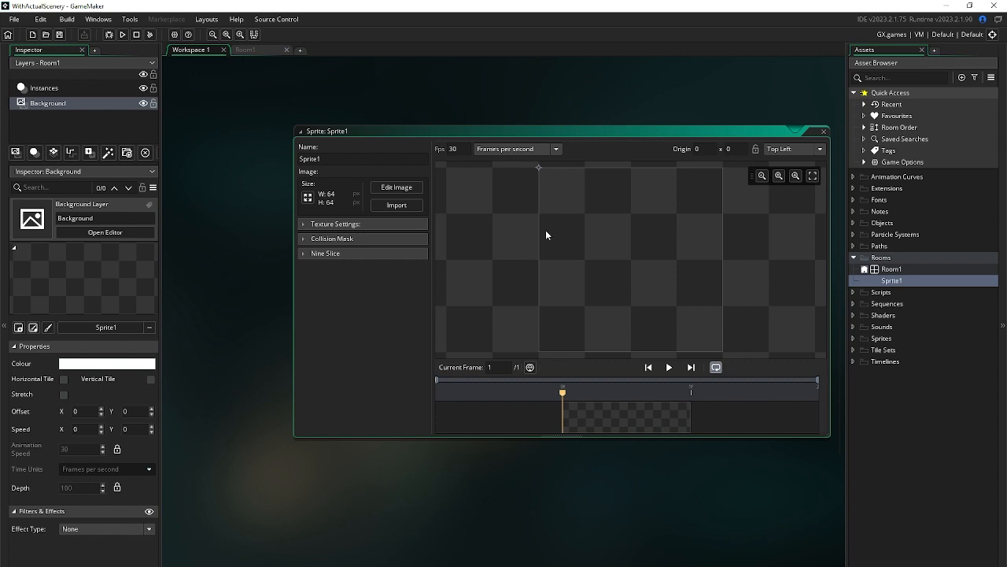
pyautogui.click(411, 207)
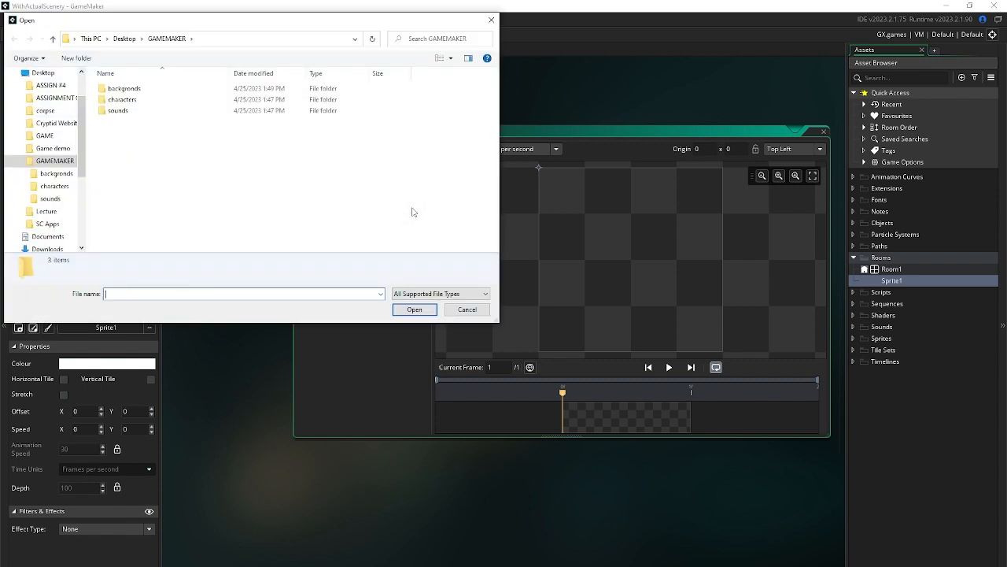
pyautogui.doubleClick(173, 91)
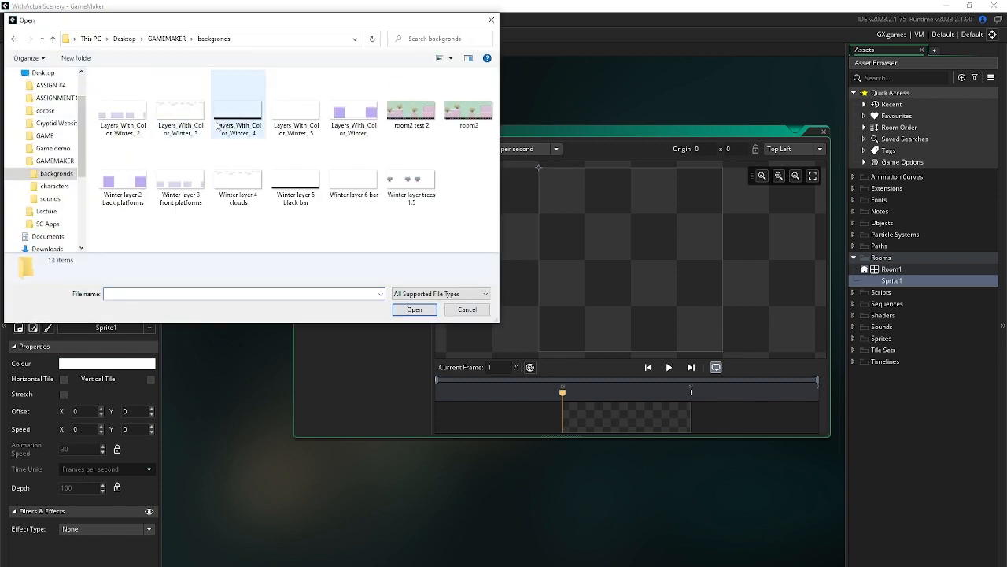
pyautogui.click(364, 185)
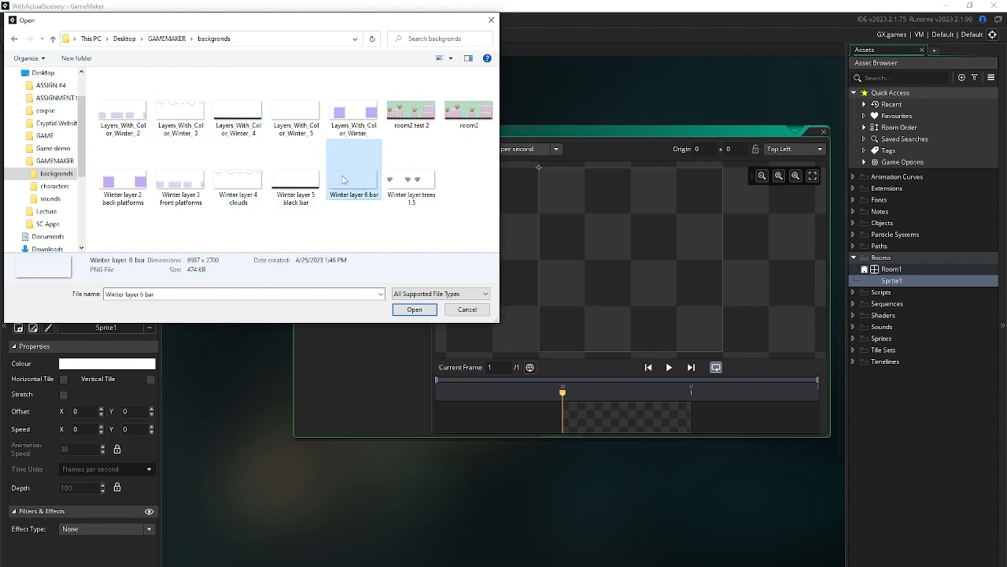
pyautogui.click(467, 309)
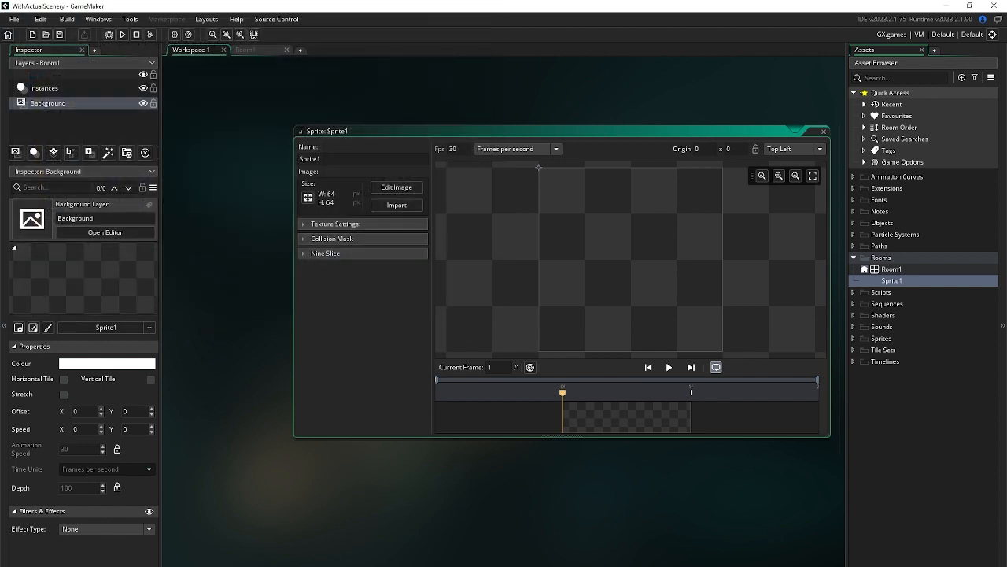
# Search the computer for Photoshop and launch Adobe Photoshop 2023
pyautogui.press('super')
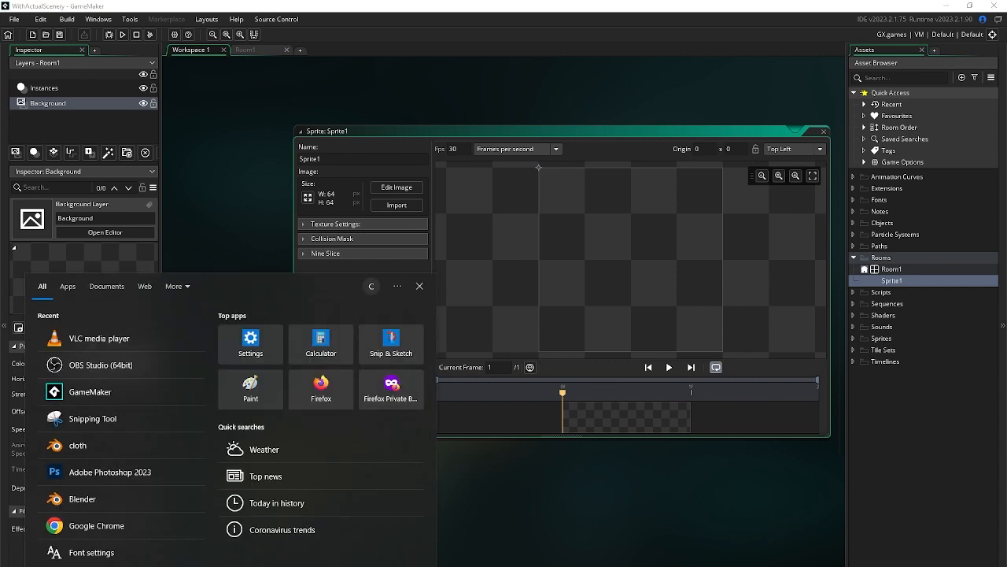
pyautogui.write('php')
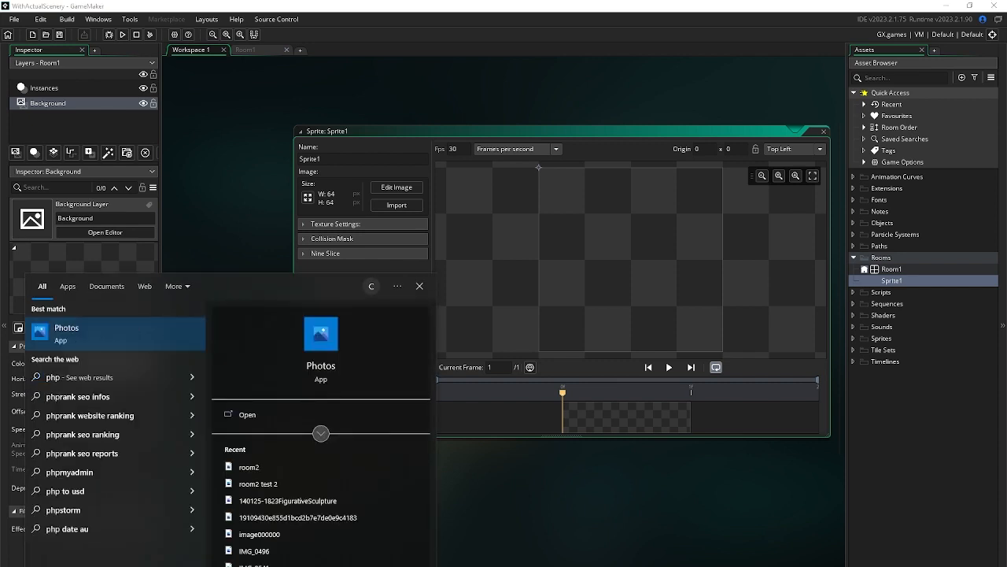
pyautogui.press('BackSpace')
pyautogui.write('oto')
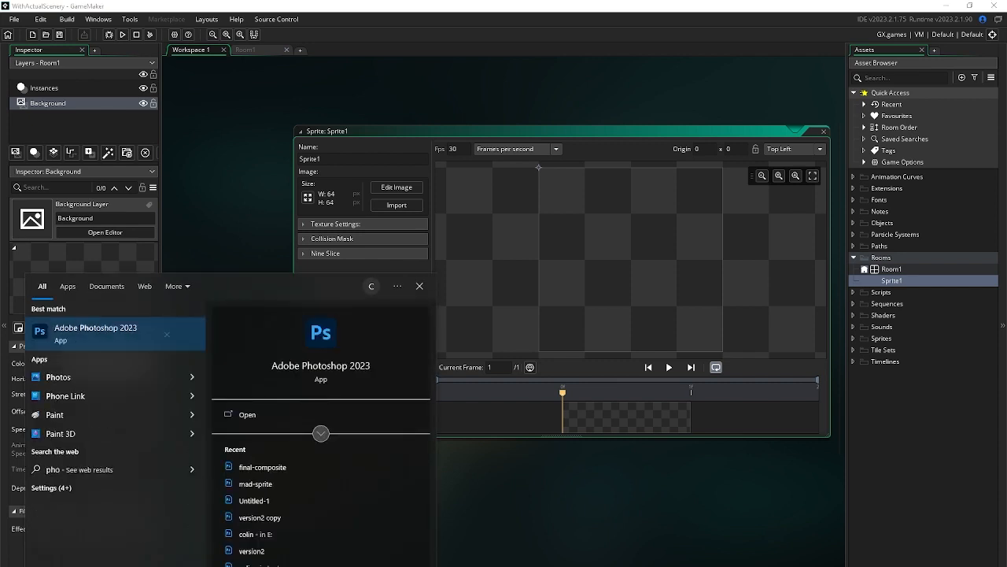
pyautogui.click(61, 347)
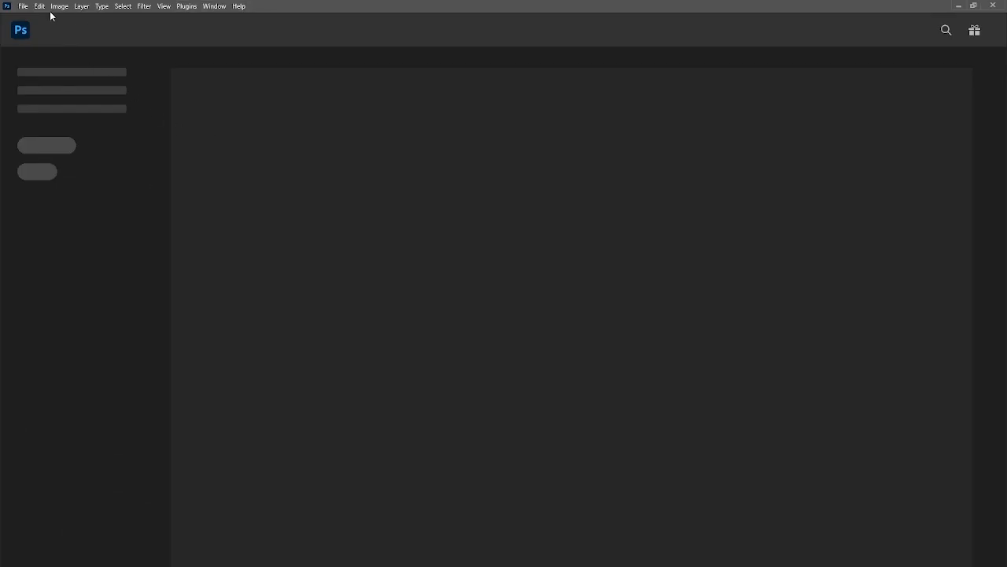
# Open the Layers_With_Color_Winter_, Test, Winter background layer 1 and Spring_Background_Layers_With_Color PDFs together from the GAMEMAKER backgronds folder
pyautogui.click(23, 6)
pyautogui.click(31, 28)
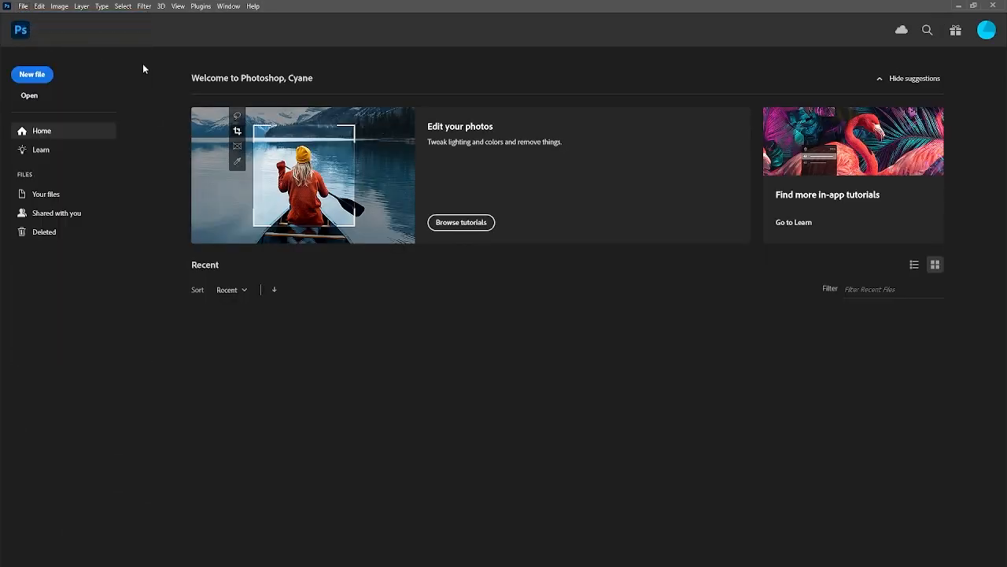
pyautogui.click(125, 26)
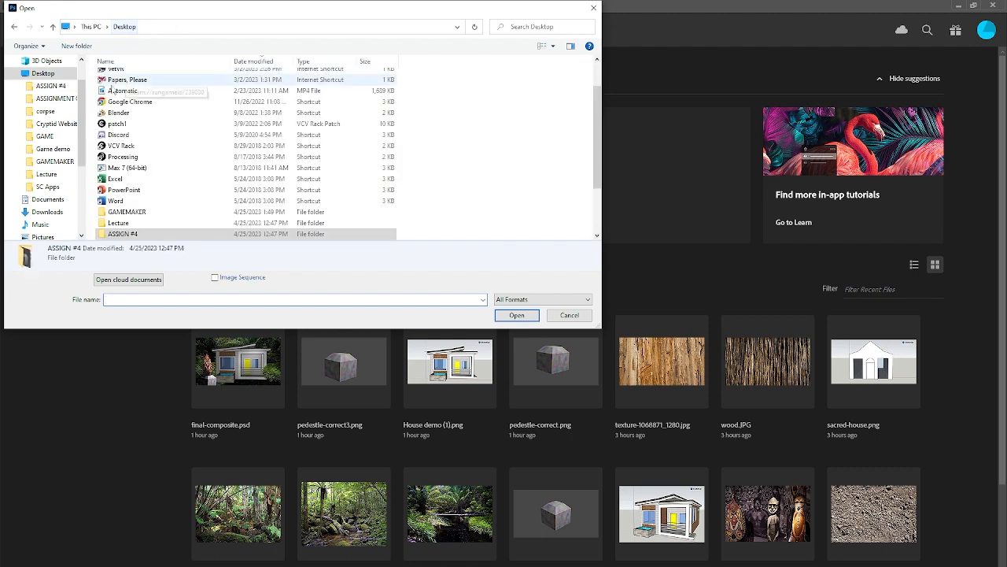
pyautogui.doubleClick(142, 212)
pyautogui.doubleClick(172, 76)
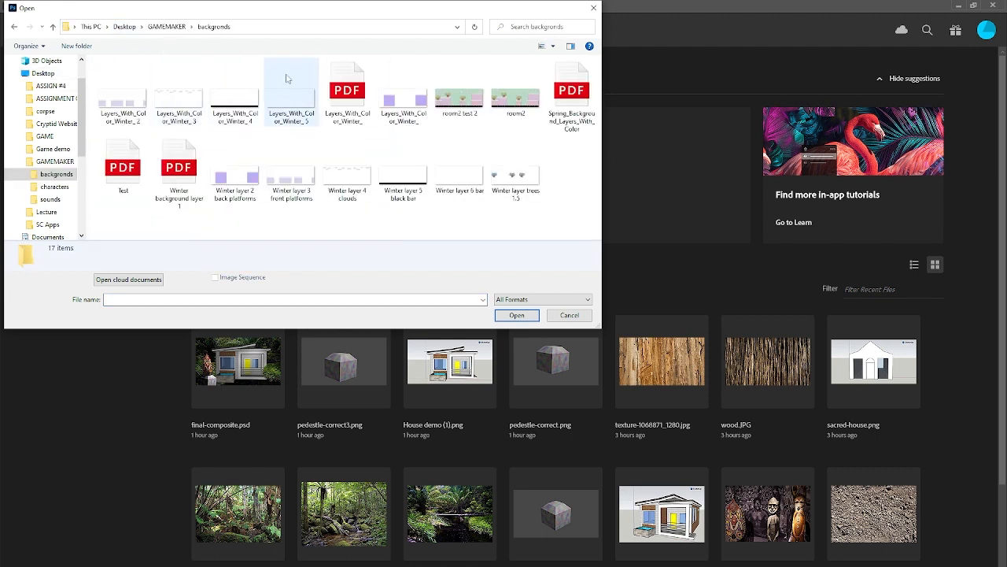
pyautogui.click(347, 93)
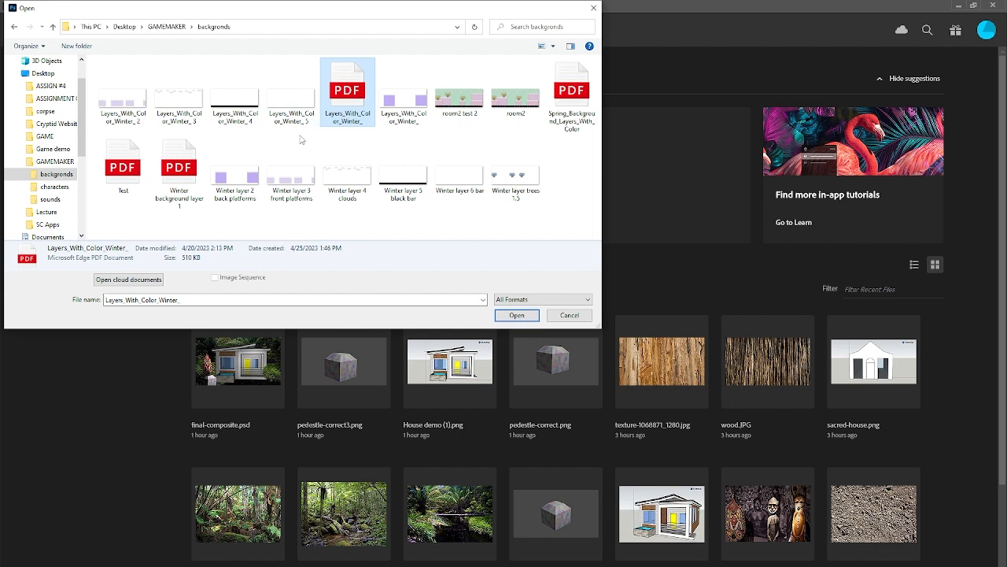
pyautogui.keyDown('ctrl'); pyautogui.click(123, 169); pyautogui.keyUp('ctrl')
pyautogui.keyDown('ctrl'); pyautogui.click(179, 170); pyautogui.keyUp('ctrl')
pyautogui.keyDown('ctrl'); pyautogui.click(572, 95); pyautogui.keyUp('ctrl')
pyautogui.click(516, 315)
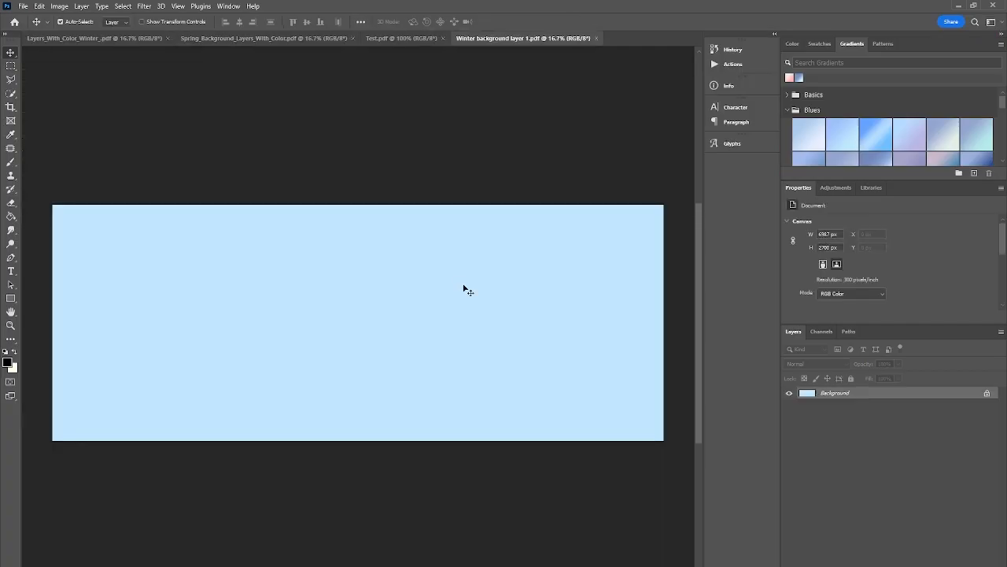
# Save Winter background layer 1.pdf as a JPEG copy named Winter background layer 1 copy in the backgronds folder, at quality 9
pyautogui.click(25, 6)
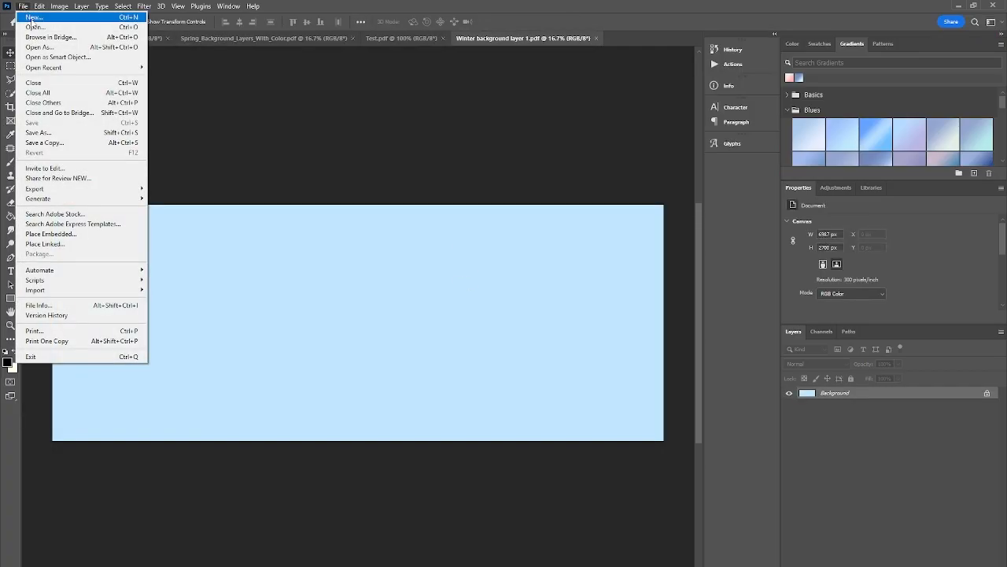
pyautogui.click(69, 134)
pyautogui.click(504, 288)
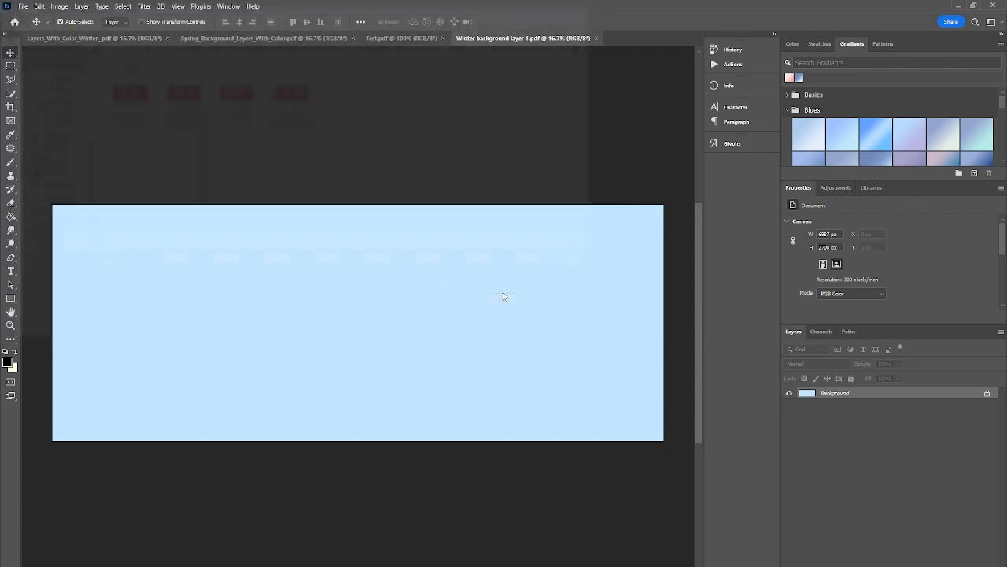
pyautogui.click(203, 273)
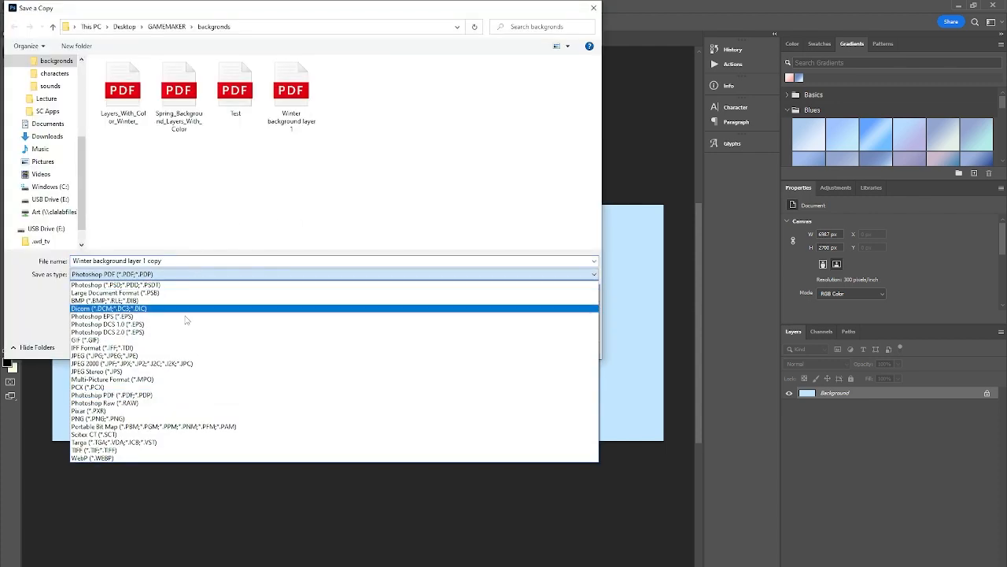
pyautogui.click(178, 355)
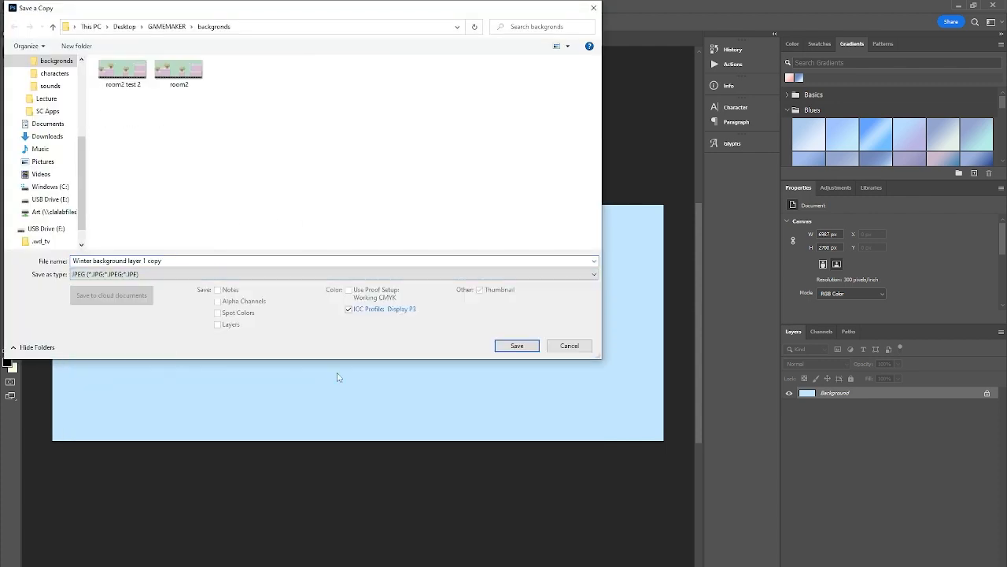
pyautogui.click(515, 345)
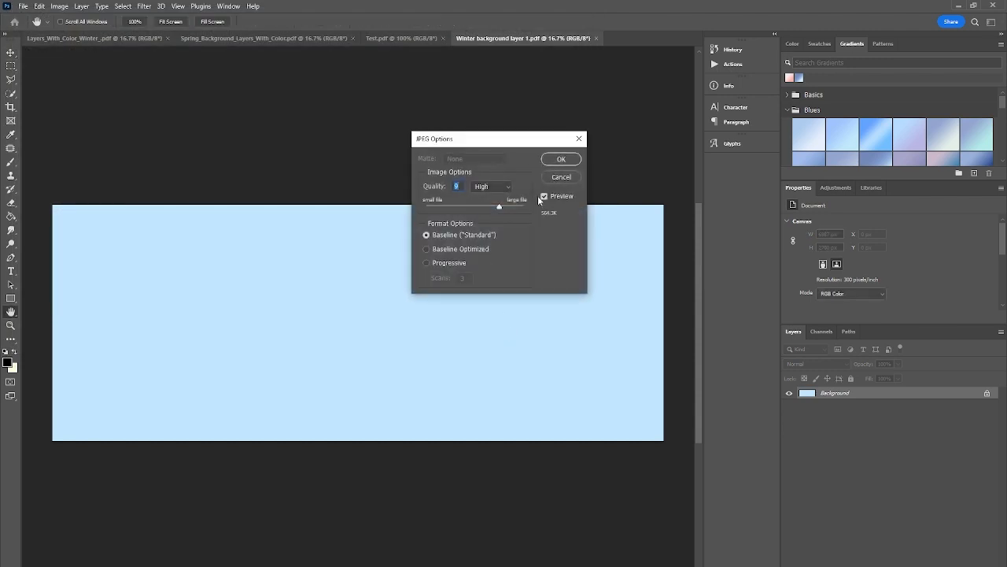
pyautogui.click(559, 159)
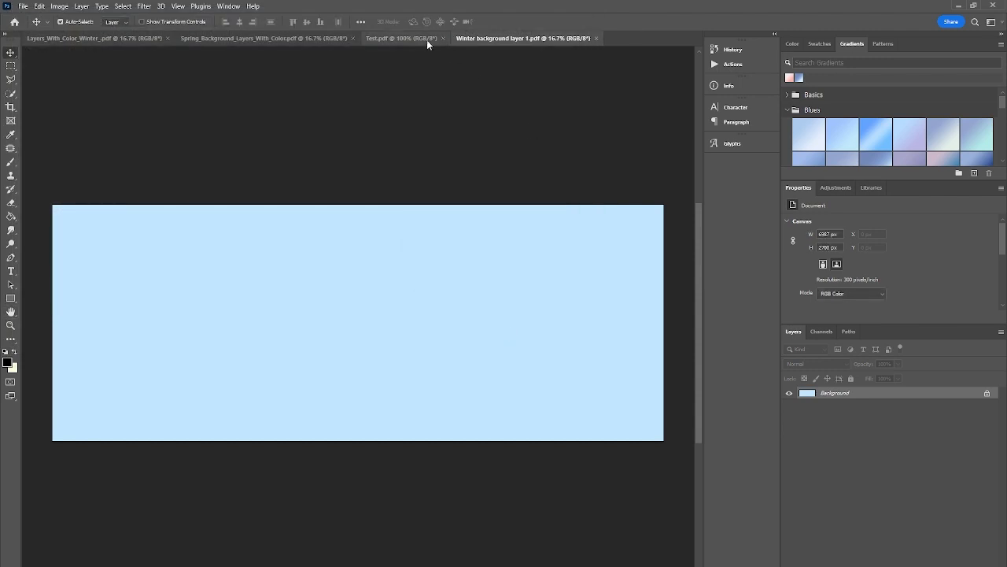
# Inspect Test.pdf up close, close it, and view the open Spring and Layers_With_Color_Winter_ documents
pyautogui.click(426, 38)
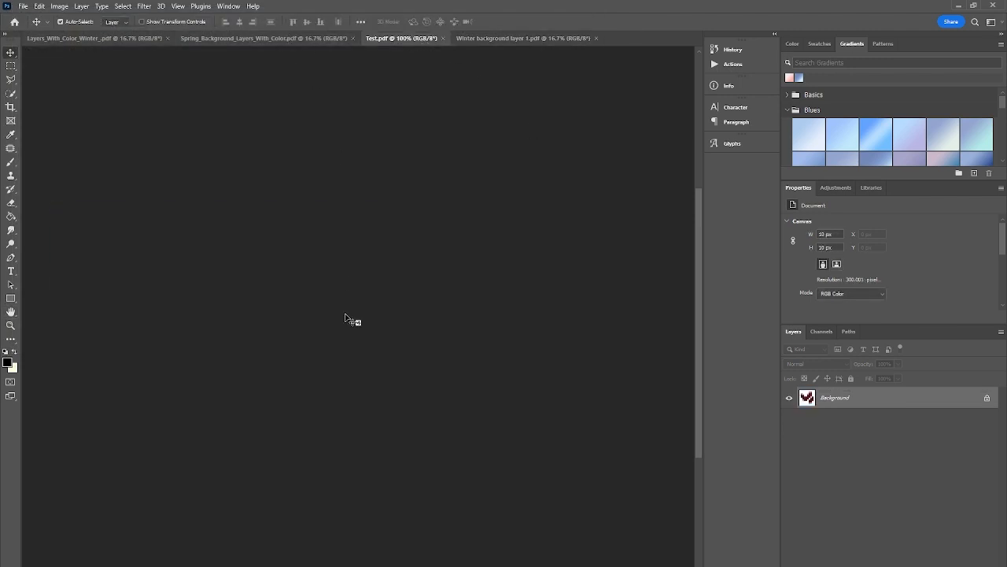
pyautogui.click(11, 325)
pyautogui.moveTo(257, 333); pyautogui.dragTo(433, 371)
pyautogui.click(446, 38)
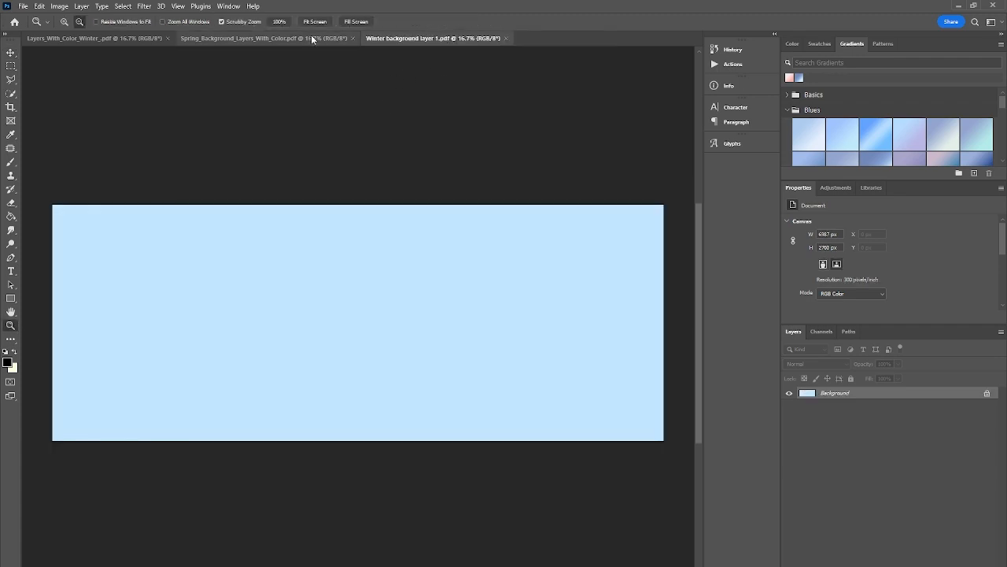
pyautogui.click(265, 41)
pyautogui.click(126, 37)
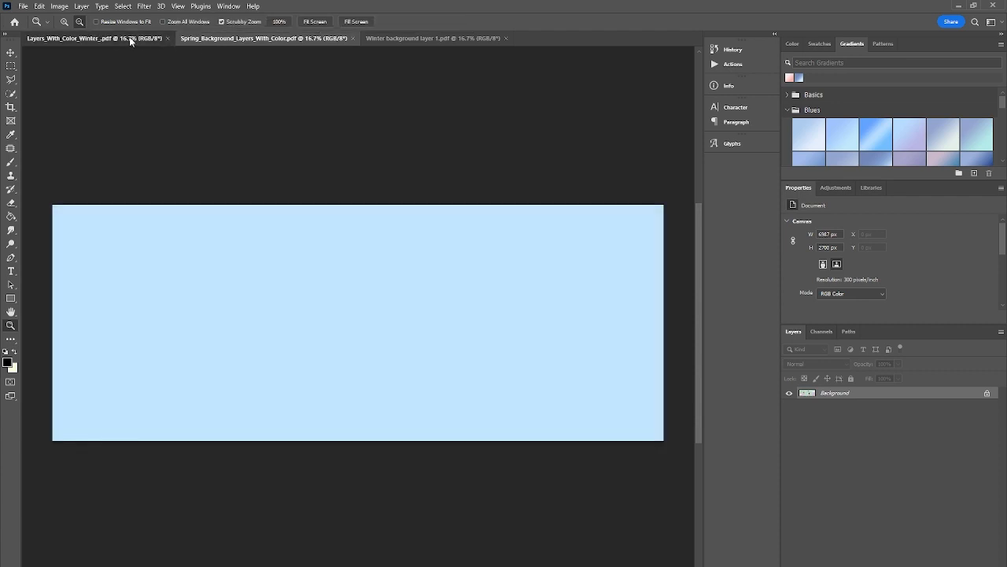
# Switch to GameMaker, import the Winter background layer 1 copy image into Sprite1, and open Room1
pyautogui.click(955, 6)
pyautogui.click(415, 204)
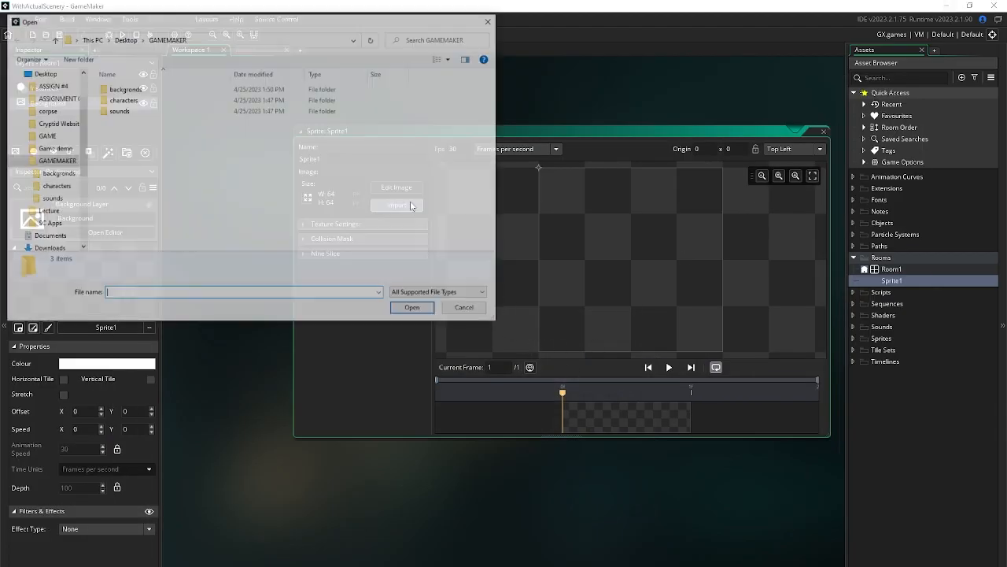
pyautogui.doubleClick(181, 92)
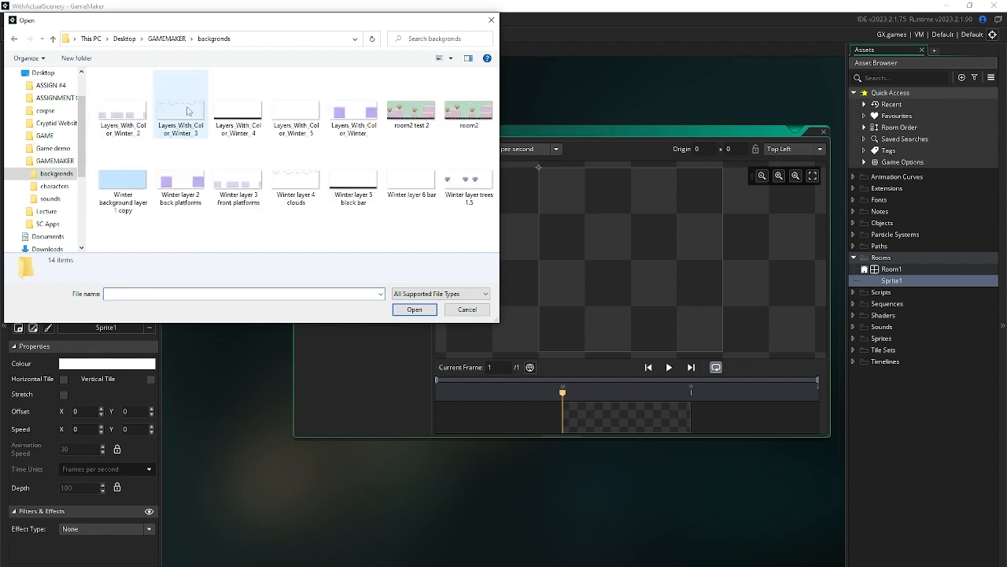
pyautogui.click(122, 187)
pyautogui.click(415, 309)
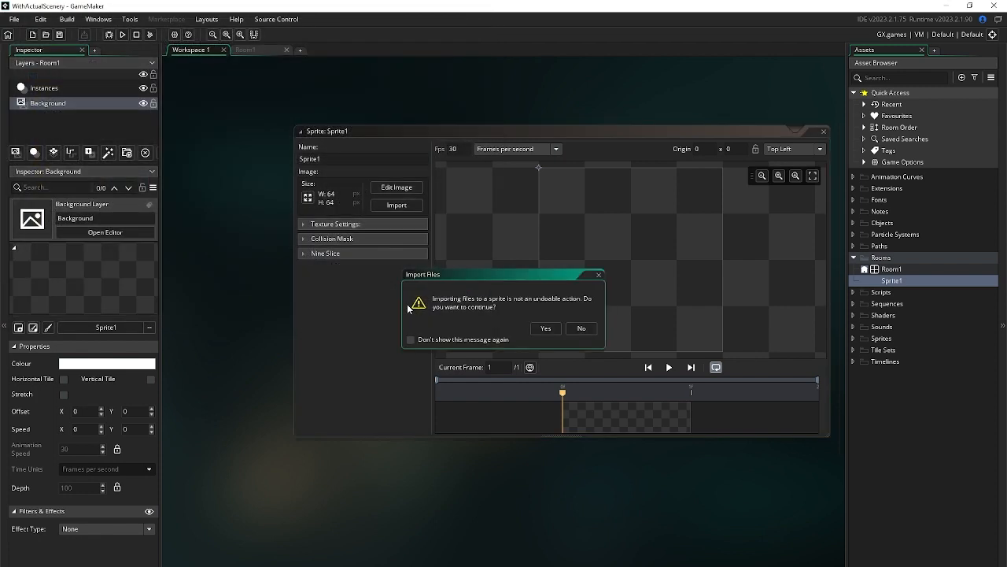
pyautogui.click(545, 328)
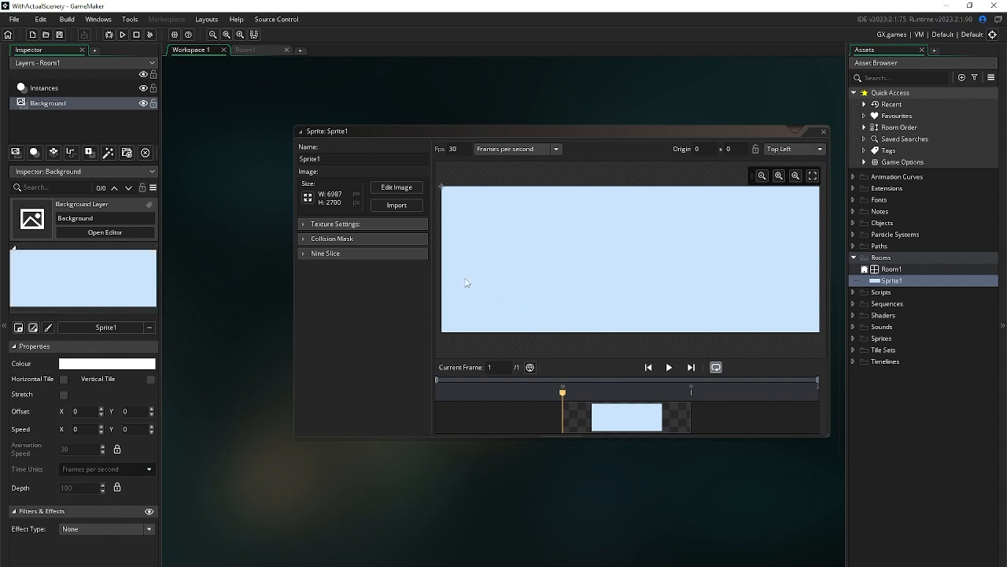
pyautogui.doubleClick(889, 269)
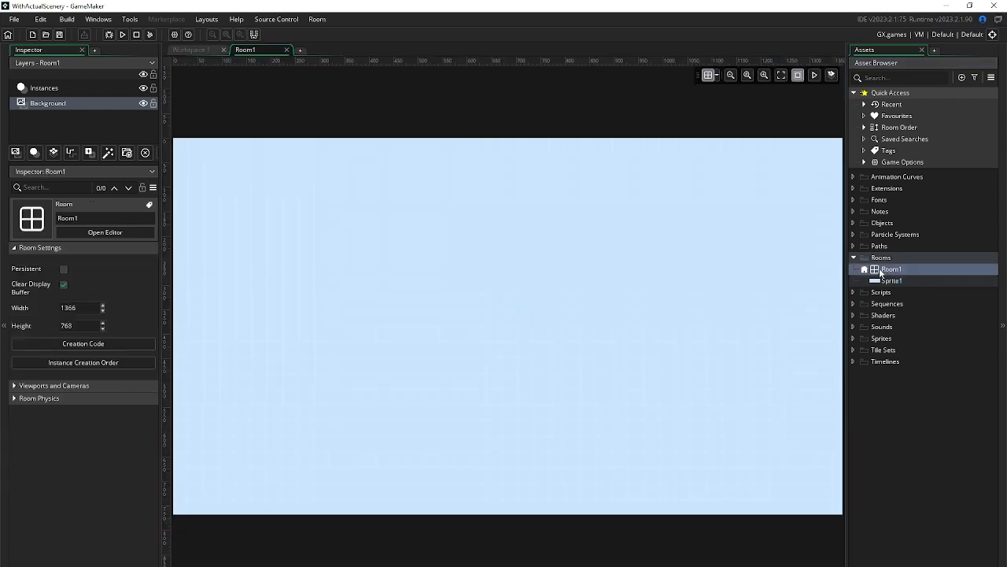
# Create a new sprite in the Sprites group, check the image names in the backgronds folder, and name the sprite sClouds
pyautogui.click(895, 338)
pyautogui.rightClick(894, 339)
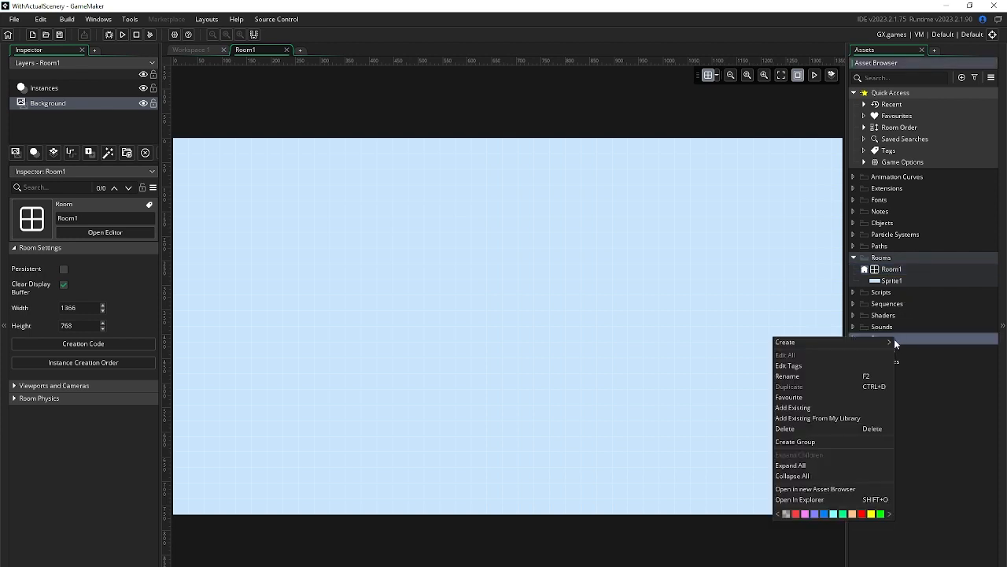
pyautogui.moveTo(892, 342)
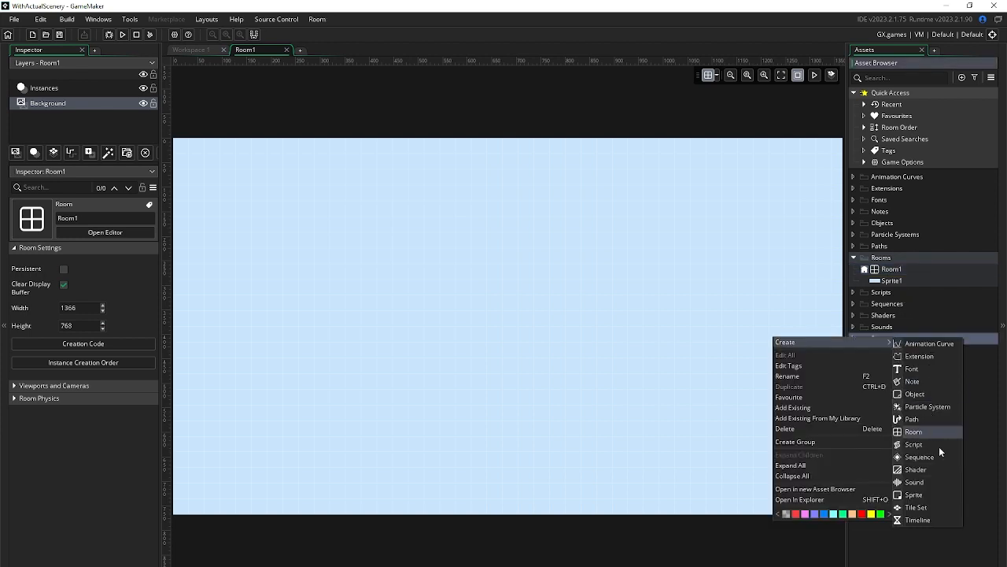
pyautogui.click(937, 495)
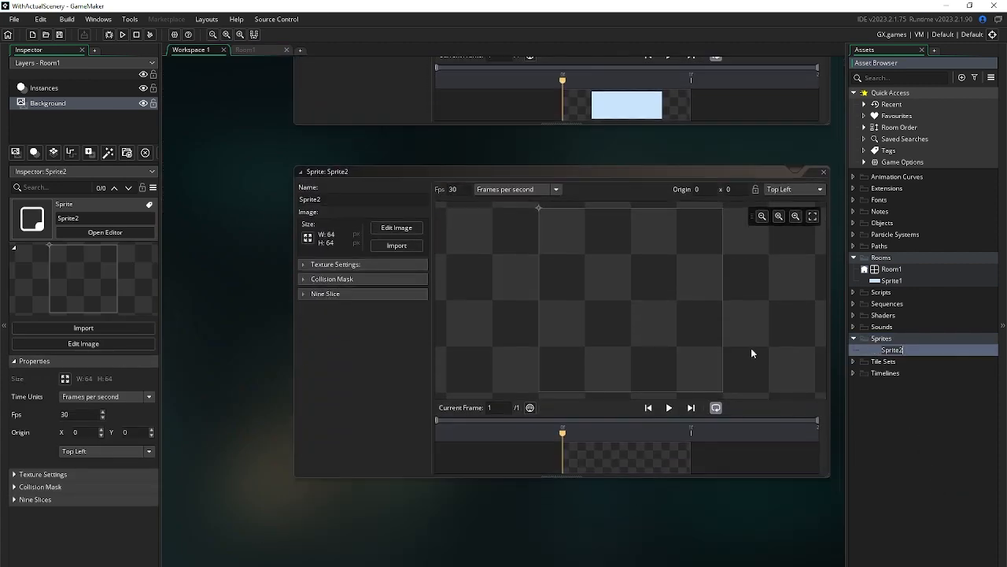
pyautogui.hotkey('alt', 'Tab')
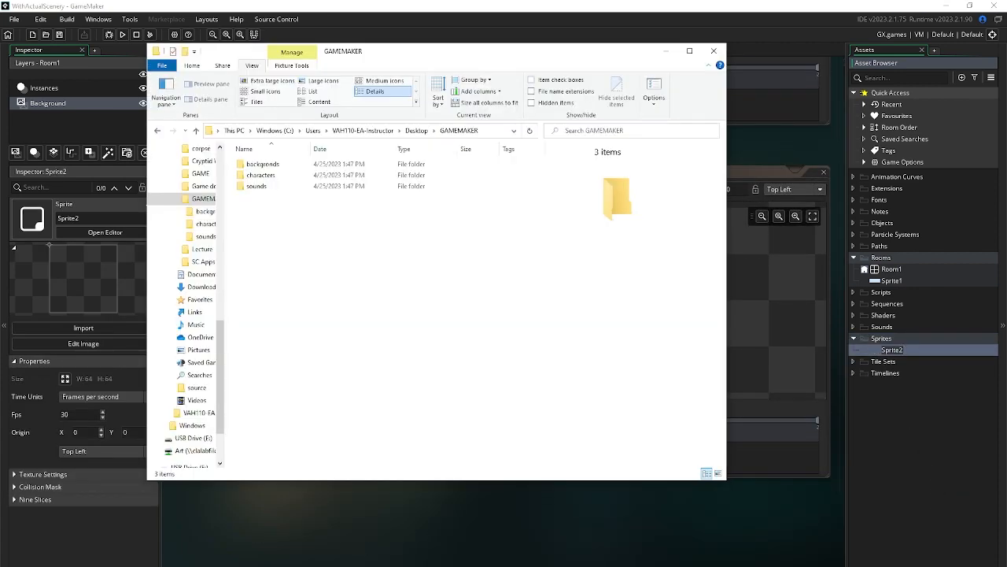
pyautogui.doubleClick(264, 164)
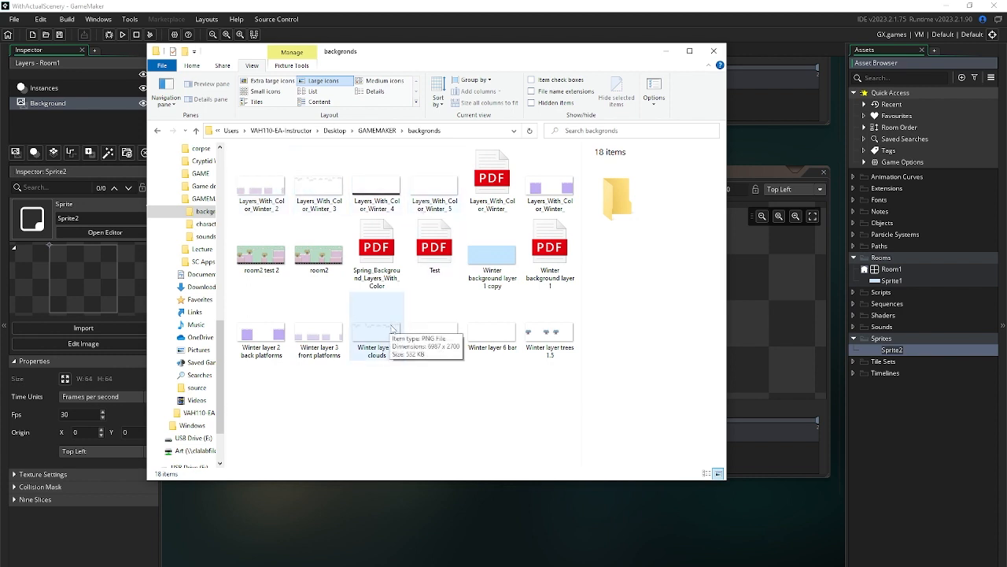
pyautogui.click(893, 352)
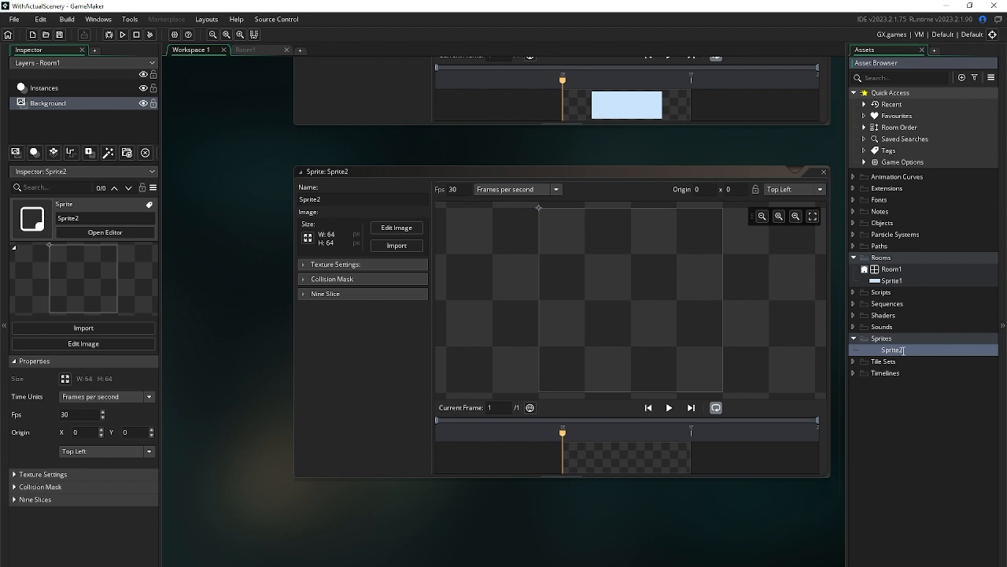
pyautogui.write('sClouds')
pyautogui.press('Return')
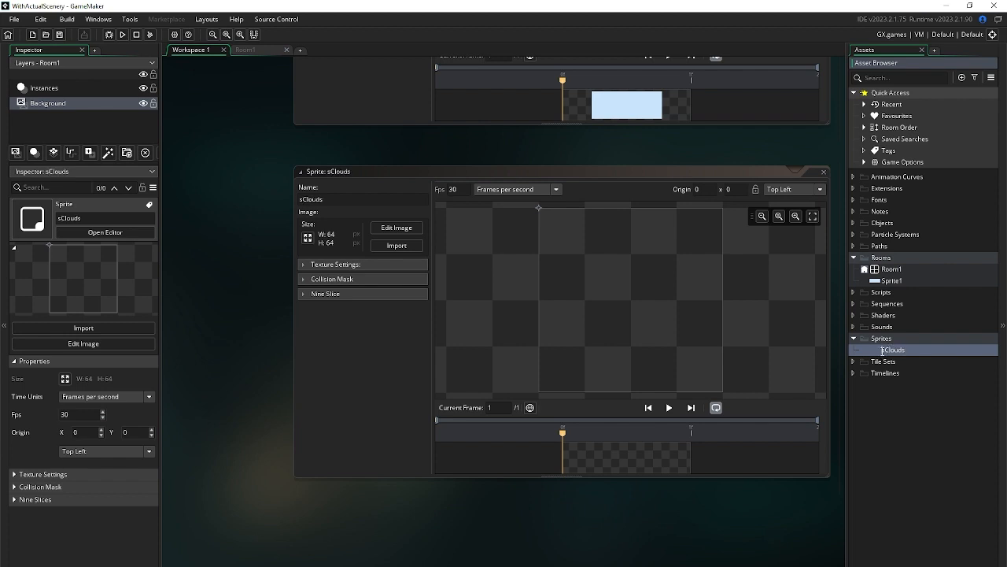
# Import the Winter layer 4 clouds image from the backgronds folder into the sClouds sprite
pyautogui.click(416, 247)
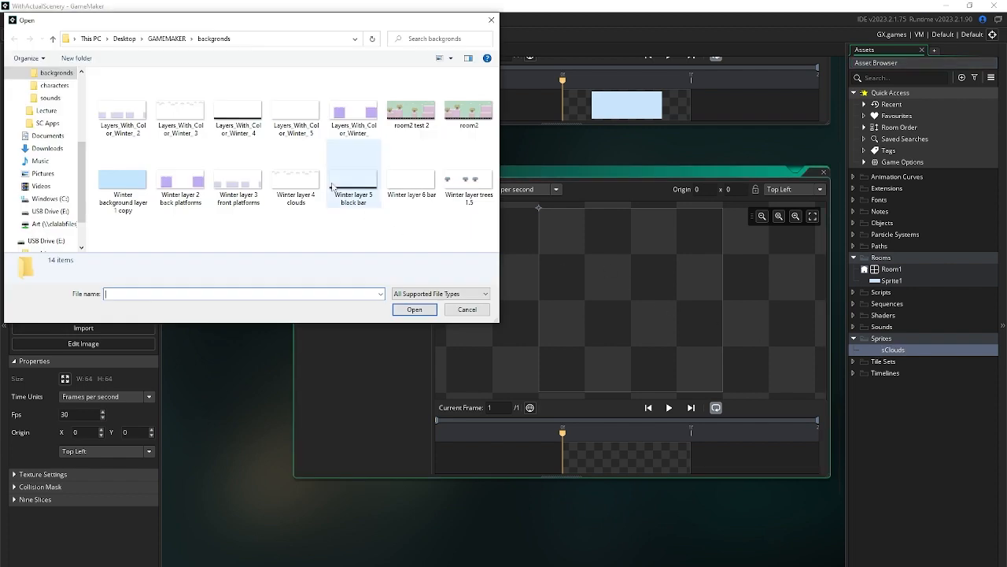
pyautogui.click(310, 181)
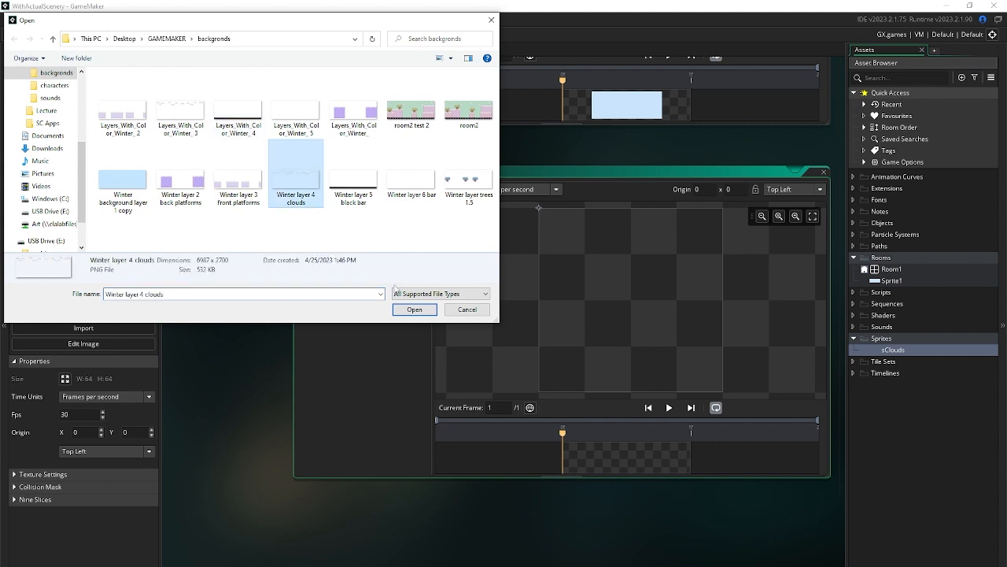
pyautogui.click(410, 310)
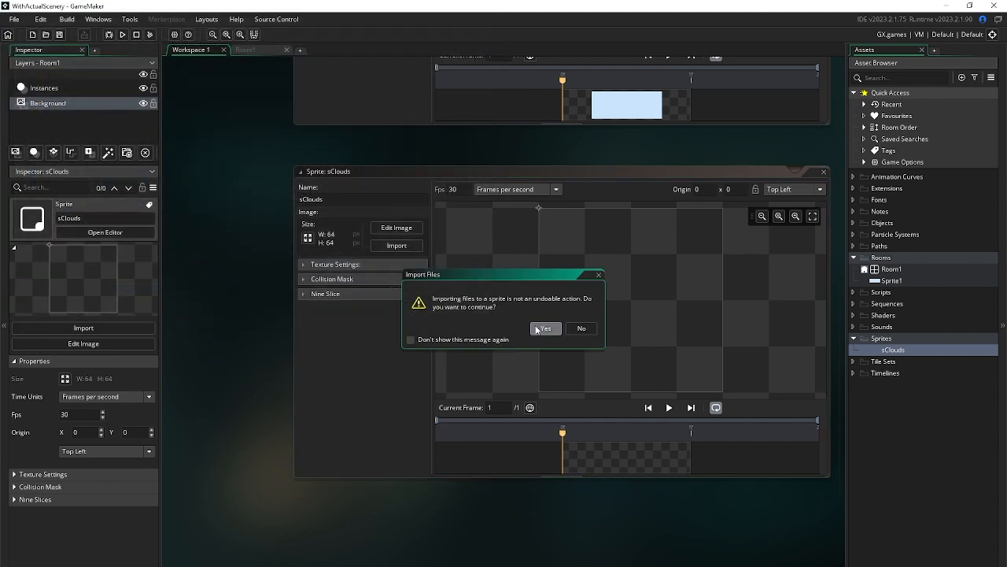
pyautogui.click(545, 328)
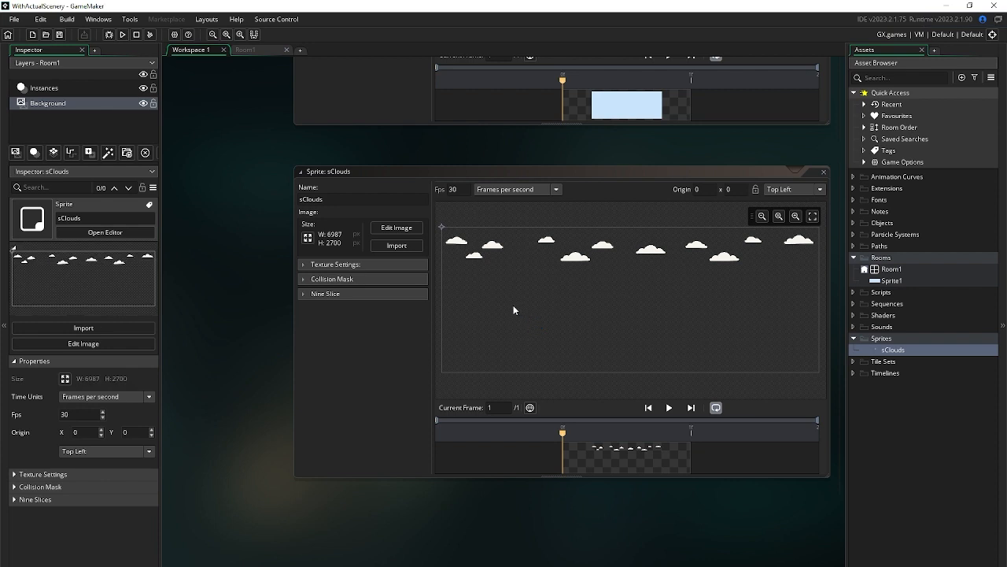
# Create a new object in the Objects group, assign it the sClouds sprite and name it oClouds
pyautogui.click(917, 218)
pyautogui.rightClick(916, 219)
pyautogui.moveTo(905, 225)
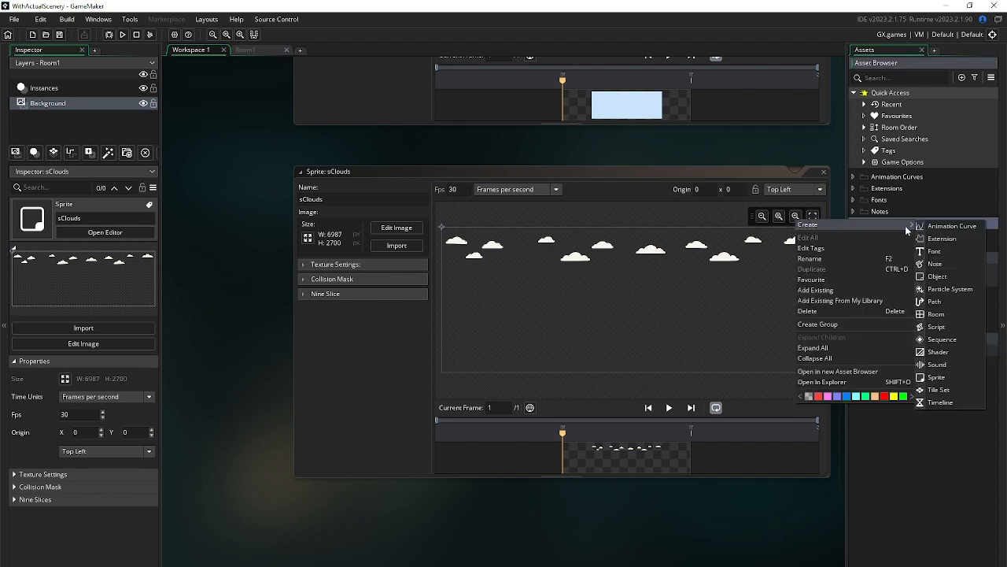
pyautogui.click(940, 276)
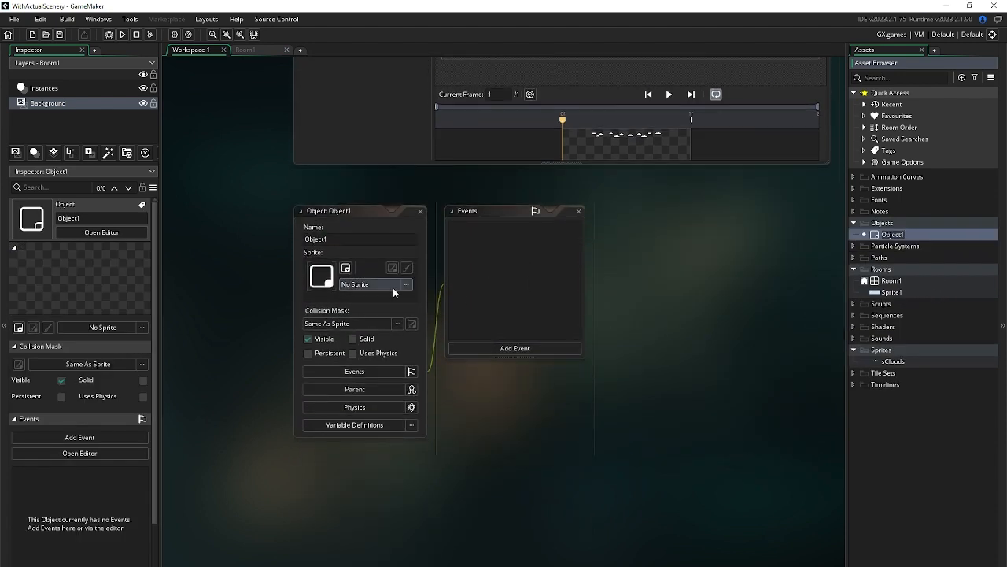
pyautogui.click(393, 285)
pyautogui.doubleClick(573, 316)
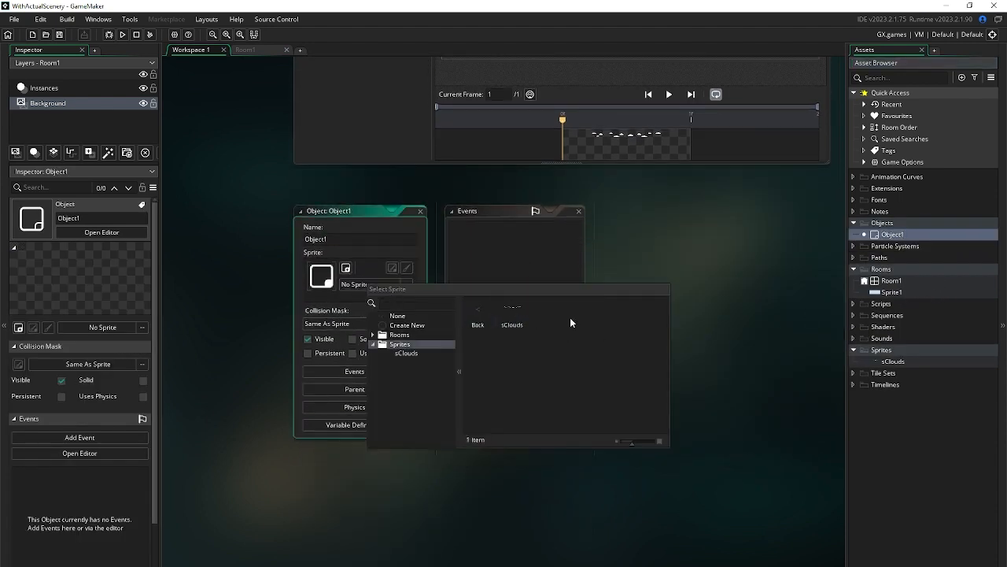
pyautogui.doubleClick(512, 316)
pyautogui.click(364, 240)
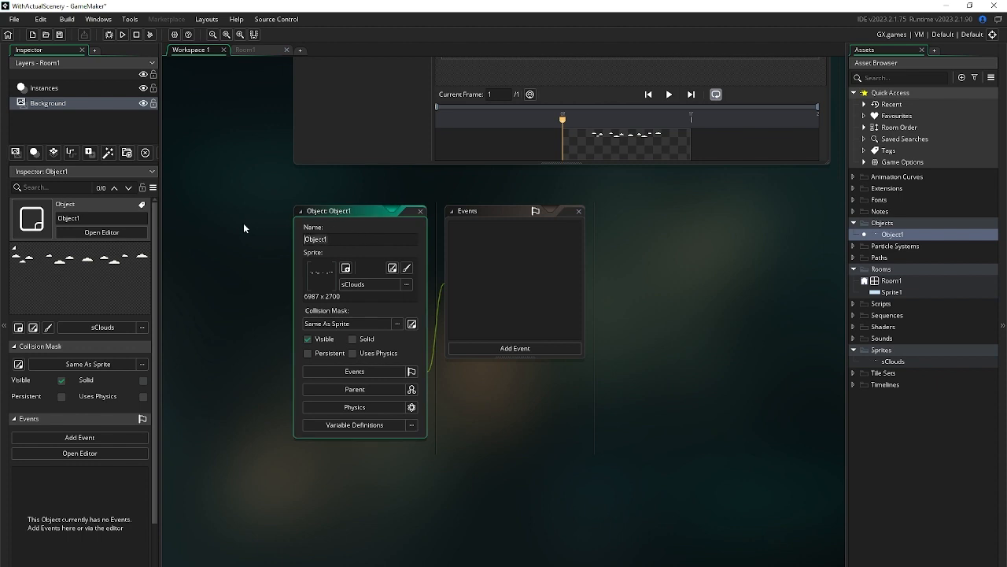
pyautogui.write('oClouds')
# Place an oClouds instance on Room1's Instances layer, positioned at about X 256, Y 0
pyautogui.click(884, 282)
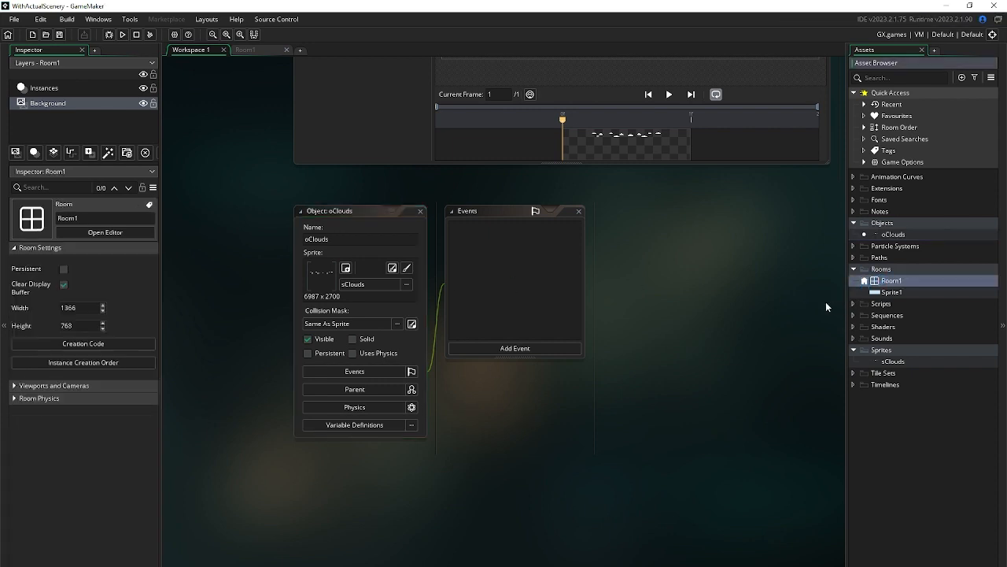
pyautogui.doubleClick(879, 281)
pyautogui.moveTo(897, 236); pyautogui.dragTo(589, 227)
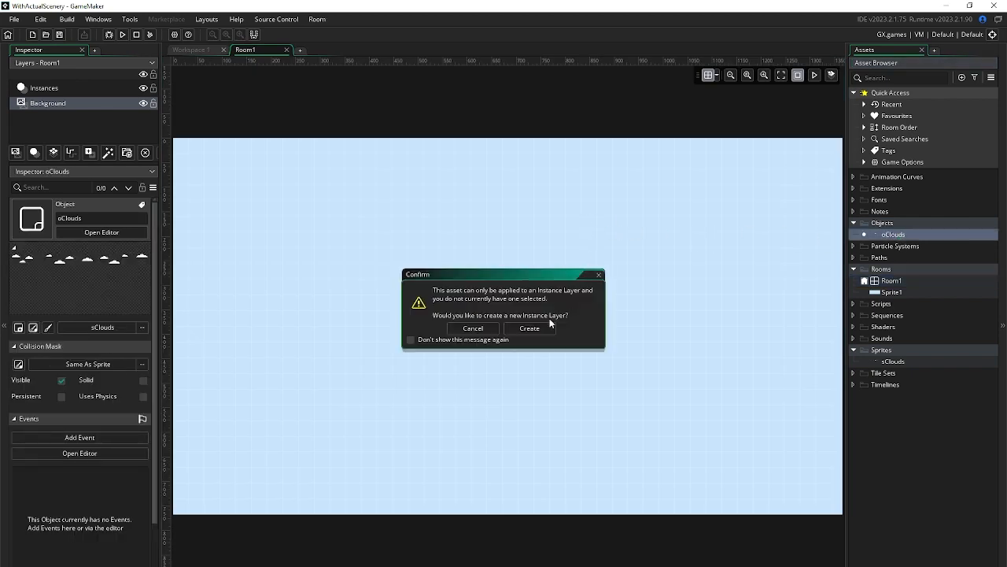
pyautogui.click(599, 274)
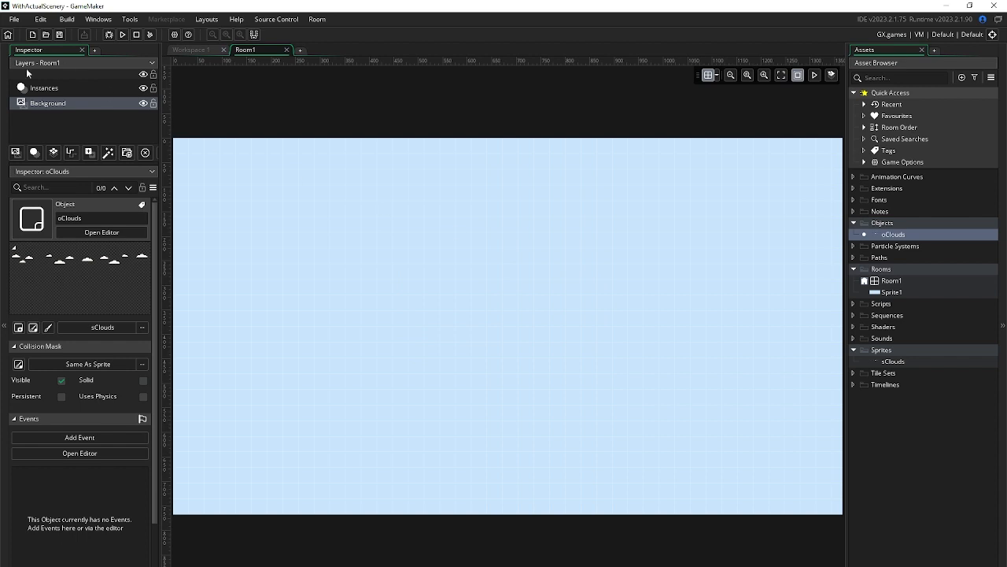
pyautogui.click(52, 89)
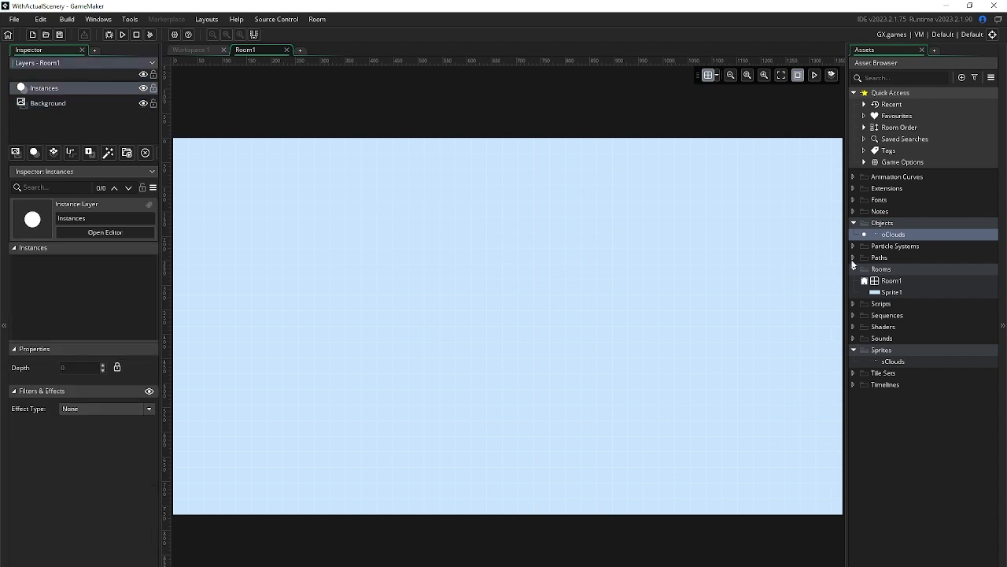
pyautogui.moveTo(883, 236); pyautogui.dragTo(533, 248)
pyautogui.moveTo(637, 334); pyautogui.dragTo(417, 232)
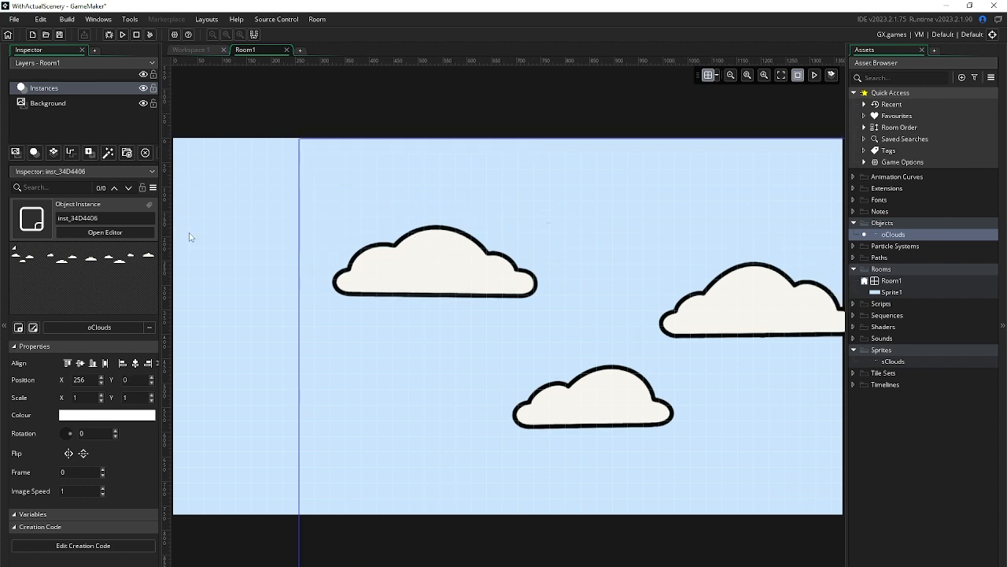
# Open Room1's width setting for editing
pyautogui.click(902, 282)
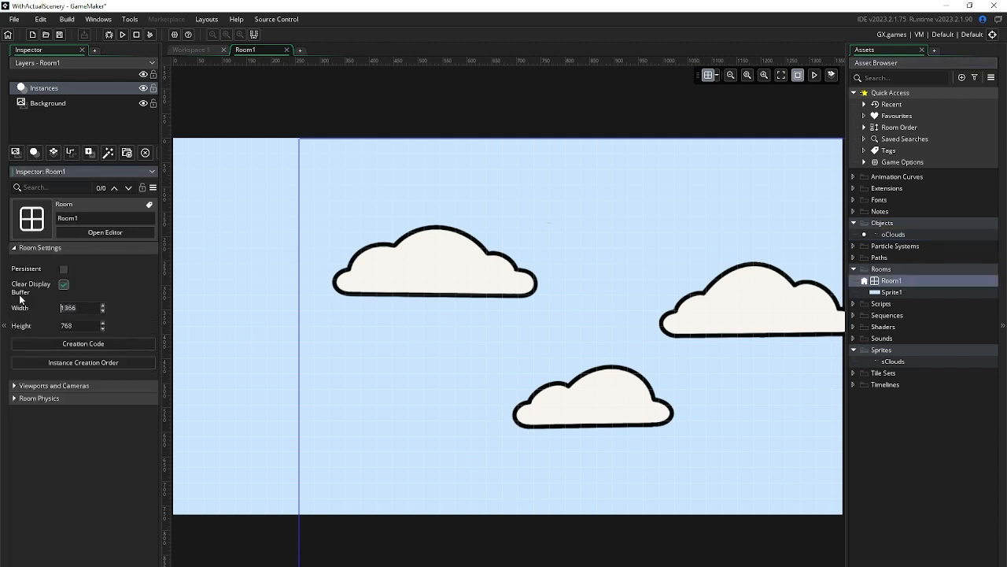
# Set the size of Room1 to a width of 1920 and a height of 1080
pyautogui.write('1')
pyautogui.press('Tab')
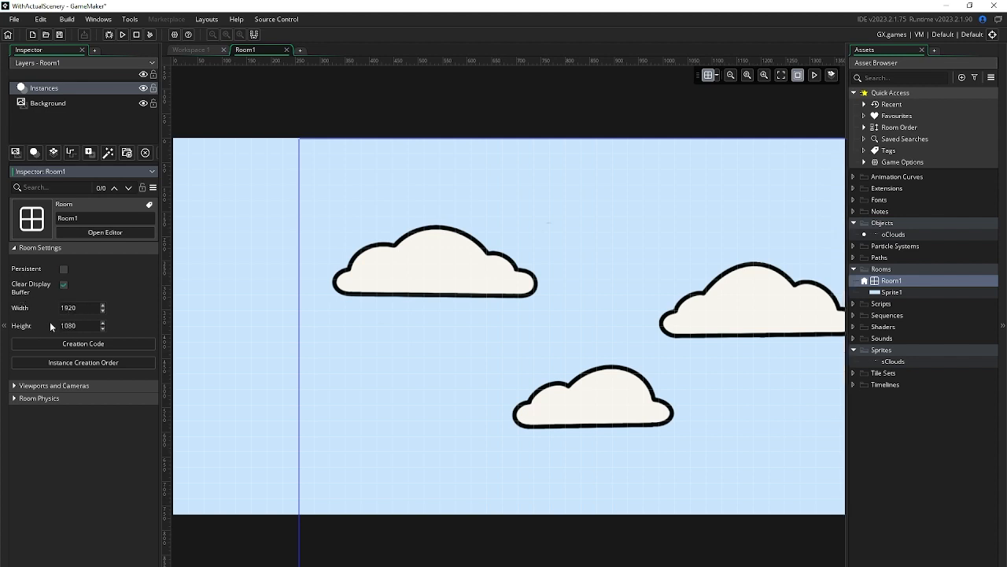
pyautogui.press('Return')
# Move and shrink the oClouds instance to fit inside the room's width, at about X 32, Y 96 and a uniform scale of about 0.27
pyautogui.scroll(-2, 227, 316)
pyautogui.scroll(2, 226, 308)
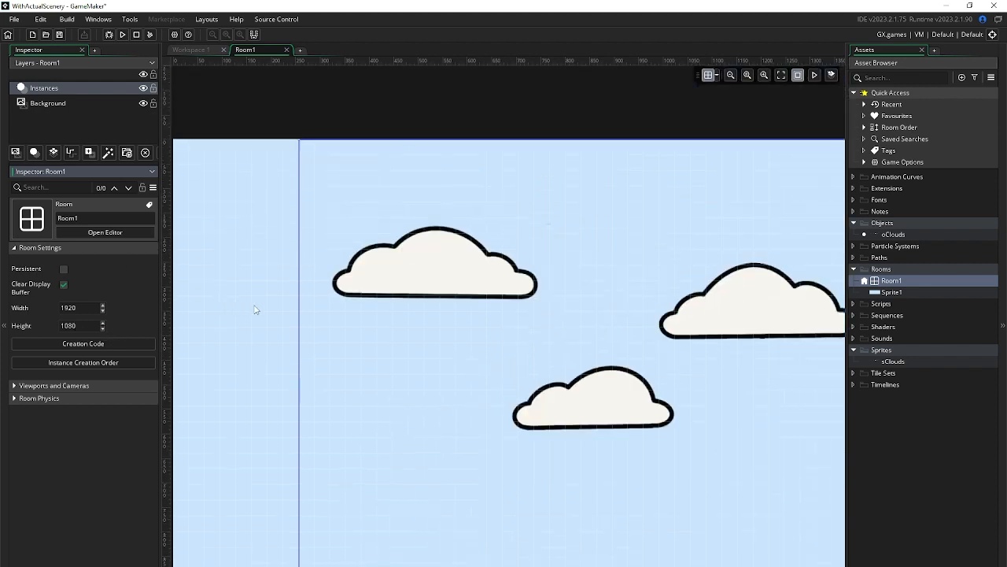
pyautogui.click(731, 75)
pyautogui.click(727, 78)
pyautogui.click(726, 78)
pyautogui.click(726, 78)
pyautogui.click(726, 78)
pyautogui.click(726, 78)
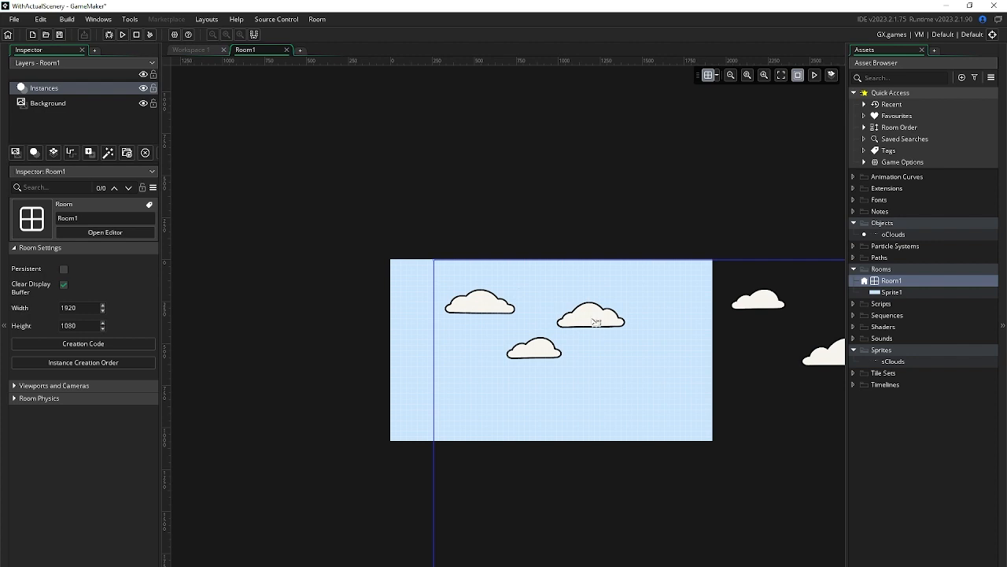
pyautogui.click(881, 244)
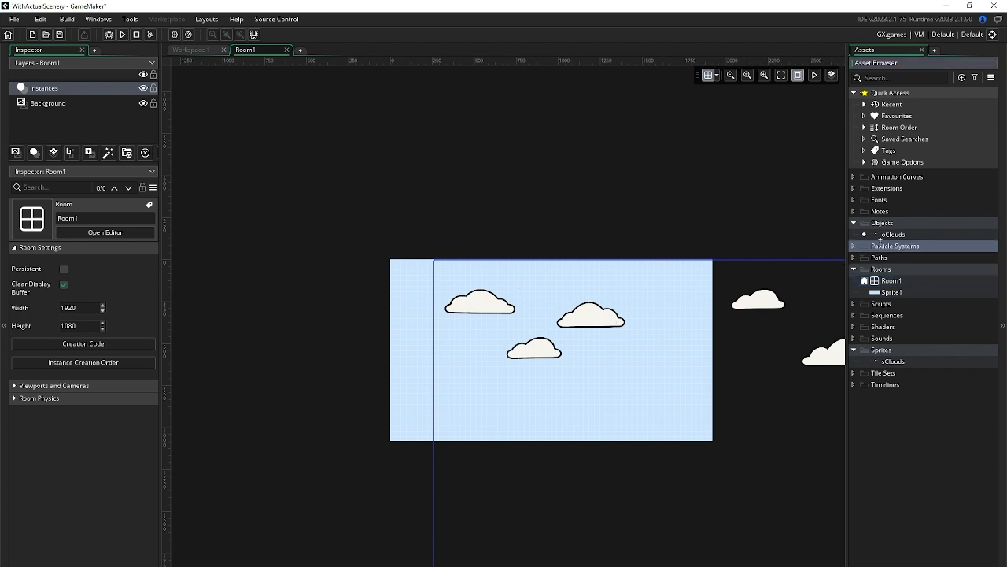
pyautogui.click(597, 316)
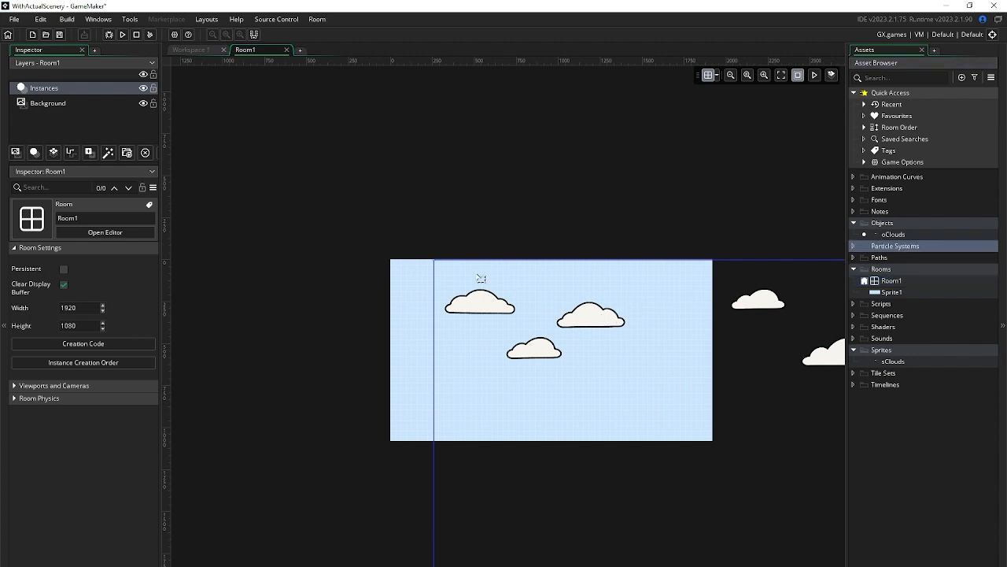
pyautogui.moveTo(432, 260); pyautogui.dragTo(738, 501)
pyautogui.moveTo(776, 392); pyautogui.dragTo(358, 249)
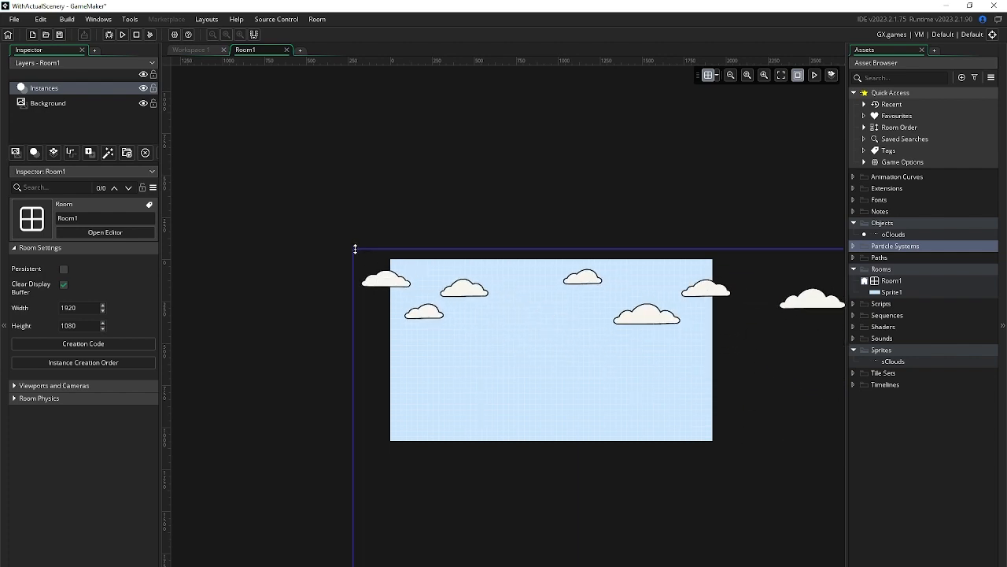
pyautogui.moveTo(352, 248); pyautogui.dragTo(405, 277)
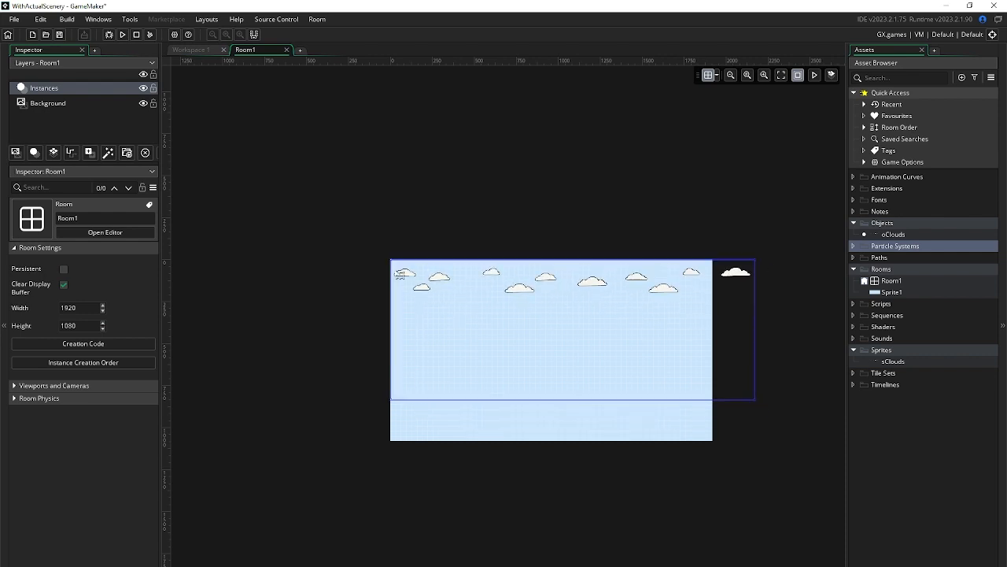
pyautogui.click(390, 259)
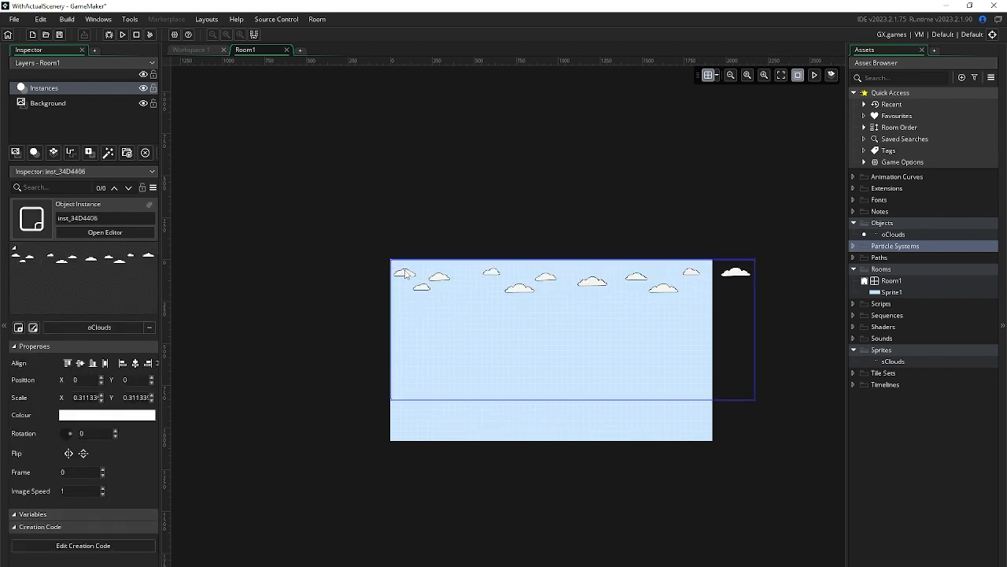
pyautogui.moveTo(389, 260); pyautogui.dragTo(419, 297)
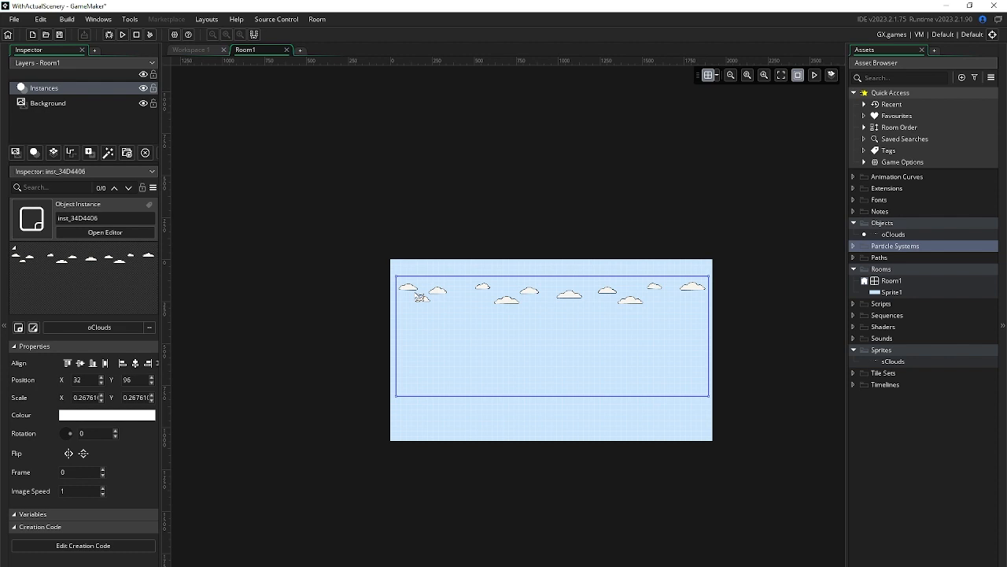
# Create a new sprite and import the image "Winter layer 2 back platforms" into it, accepting the import
pyautogui.click(903, 351)
pyautogui.rightClick(901, 352)
pyautogui.moveTo(896, 358)
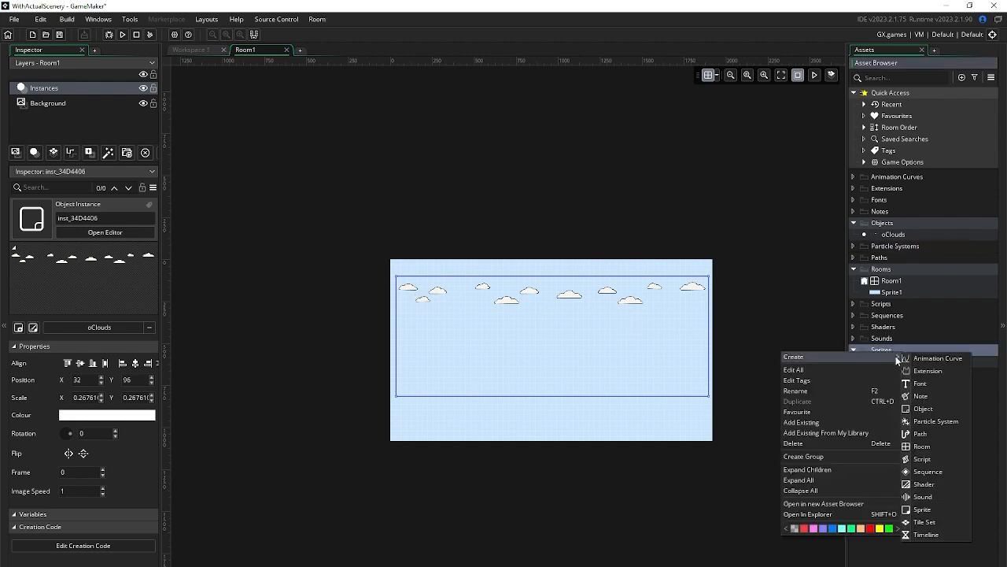
pyautogui.click(938, 511)
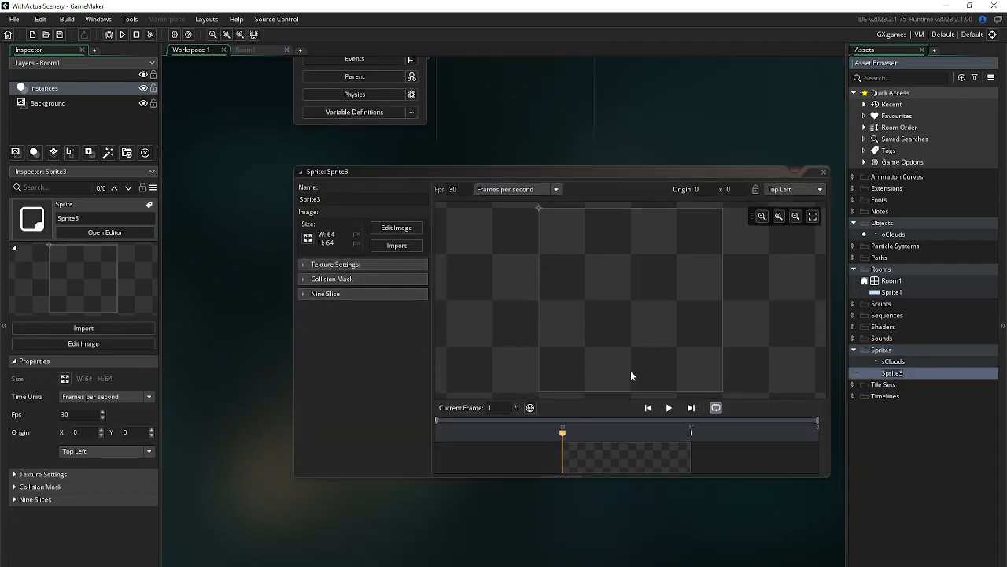
pyautogui.click(408, 246)
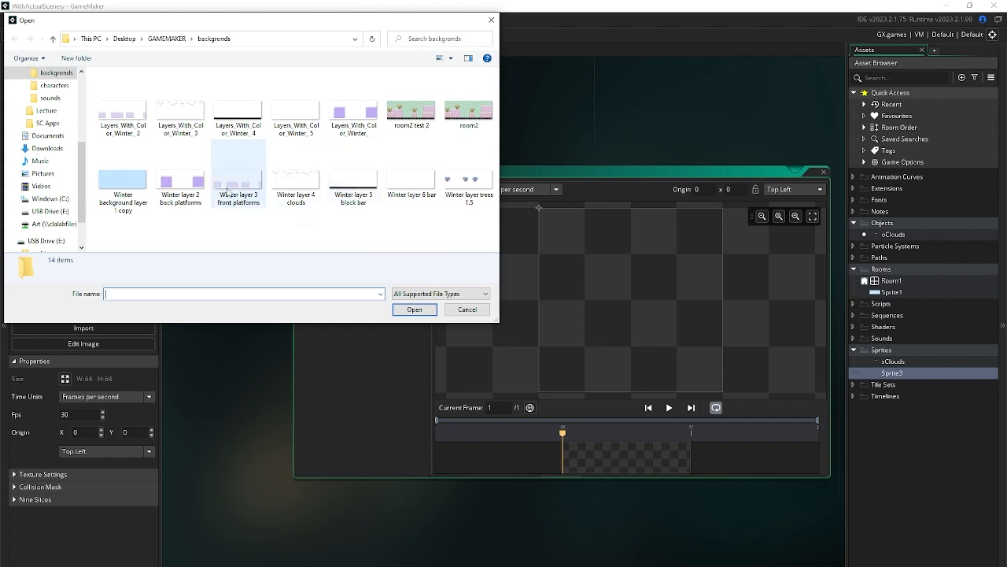
pyautogui.click(189, 193)
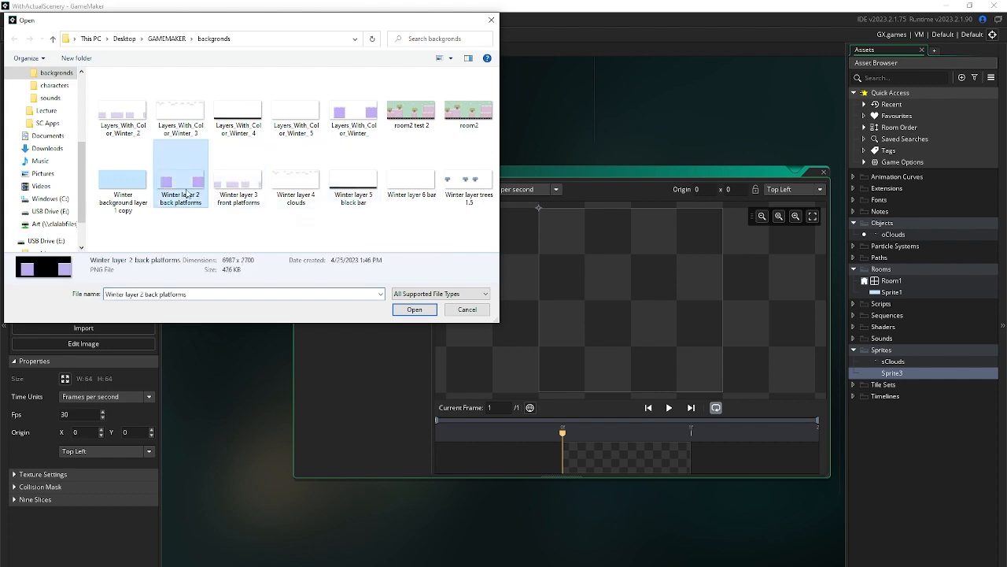
pyautogui.click(413, 310)
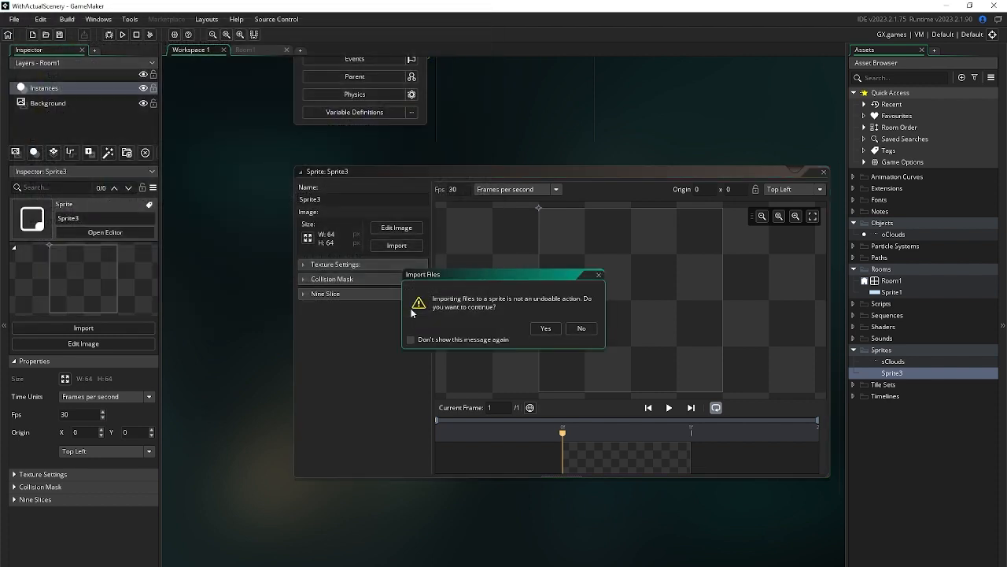
pyautogui.click(545, 328)
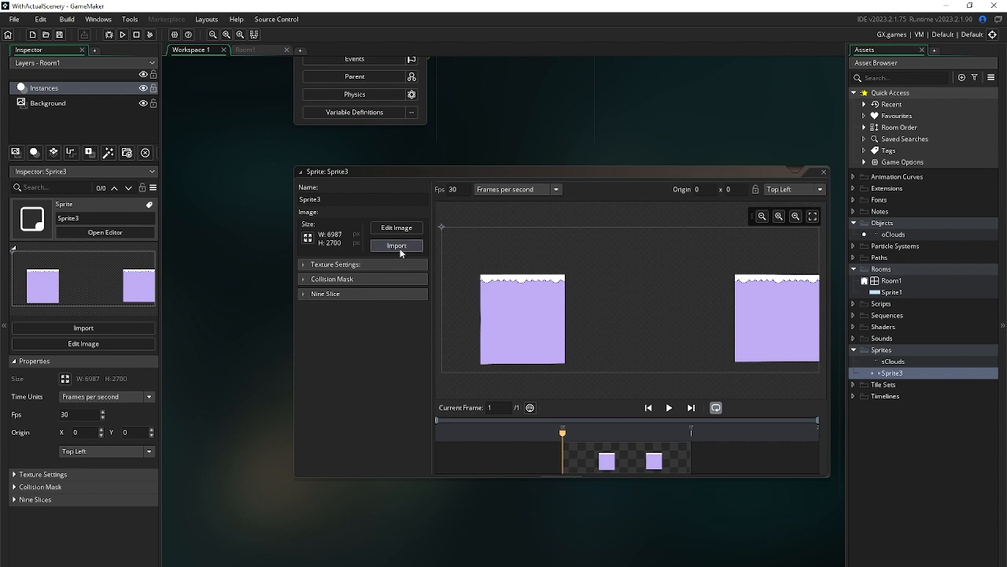
pyautogui.click(343, 238)
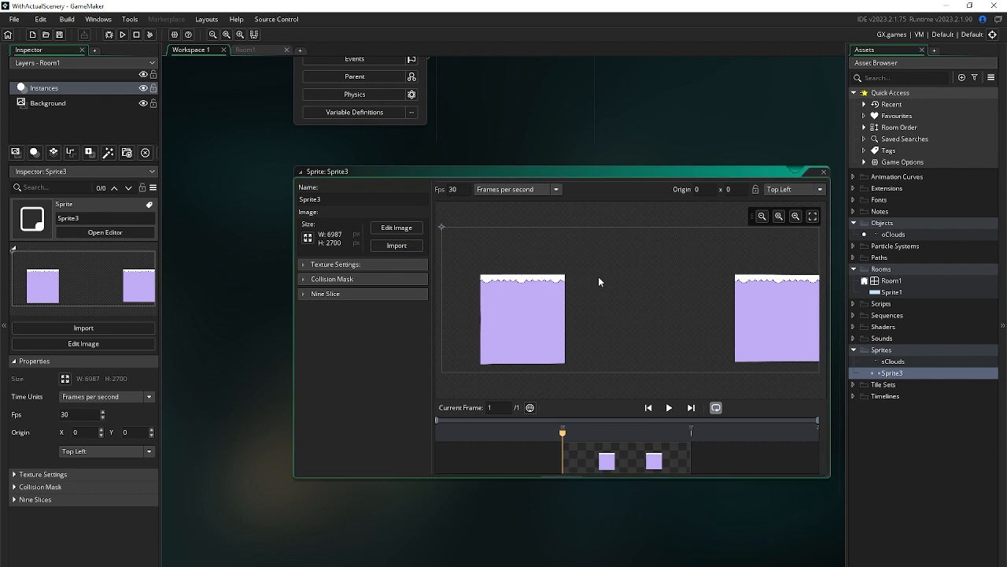
# Create another sprite and import the image "Winter layer trees 1.5" into it, accepting the import
pyautogui.rightClick(912, 348)
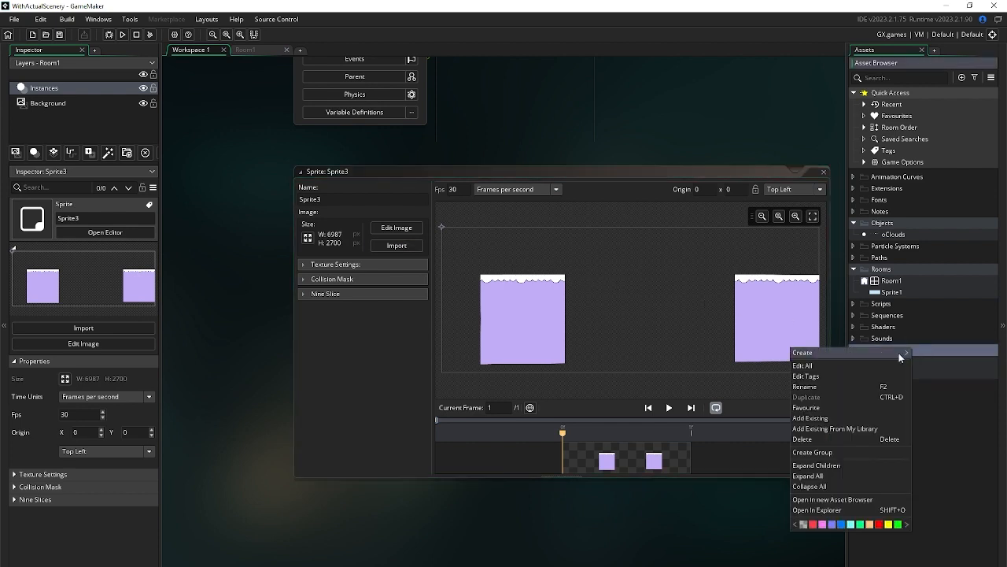
pyautogui.moveTo(905, 355)
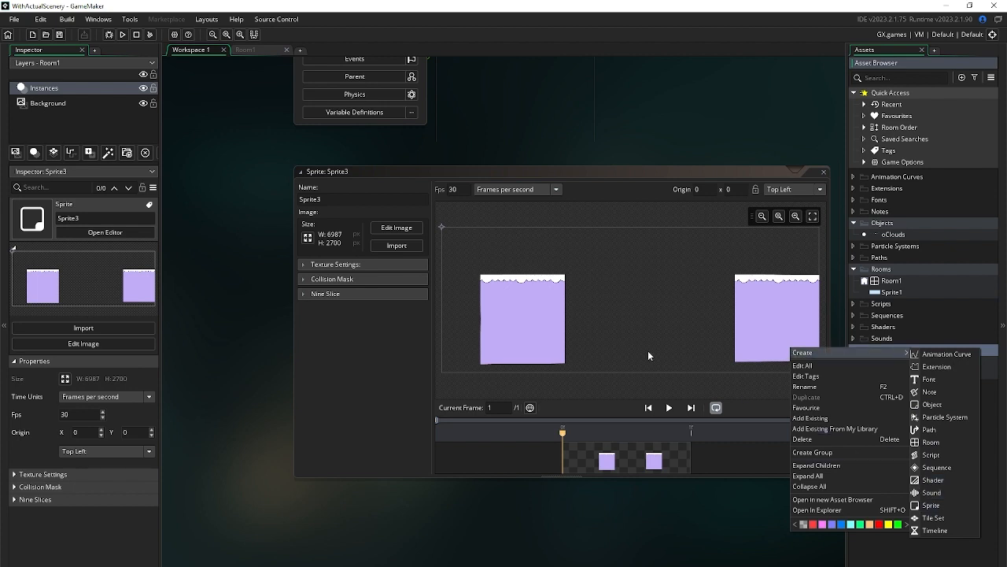
pyautogui.click(931, 504)
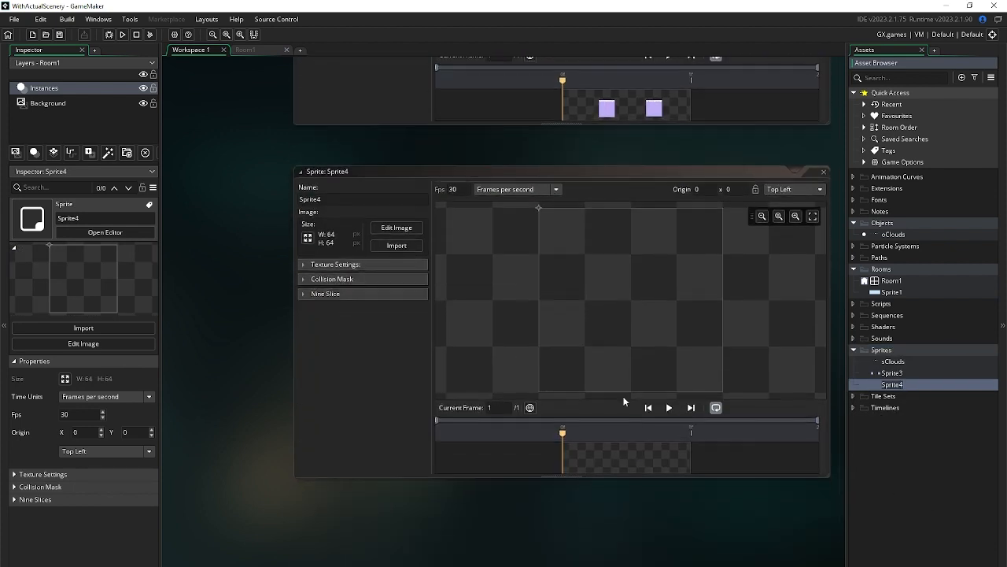
pyautogui.click(402, 247)
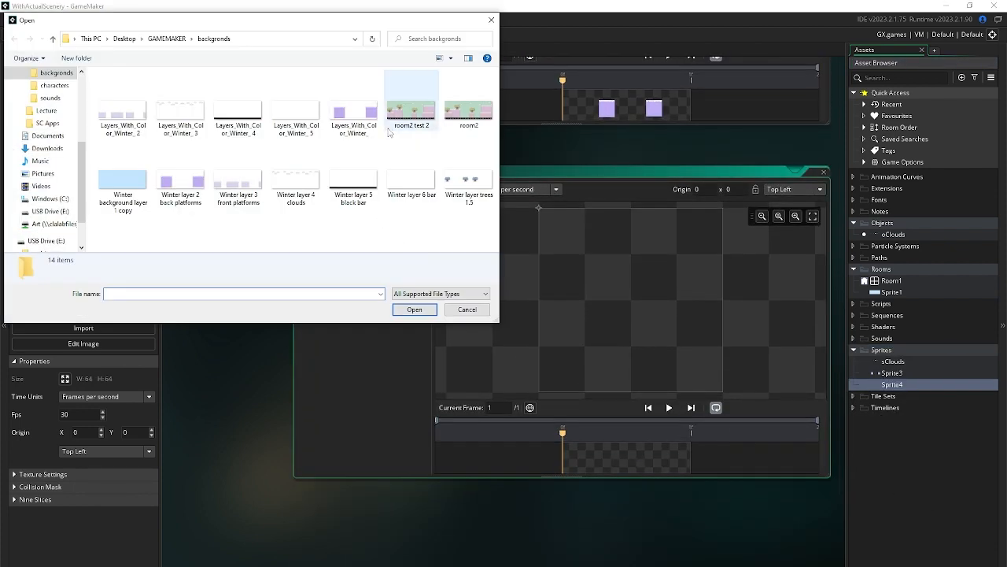
pyautogui.click(469, 183)
pyautogui.click(428, 309)
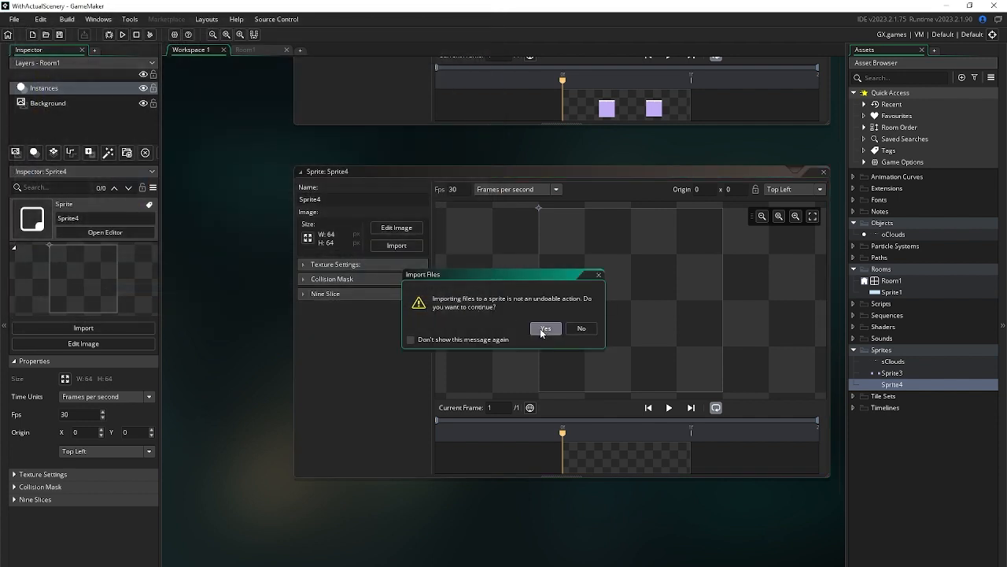
pyautogui.click(545, 328)
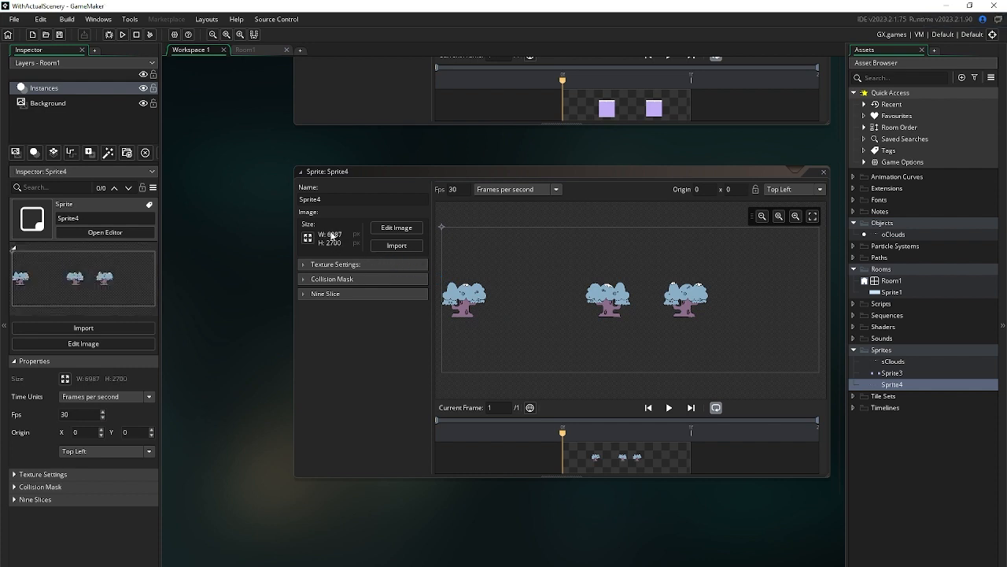
# Create a third, empty sprite in the Sprites group
pyautogui.rightClick(918, 347)
pyautogui.moveTo(902, 354)
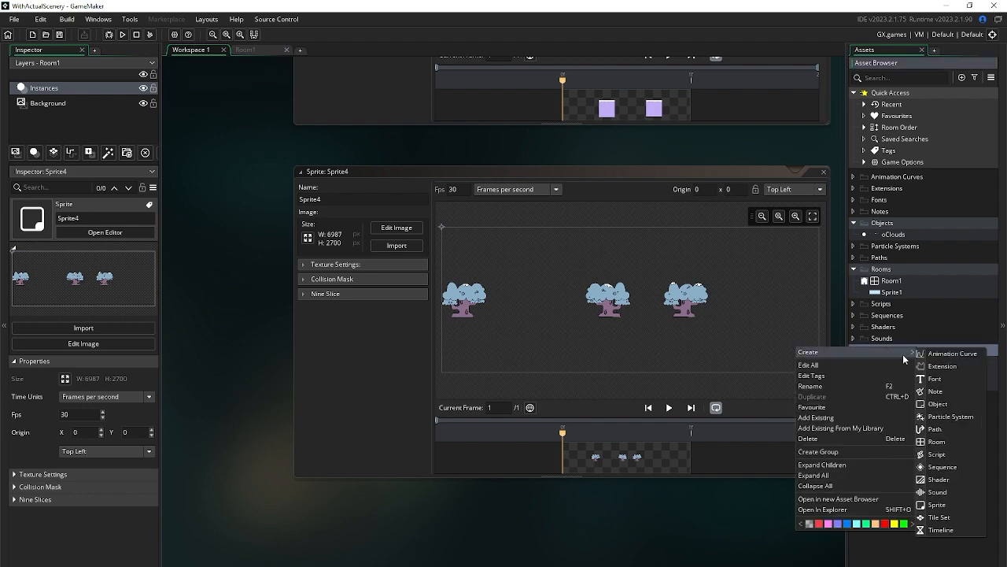
pyautogui.click(941, 505)
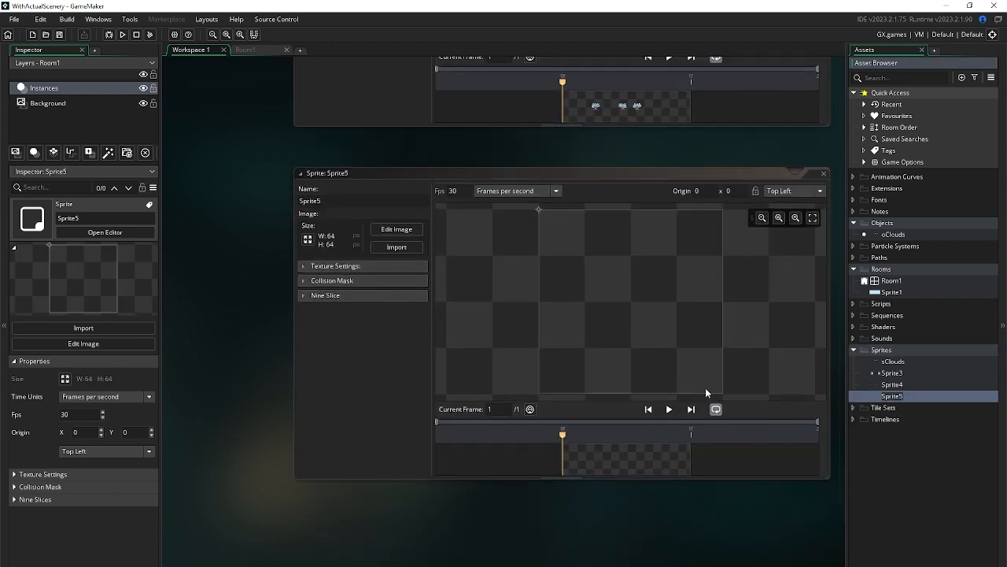
# Rename the back platforms sprite as sBackCol
pyautogui.moveTo(237, 382)
pyautogui.mouseDown(button='middle')
pyautogui.moveTo(238, 287)
pyautogui.moveTo(238, 365)
pyautogui.mouseUp(button='middle')
pyautogui.moveTo(272, 175); pyautogui.dragTo(255, 427, button='middle')
pyautogui.moveTo(242, 291); pyautogui.dragTo(238, 382, button='middle')
pyautogui.moveTo(239, 241); pyautogui.dragTo(254, 473, button='middle')
pyautogui.moveTo(270, 286)
pyautogui.mouseDown(button='middle')
pyautogui.moveTo(270, 566)
pyautogui.moveTo(286, 293)
pyautogui.mouseUp(button='middle')
pyautogui.moveTo(347, 280); pyautogui.dragTo(284, 278)
pyautogui.write('s')
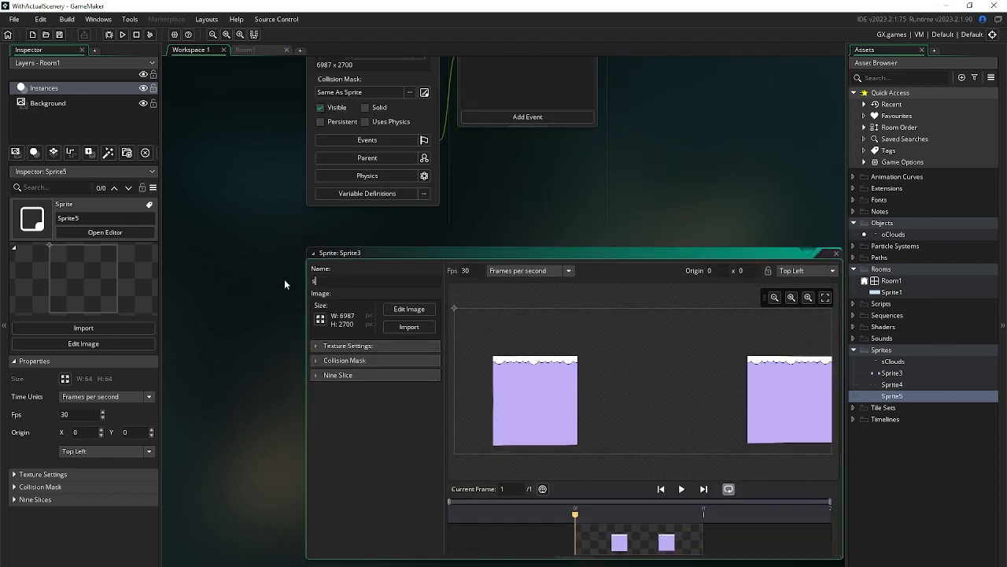
pyautogui.write('BackCol')
pyautogui.click(260, 333)
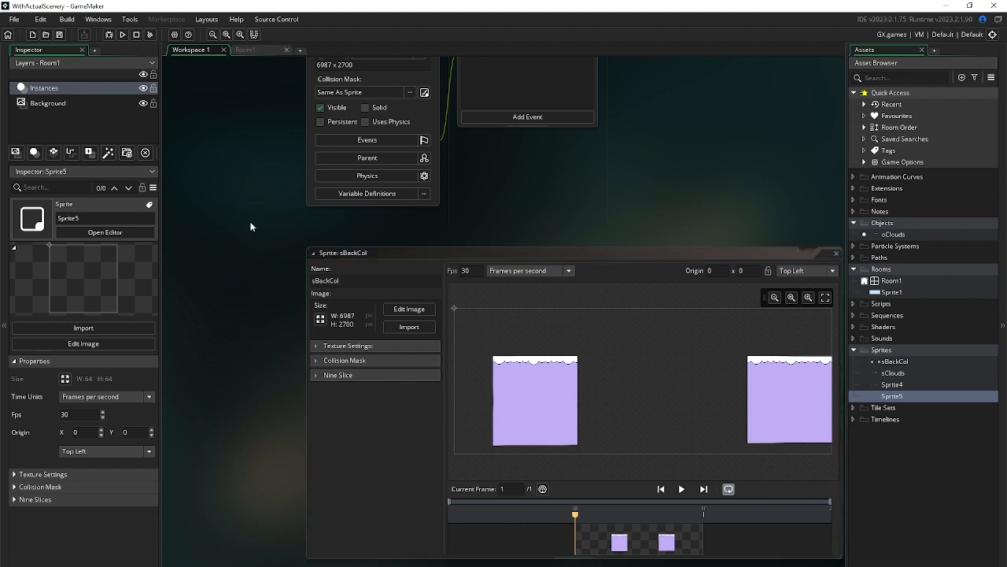
# Rename the sprite with the three trees as sTrees
pyautogui.moveTo(264, 346); pyautogui.dragTo(244, 0, button='middle')
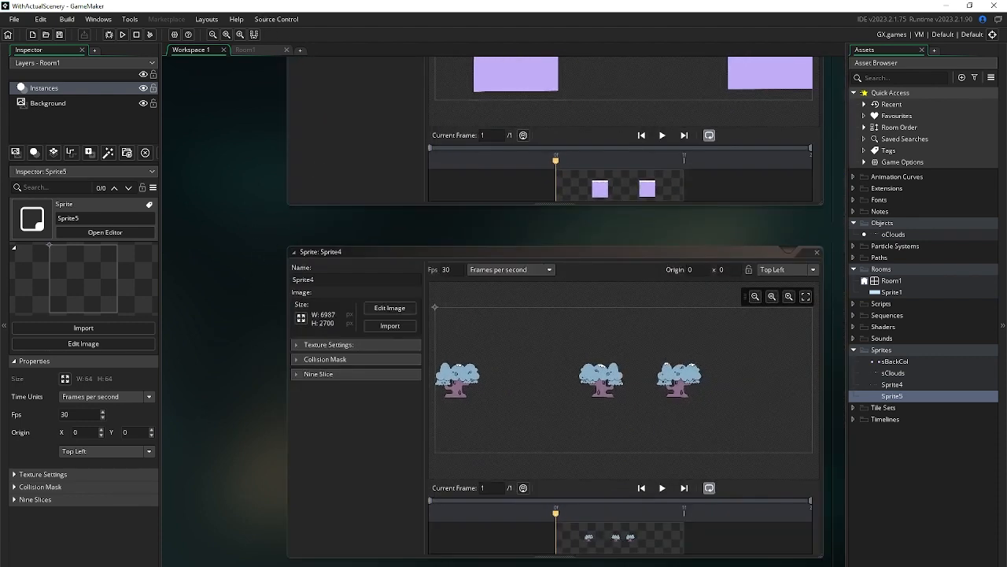
pyautogui.click(313, 281)
pyautogui.write('s')
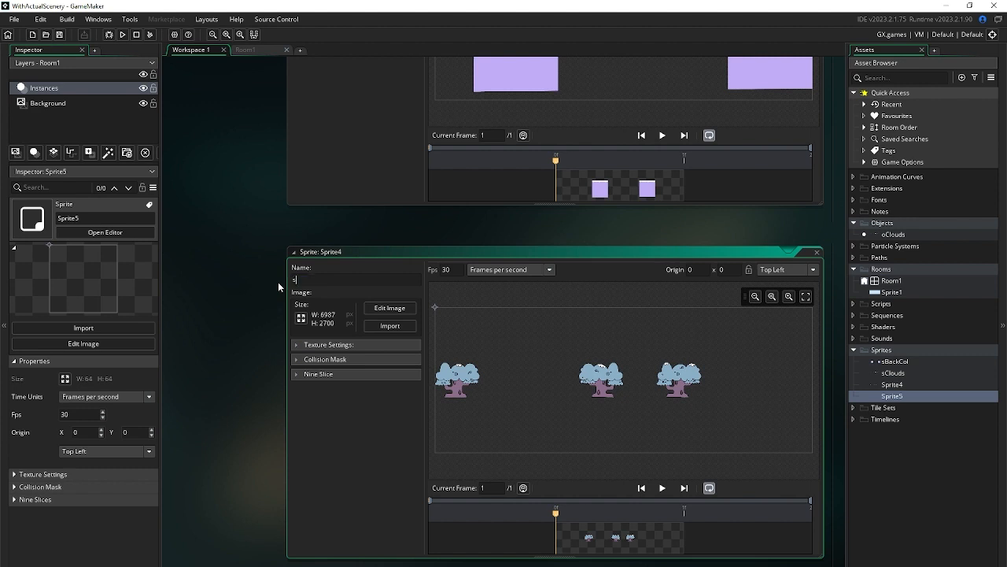
pyautogui.write('Trees')
pyautogui.press('Return')
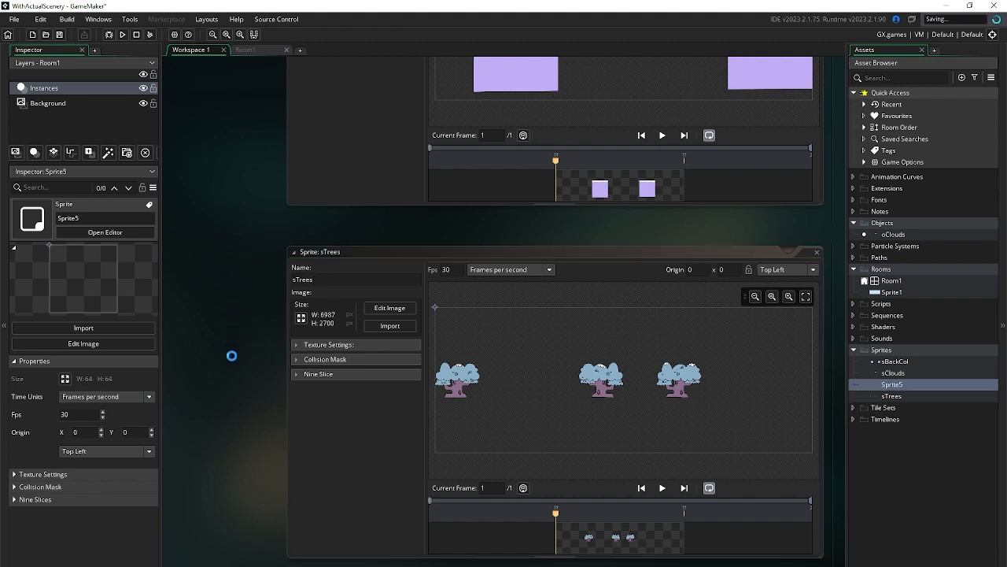
# Import the image "Winter layer 3 front platforms" into the empty Sprite5, accepting the import
pyautogui.scroll(-1, 236, 359)
pyautogui.moveTo(237, 356); pyautogui.dragTo(241, 138, button='middle')
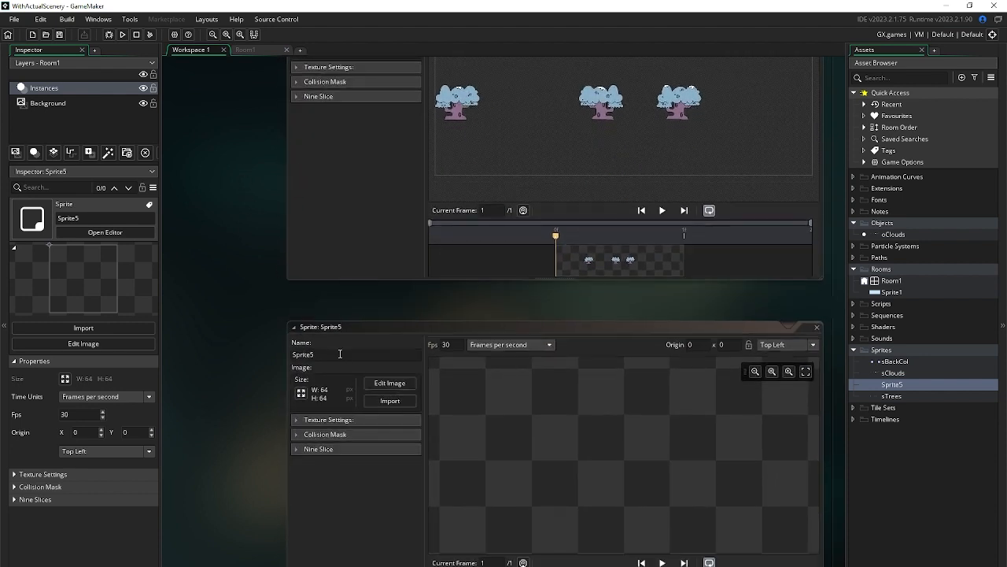
pyautogui.moveTo(341, 353); pyautogui.dragTo(281, 355)
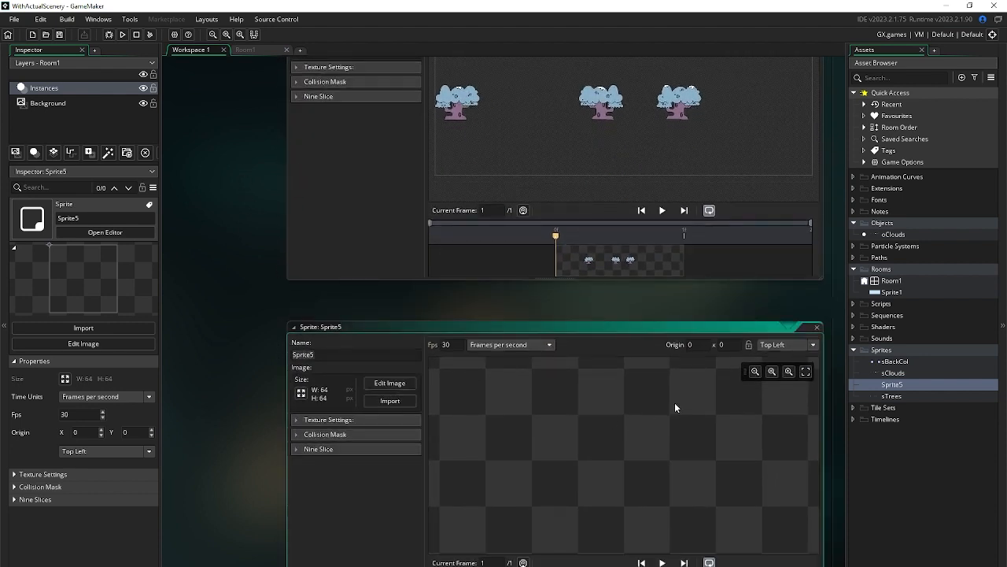
pyautogui.click(391, 400)
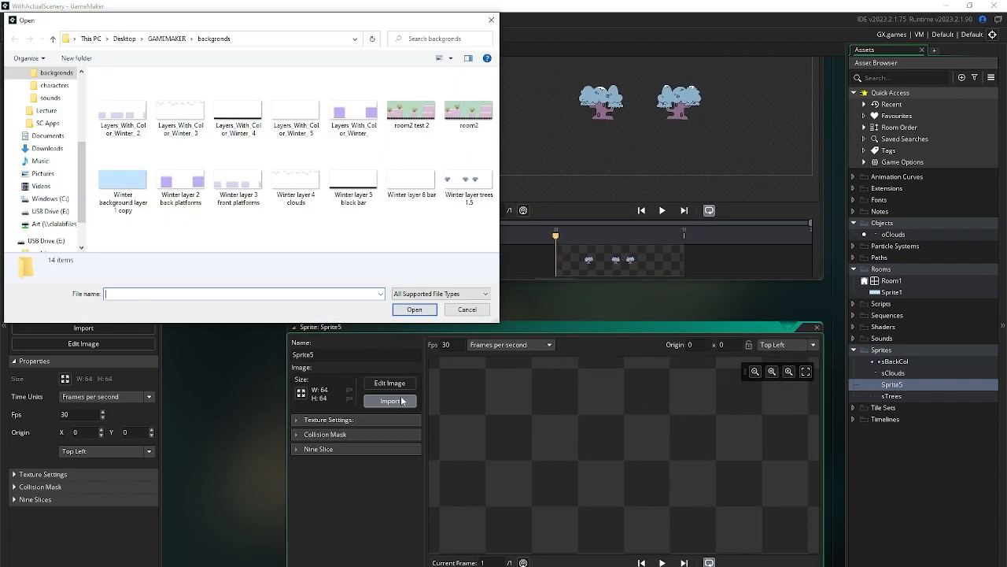
pyautogui.click(239, 185)
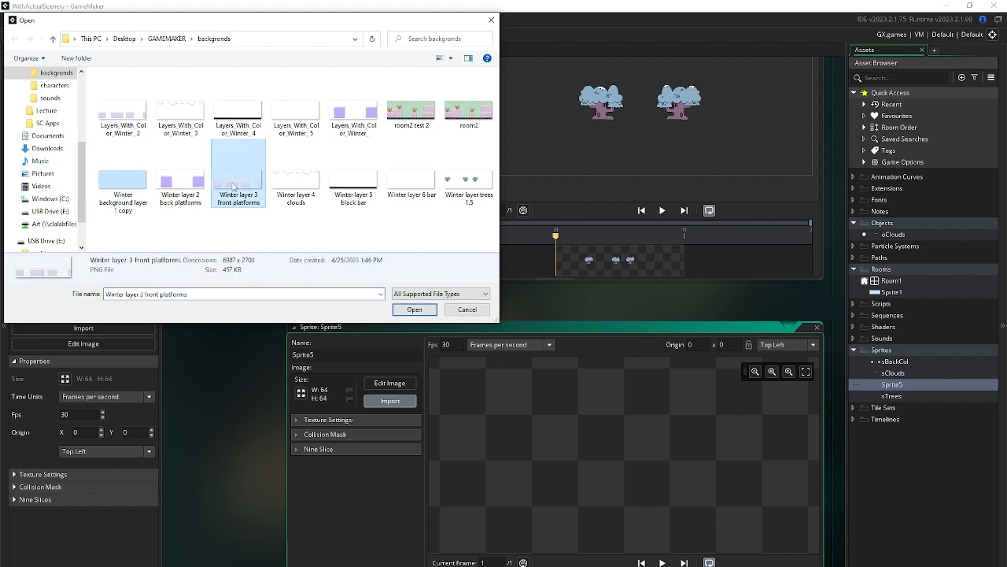
pyautogui.click(403, 310)
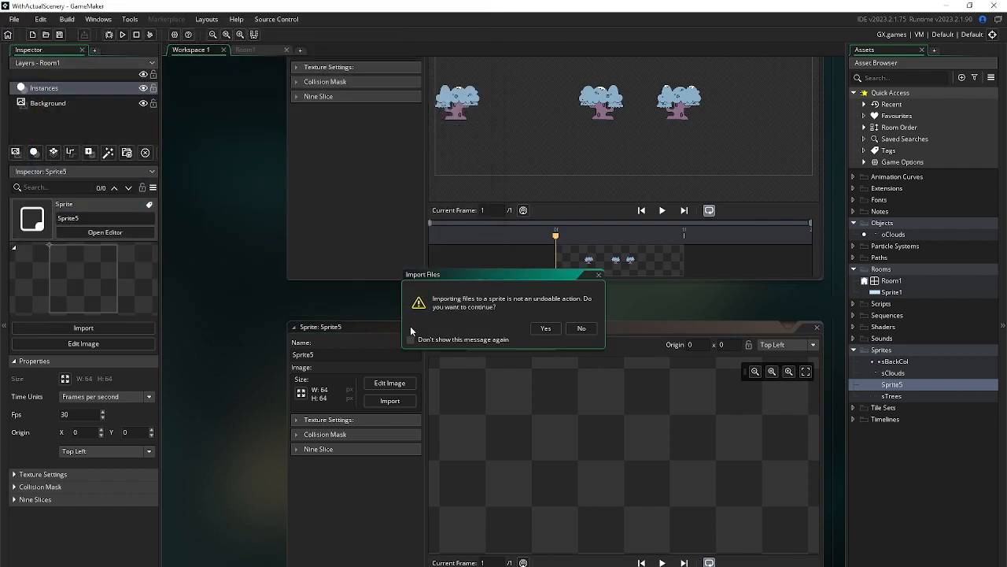
pyautogui.click(540, 328)
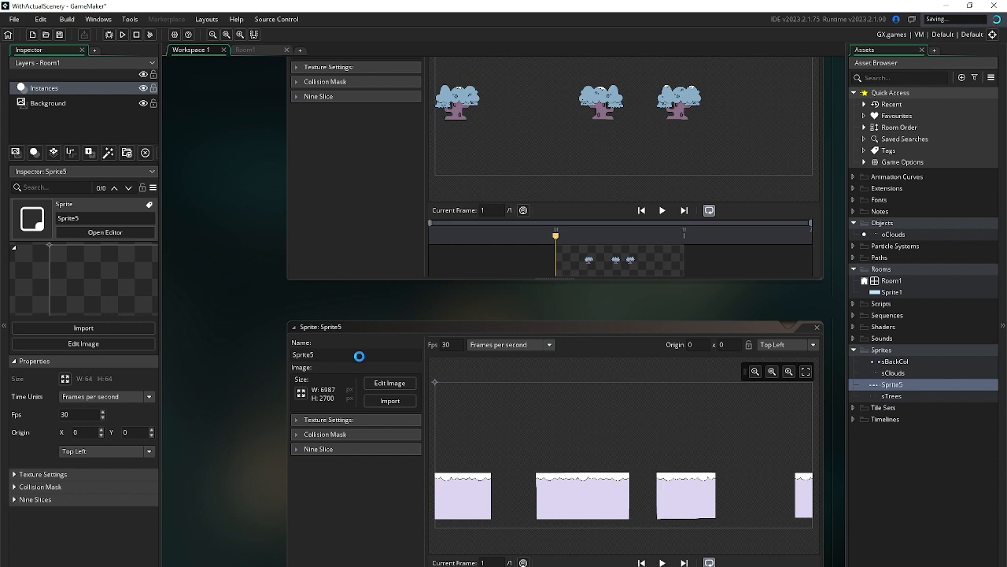
# Rename the front platforms sprite as sFrontCol
pyautogui.moveTo(345, 355); pyautogui.dragTo(267, 348)
pyautogui.write('sFront')
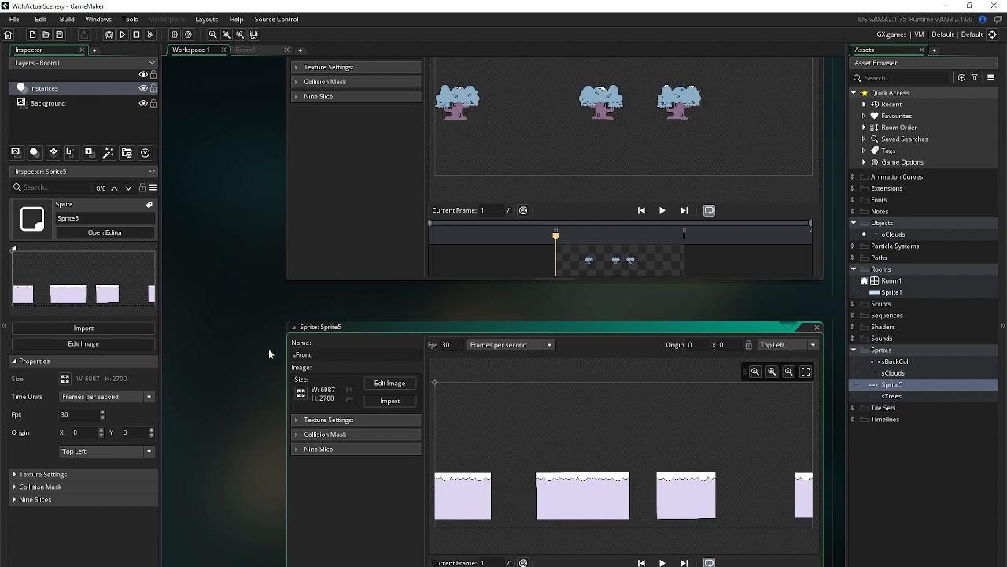
pyautogui.write('Col')
pyautogui.click(269, 353)
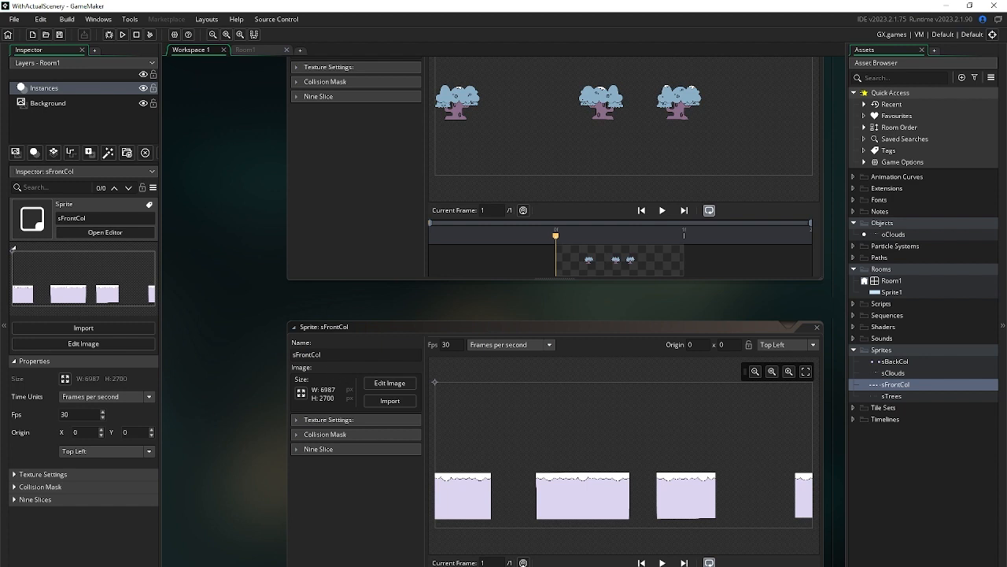
# Create a new sprite in the Sprites group and import the image "Winter layer 5 black bar" into it, accepting the import
pyautogui.rightClick(947, 348)
pyautogui.moveTo(941, 355)
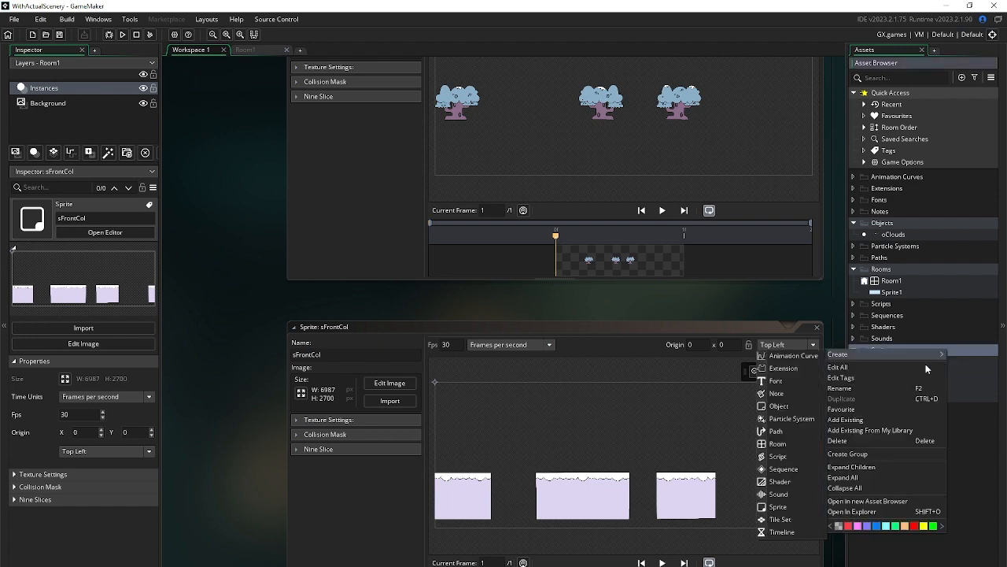
pyautogui.click(787, 506)
pyautogui.click(398, 251)
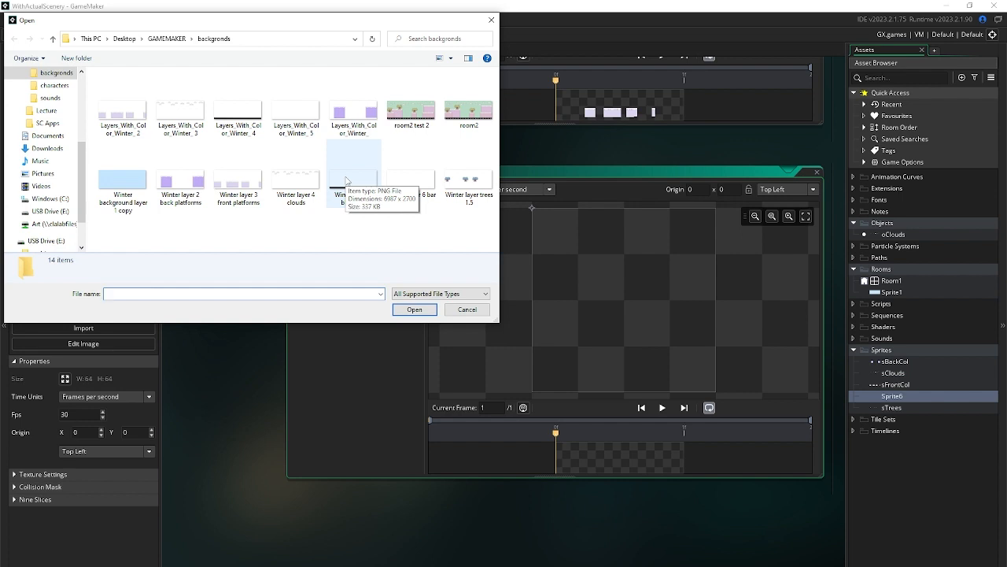
pyautogui.click(346, 180)
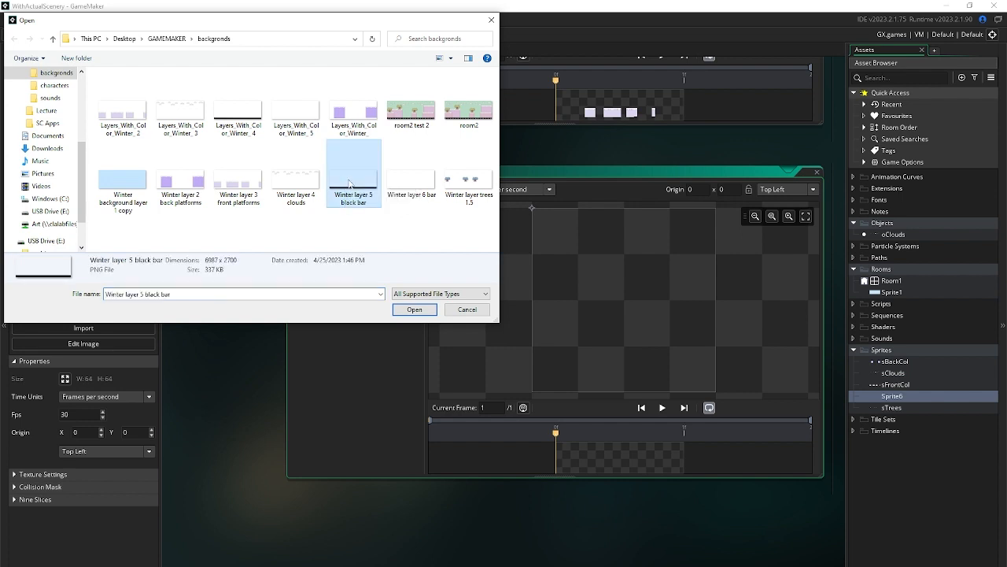
pyautogui.click(415, 309)
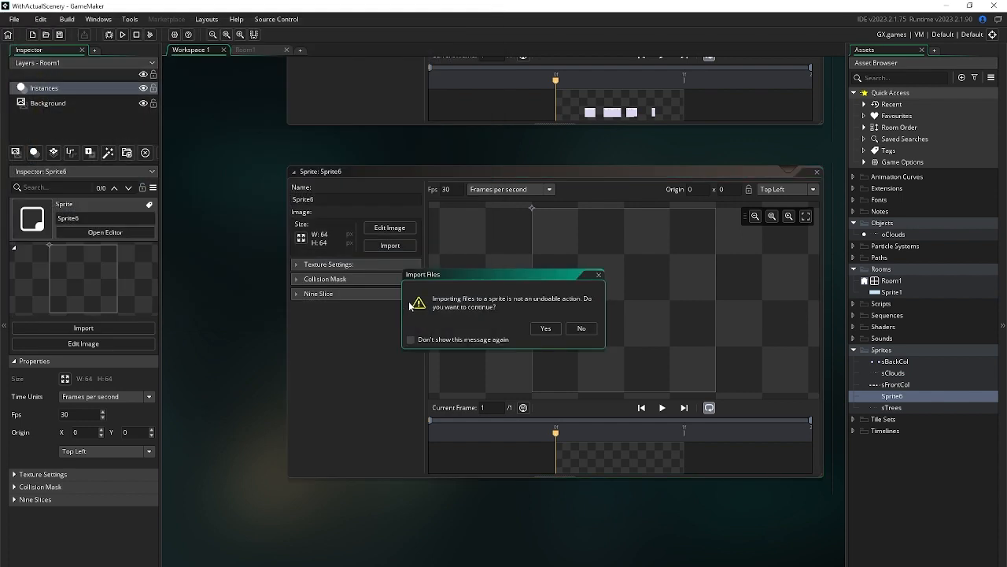
pyautogui.click(545, 328)
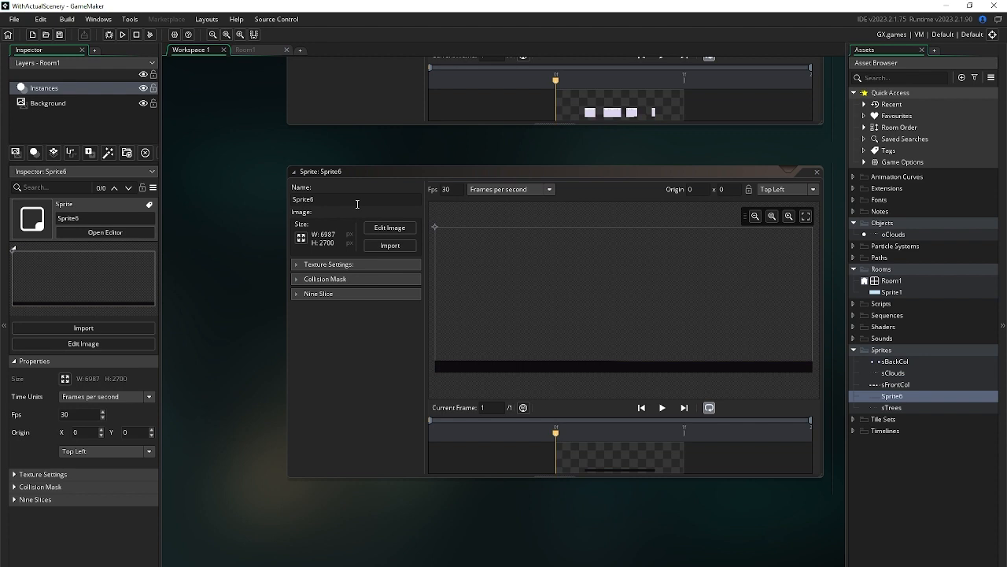
# Rename the black bar sprite as sBlackBat
pyautogui.click(287, 199)
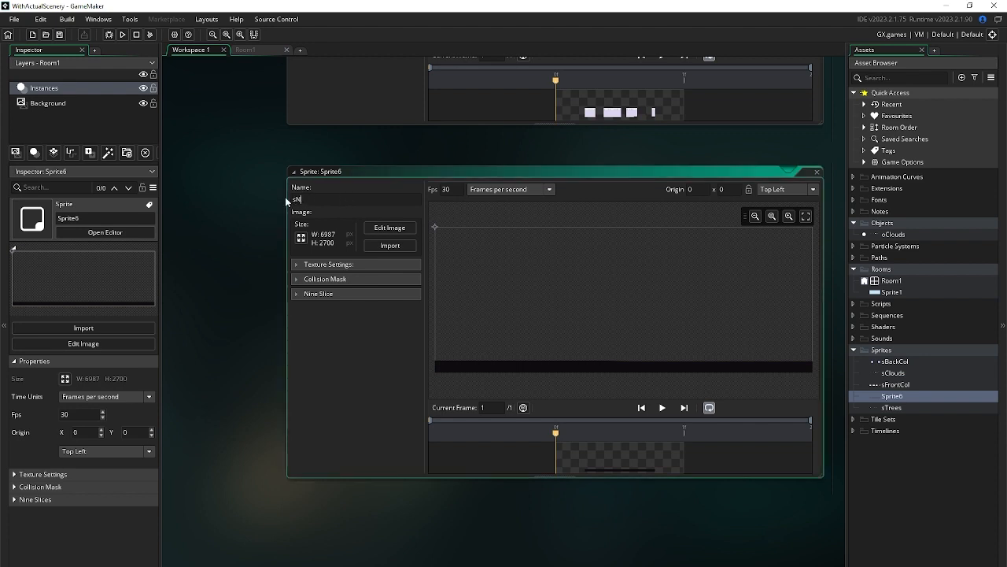
pyautogui.press('BackSpace')
pyautogui.write('BlackBat')
pyautogui.click(918, 349)
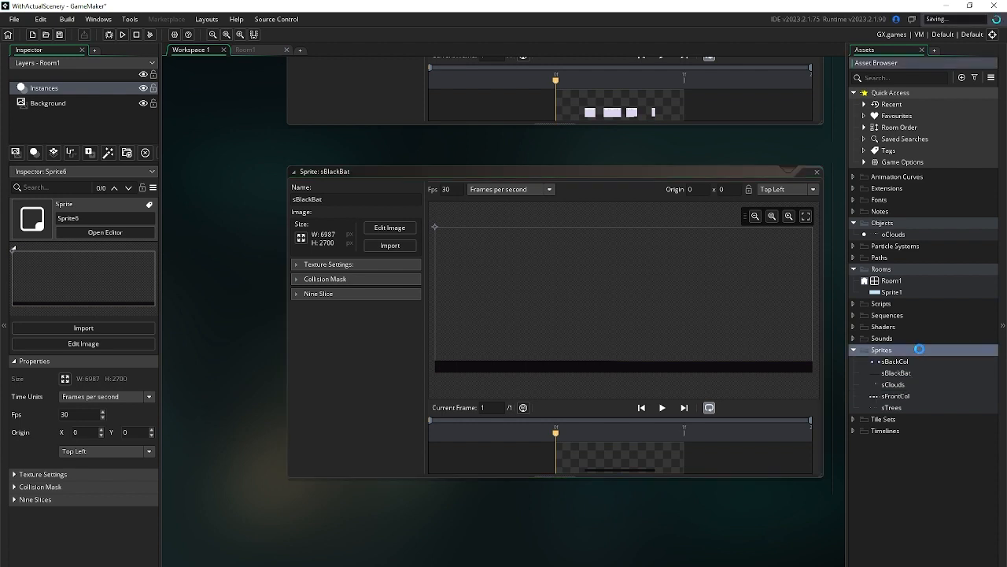
# Create another sprite in the Sprites group and import the image "Winter layer 6 bar" into it, accepting the import
pyautogui.rightClick(919, 349)
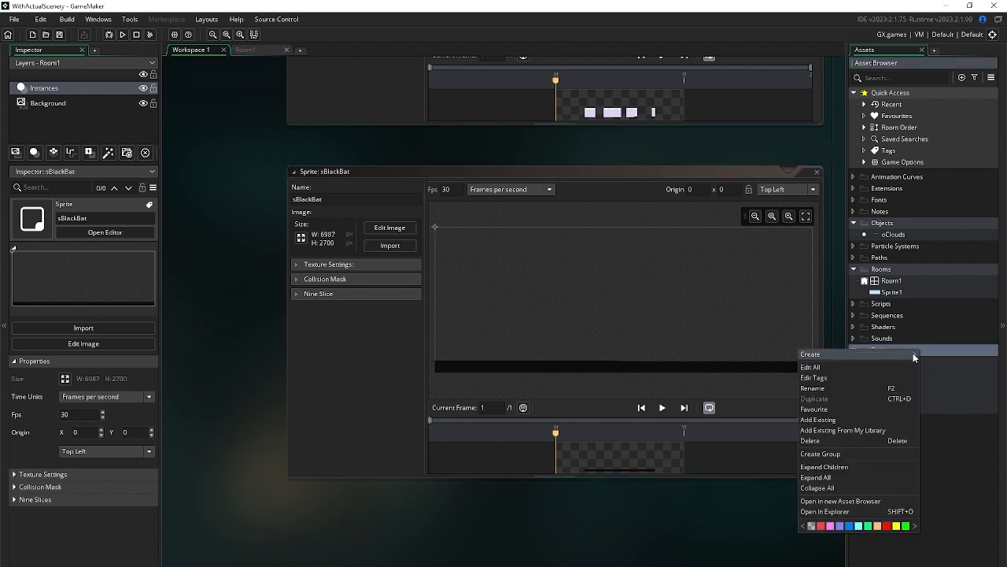
pyautogui.moveTo(913, 354)
pyautogui.click(954, 507)
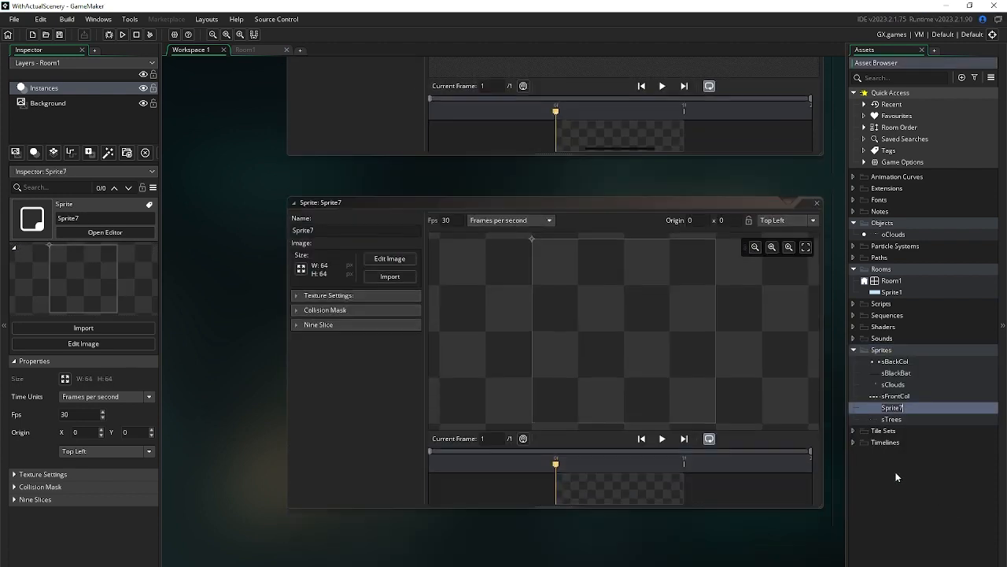
pyautogui.click(391, 245)
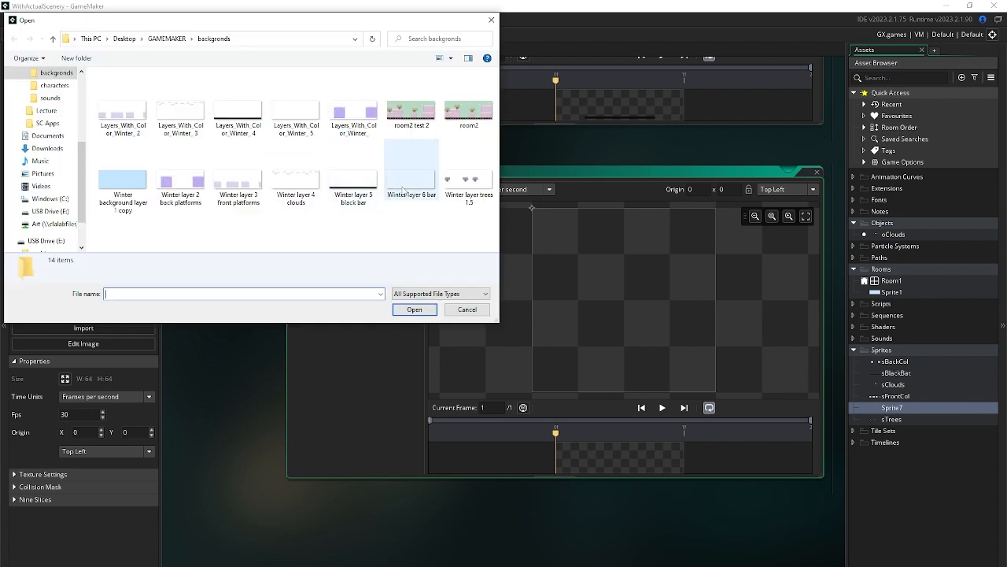
pyautogui.click(406, 190)
pyautogui.click(414, 309)
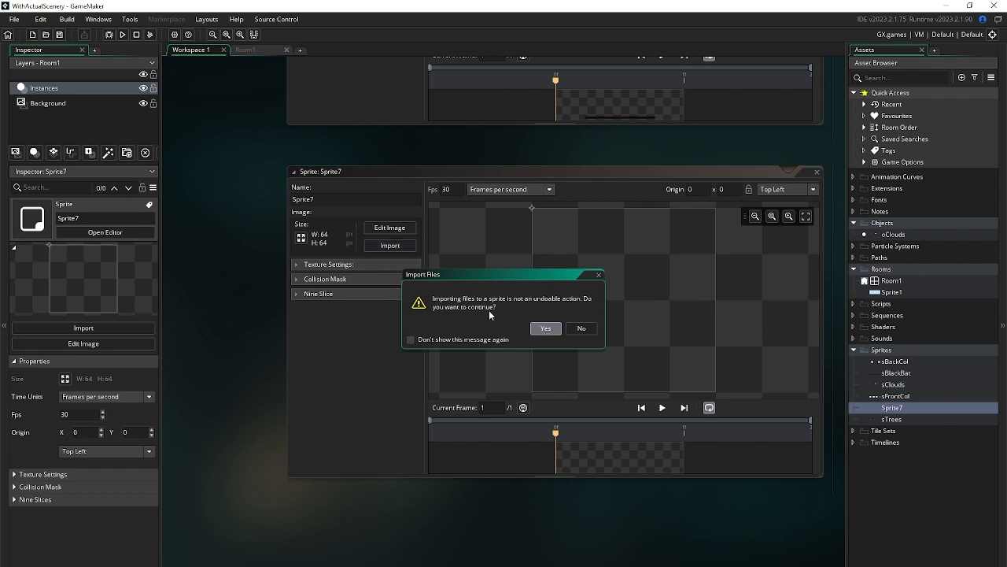
pyautogui.press('Return')
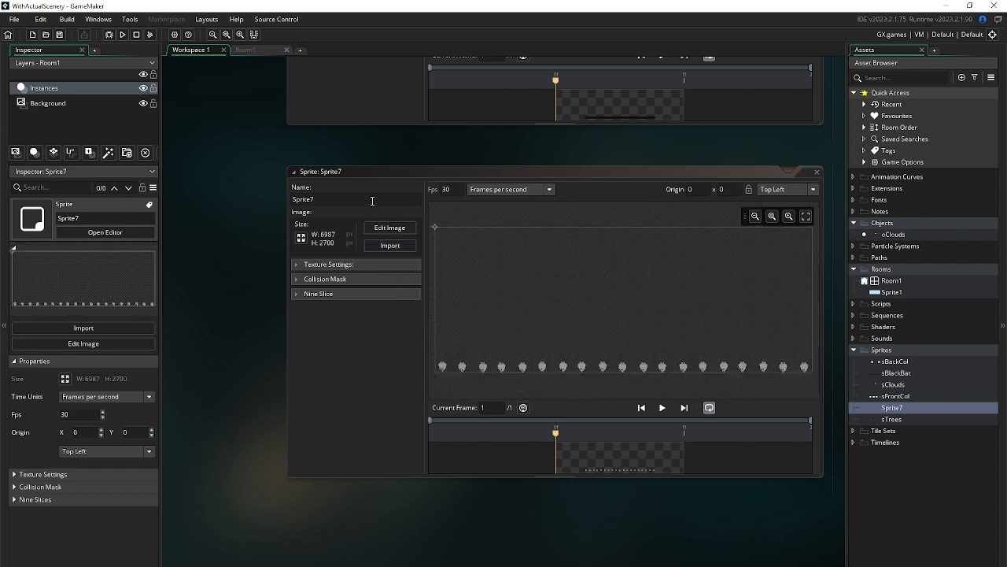
# Rename the sprite with the row of small grey figures as sGhosts
pyautogui.press('BackSpace')
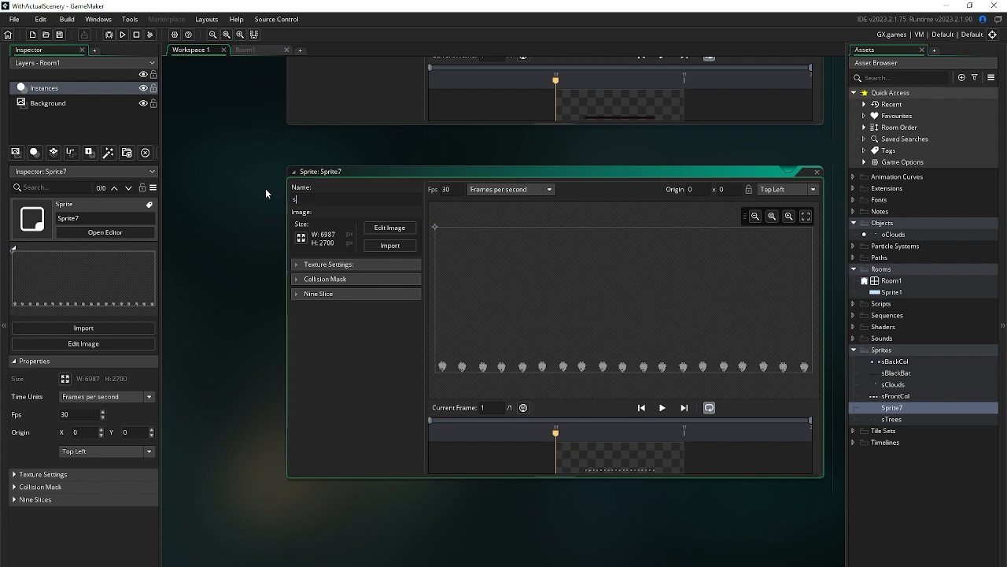
pyautogui.write('sGhosts')
pyautogui.click(402, 353)
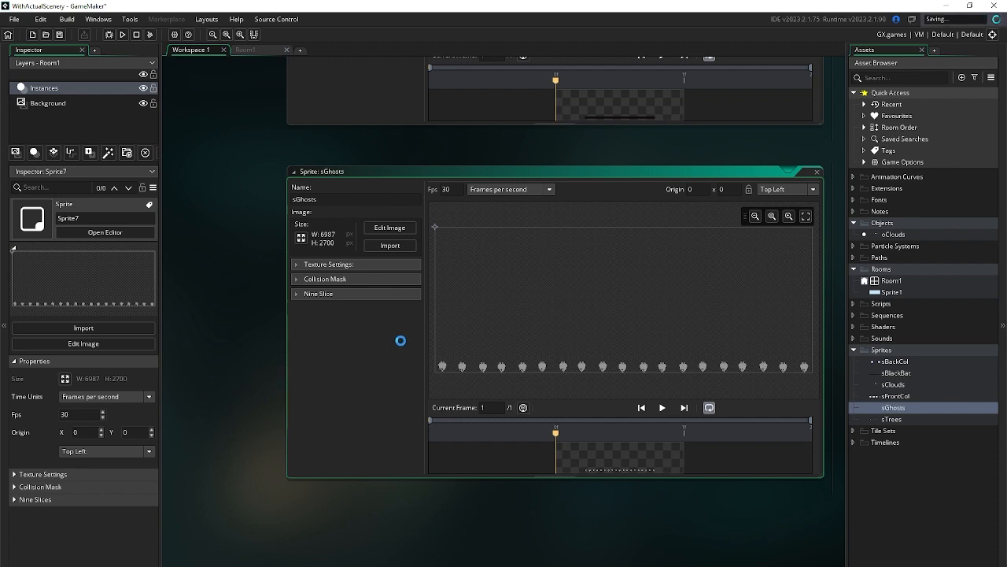
# Open Room1 in the room editor
pyautogui.doubleClick(890, 280)
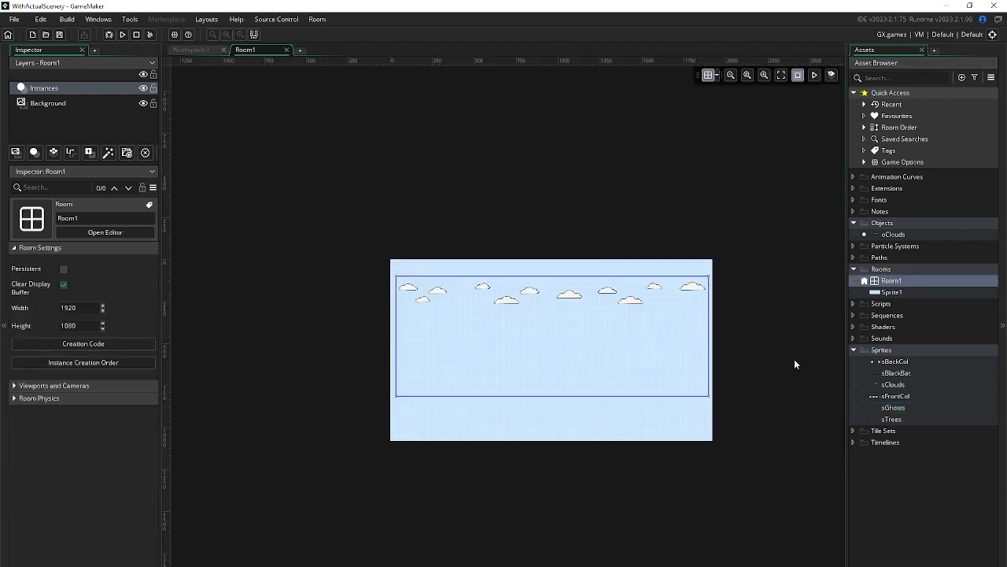
pyautogui.moveTo(721, 476); pyautogui.dragTo(643, 372, button='middle')
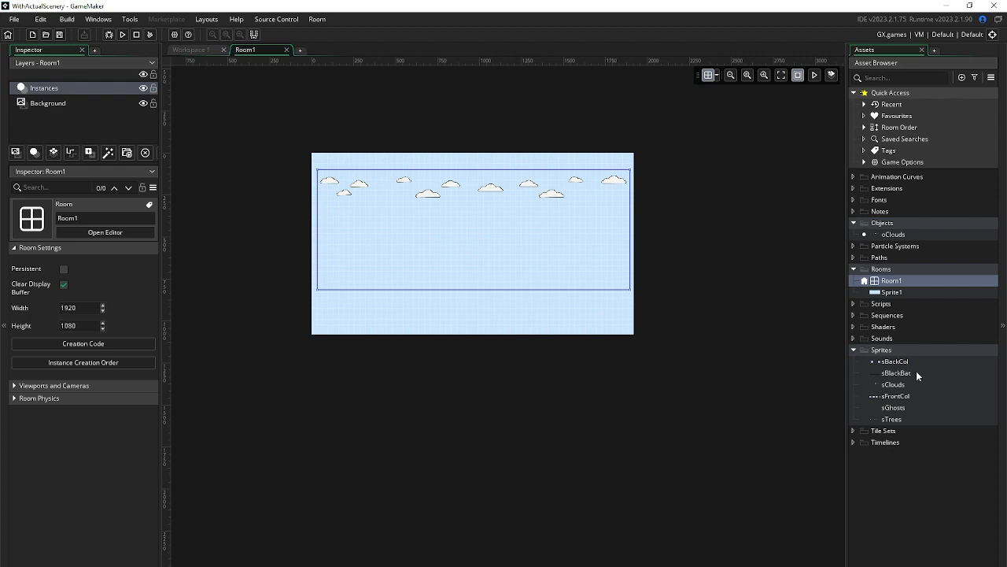
pyautogui.click(897, 420)
pyautogui.moveTo(900, 418); pyautogui.dragTo(545, 309)
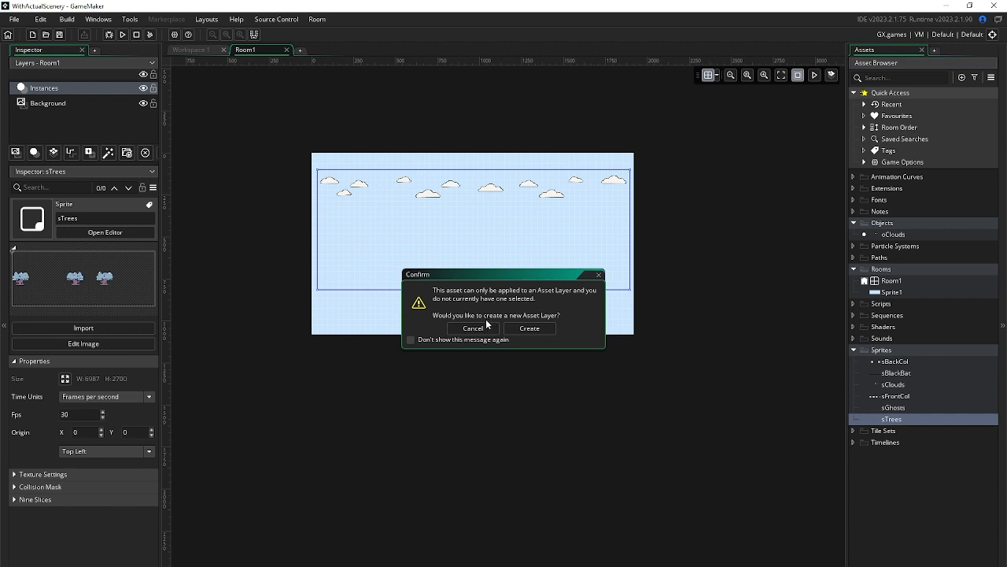
pyautogui.click(599, 275)
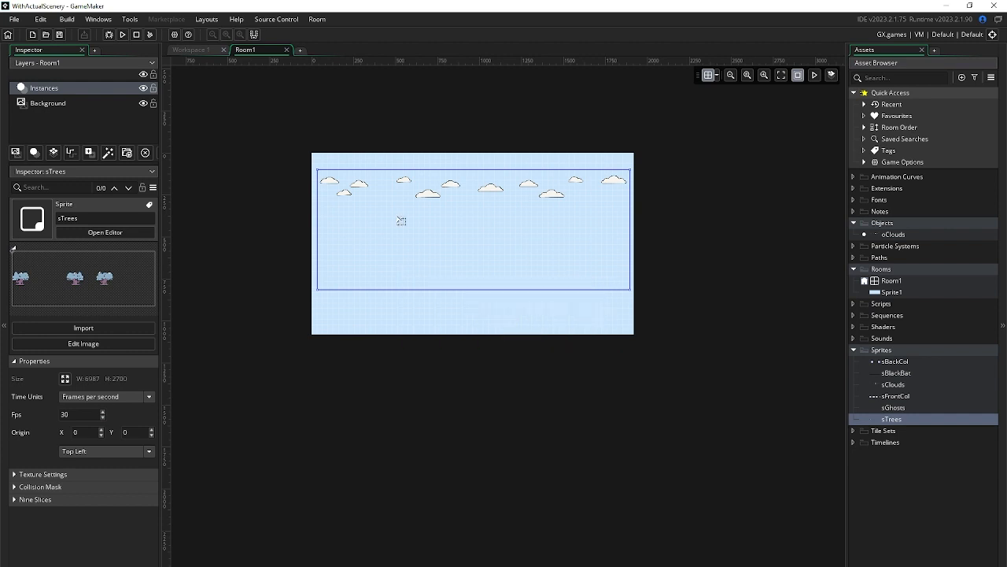
pyautogui.click(100, 93)
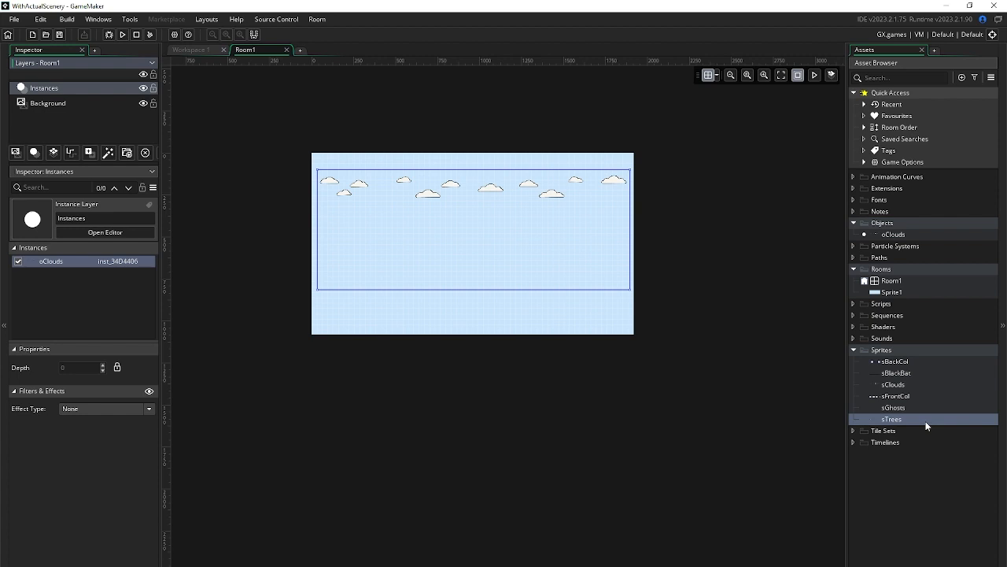
# Place the sTrees sprite in the room on a newly created asset layer, at about X 1120, Y 192
pyautogui.moveTo(927, 426); pyautogui.dragTo(562, 275)
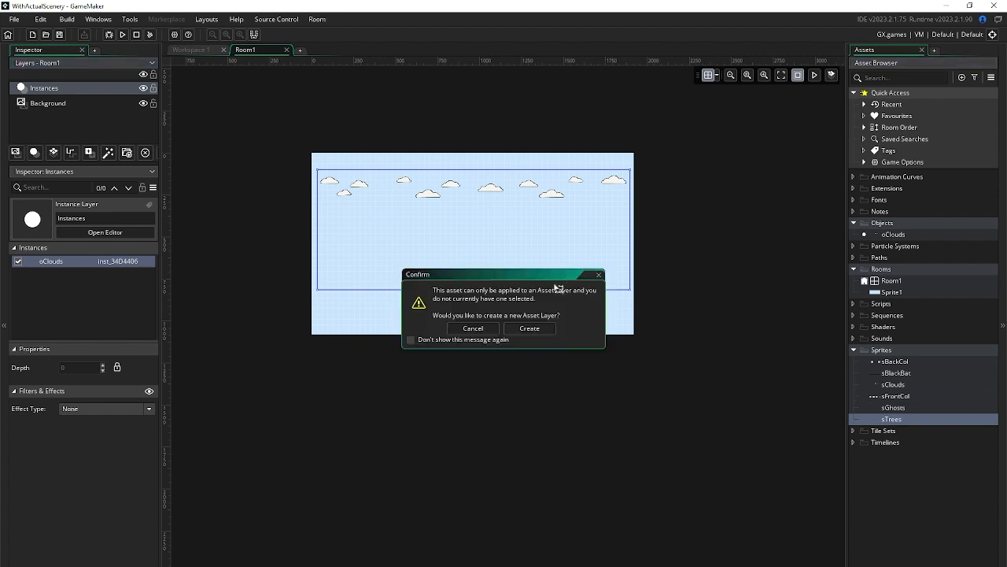
pyautogui.click(521, 328)
pyautogui.moveTo(620, 457); pyautogui.dragTo(560, 376)
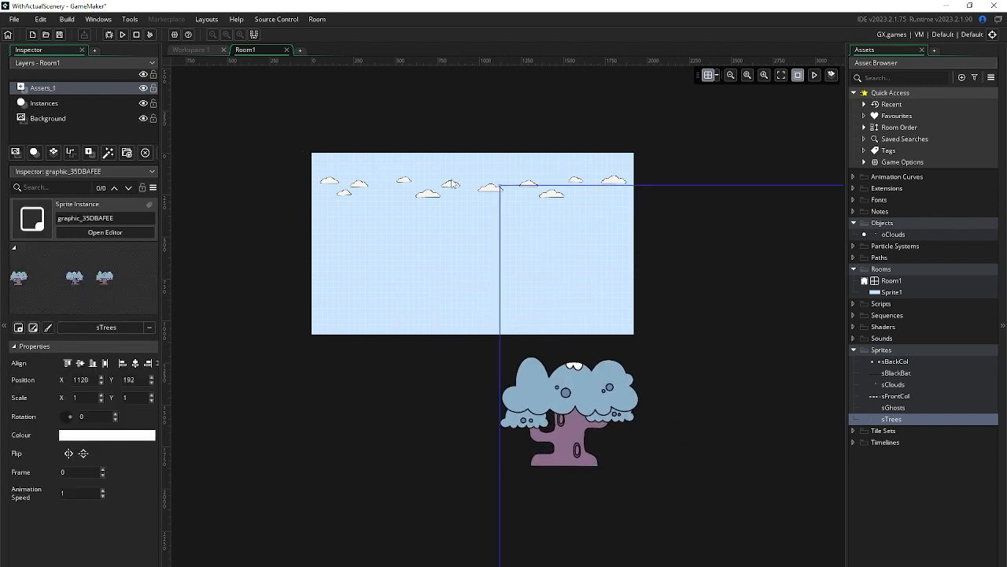
# Scale the trees graphic down to about 0.284 and place it at X 160, Y 224, with all three trees inside the room
pyautogui.moveTo(499, 187); pyautogui.dragTo(395, 283)
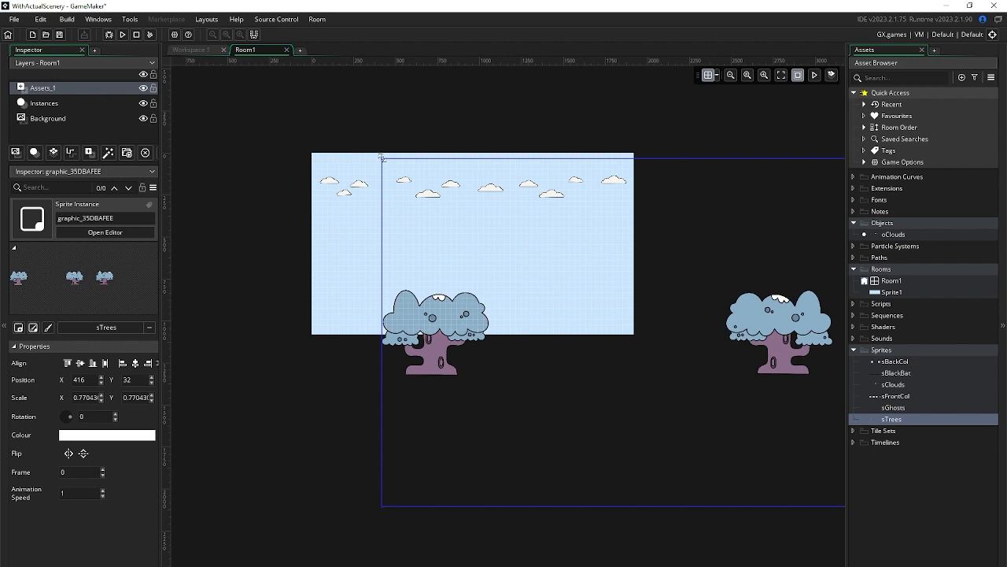
pyautogui.moveTo(386, 159); pyautogui.dragTo(351, 212)
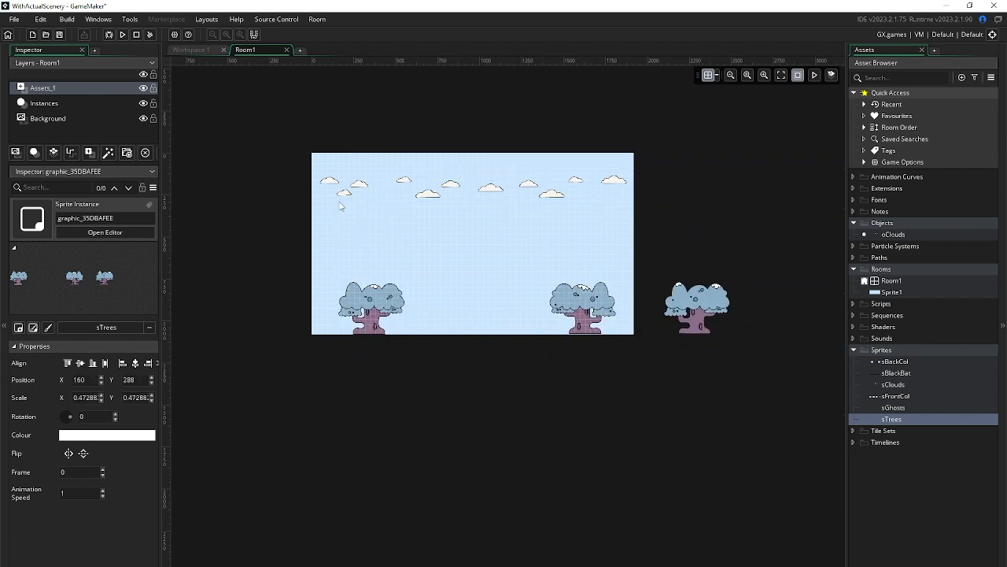
pyautogui.moveTo(339, 198); pyautogui.dragTo(642, 321)
pyautogui.moveTo(667, 365); pyautogui.dragTo(359, 227)
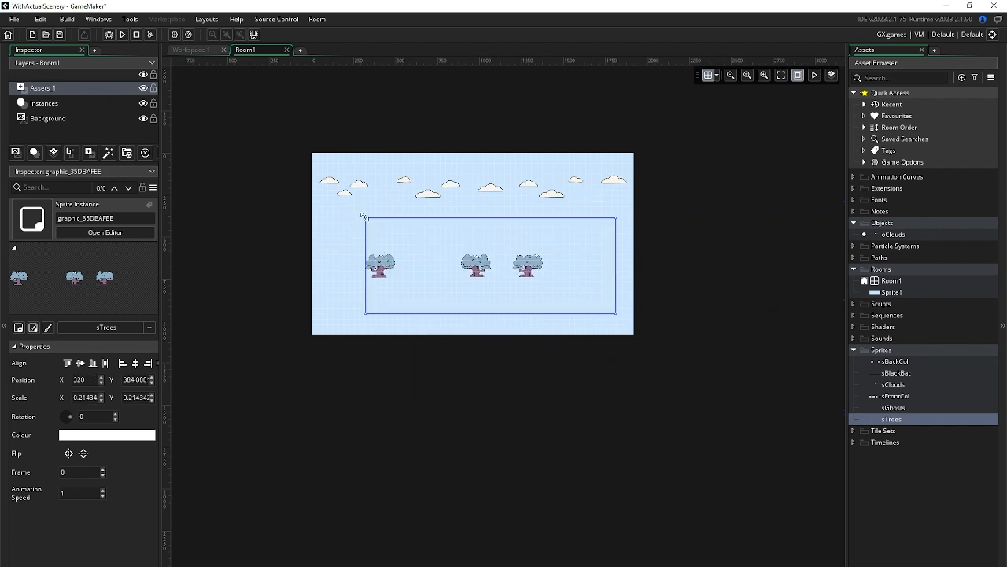
pyautogui.moveTo(363, 216); pyautogui.dragTo(298, 178)
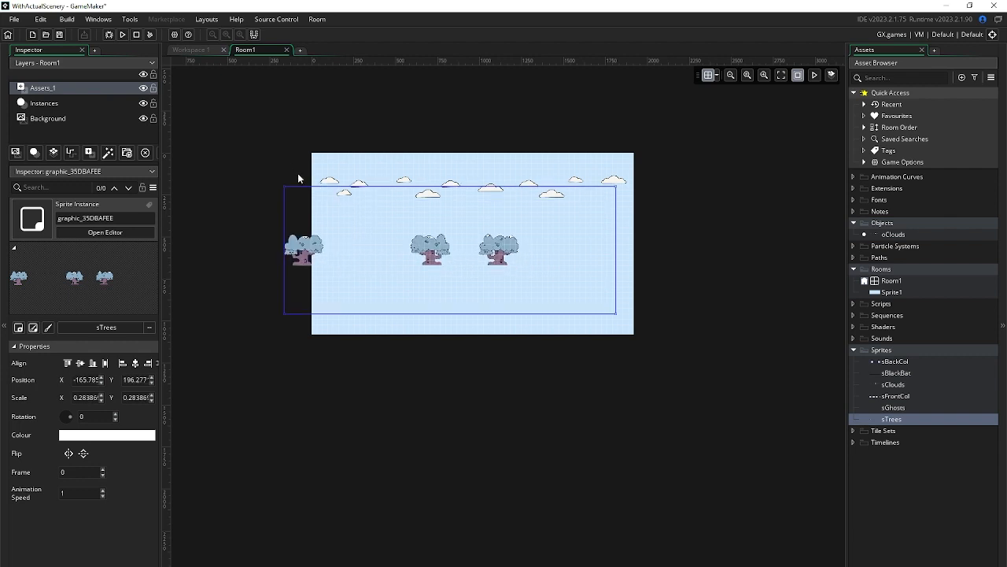
pyautogui.moveTo(314, 246); pyautogui.dragTo(368, 250)
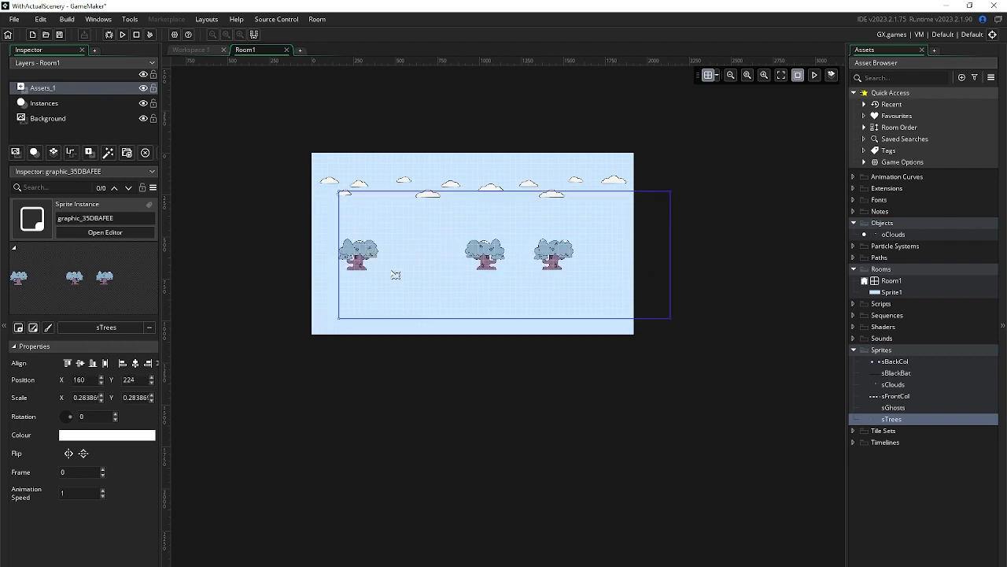
# Turn off the grid in the room view
pyautogui.click(914, 362)
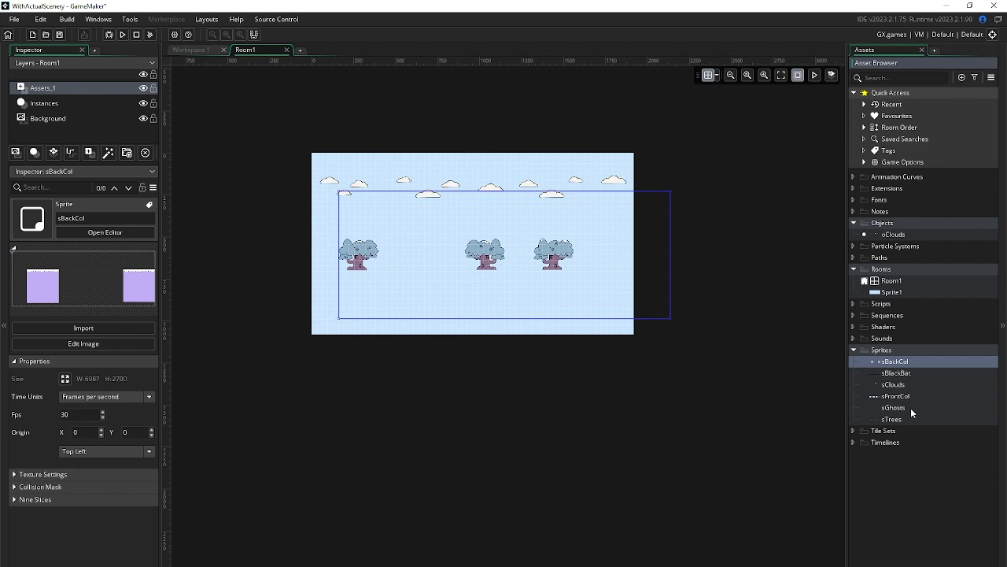
pyautogui.click(717, 77)
pyautogui.click(716, 78)
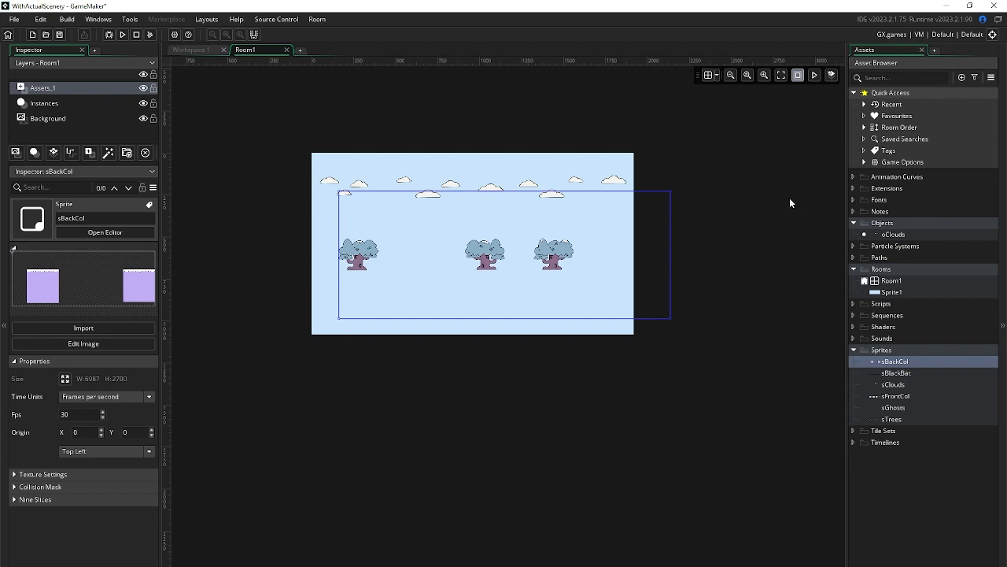
# Create an object named oBackCol in the Objects group and assign the sBackCol sprite to it
pyautogui.click(925, 223)
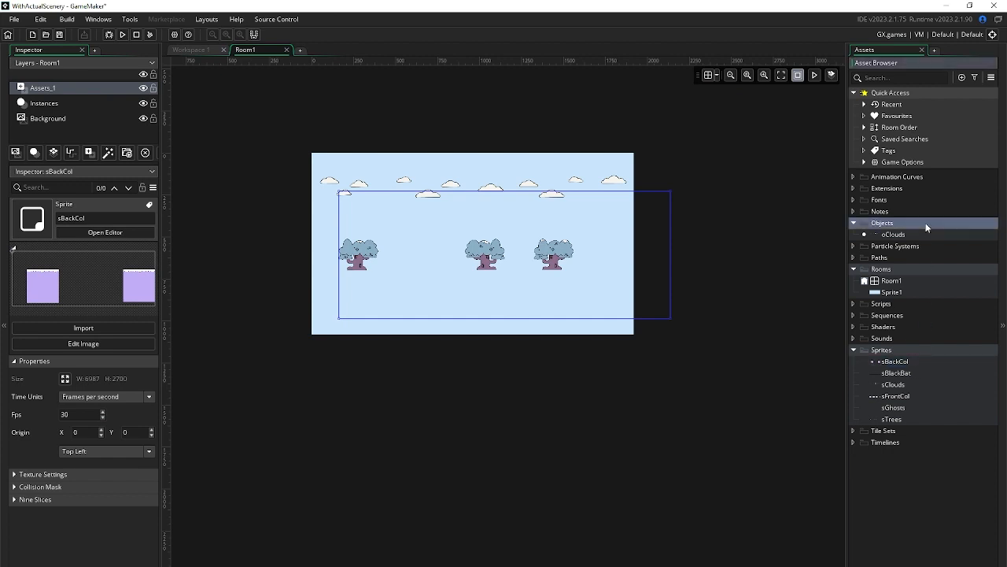
pyautogui.rightClick(925, 221)
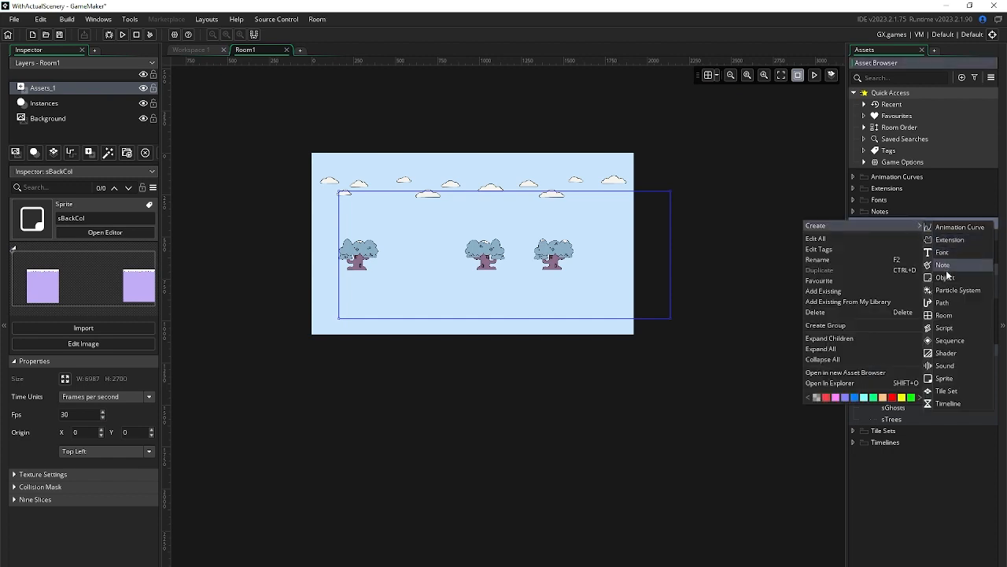
pyautogui.click(956, 279)
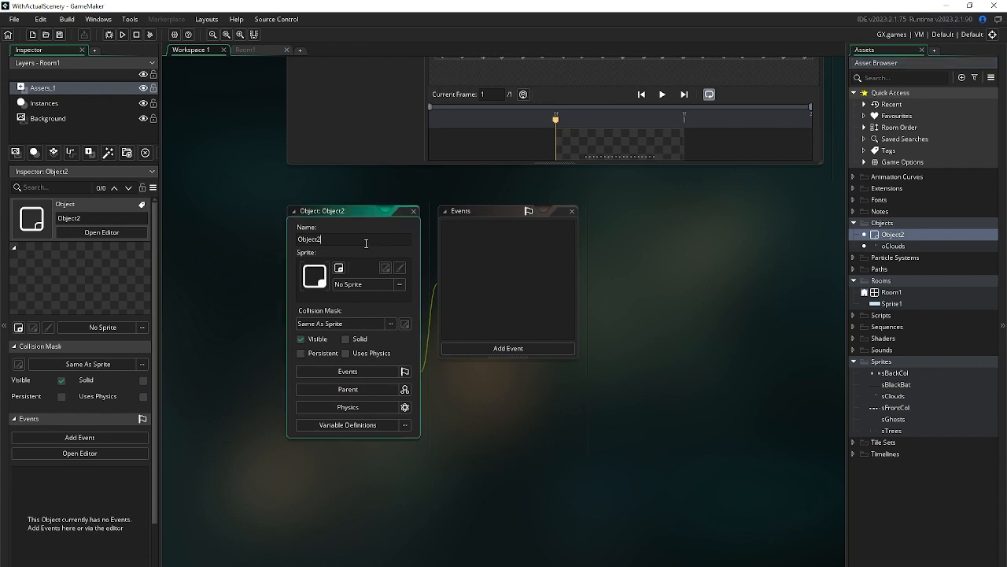
pyautogui.write('oBackCol')
pyautogui.click(351, 284)
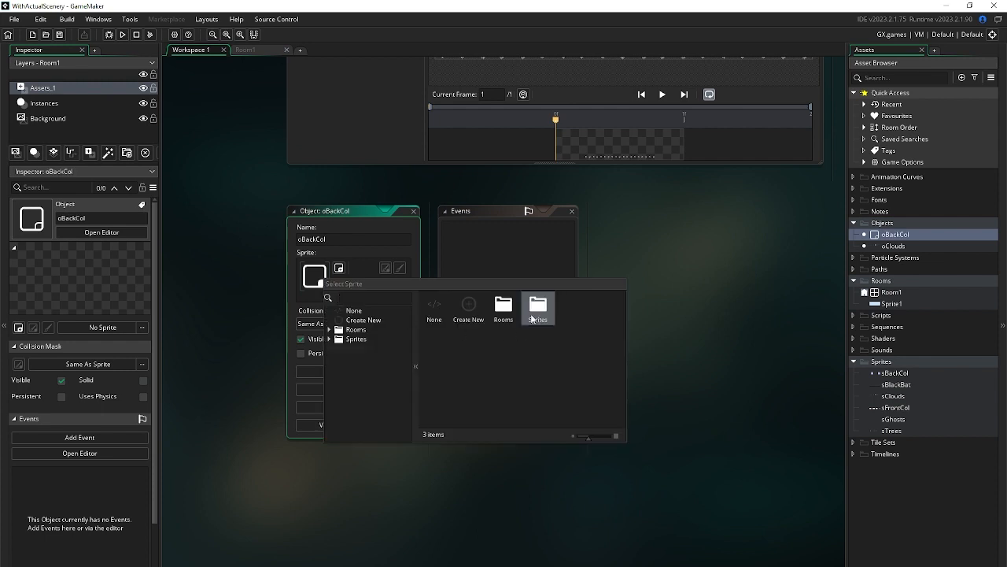
pyautogui.doubleClick(538, 308)
pyautogui.click(476, 312)
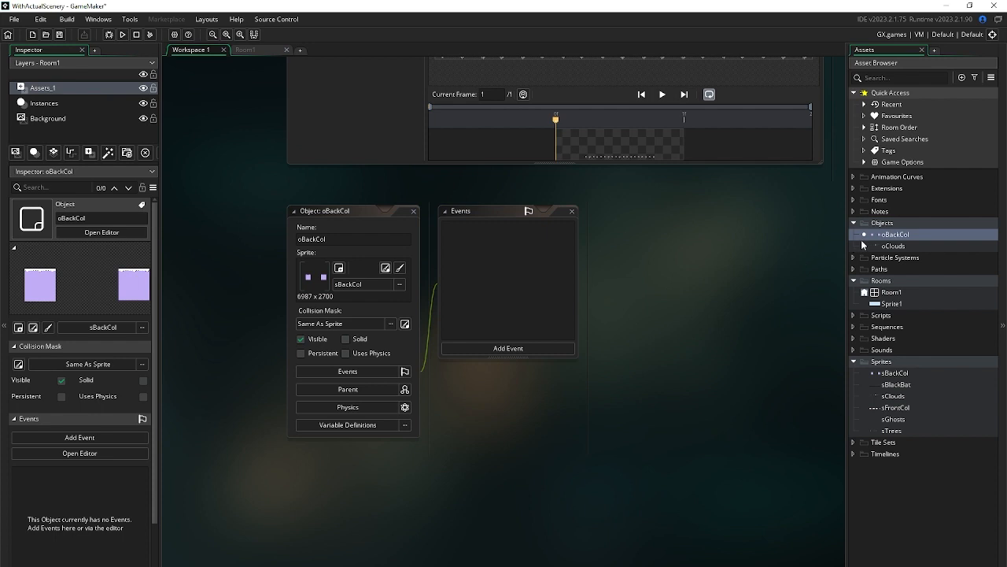
# Place an oBackCol instance on the Instances layer of Room1, at about X 445, Y 324
pyautogui.doubleClick(902, 294)
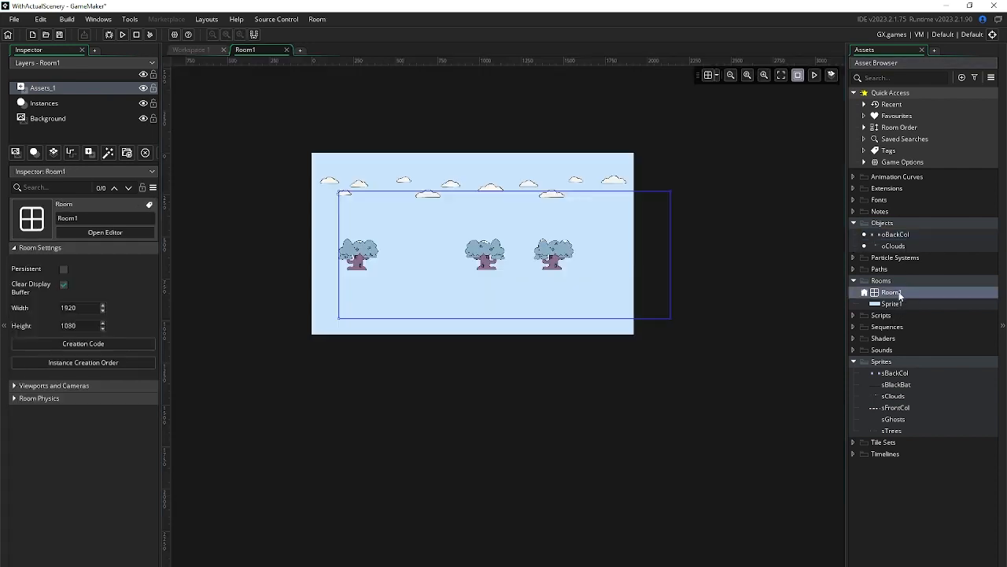
pyautogui.moveTo(894, 236); pyautogui.dragTo(491, 269)
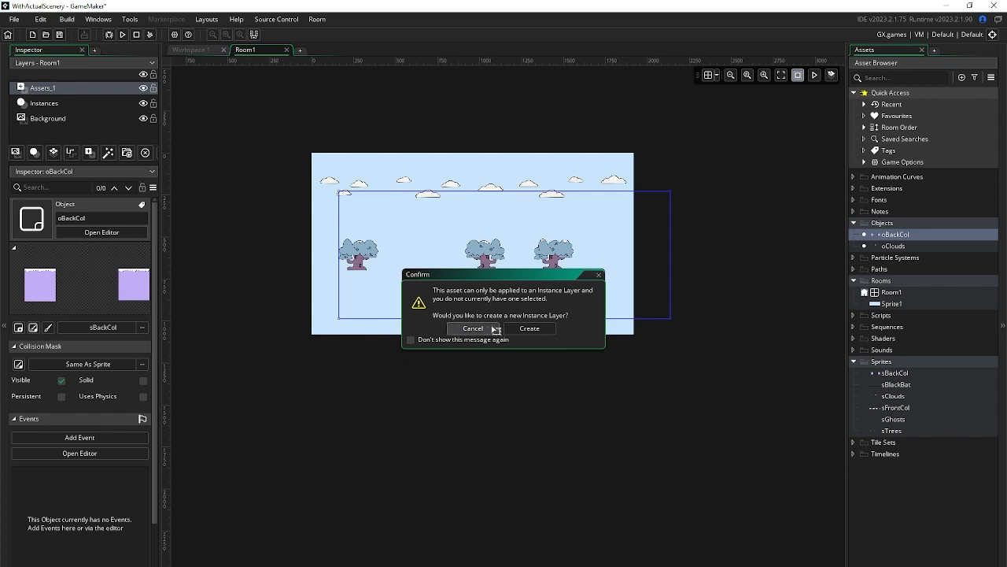
pyautogui.click(601, 274)
pyautogui.click(63, 103)
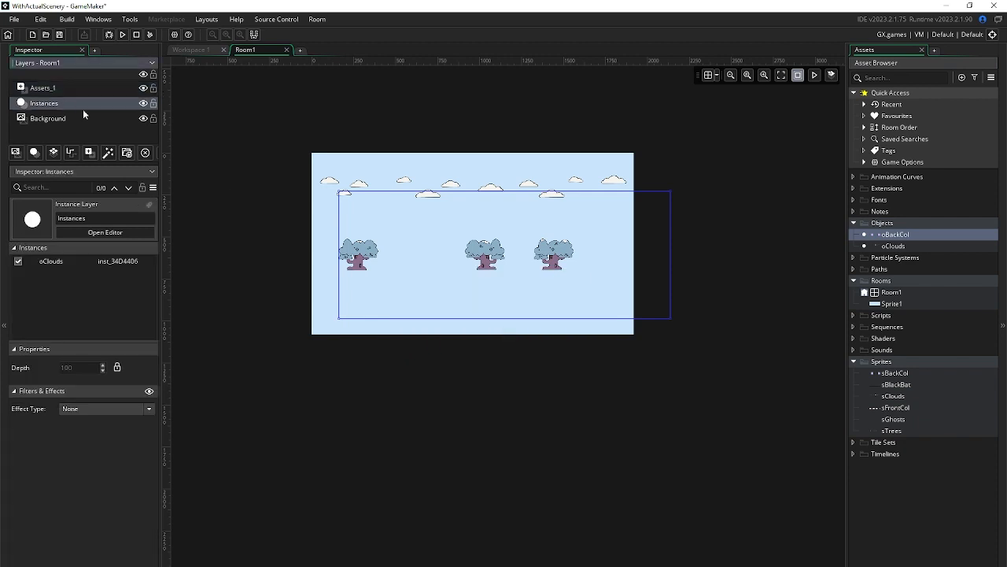
pyautogui.moveTo(865, 234); pyautogui.dragTo(550, 301)
pyautogui.moveTo(666, 451); pyautogui.dragTo(522, 369)
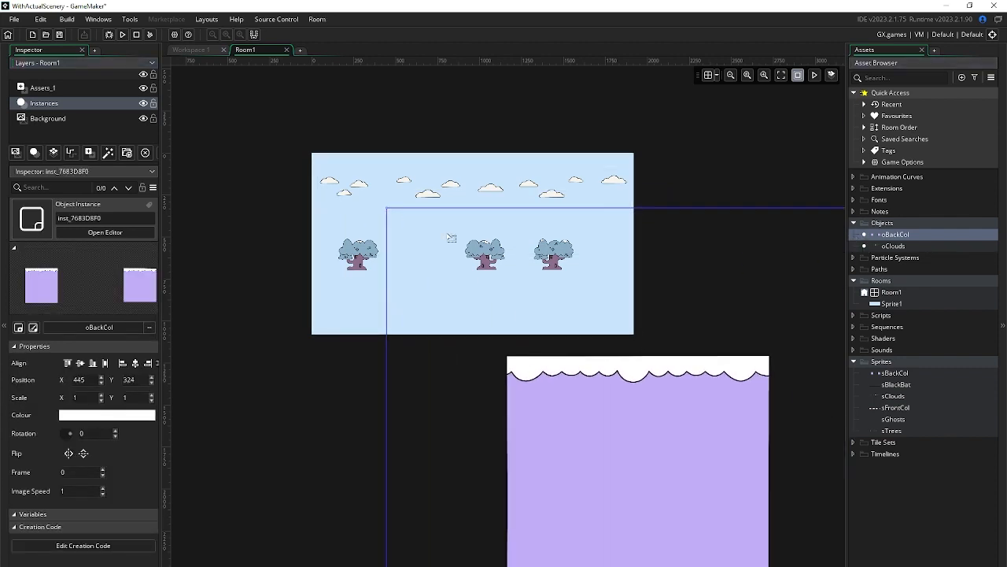
# Scale the oBackCol instance down proportionally to about 0.28 and position both platforms inside the room, at about X -91, Y 381
pyautogui.moveTo(386, 207); pyautogui.dragTo(416, 311)
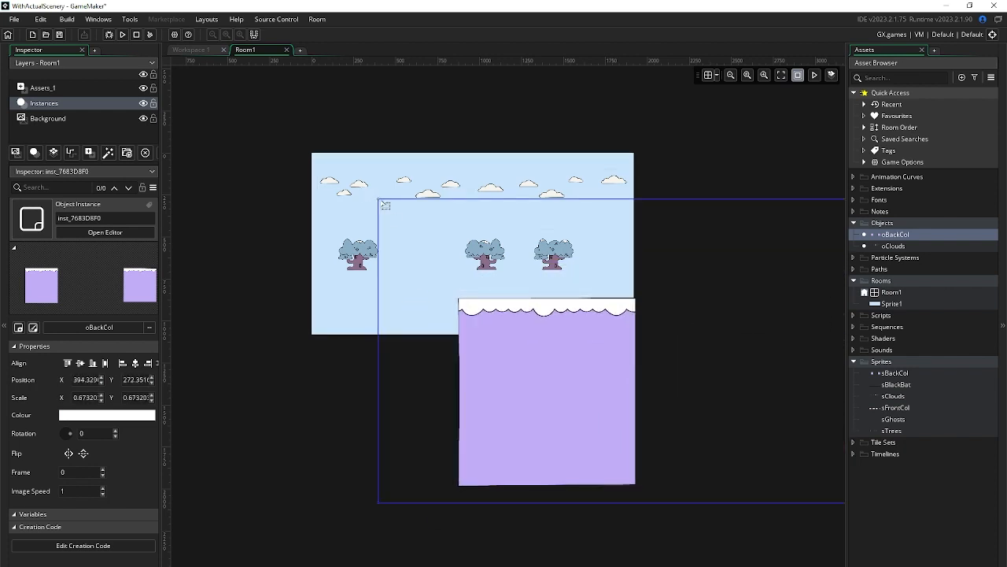
pyautogui.moveTo(380, 200); pyautogui.dragTo(818, 370)
pyautogui.moveTo(831, 409); pyautogui.dragTo(321, 336)
pyautogui.moveTo(353, 380); pyautogui.dragTo(339, 275)
pyautogui.moveTo(282, 209); pyautogui.dragTo(301, 221)
pyautogui.moveTo(374, 284); pyautogui.dragTo(366, 254)
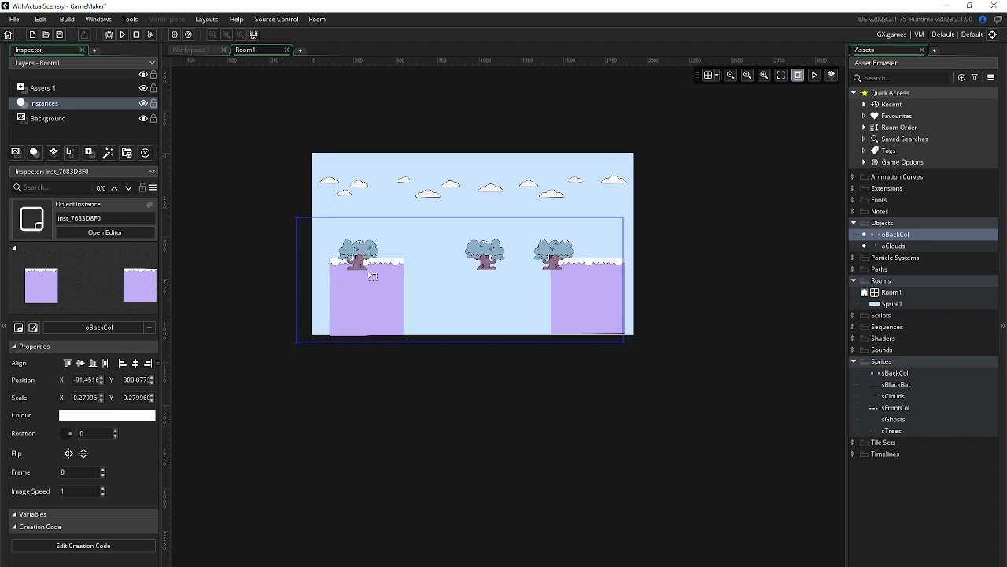
# Move the oBackCol platforms below the room and shift the oClouds instance to X 516, Y -57
pyautogui.click(896, 294)
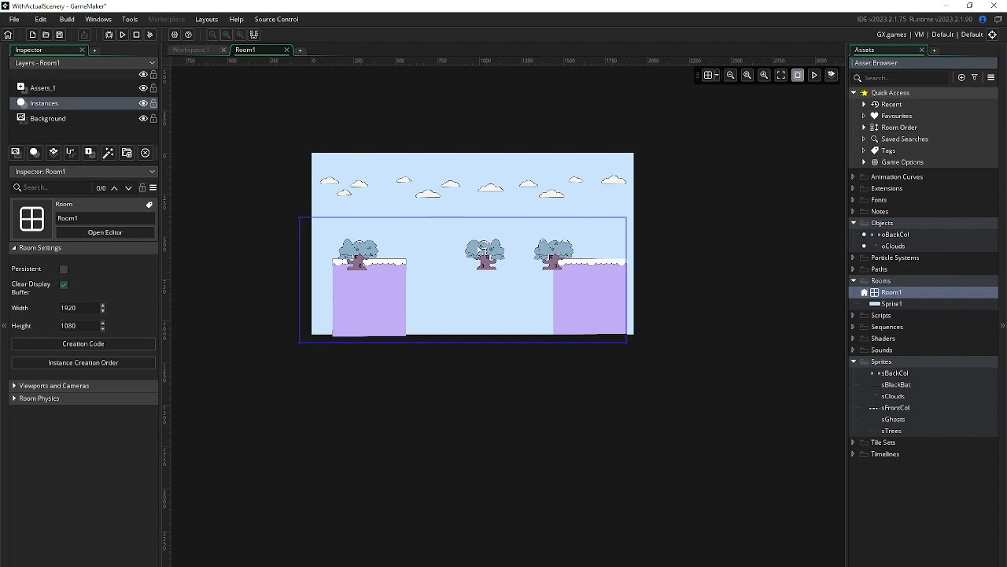
pyautogui.click(347, 244)
pyautogui.moveTo(369, 284); pyautogui.dragTo(370, 348)
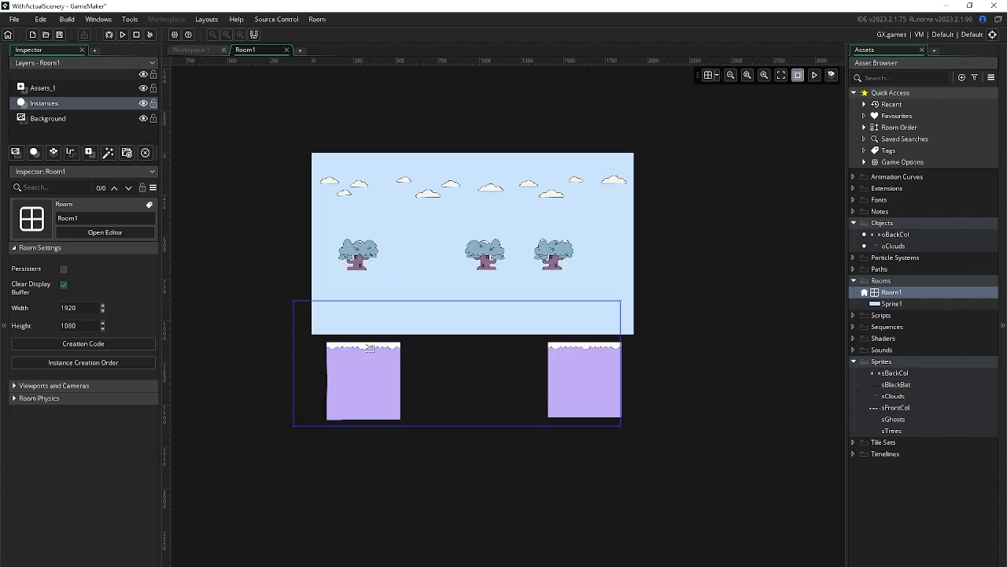
pyautogui.moveTo(369, 258); pyautogui.dragTo(400, 233)
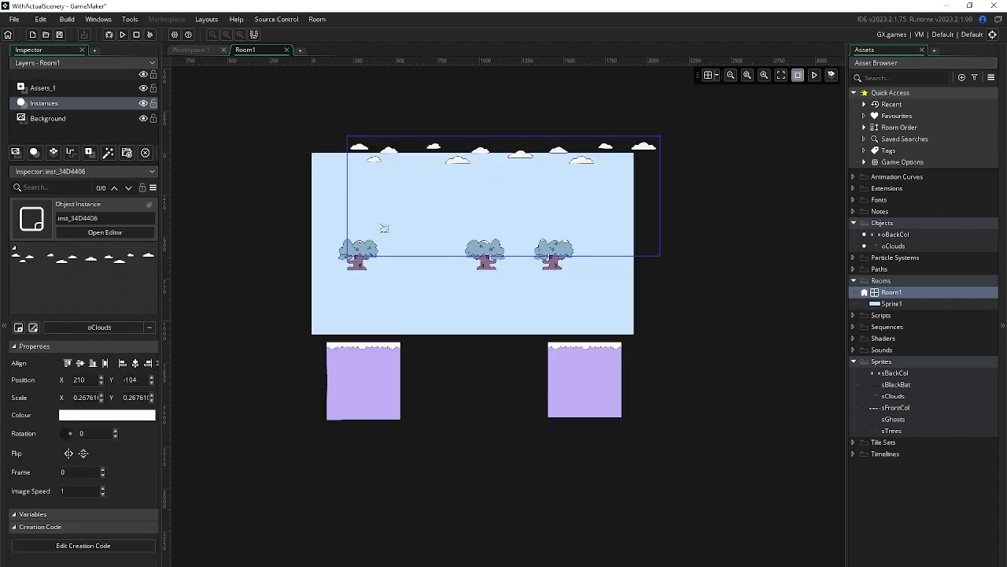
pyautogui.moveTo(395, 154); pyautogui.dragTo(447, 162)
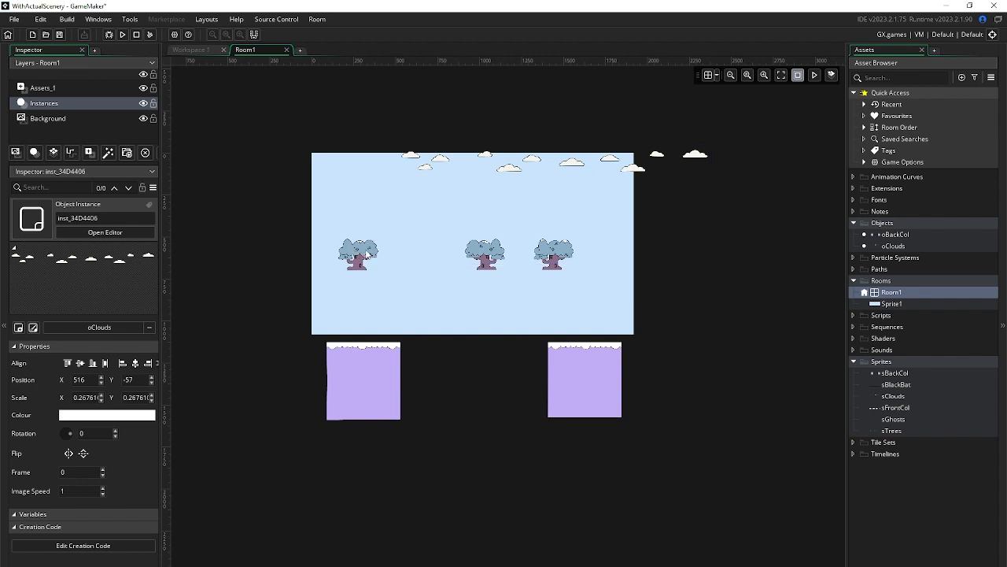
# Move the sTrees graphic on the Assets_1 layer up to X 132, Y 103
pyautogui.click(109, 88)
pyautogui.moveTo(380, 250); pyautogui.dragTo(393, 218)
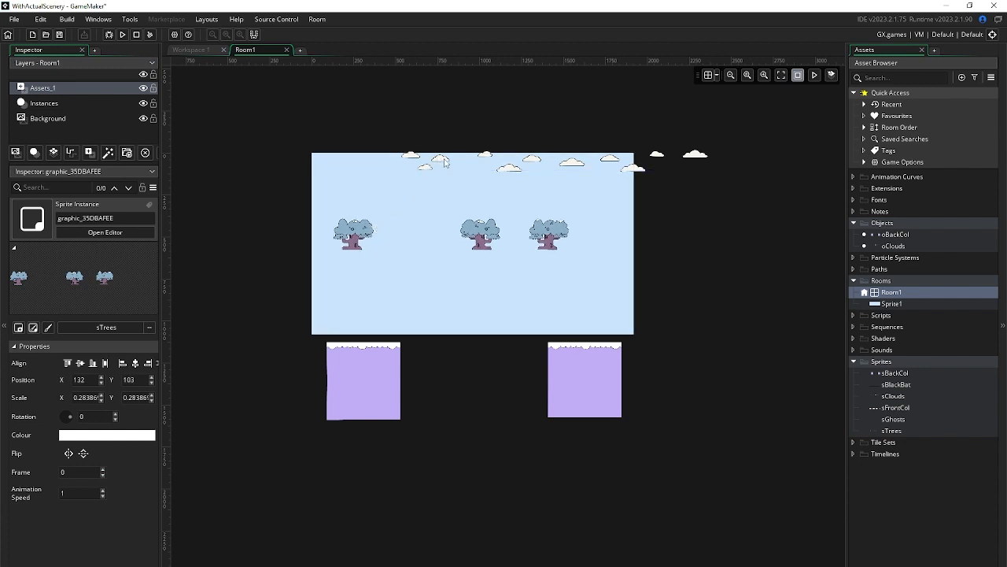
# Move the clouds back inside the room's upper area and return the oBackCol platforms to about X -86, Y 377
pyautogui.click(111, 103)
pyautogui.moveTo(451, 181); pyautogui.dragTo(358, 184)
pyautogui.moveTo(383, 367); pyautogui.dragTo(388, 289)
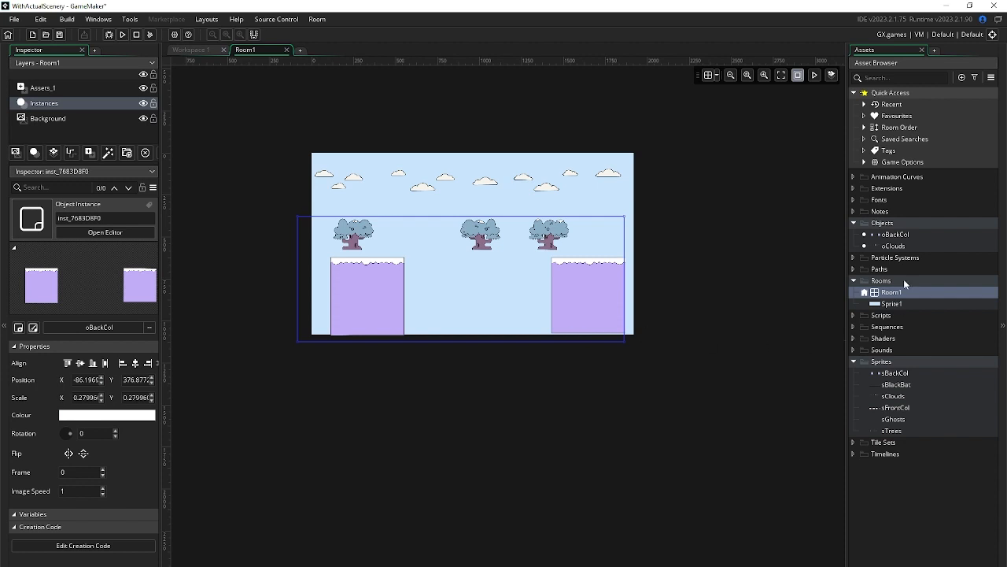
# Create an object named oFrontCOl in the Objects group and assign the sFrontCol sprite to it
pyautogui.rightClick(931, 223)
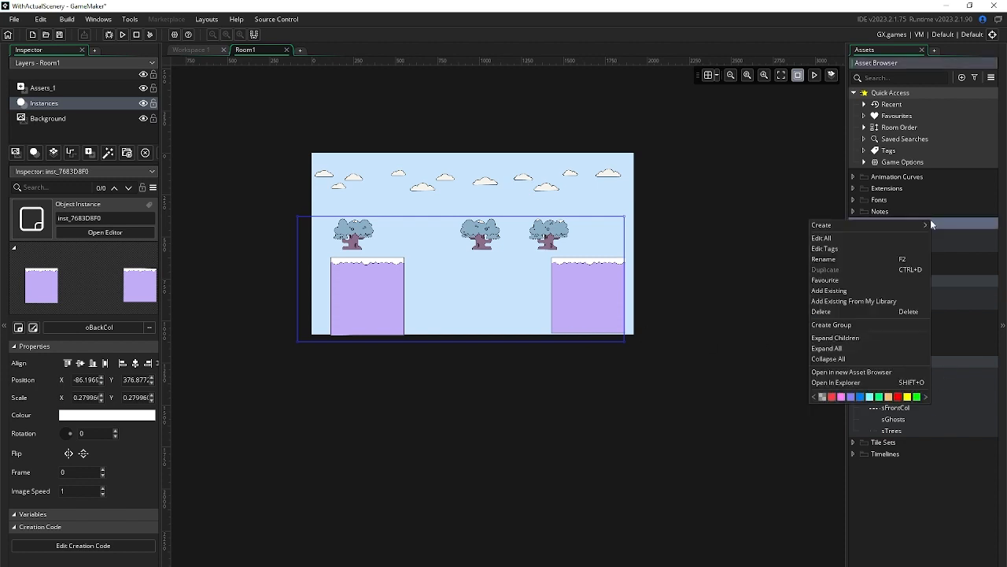
pyautogui.moveTo(900, 225)
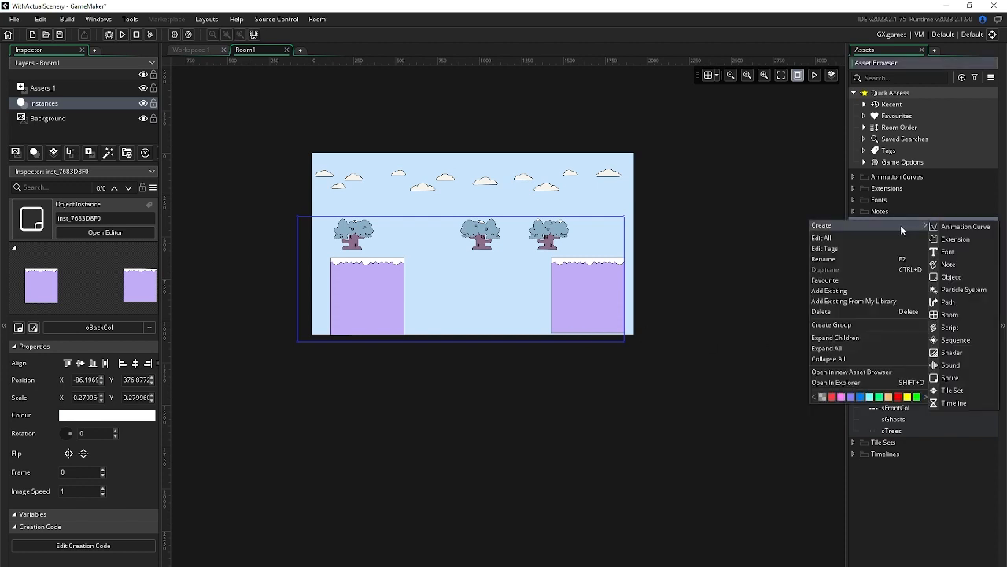
pyautogui.click(950, 276)
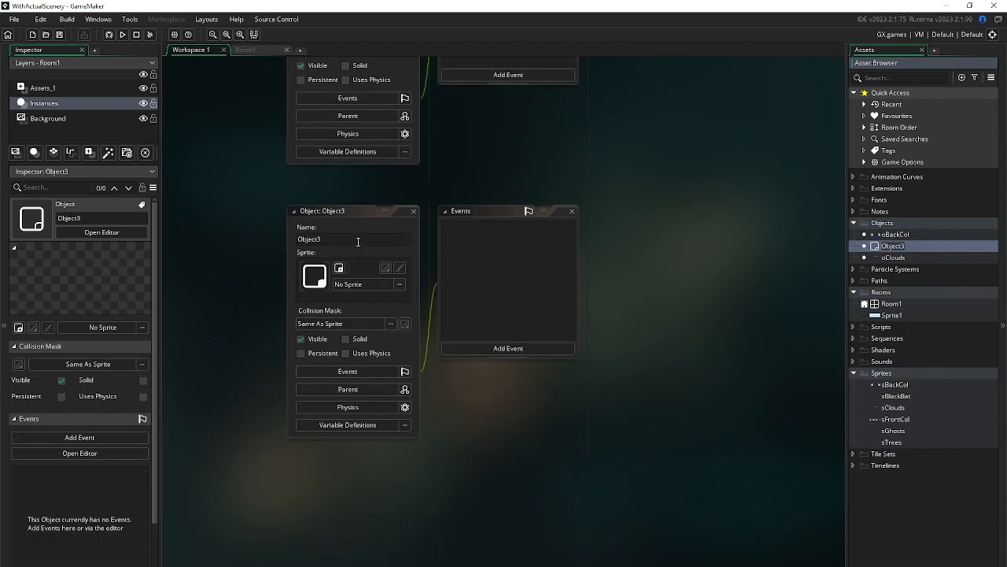
pyautogui.write('oFrontC')
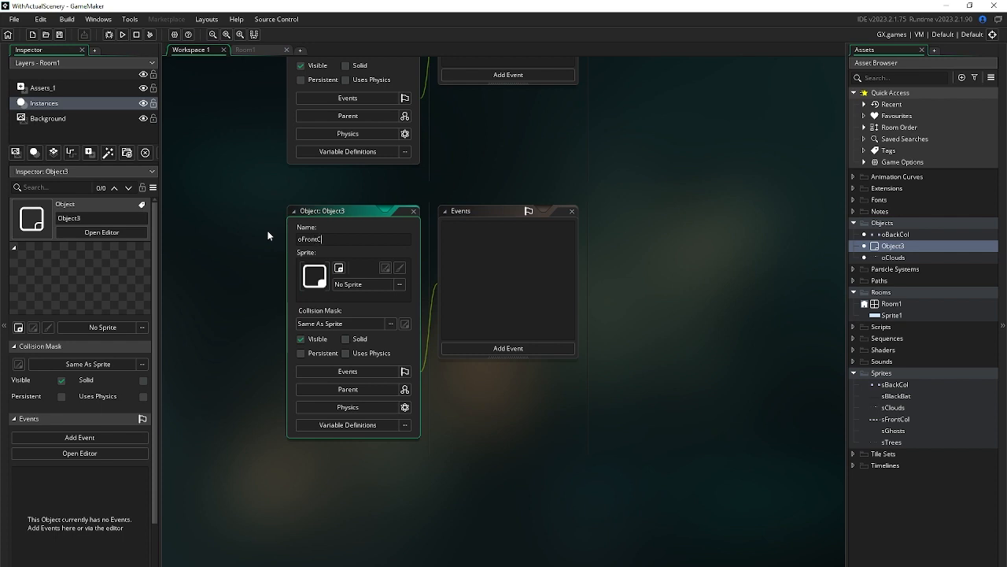
pyautogui.click(356, 284)
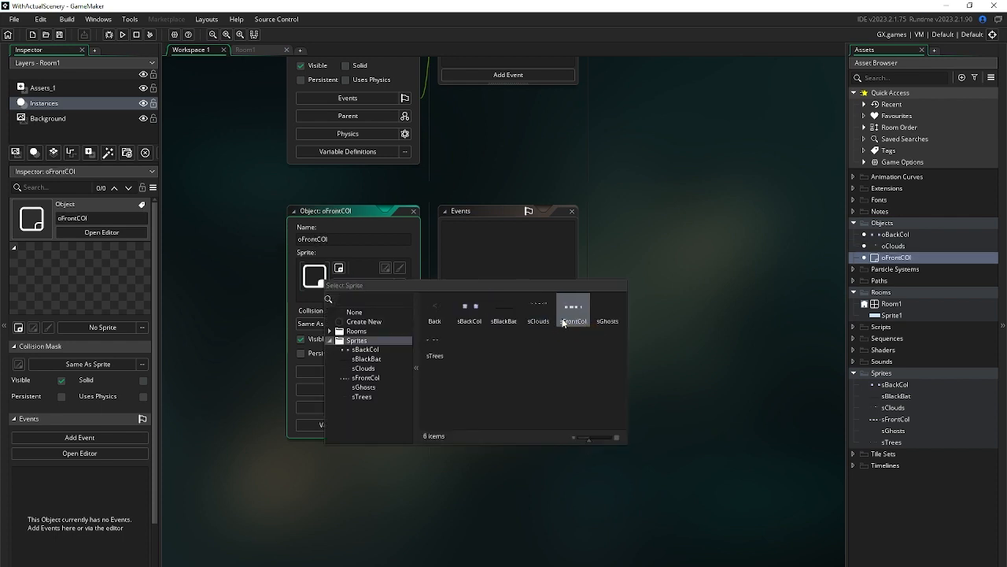
pyautogui.click(561, 322)
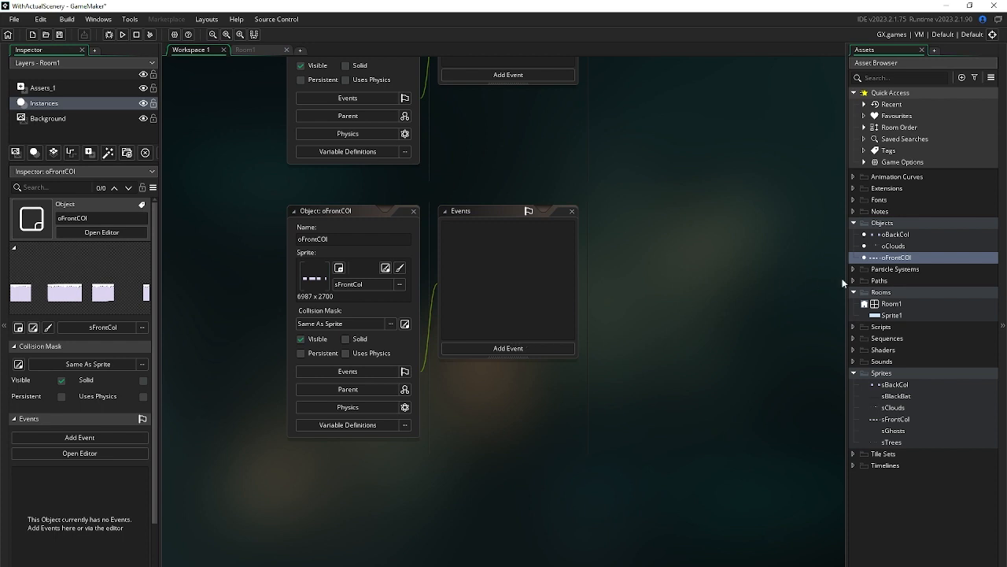
# Place an oFrontCOl instance on the Instances layer of Room1, at about X 1133, Y -315
pyautogui.doubleClick(892, 303)
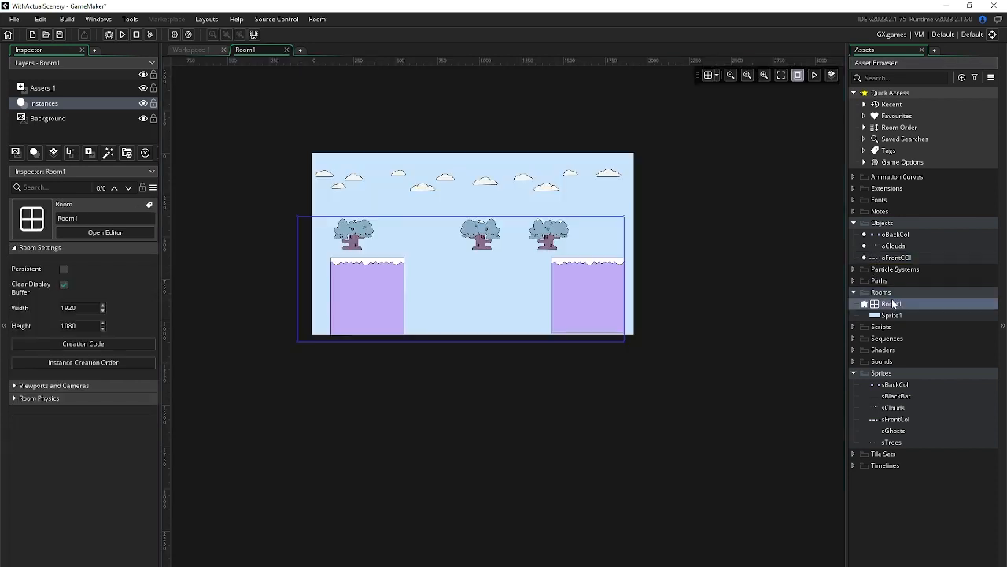
pyautogui.click(86, 101)
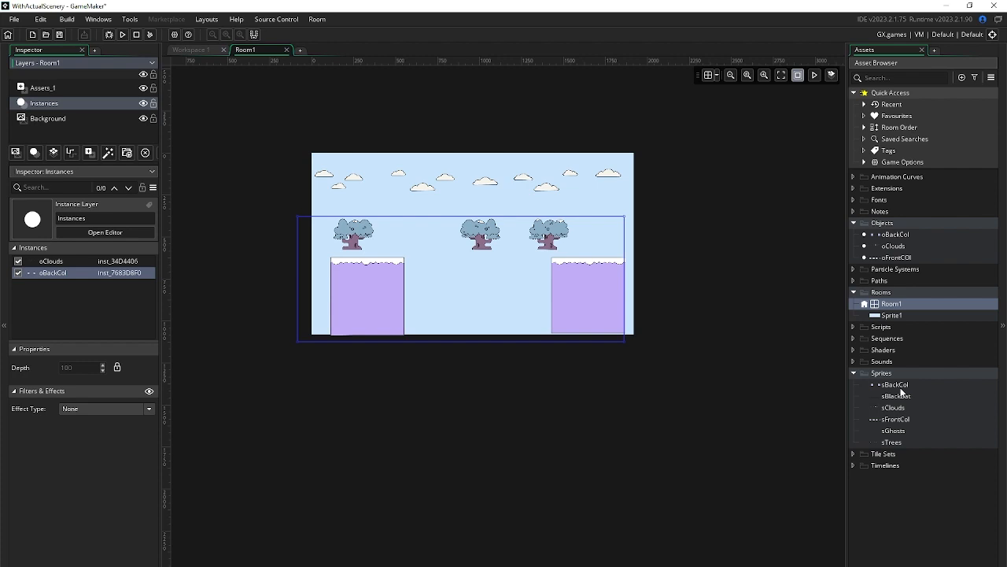
pyautogui.click(897, 257)
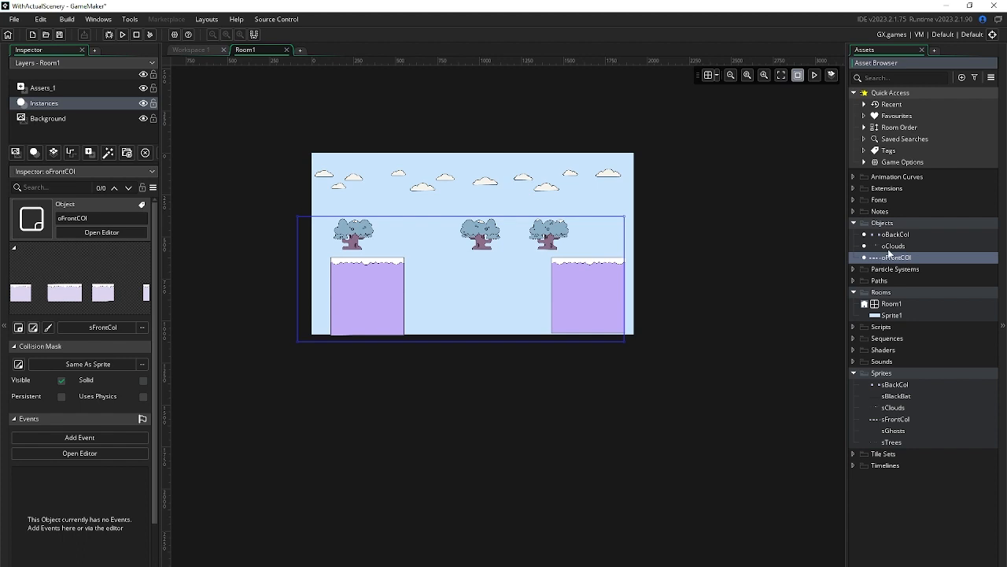
pyautogui.moveTo(890, 258); pyautogui.dragTo(640, 289)
pyautogui.moveTo(674, 562); pyautogui.dragTo(527, 374)
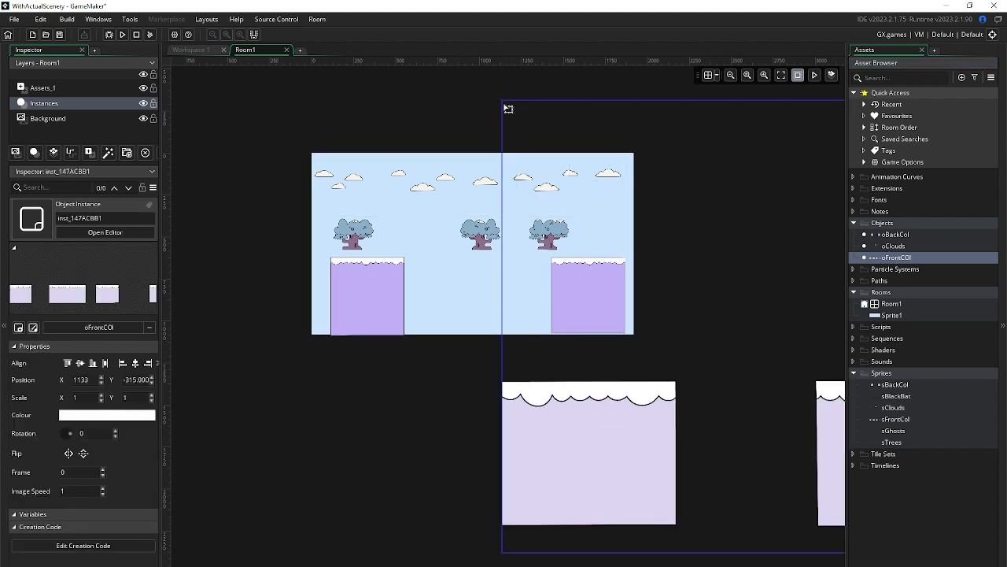
# Scale the oFrontCOl instance down proportionally to about 0.44 and move it over the room, to about X -57, Y -35
pyautogui.keyDown('shift'); pyautogui.moveTo(508, 109); pyautogui.dragTo(407, 154); pyautogui.keyUp('shift')
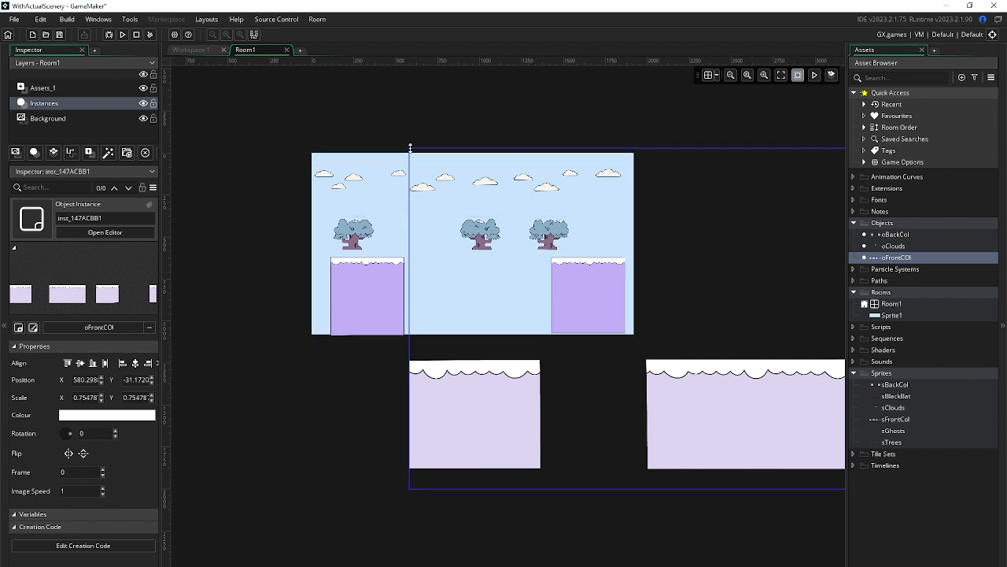
pyautogui.keyDown('shift'); pyautogui.moveTo(408, 148); pyautogui.dragTo(735, 412); pyautogui.keyUp('shift')
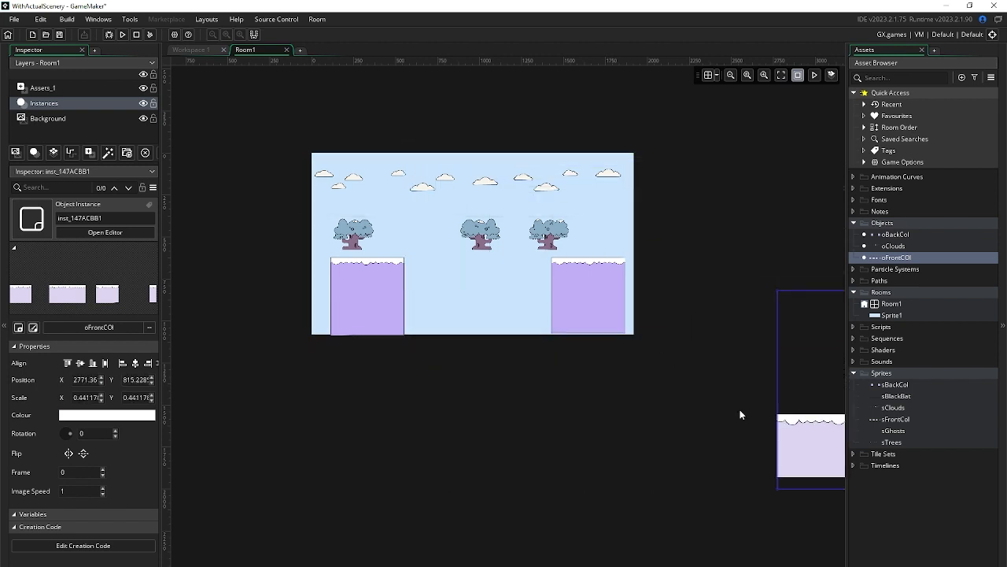
pyautogui.moveTo(786, 435); pyautogui.dragTo(310, 291)
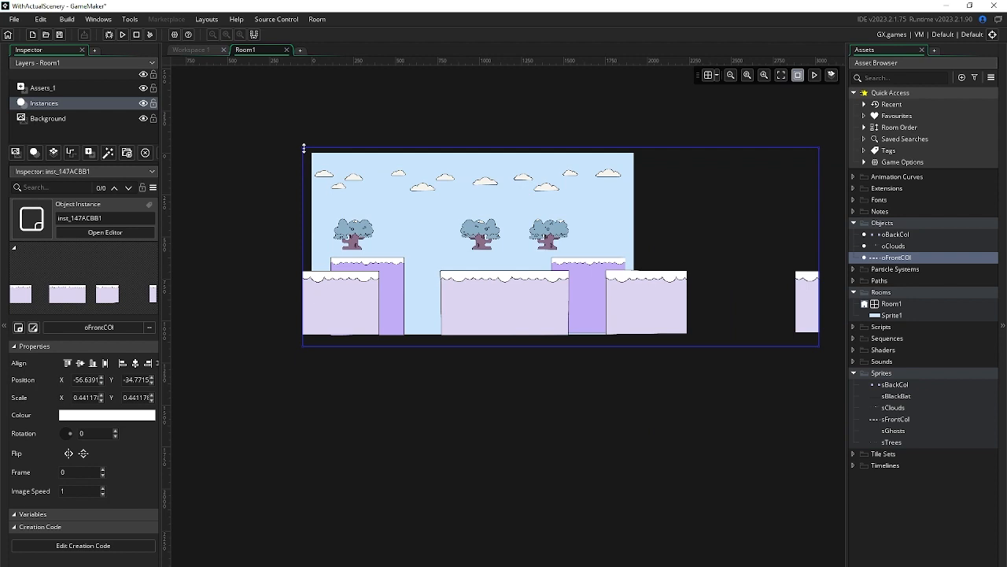
# Resize the front platforms to a scale of about 0.238 by 0.333, at about X 48, Y 234
pyautogui.keyDown('shift'); pyautogui.moveTo(302, 146); pyautogui.dragTo(344, 234); pyautogui.keyUp('shift')
pyautogui.hotkey('ctrl', 'z')
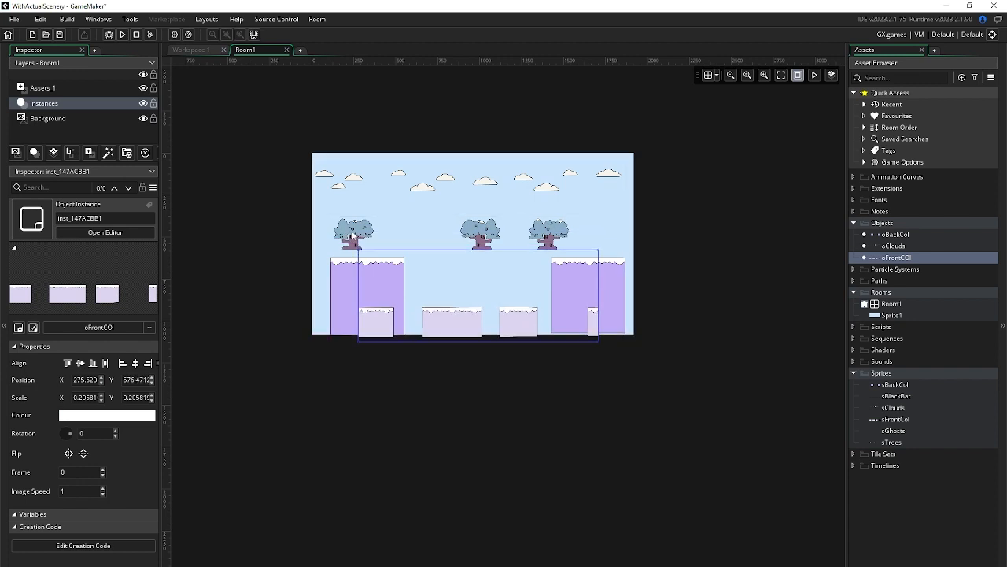
pyautogui.moveTo(358, 248); pyautogui.dragTo(295, 185)
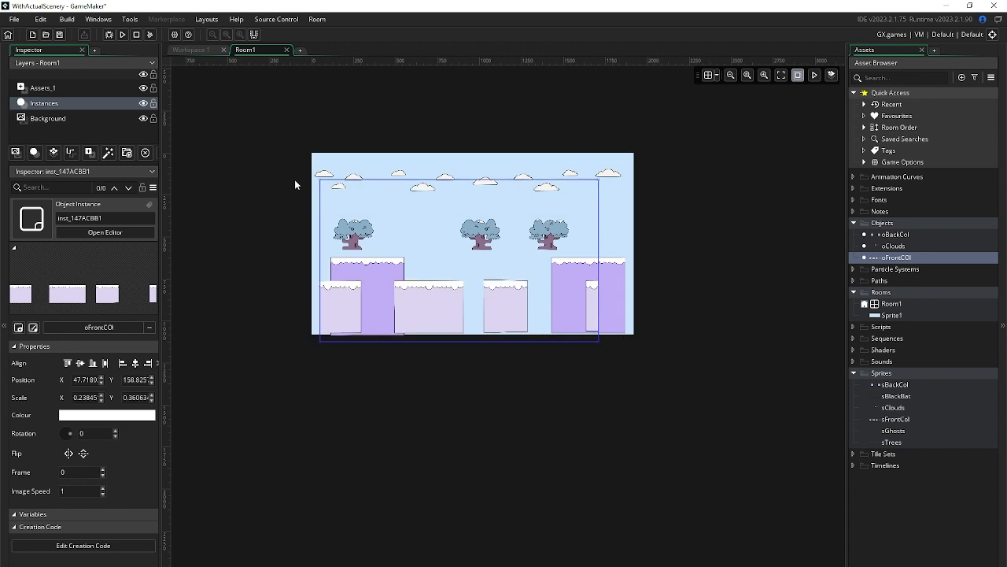
pyautogui.hotkey('ctrl', 'z')
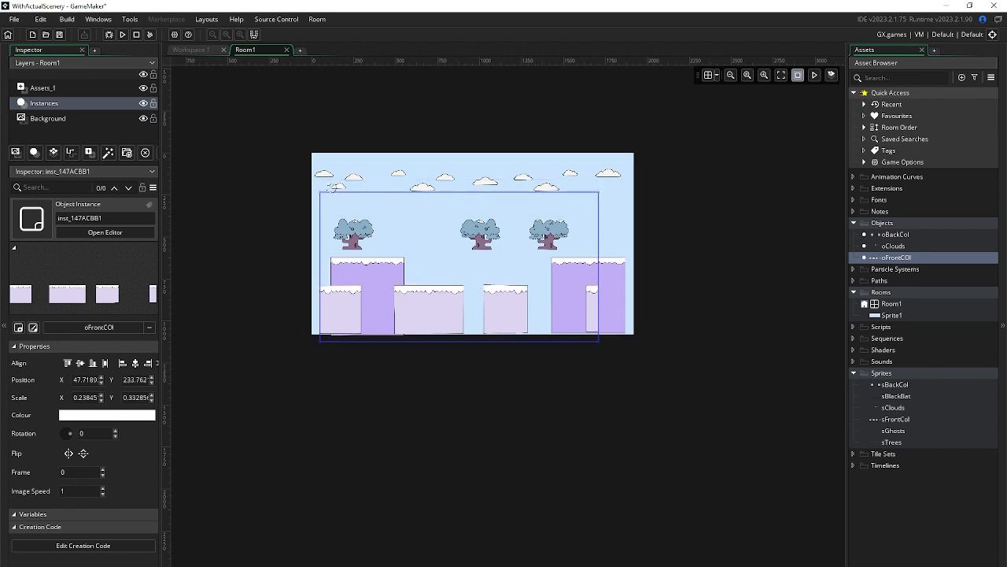
# Stretch the front platforms across the room's width at a scale of about 0.277 by 0.439, and position them at about X 0, Y -53
pyautogui.moveTo(319, 190); pyautogui.dragTo(296, 178)
pyautogui.moveTo(323, 291); pyautogui.dragTo(353, 287)
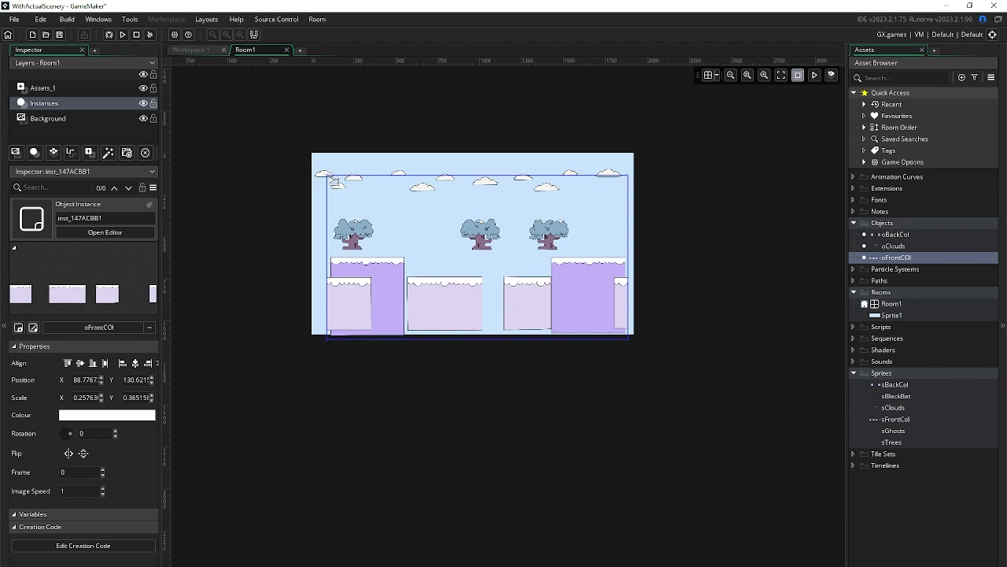
pyautogui.moveTo(327, 175); pyautogui.dragTo(295, 137)
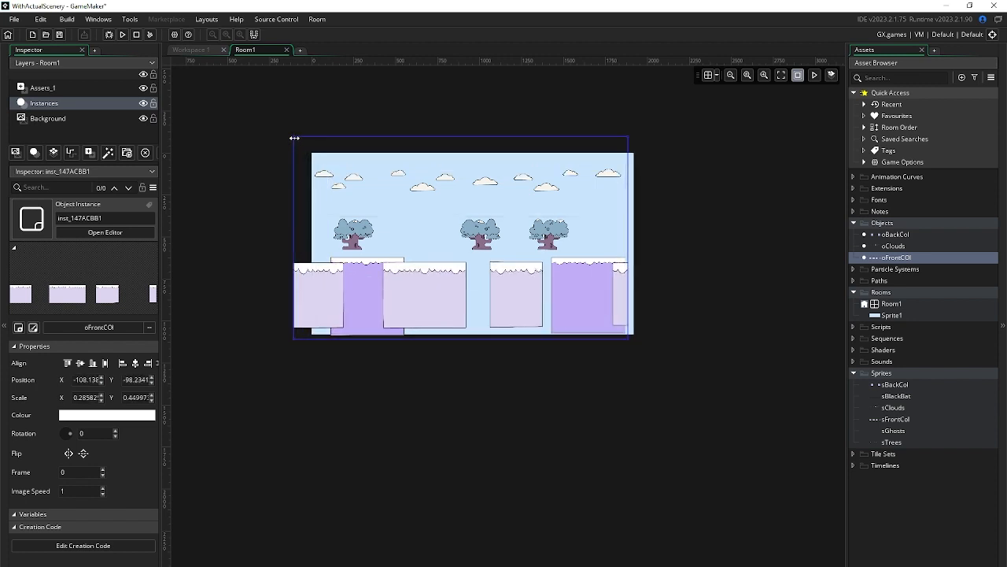
pyautogui.moveTo(331, 283); pyautogui.dragTo(340, 282)
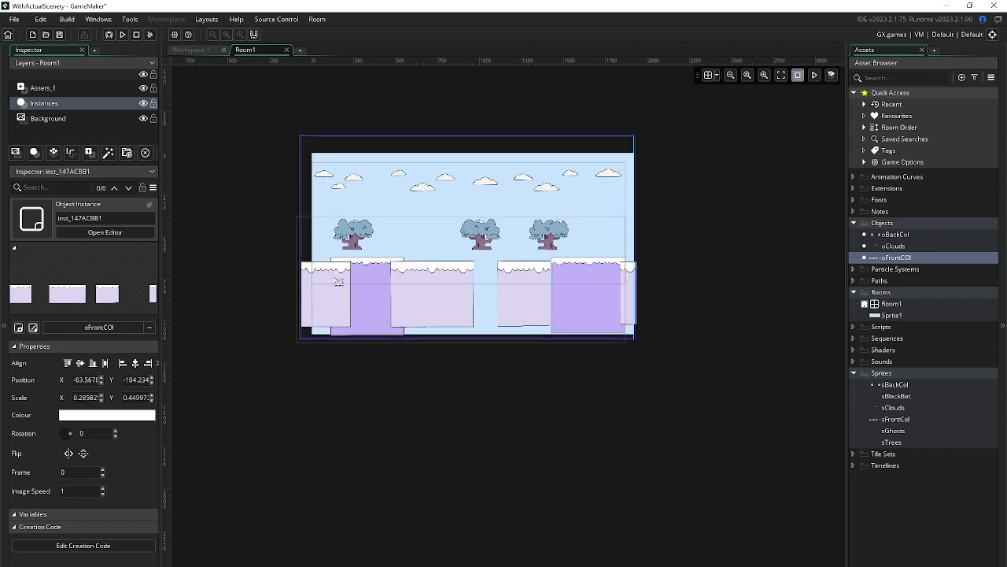
pyautogui.moveTo(302, 135); pyautogui.dragTo(311, 139)
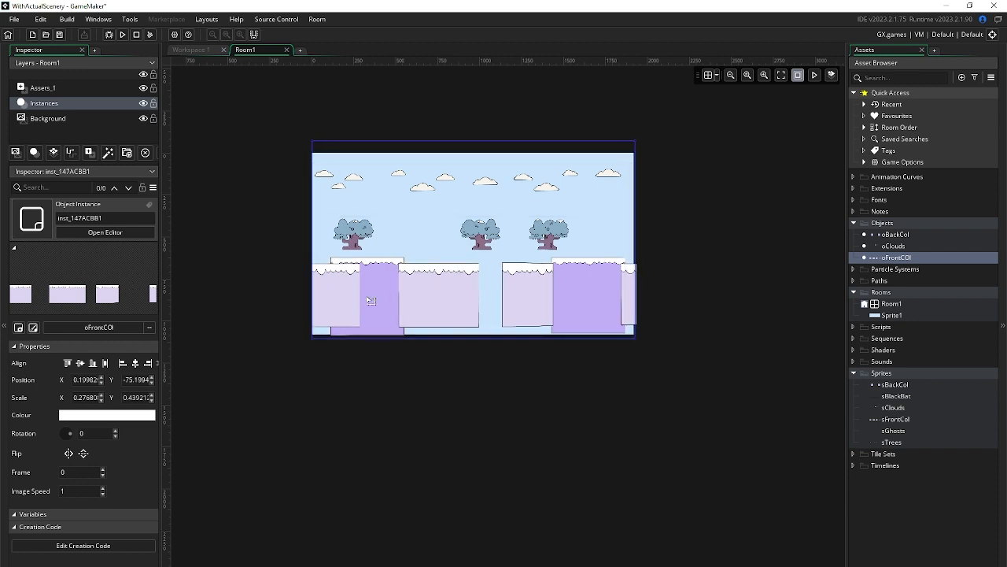
pyautogui.moveTo(356, 301); pyautogui.dragTo(354, 310)
pyautogui.moveTo(355, 305); pyautogui.dragTo(354, 303)
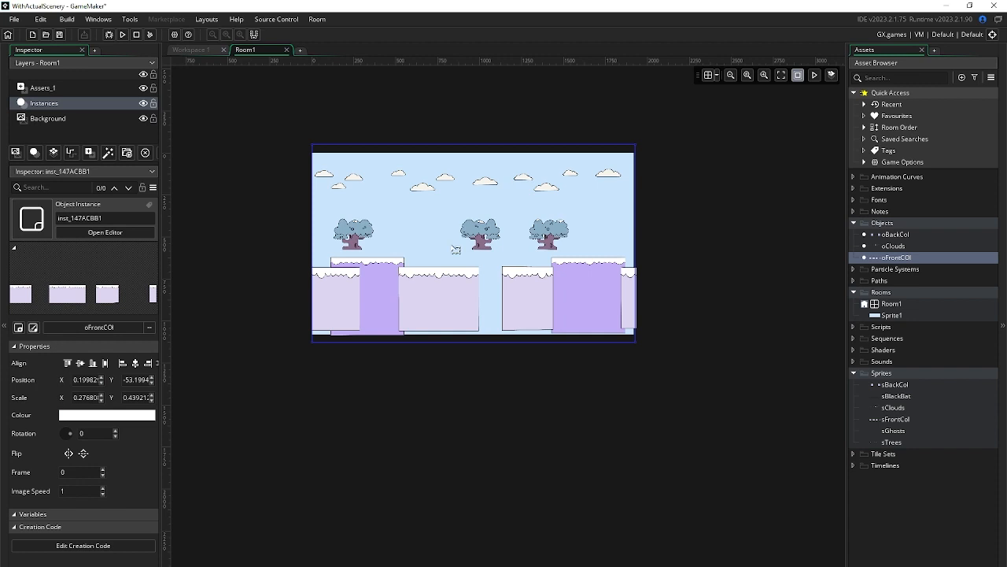
# Make the Assets_1 layer active and lock the Instances layer against editing
pyautogui.click(67, 88)
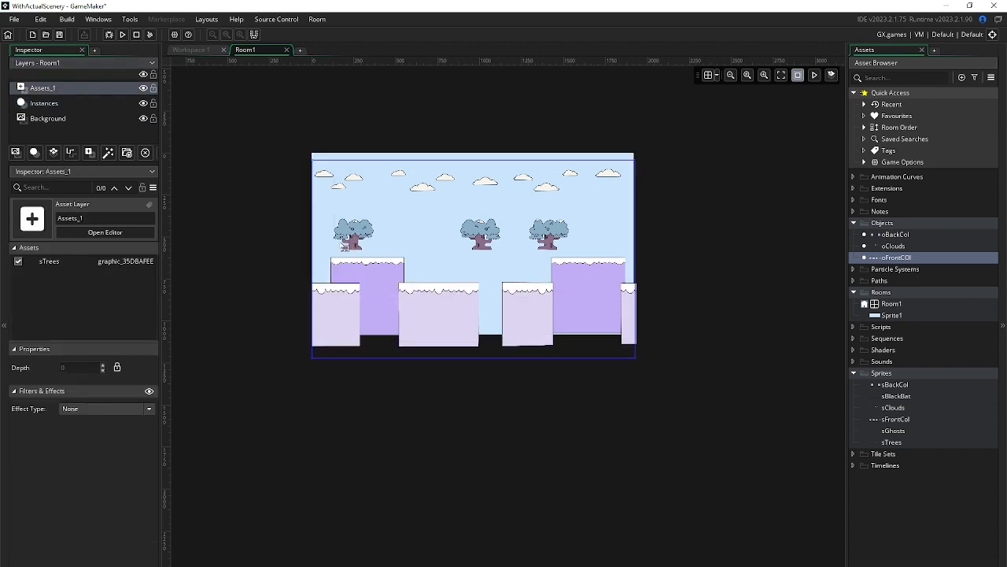
pyautogui.click(154, 103)
pyautogui.click(154, 118)
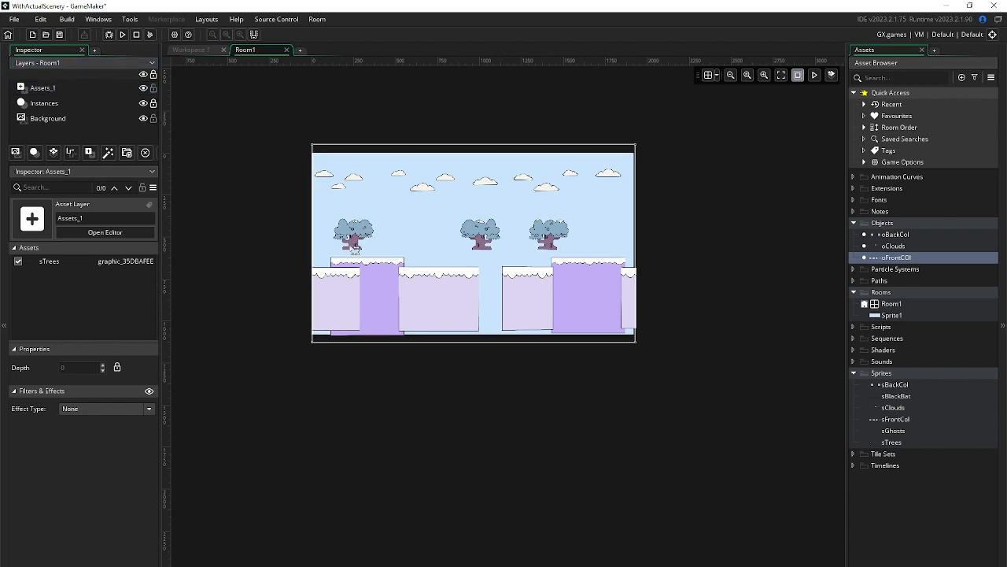
# Move the trees on the Assets_1 layer down onto the front platforms, to about X 38, Y 209
pyautogui.click(110, 94)
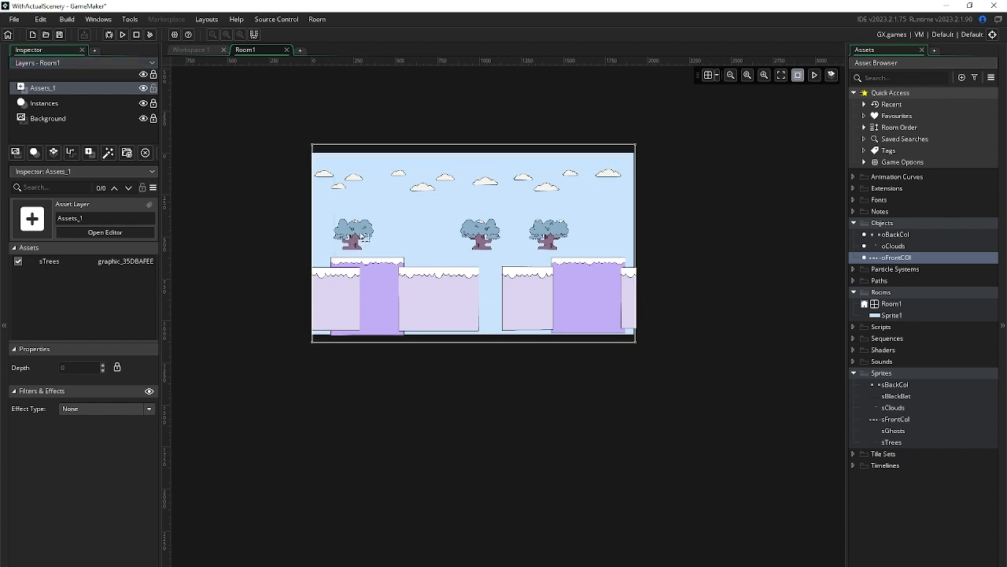
pyautogui.doubleClick(362, 233)
pyautogui.click(278, 157)
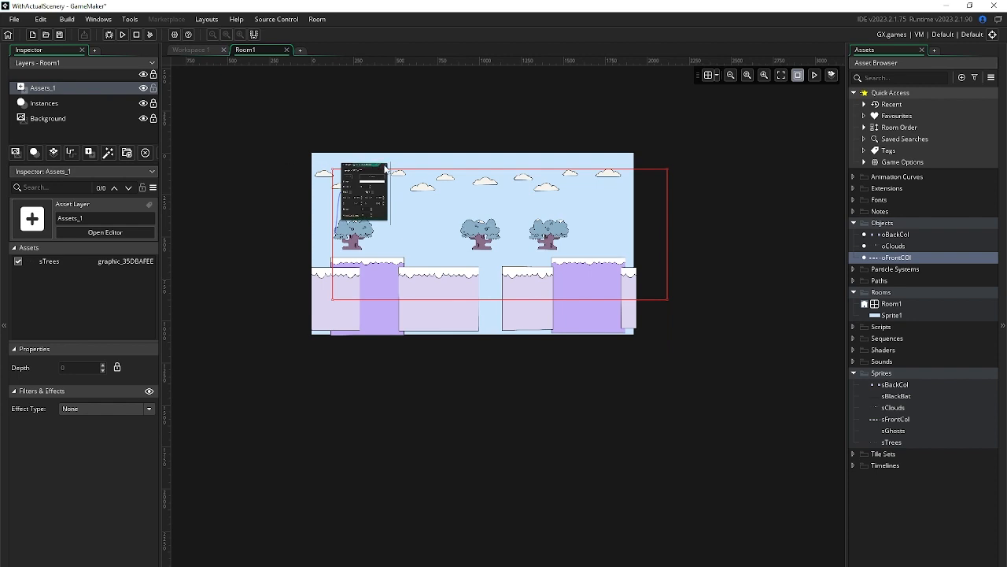
pyautogui.moveTo(362, 226); pyautogui.dragTo(343, 251)
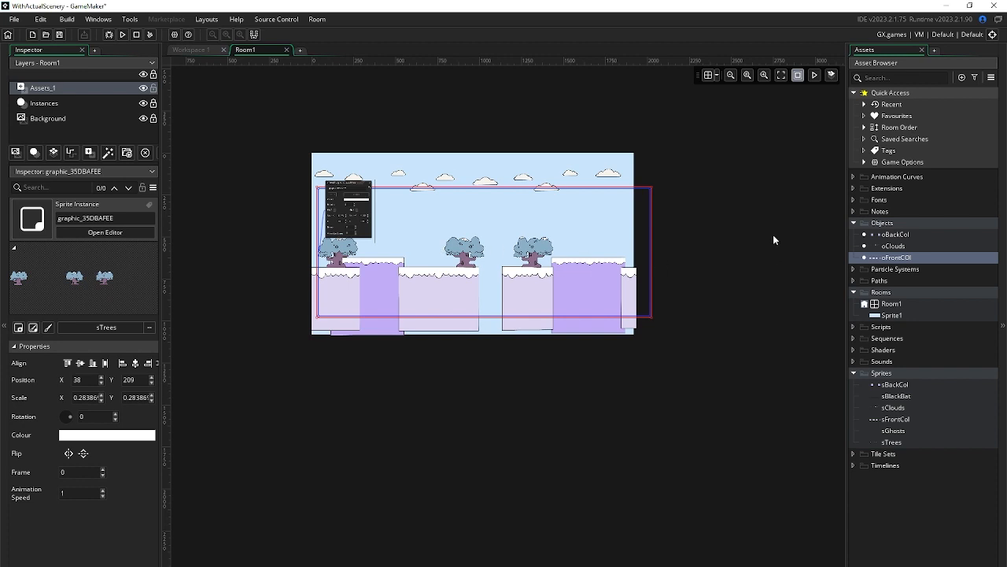
# Add three copies of the sBlackBat sprite to the Assets_1 layer, placing the last one at about X 1095, Y 373
pyautogui.click(897, 418)
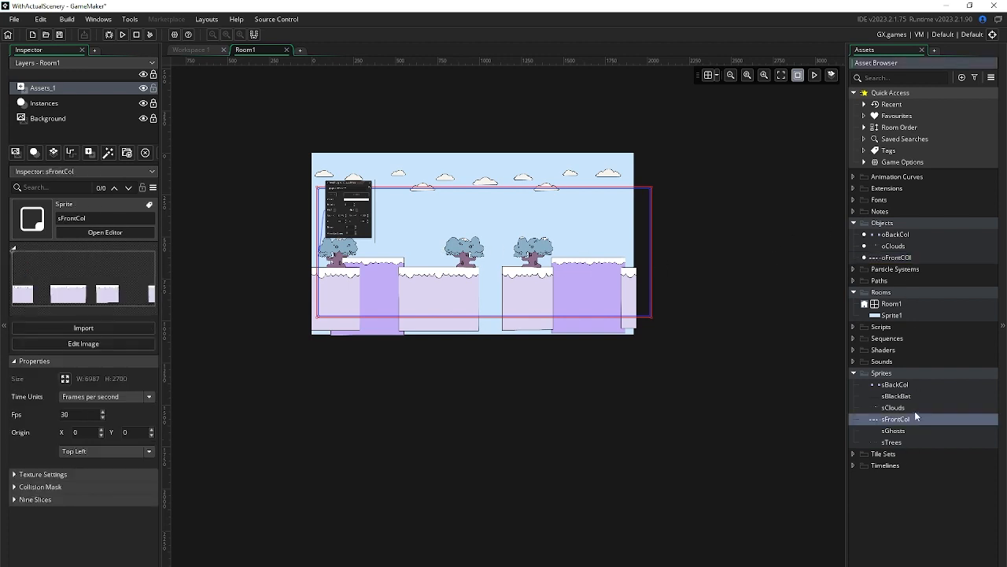
pyautogui.moveTo(914, 394); pyautogui.dragTo(522, 334)
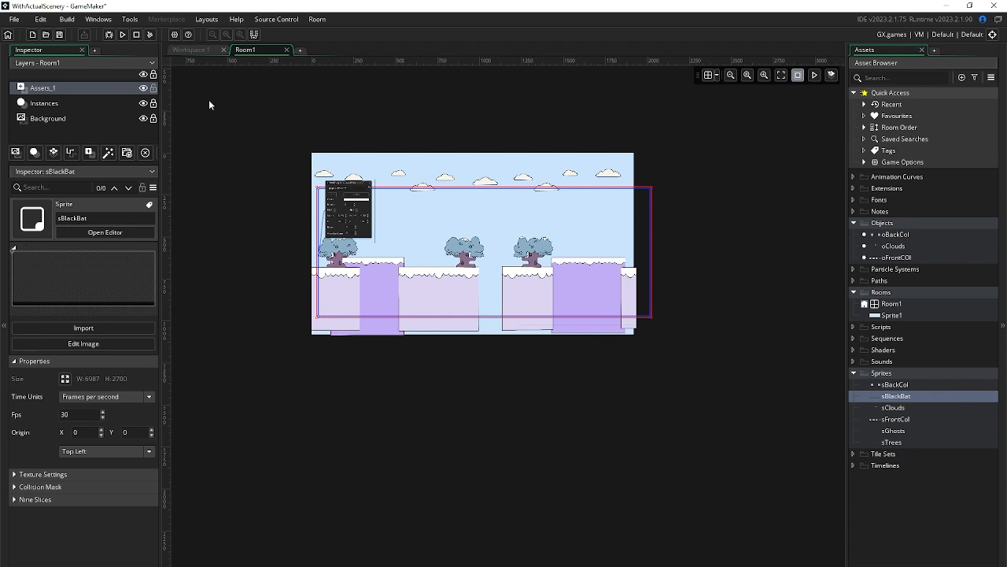
pyautogui.click(152, 103)
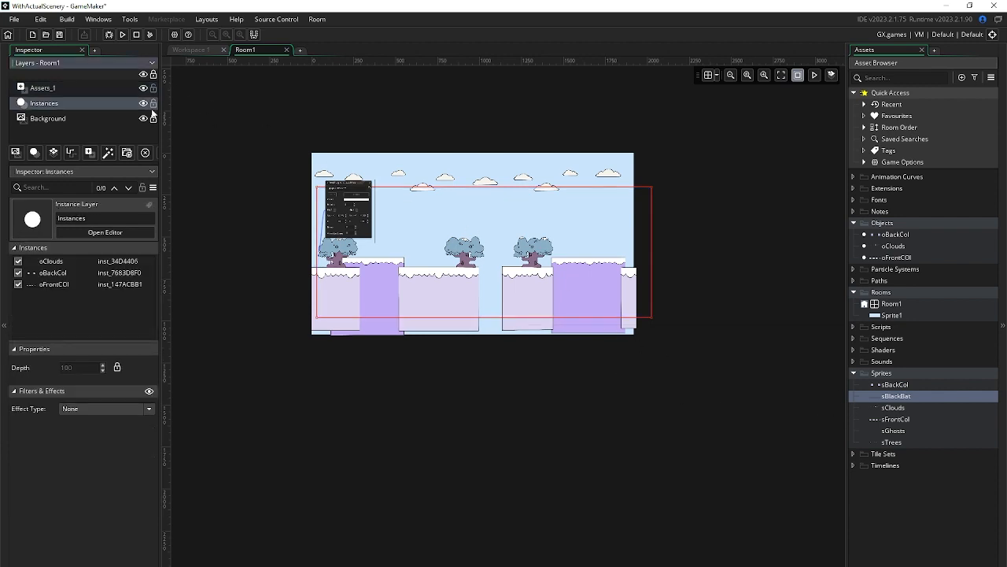
pyautogui.click(129, 88)
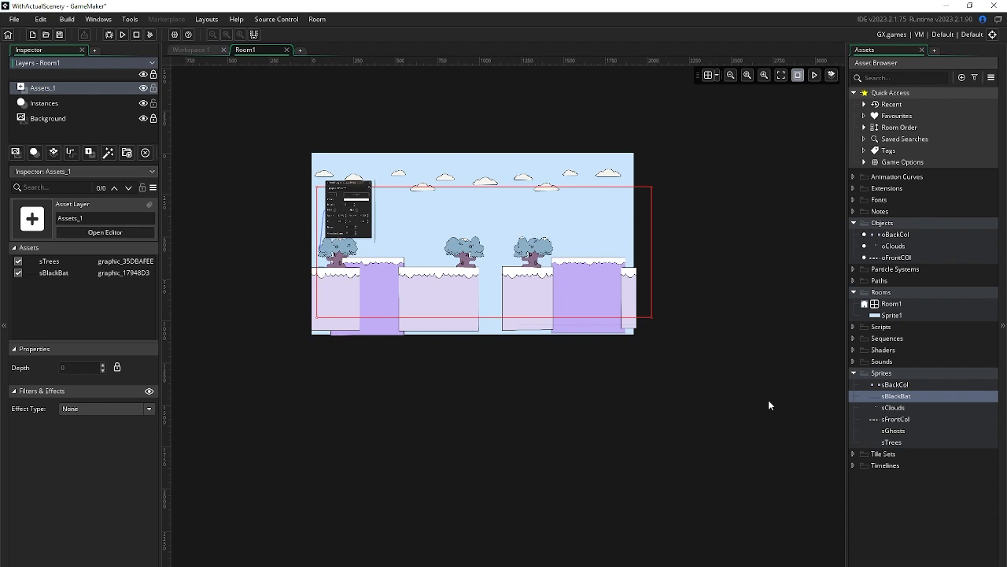
pyautogui.moveTo(883, 401); pyautogui.dragTo(508, 318)
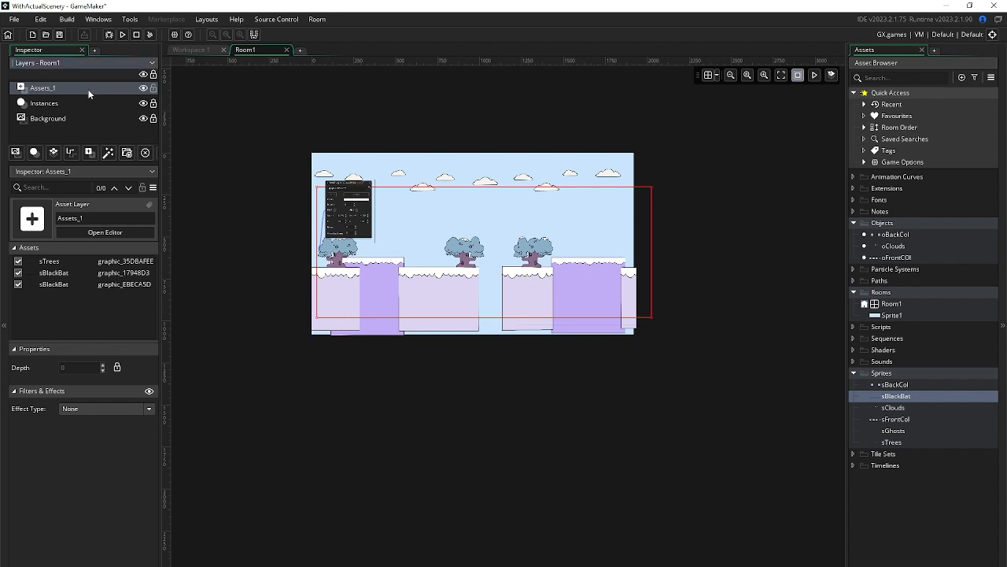
pyautogui.moveTo(891, 404); pyautogui.dragTo(496, 220)
pyautogui.click(537, 220)
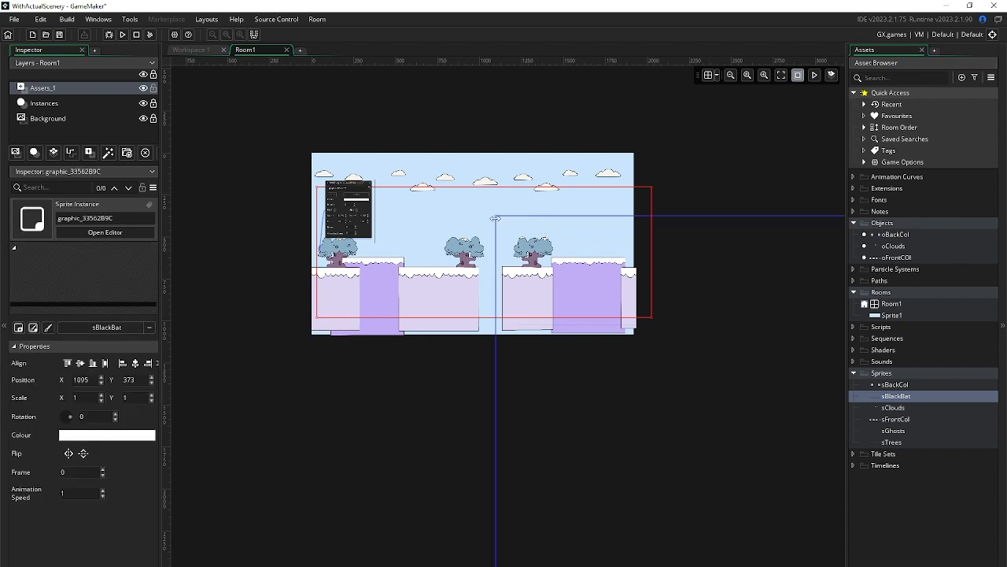
# Scale the last sBlackBat copy to about 0.67 by 0.233 and set it along the room's bottom edge at X 0, Y 452
pyautogui.moveTo(493, 213); pyautogui.dragTo(340, 338)
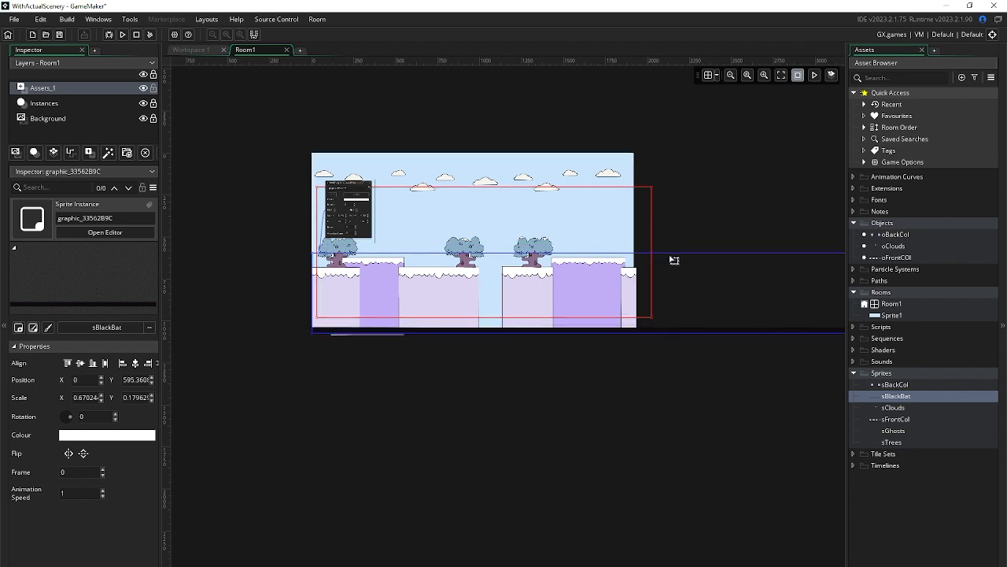
pyautogui.moveTo(675, 254); pyautogui.dragTo(669, 229)
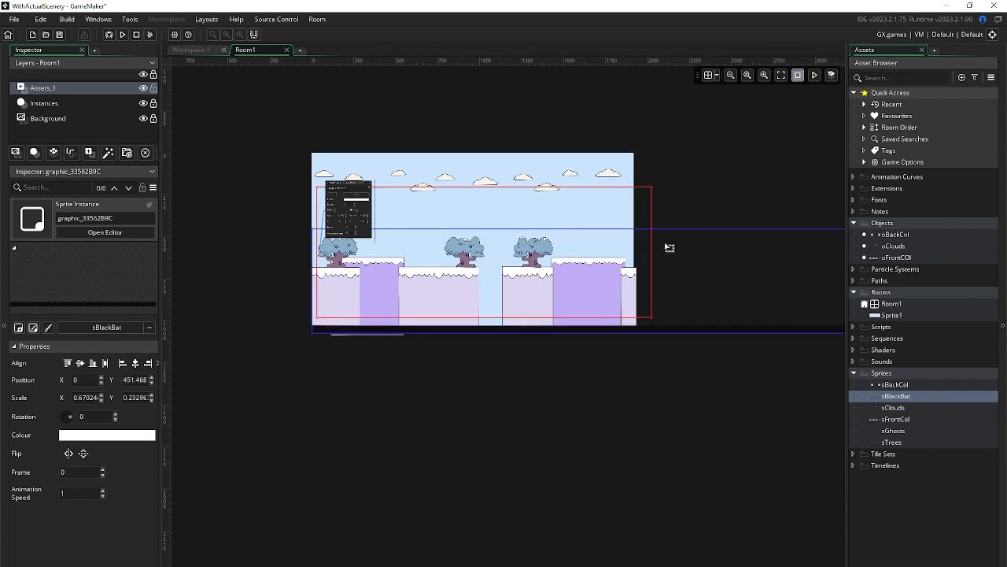
pyautogui.moveTo(553, 332); pyautogui.dragTo(552, 333)
pyautogui.moveTo(610, 494); pyautogui.dragTo(610, 491)
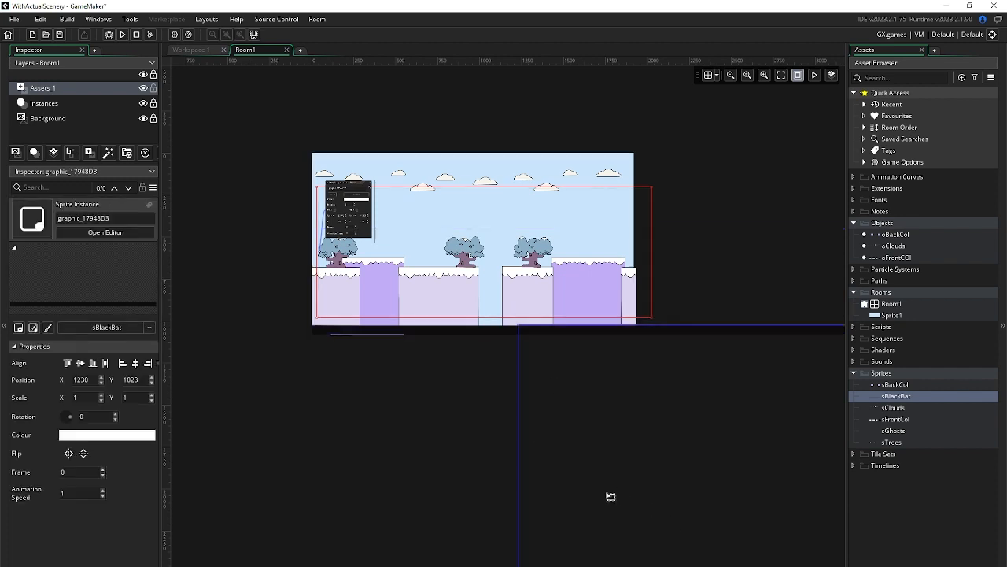
pyautogui.click(610, 496)
pyautogui.click(715, 335)
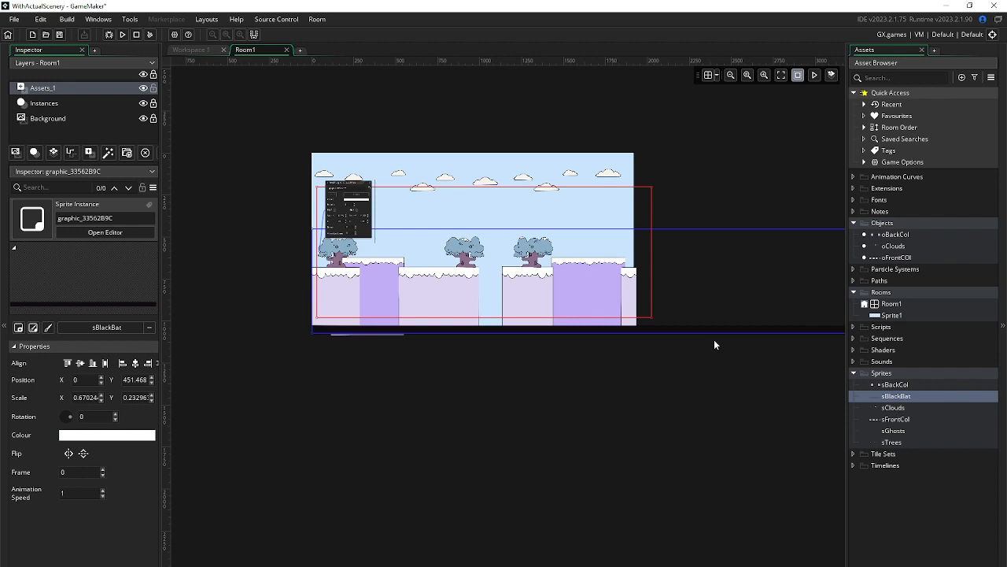
pyautogui.press('Down')
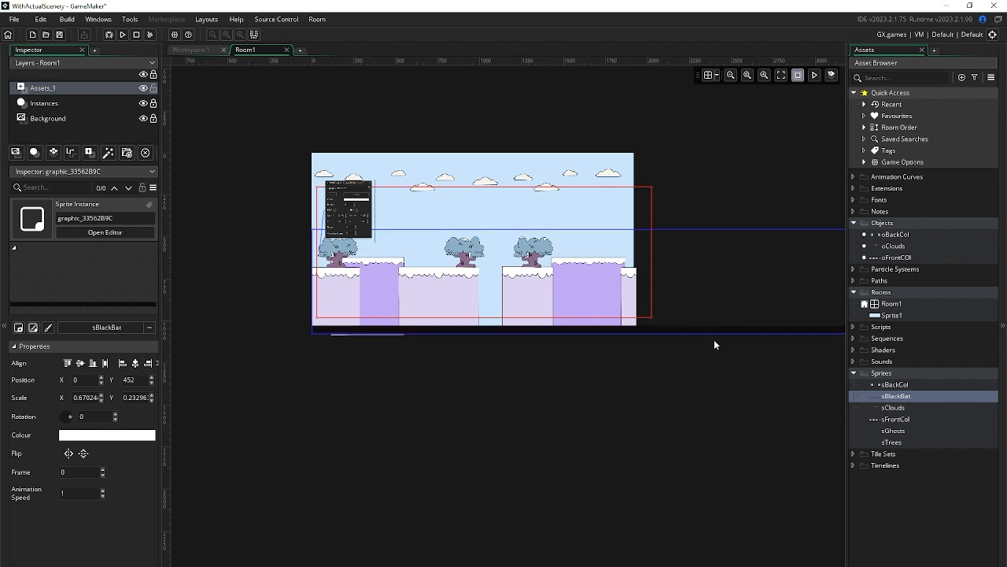
# Add the sGhosts sprite to the Assets_1 layer and shift the trees to X 0, Y 209
pyautogui.moveTo(904, 427); pyautogui.dragTo(592, 330)
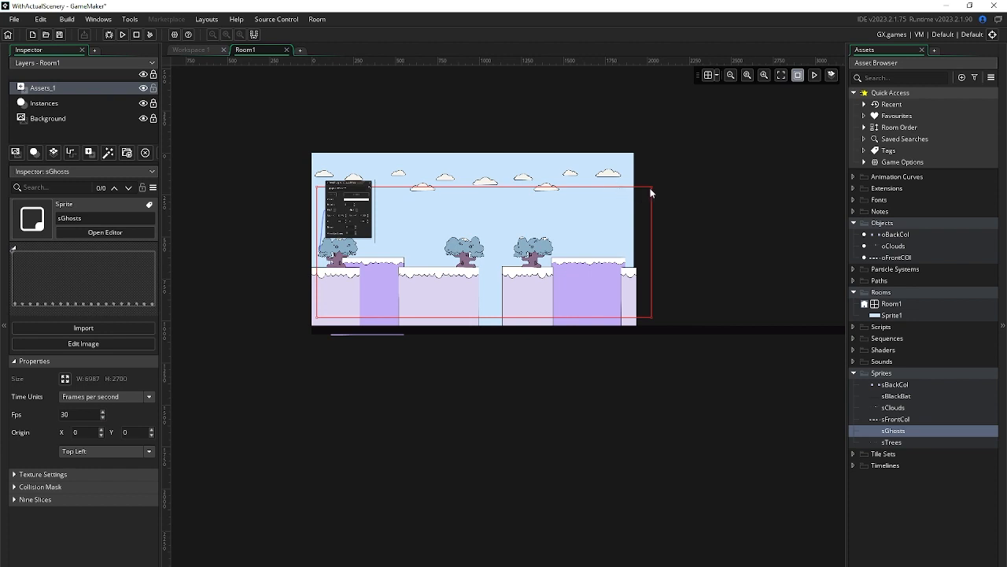
pyautogui.moveTo(376, 201); pyautogui.dragTo(370, 200)
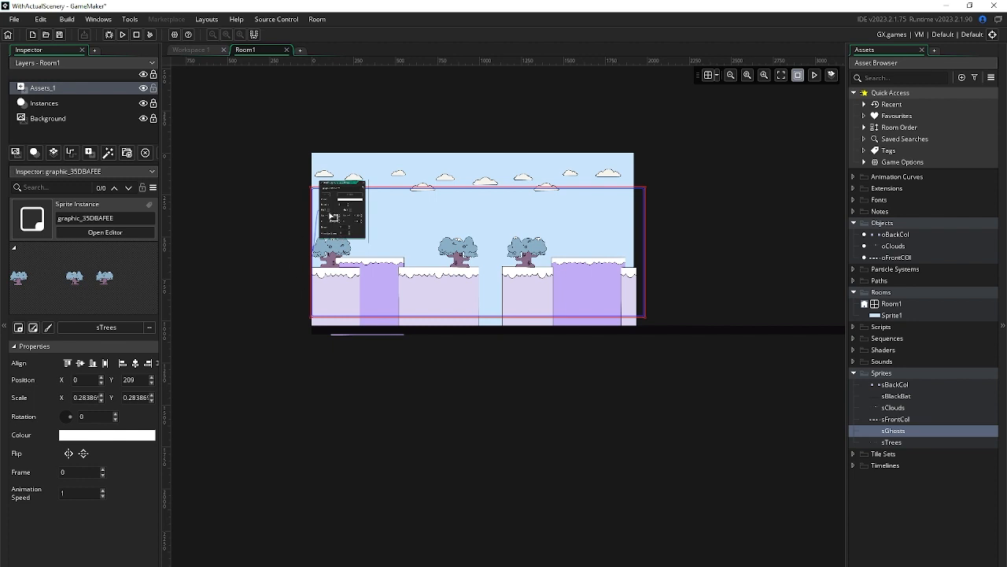
pyautogui.scroll(5, 500, 223)
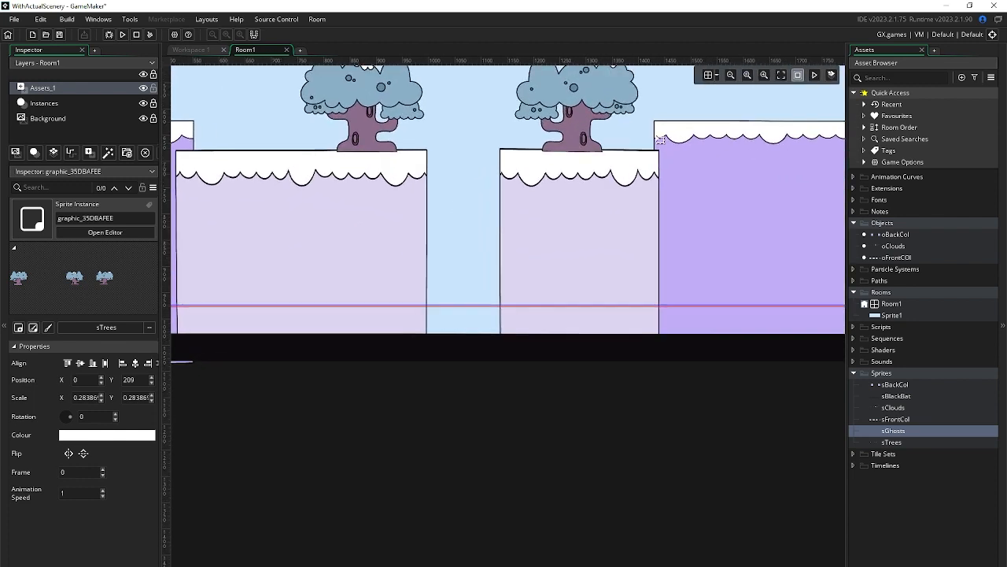
pyautogui.scroll(-5, 500, 224)
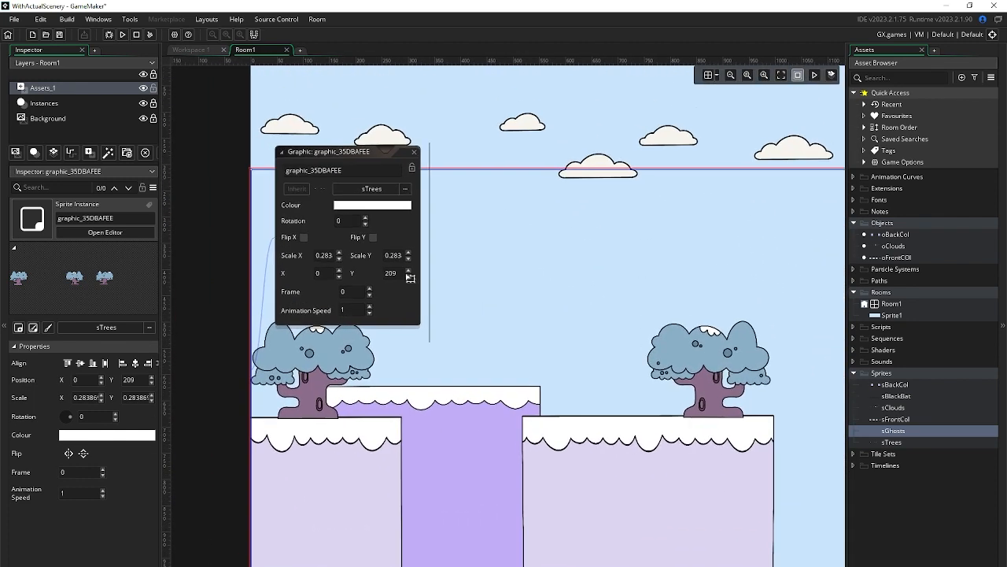
pyautogui.click(414, 151)
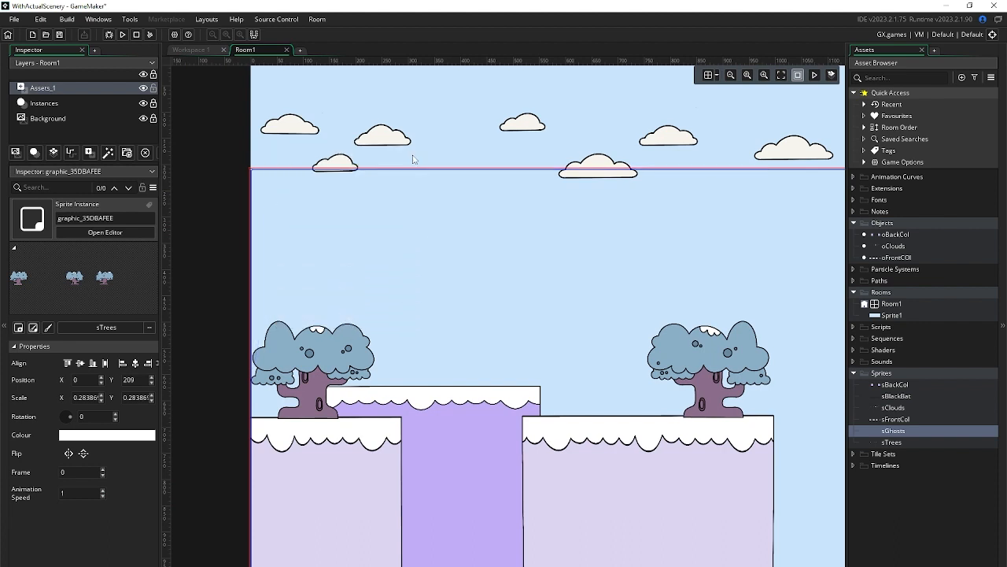
# Lower the black bar to X 0, Y 459 so it covers the bottom edge of the back platform
pyautogui.scroll(-3, 394, 295)
pyautogui.click(367, 519)
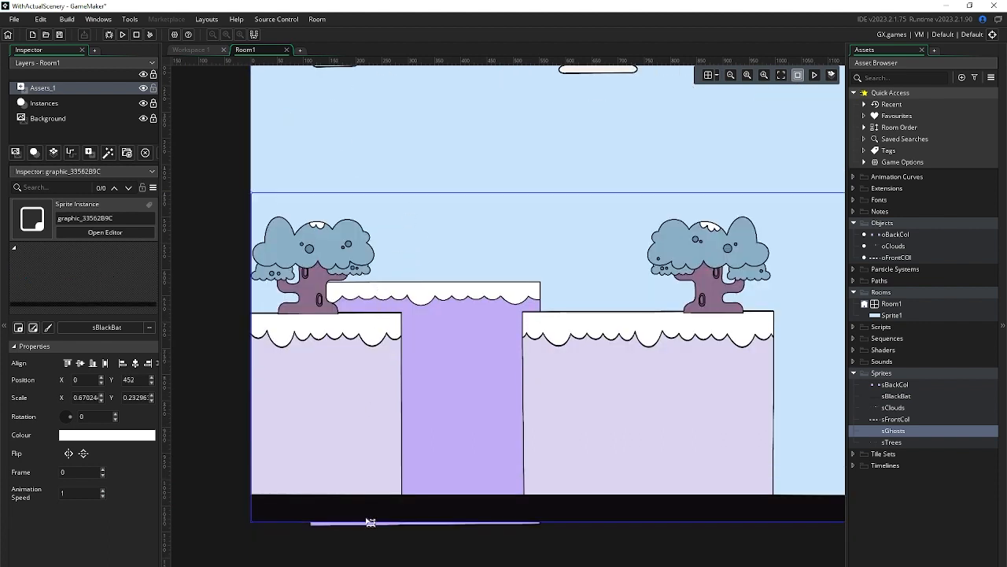
pyautogui.moveTo(367, 522); pyautogui.dragTo(370, 527)
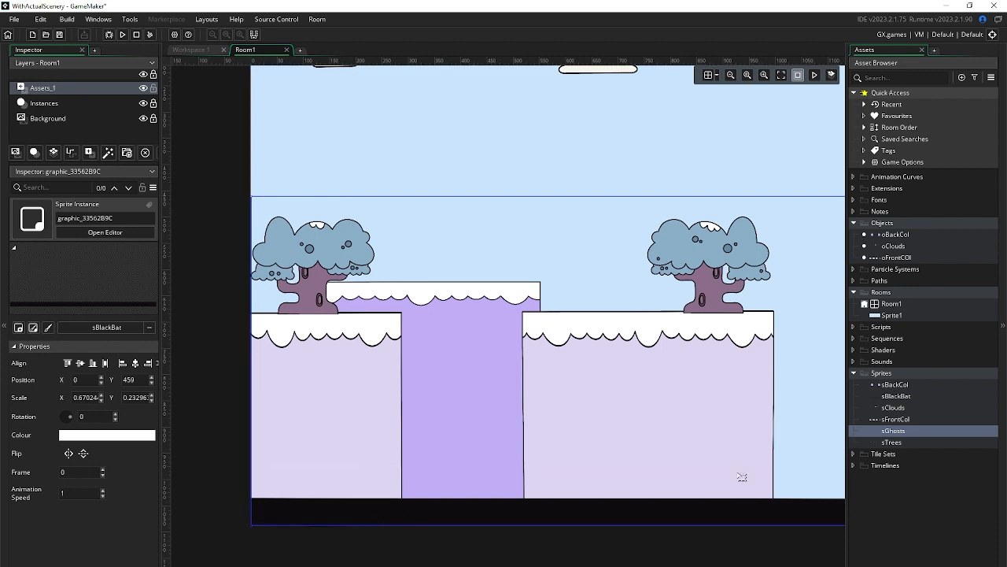
# Add another copy of the sGhosts sprite to the room and bring both rows of ghosts into sight
pyautogui.moveTo(897, 432); pyautogui.dragTo(664, 152)
pyautogui.scroll(2, 623, 271)
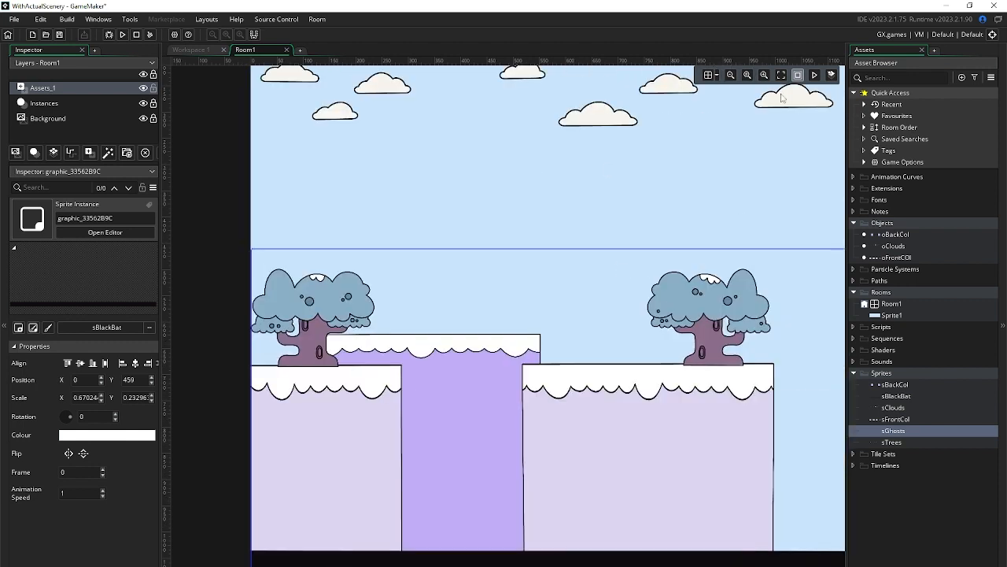
pyautogui.click(731, 74)
pyautogui.click(730, 76)
pyautogui.click(730, 77)
pyautogui.click(730, 76)
pyautogui.click(731, 77)
pyautogui.click(731, 76)
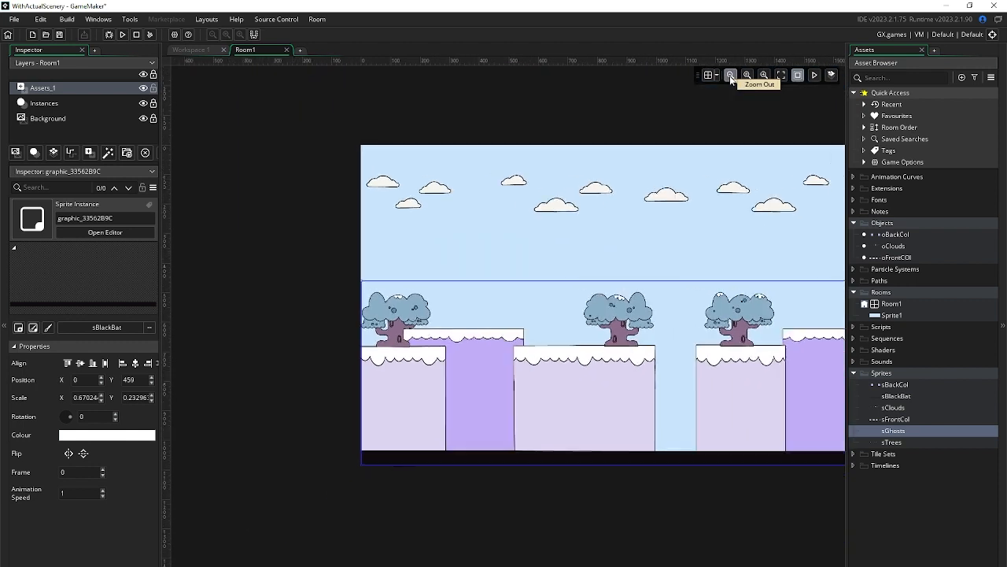
pyautogui.click(730, 76)
pyautogui.click(731, 76)
pyautogui.click(730, 77)
pyautogui.click(731, 76)
pyautogui.click(730, 75)
pyautogui.click(730, 76)
pyautogui.click(731, 76)
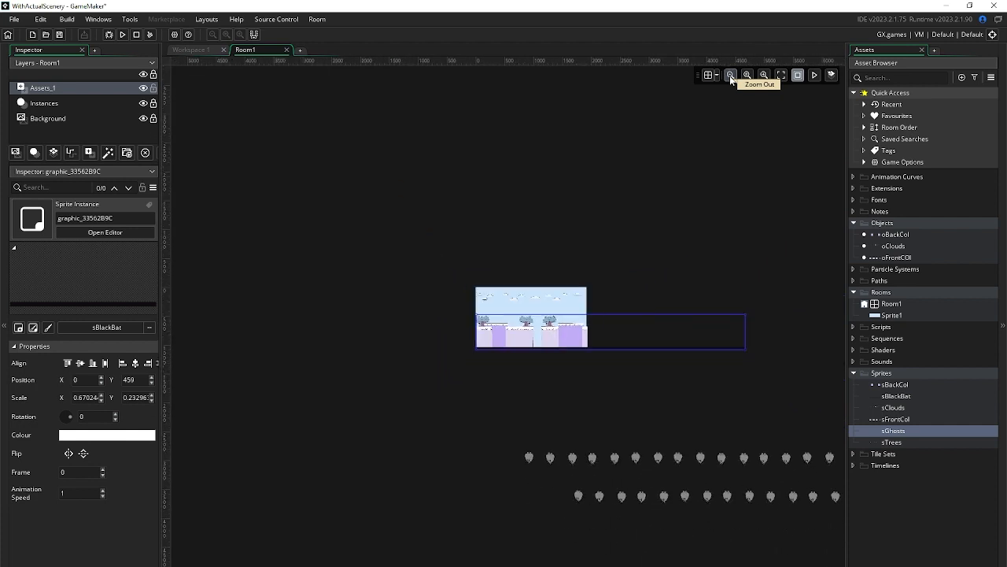
# Move the upper row of ghosts over the room's bottom edge at X -432, Y -1667 and delete the other row
pyautogui.moveTo(675, 461); pyautogui.dragTo(607, 342)
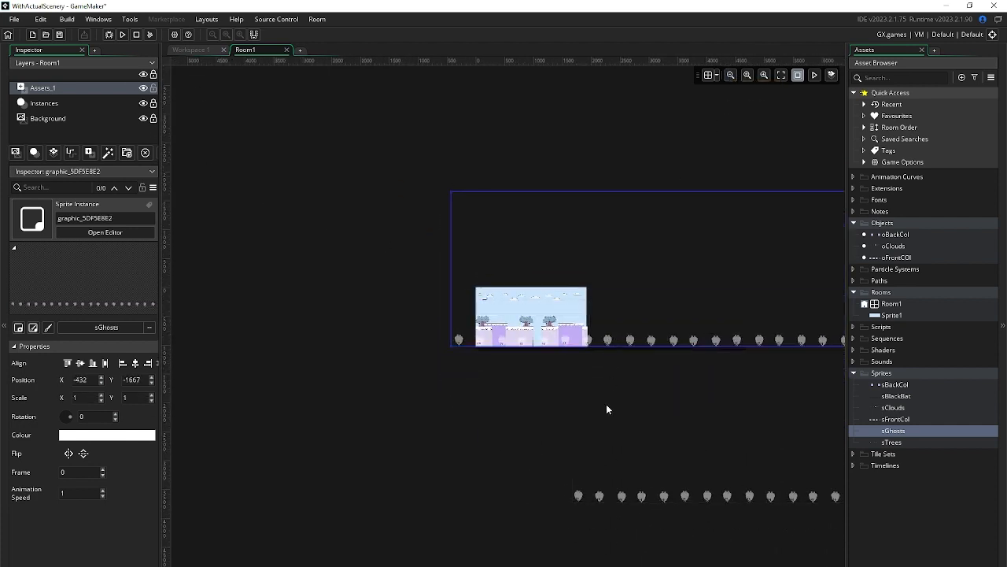
pyautogui.click(637, 496)
pyautogui.press('Delete')
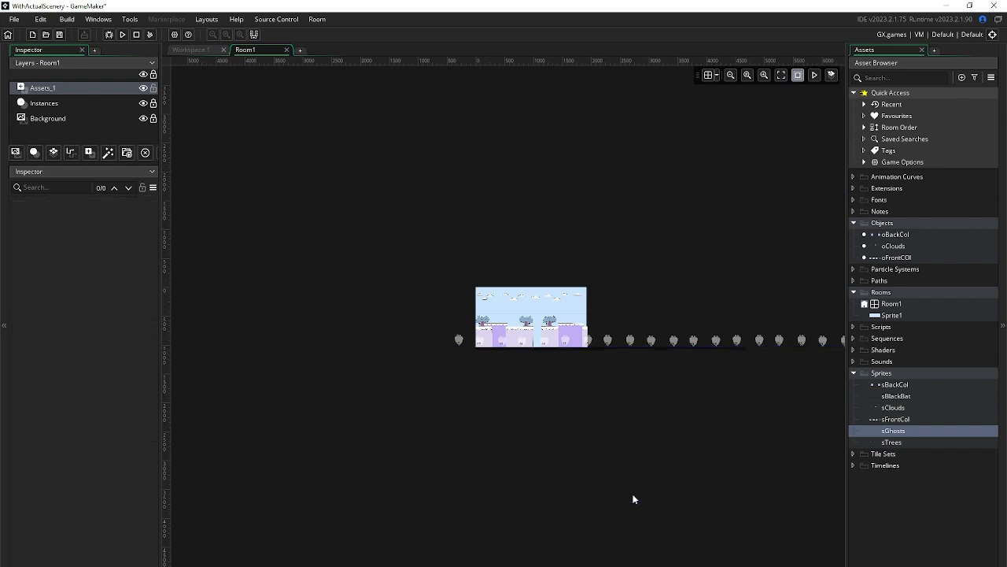
# Scale the row of ghosts down proportionally to about 0.351 and align it with the black bar at about X 1, Y 157
pyautogui.click(620, 341)
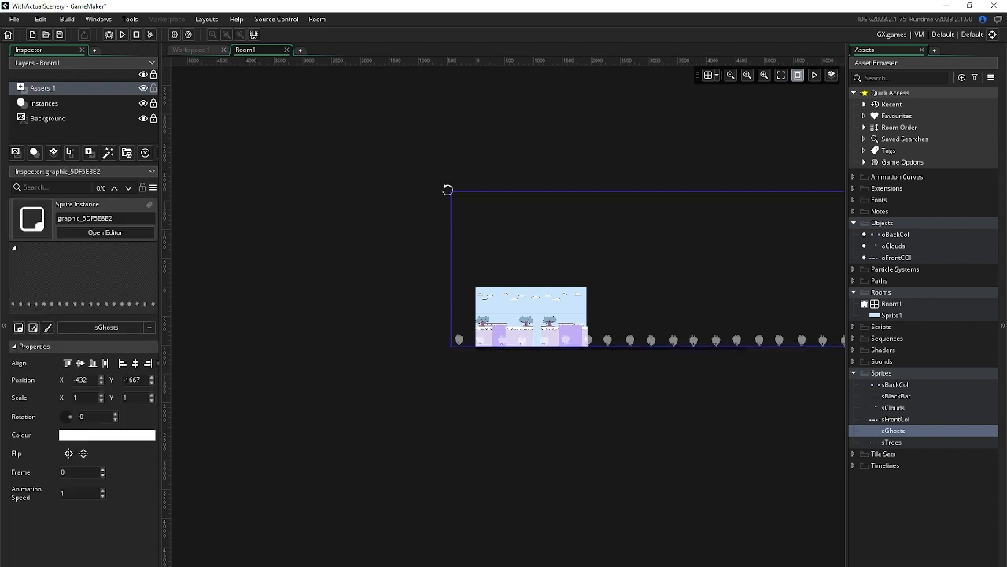
pyautogui.moveTo(451, 191); pyautogui.dragTo(491, 353)
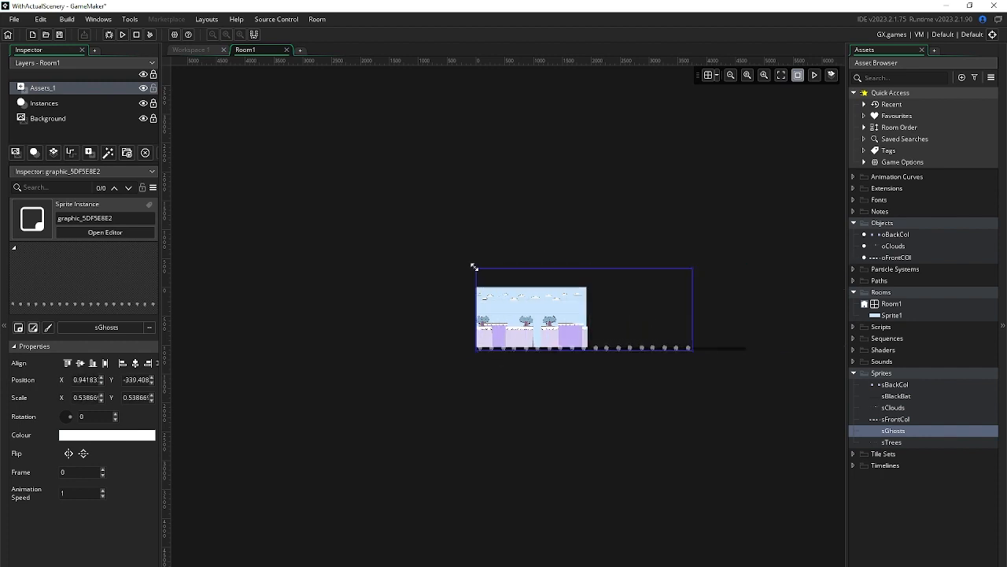
pyautogui.moveTo(474, 265); pyautogui.dragTo(550, 297)
pyautogui.moveTo(578, 344); pyautogui.dragTo(506, 350)
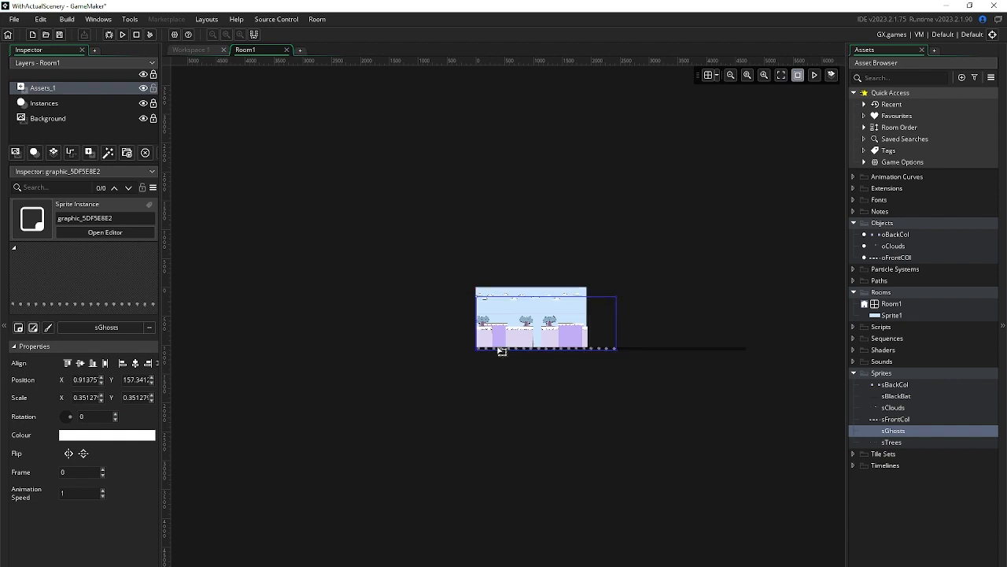
pyautogui.click(744, 76)
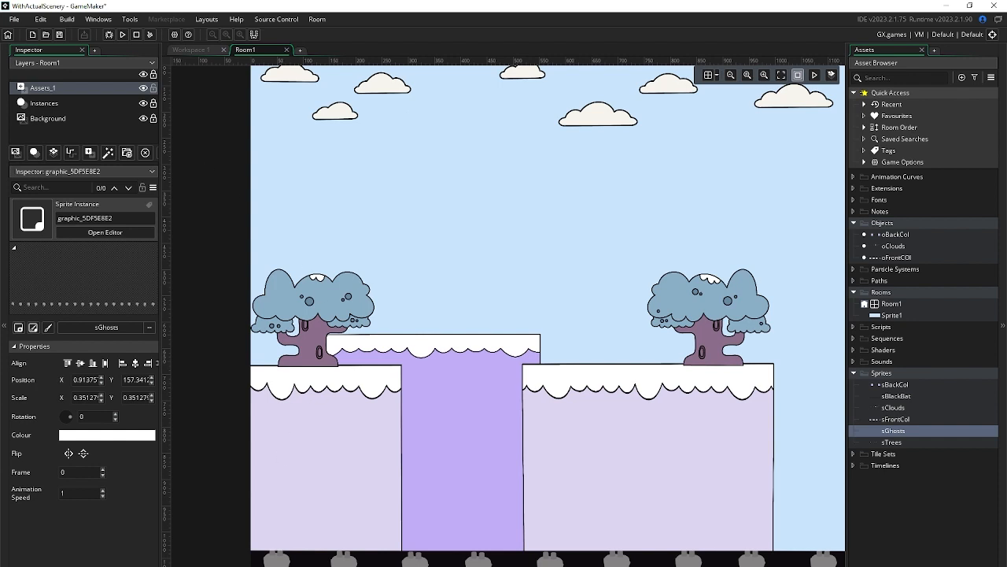
# Switch to File Explorer, go to the GAMEMAKER characters folder and check which programs can open the Final_Characters image
pyautogui.hotkey('alt', 'Tab')
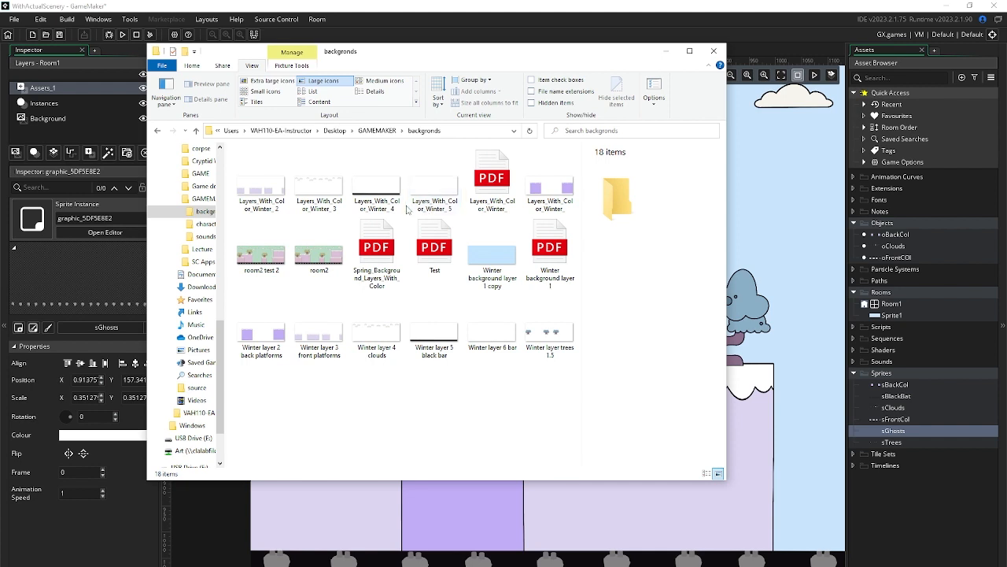
pyautogui.click(370, 131)
pyautogui.doubleClick(333, 174)
pyautogui.click(271, 180)
pyautogui.rightClick(271, 181)
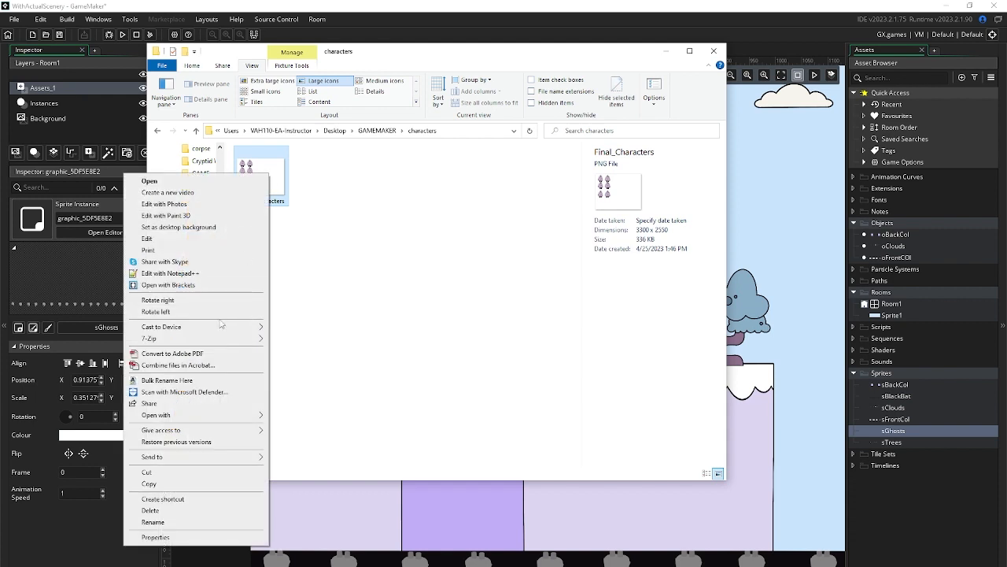
pyautogui.moveTo(232, 415)
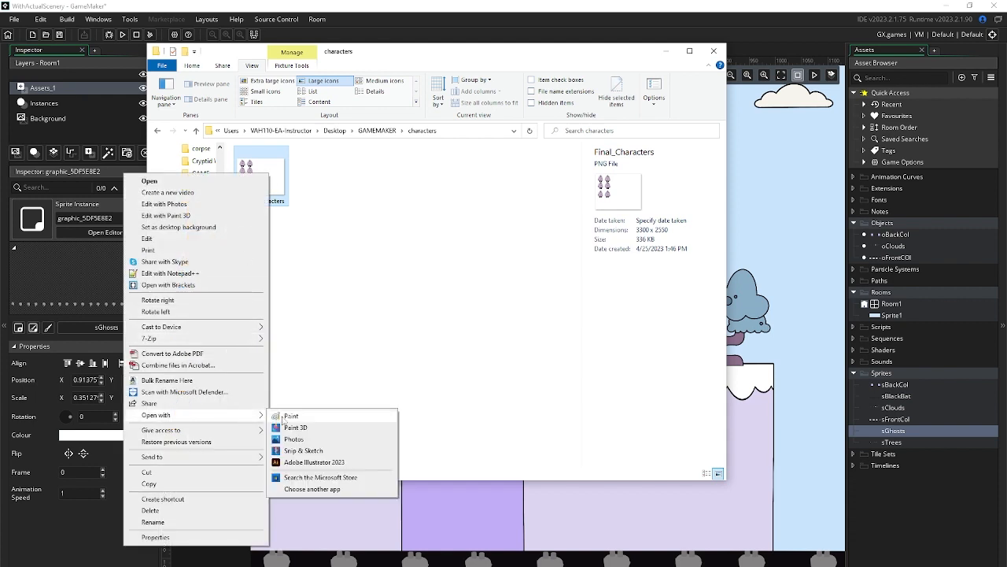
pyautogui.click(403, 388)
pyautogui.click(245, 159)
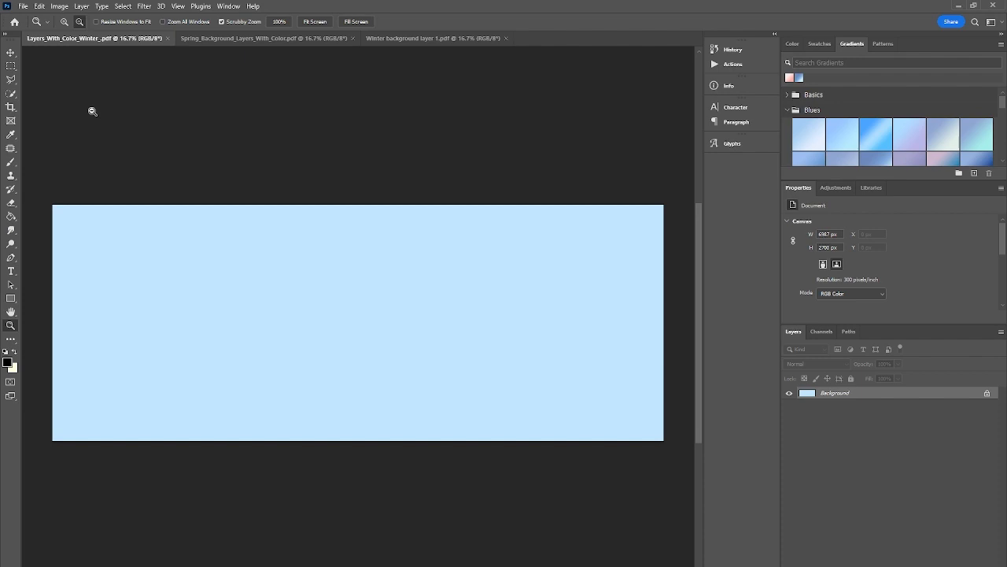
# Open the Final_Characters image from the GAMEMAKER characters folder
pyautogui.click(22, 6)
pyautogui.click(36, 25)
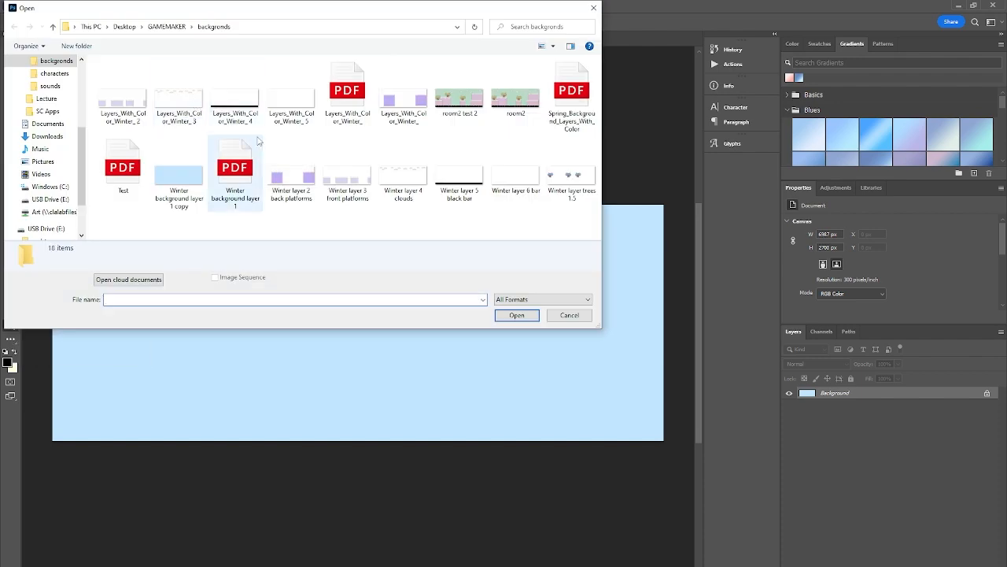
pyautogui.click(178, 27)
pyautogui.doubleClick(161, 90)
pyautogui.click(136, 89)
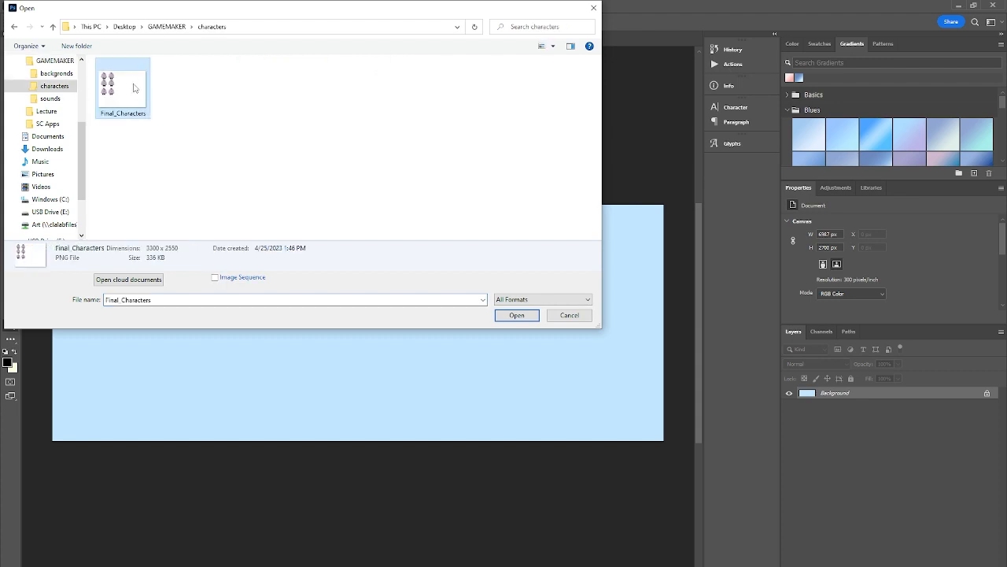
pyautogui.click(519, 318)
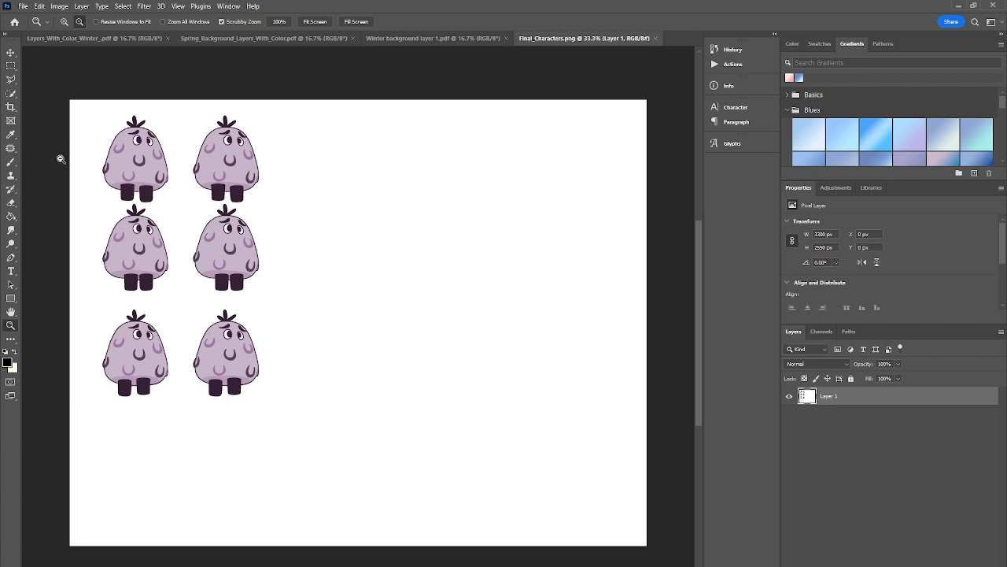
# Select the lower four characters with the Rectangular Marquee and move them beside the first two, at about X 1143, Y 64 px
pyautogui.click(11, 66)
pyautogui.moveTo(307, 430); pyautogui.dragTo(83, 203)
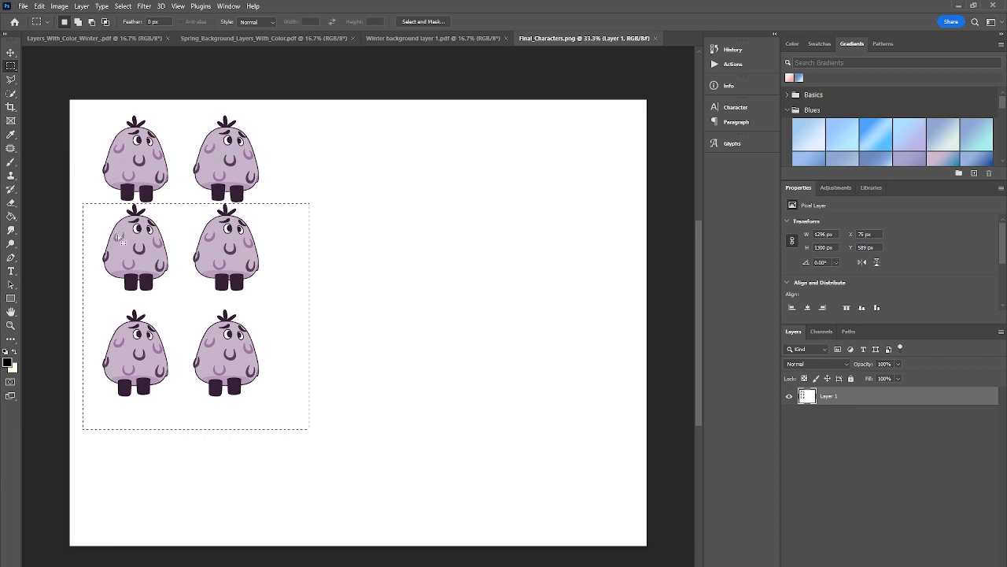
pyautogui.press('v')
pyautogui.moveTo(182, 240); pyautogui.dragTo(341, 152)
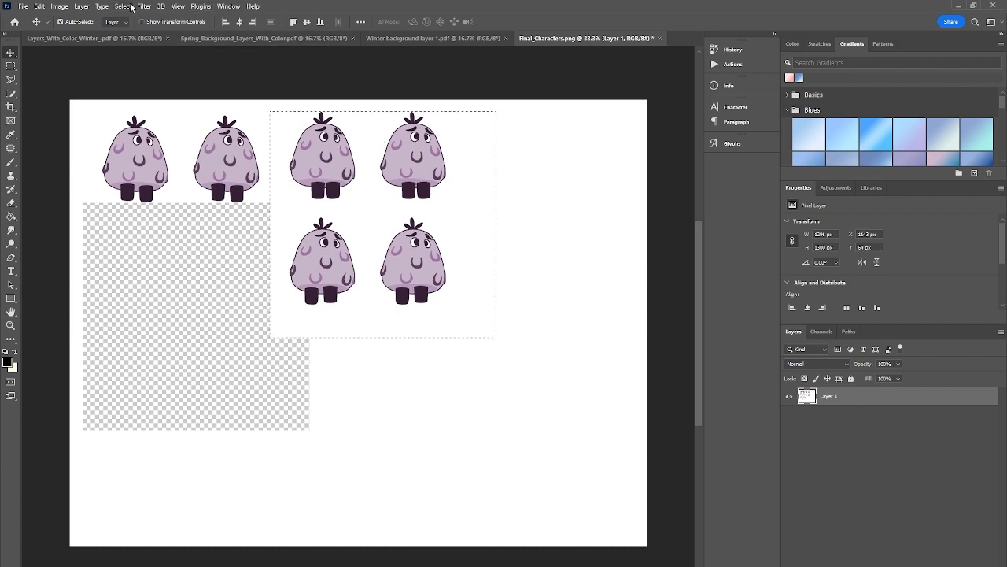
# Show the rulers and add a horizontal guide along the top of the first two characters' heads
pyautogui.click(175, 6)
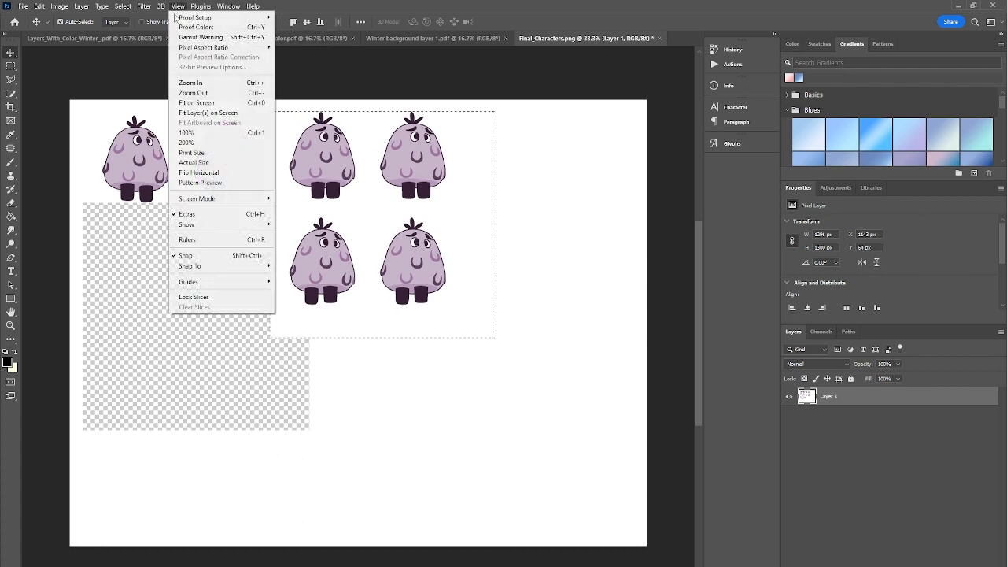
pyautogui.moveTo(251, 283)
pyautogui.click(234, 239)
pyautogui.moveTo(292, 54); pyautogui.dragTo(297, 120)
# Nudge the selected four characters down to about Y 88 px to meet the guide, and left to match the first pair's spacing
pyautogui.hotkey('shift', 'Down')
pyautogui.hotkey('shift', 'Down')
pyautogui.hotkey('shift', 'Down')
pyautogui.press('Up')
pyautogui.press('Up')
pyautogui.press('Up')
pyautogui.press('Up')
pyautogui.press('Up')
pyautogui.press('Up')
pyautogui.press('Left')
pyautogui.press('Left')
pyautogui.press('Left')
pyautogui.press('Left')
pyautogui.press('Left')
pyautogui.press('Left')
pyautogui.press('Left')
pyautogui.press('Left')
pyautogui.press('Left')
pyautogui.press('Left')
pyautogui.press('Left')
pyautogui.press('Left')
pyautogui.press('Left')
pyautogui.press('Left')
pyautogui.press('Left')
pyautogui.press('Left')
pyautogui.press('Left')
pyautogui.press('Left')
pyautogui.press('Left')
pyautogui.press('Left')
pyautogui.press('Left')
pyautogui.press('Left')
pyautogui.press('Left')
pyautogui.press('Left')
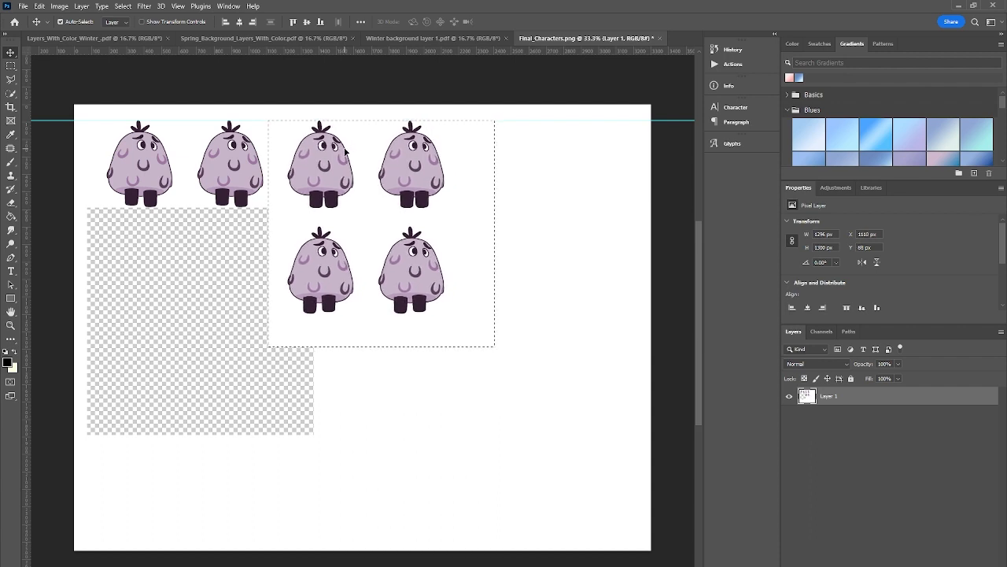
# Copy the lower two characters onto a new layer and move the copy to the end of the upper row
pyautogui.press('m')
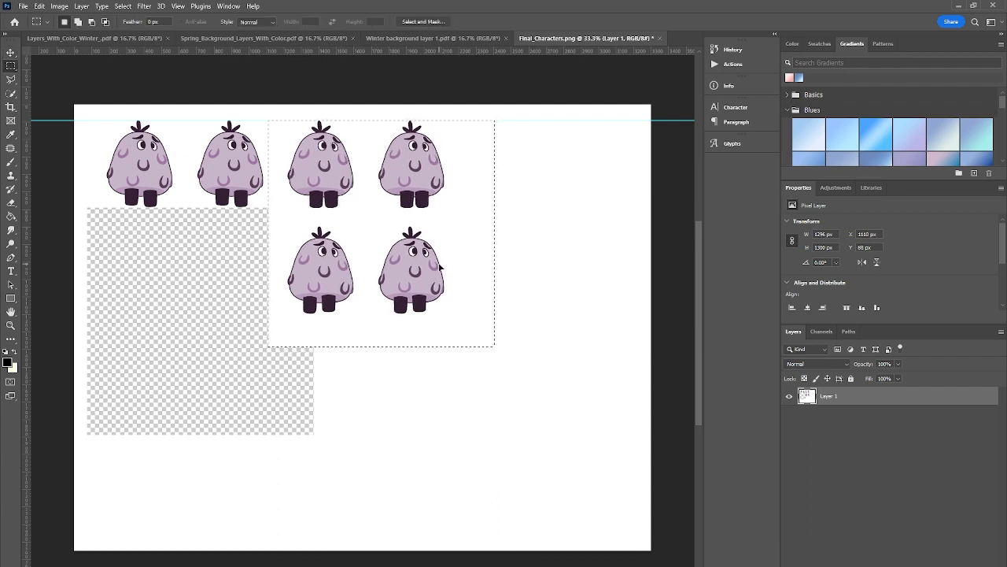
pyautogui.moveTo(560, 376); pyautogui.dragTo(268, 223)
pyautogui.hotkey('ctrl', 'j')
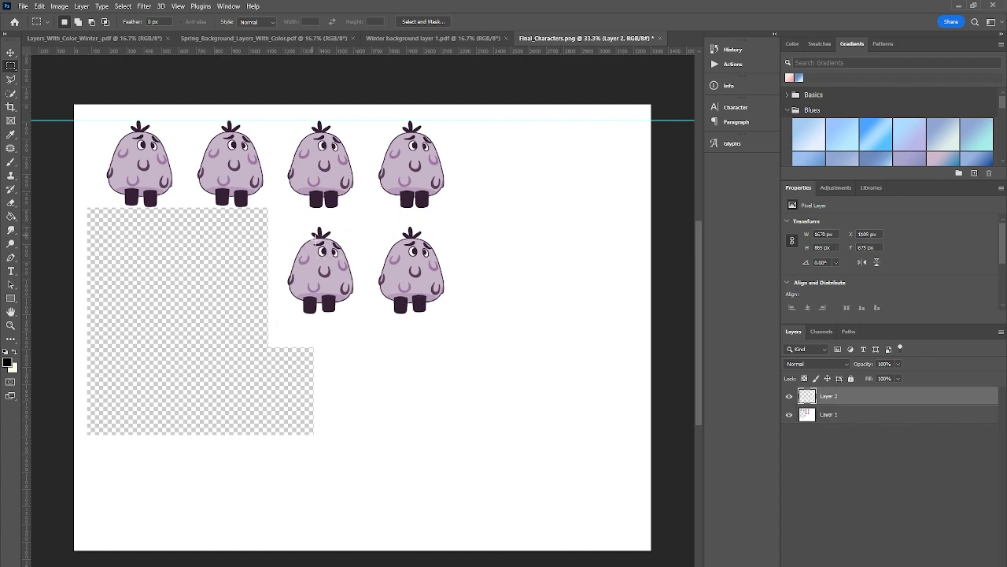
pyautogui.press('v')
pyautogui.moveTo(323, 267); pyautogui.dragTo(531, 172)
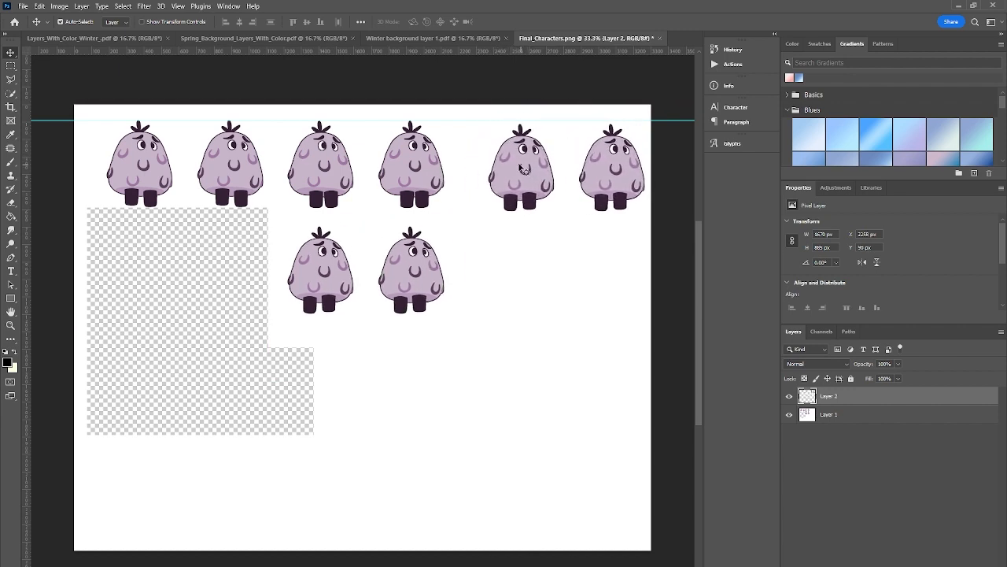
# Check the gap before the fifth character with a marquee, deselect, and move the copied pair closer to X 2096, Y 87 px
pyautogui.press('m')
pyautogui.moveTo(446, 92); pyautogui.dragTo(481, 236)
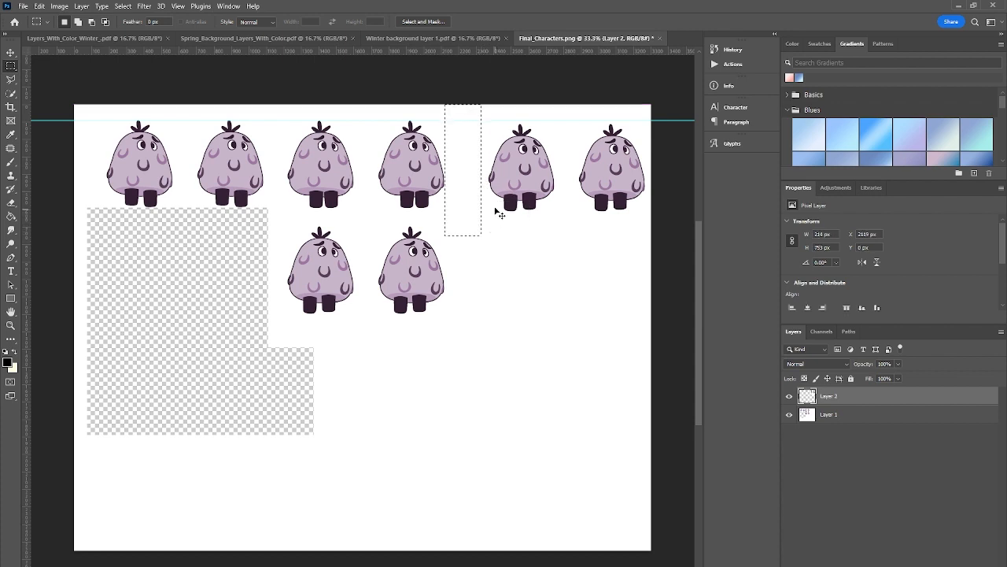
pyautogui.hotkey('ctrl', 'd')
pyautogui.press('v')
pyautogui.rightClick(552, 177)
pyautogui.click(570, 175)
pyautogui.moveTo(536, 179); pyautogui.dragTo(507, 177)
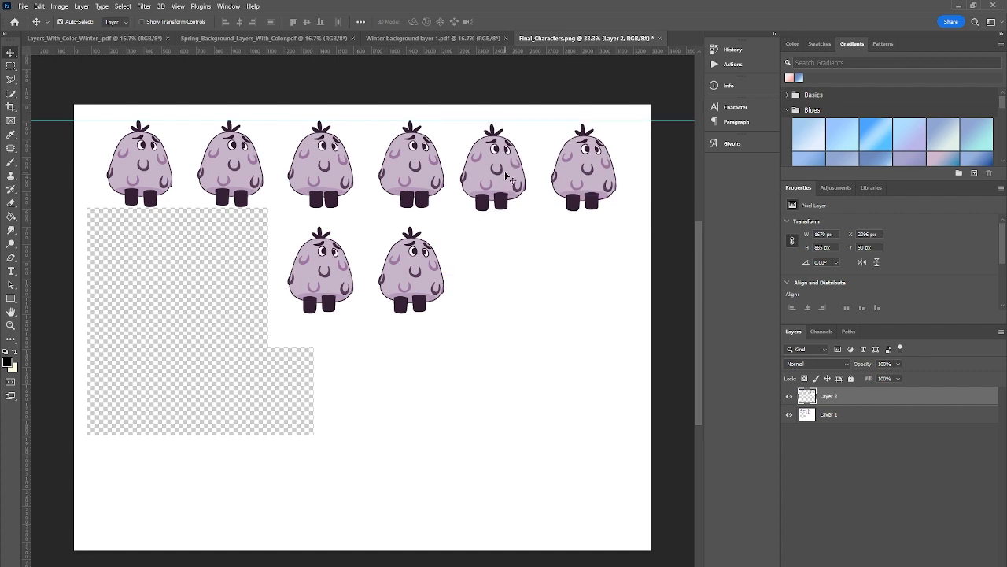
pyautogui.press('Up')
pyautogui.press('Up')
pyautogui.press('Up')
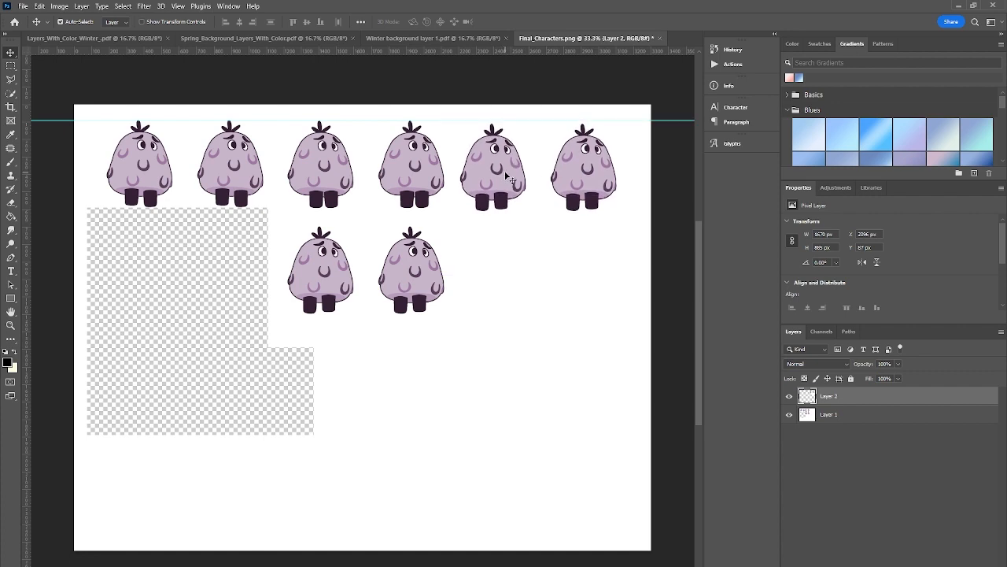
# Crop away the lower part of the canvas to a height of about 672 px, keeping only the row of six characters
pyautogui.click(11, 107)
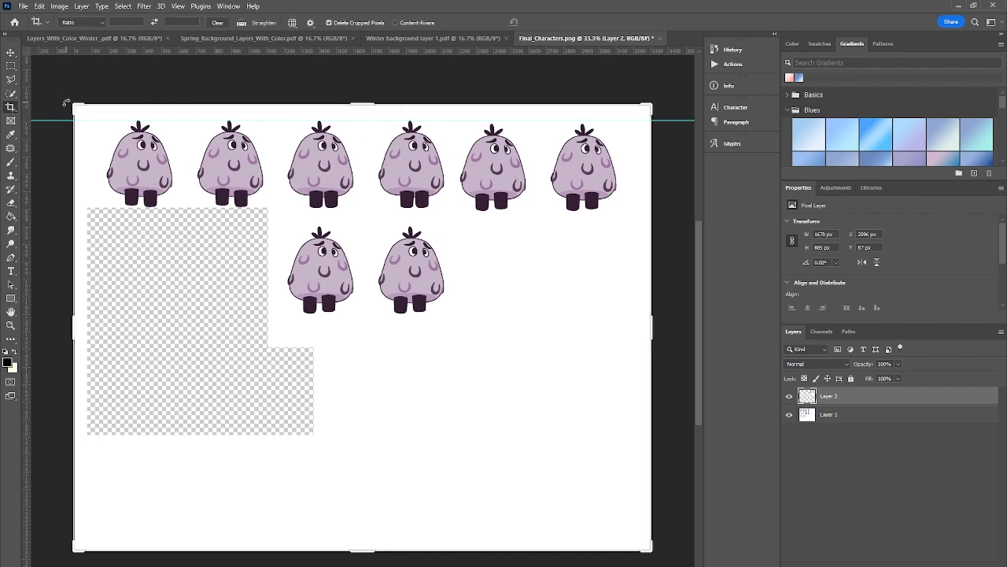
pyautogui.moveTo(366, 554); pyautogui.dragTo(373, 390)
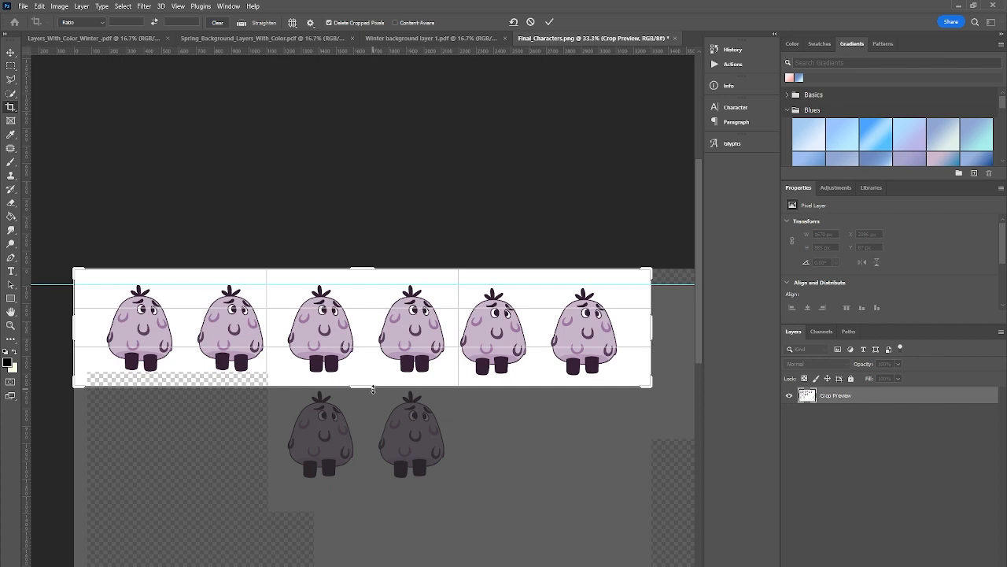
pyautogui.press('Return')
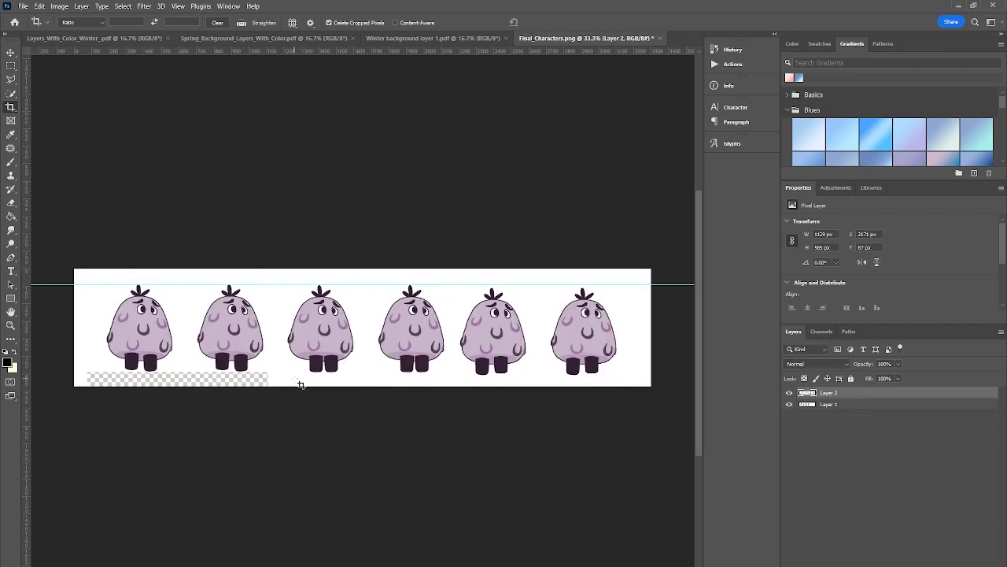
pyautogui.click(863, 406)
pyautogui.moveTo(863, 394)
pyautogui.mouseDown()
pyautogui.moveTo(868, 420)
pyautogui.moveTo(865, 391)
pyautogui.mouseUp()
pyautogui.press('w')
pyautogui.click(462, 294)
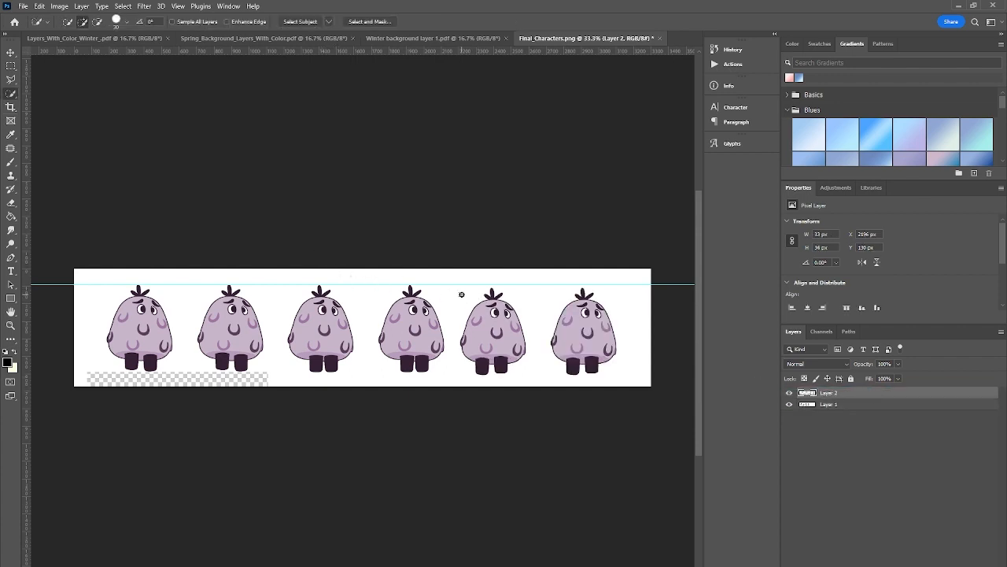
# Try the Magic Wand on the white area around the fifth character and undo the deletion of Layer 2
pyautogui.click(14, 97)
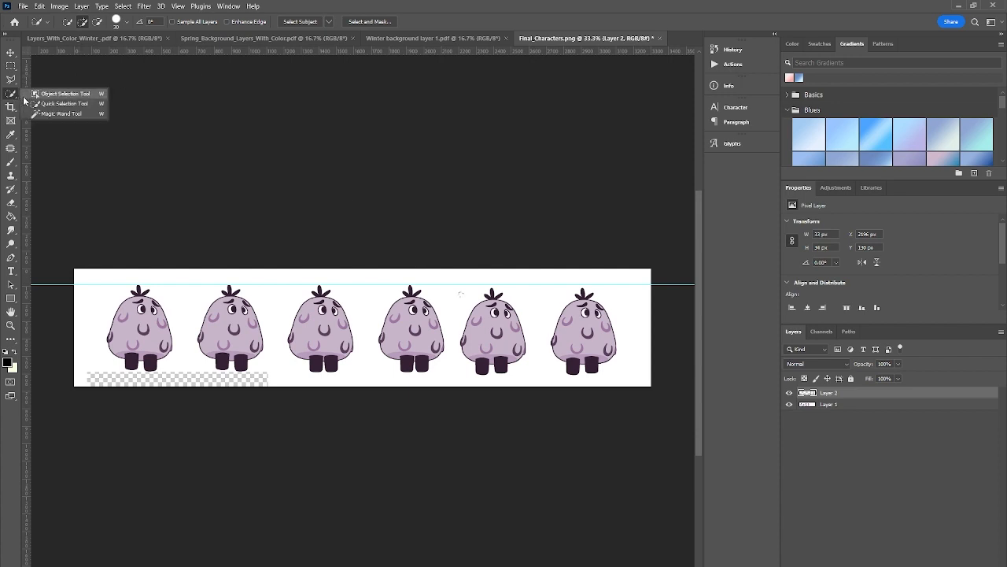
pyautogui.click(43, 115)
pyautogui.click(456, 294)
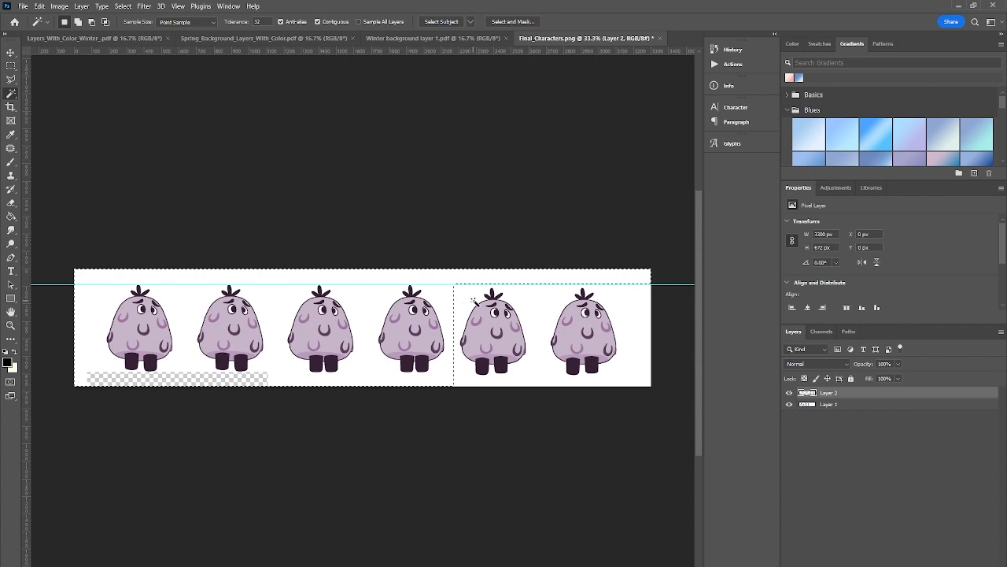
pyautogui.hotkey('ctrl', 'd')
pyautogui.press('Delete')
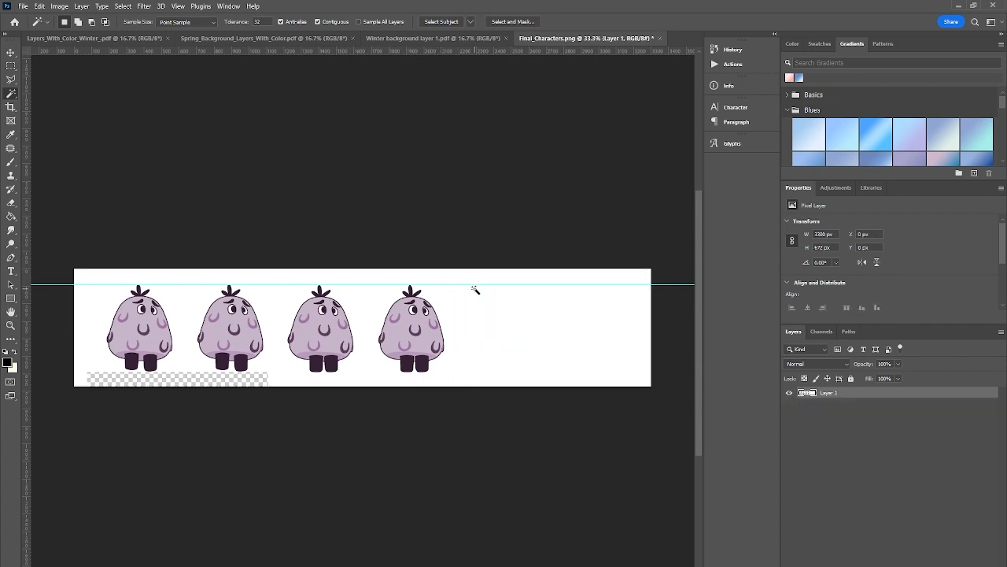
pyautogui.hotkey('ctrl', 'z')
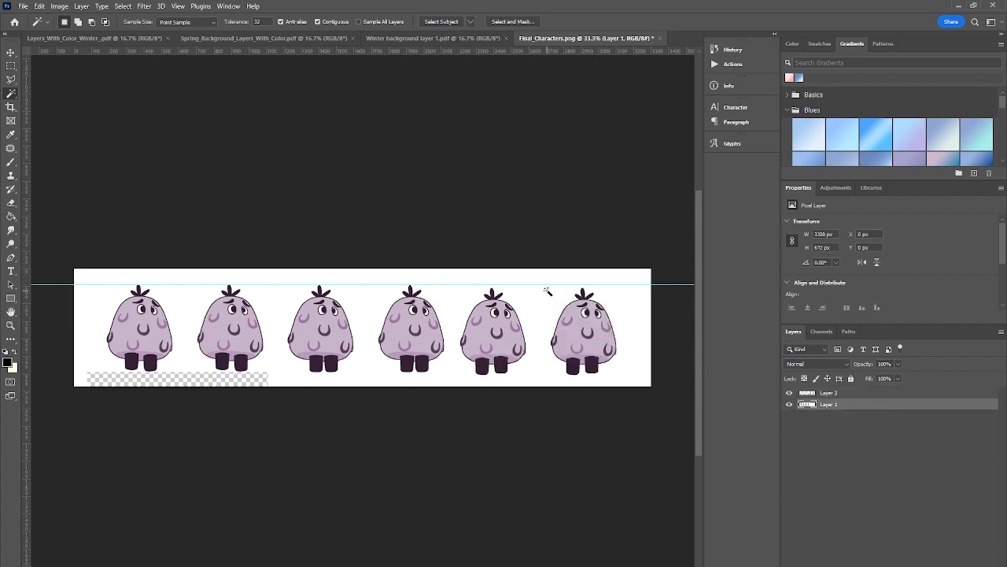
# Delete the white background from Layer 1 and Layer 2 using the Magic Wand
pyautogui.click(425, 280)
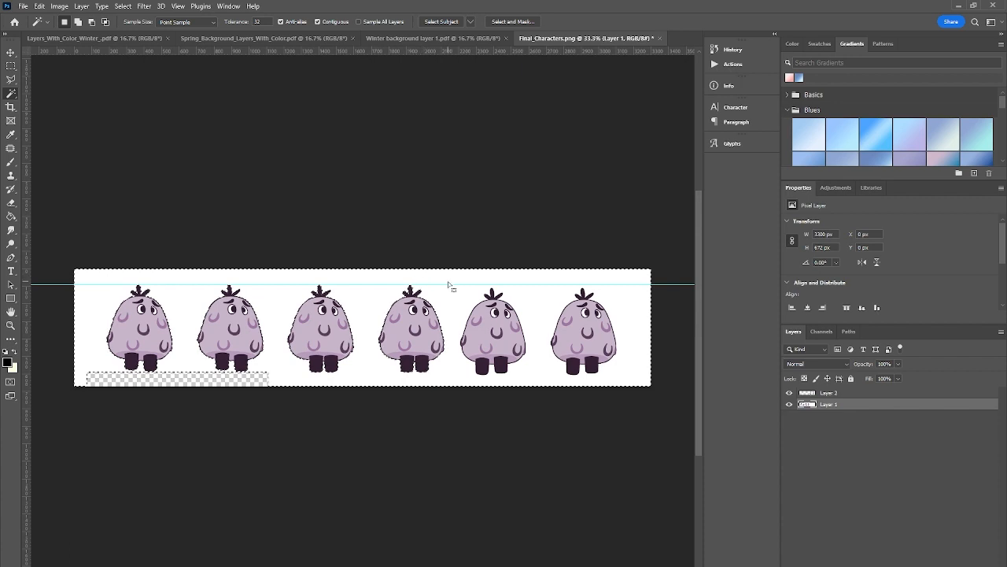
pyautogui.press('Delete')
pyautogui.click(826, 392)
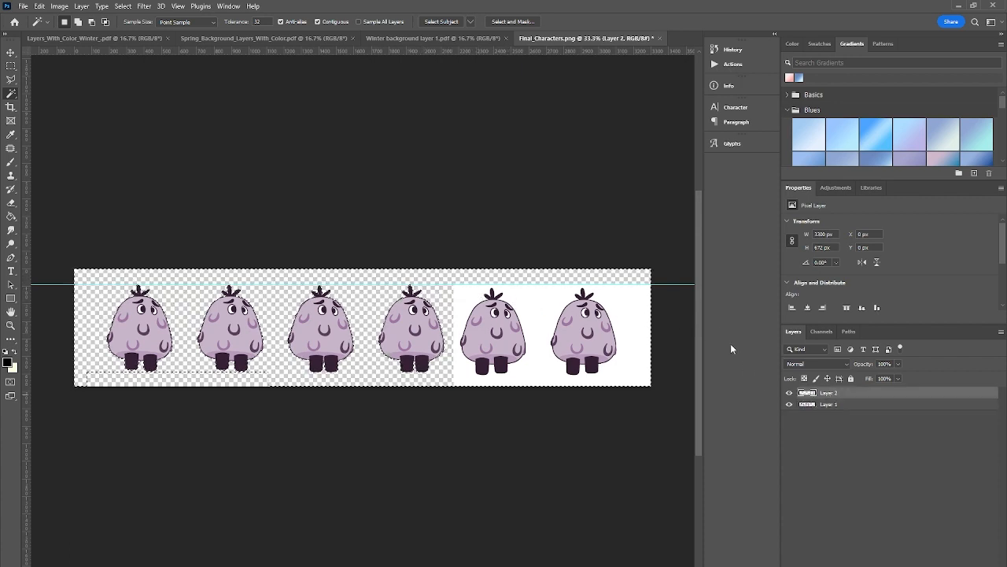
pyautogui.click(641, 318)
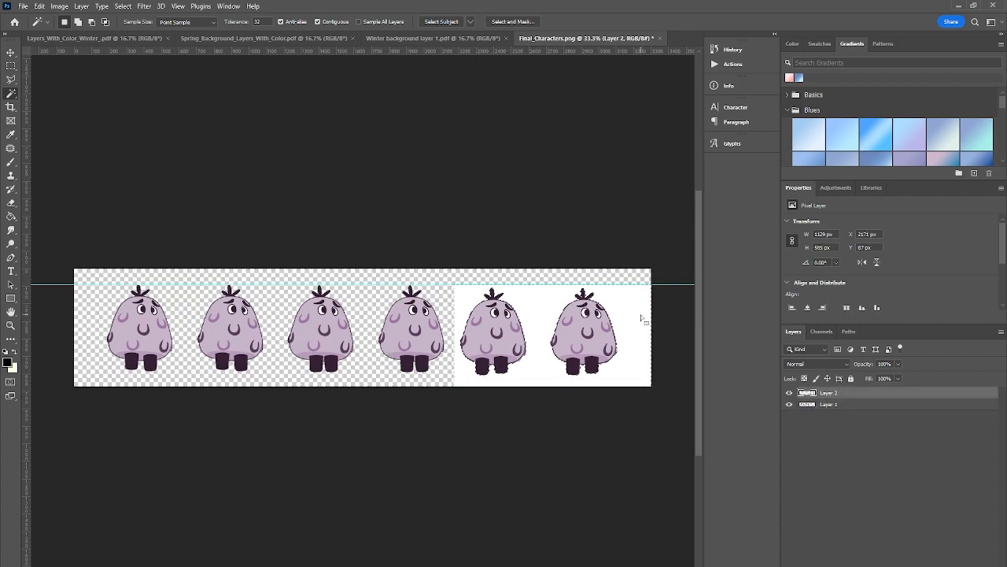
pyautogui.press('Delete')
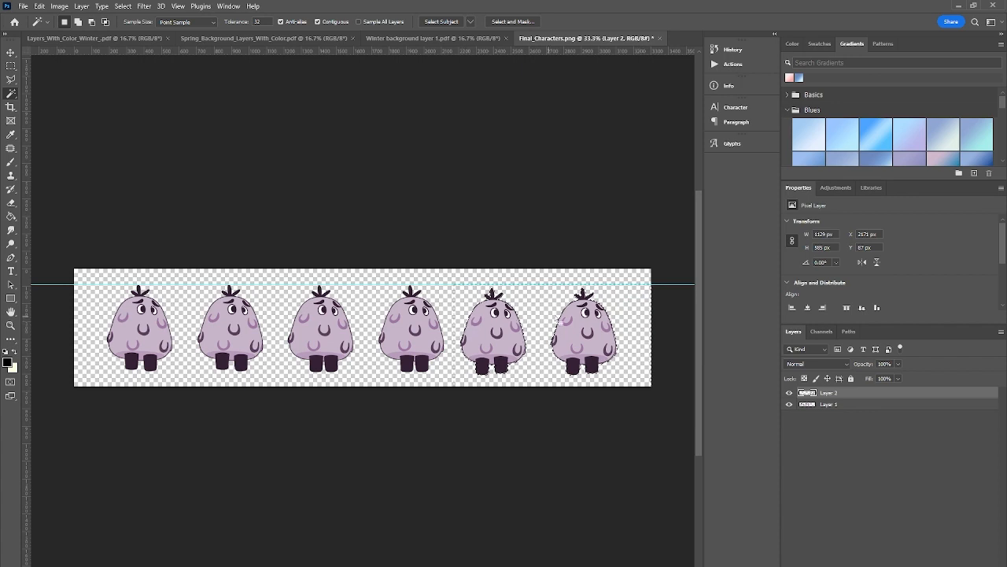
# Select the last two characters with the Rectangular Marquee and nudge them right and up to X 2268, Y 103 px
pyautogui.click(11, 65)
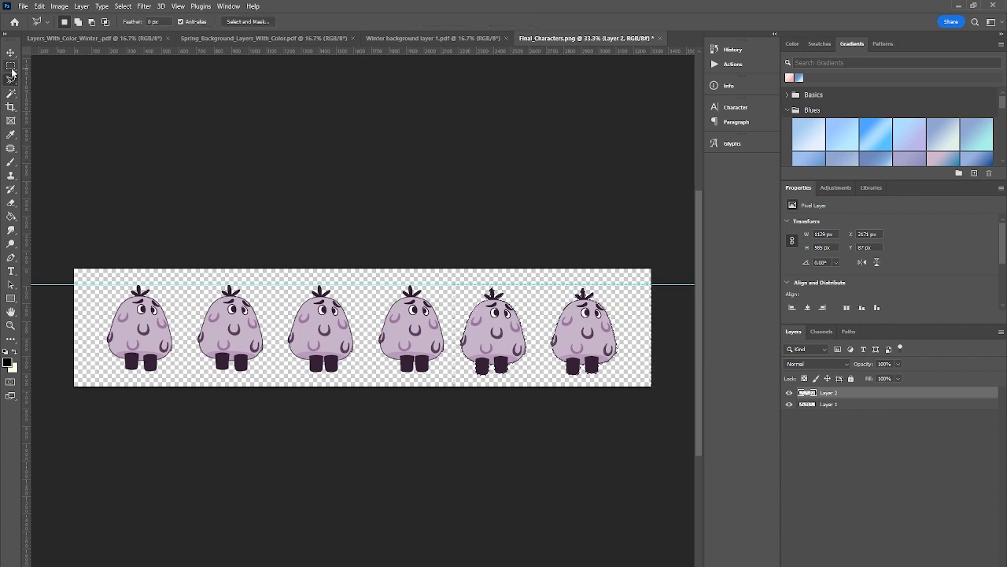
pyautogui.moveTo(644, 386); pyautogui.dragTo(373, 274)
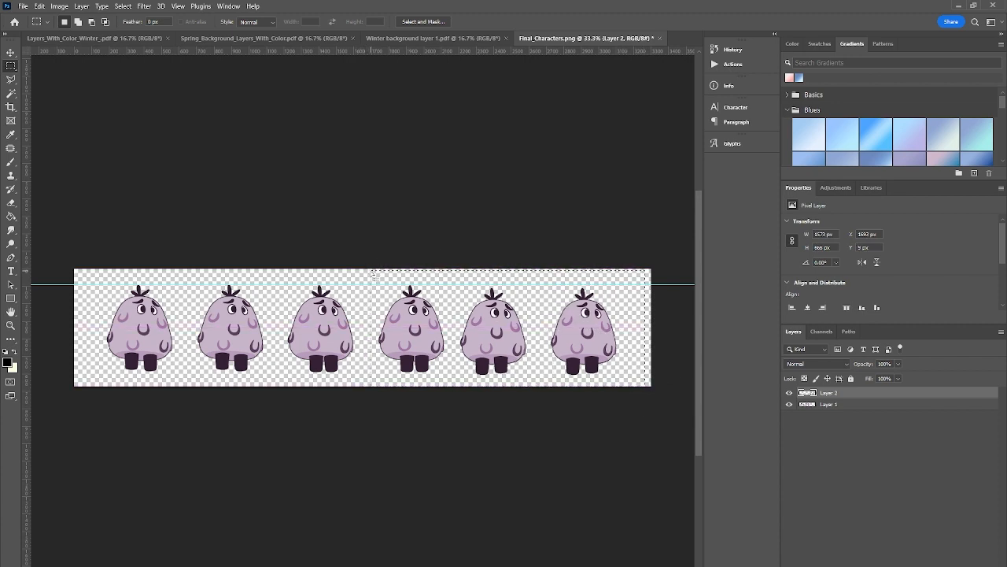
pyautogui.press('v')
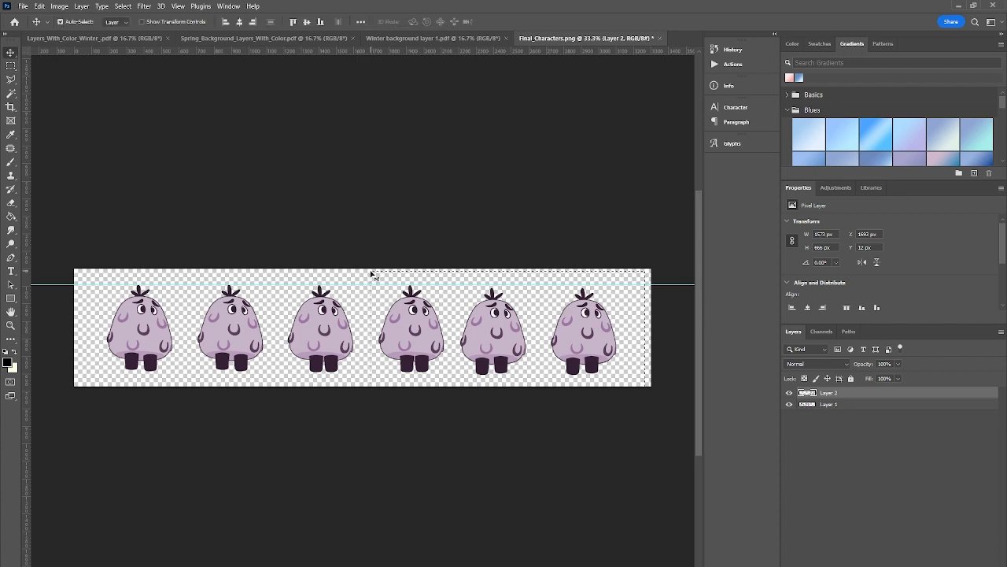
pyautogui.press('Up')
pyautogui.press('Right')
pyautogui.press('Right')
pyautogui.press('Right')
pyautogui.press('Right')
pyautogui.press('Up')
pyautogui.press('Right')
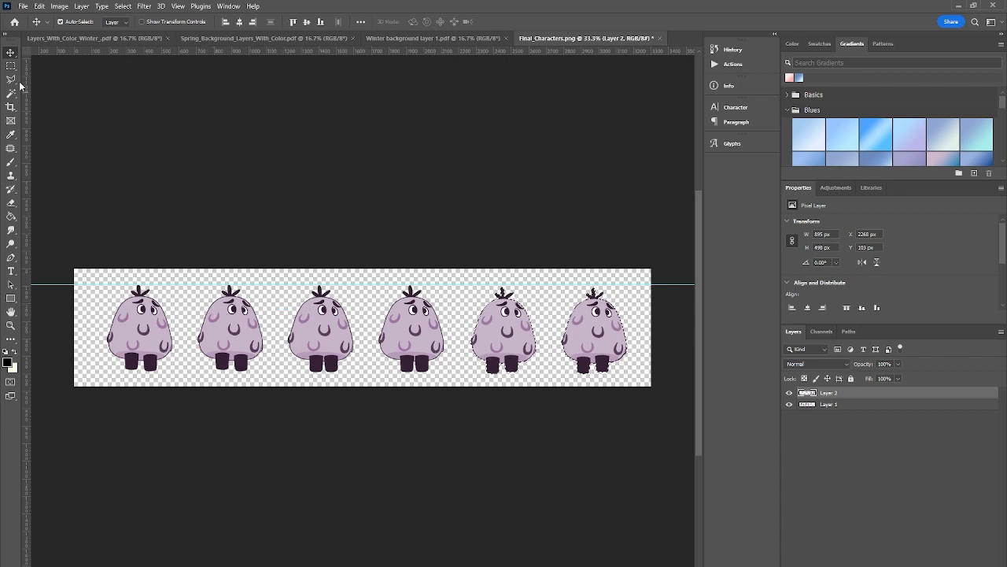
# Discard the crop around the selected pair and crop a narrow strip off the canvas's left edge, leaving about 3210 px width
pyautogui.click(11, 107)
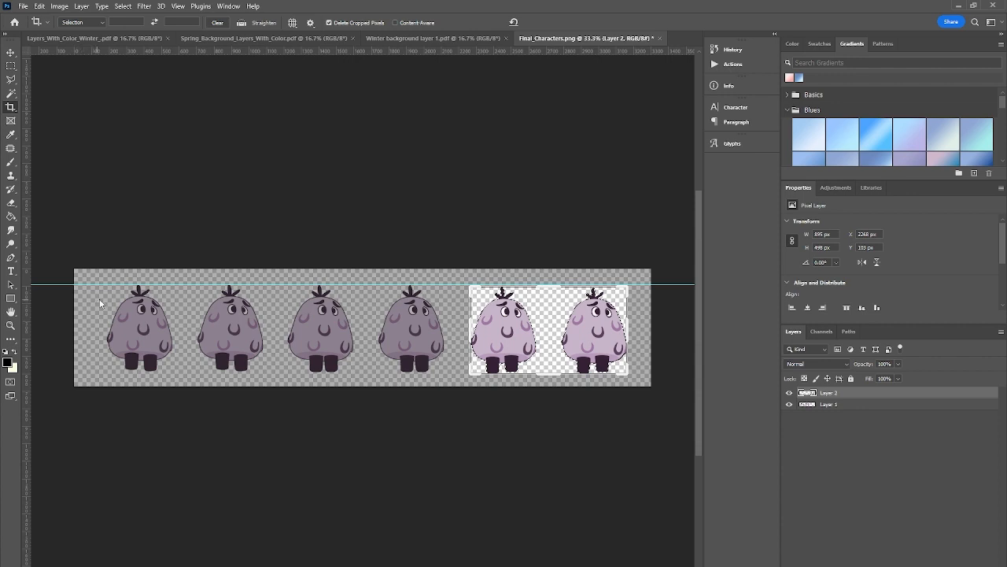
pyautogui.click(861, 404)
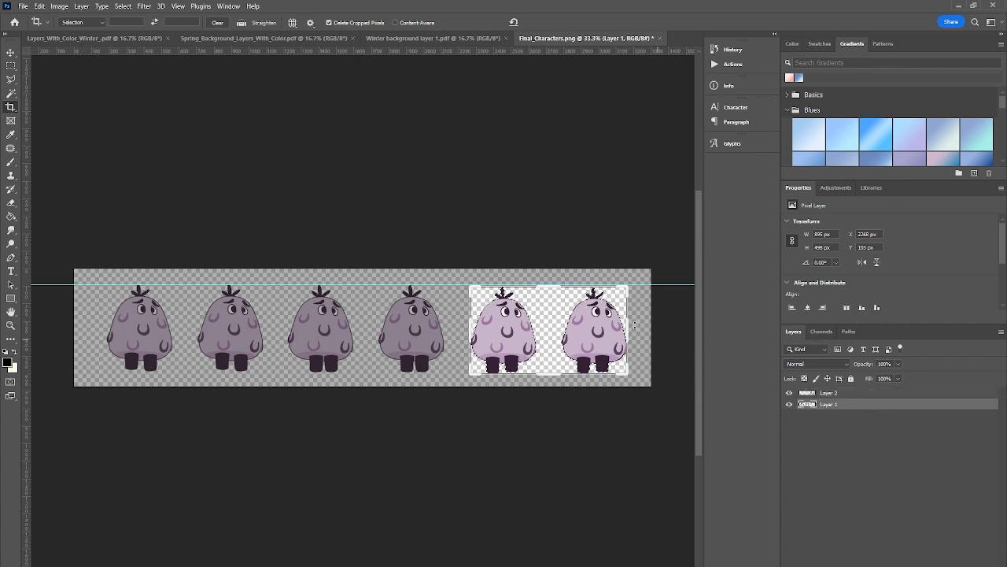
pyautogui.press('Escape')
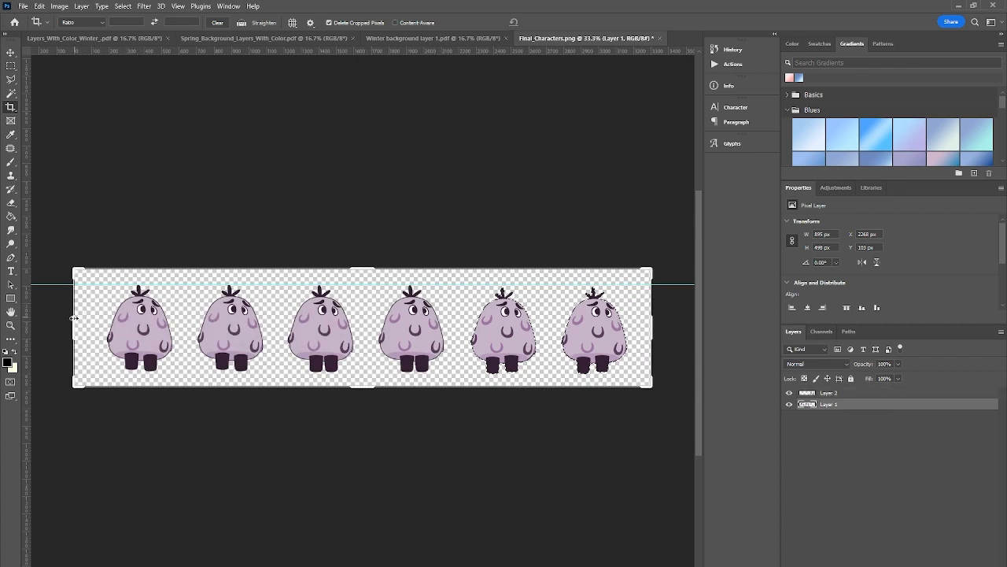
pyautogui.moveTo(71, 322); pyautogui.dragTo(82, 324)
pyautogui.press('Return')
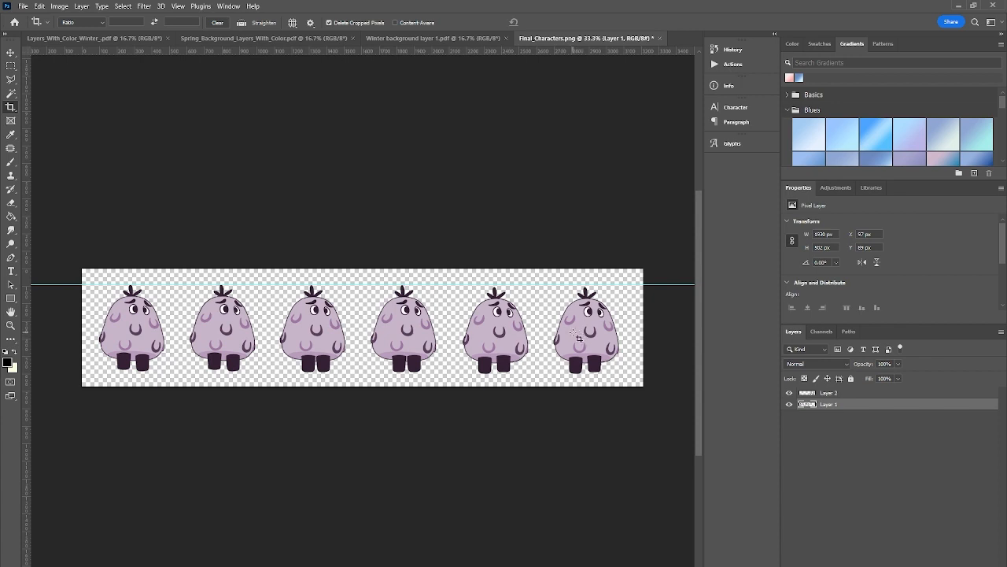
# Resize the character strip image to 600 px wide with its proportions kept
pyautogui.click(60, 7)
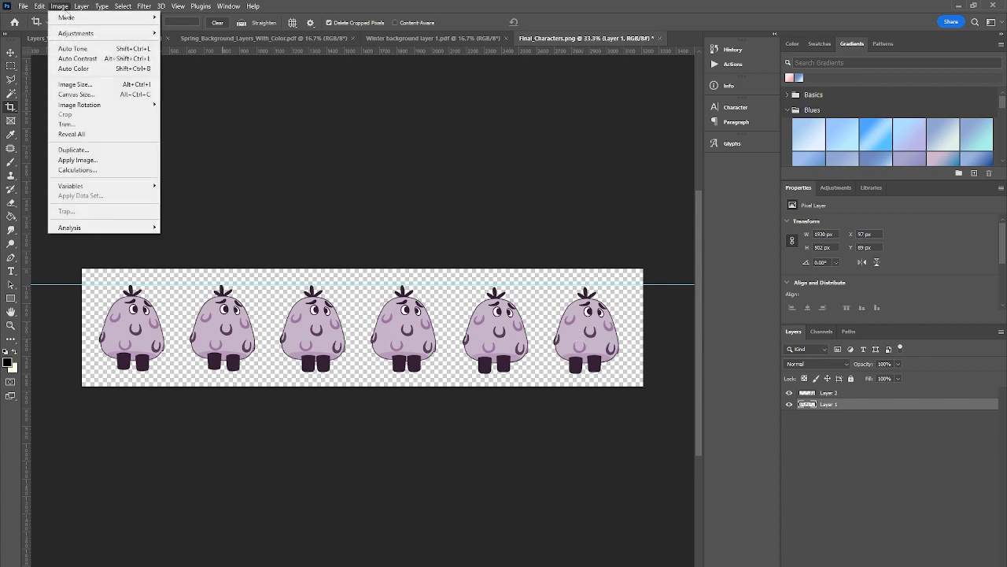
pyautogui.click(105, 84)
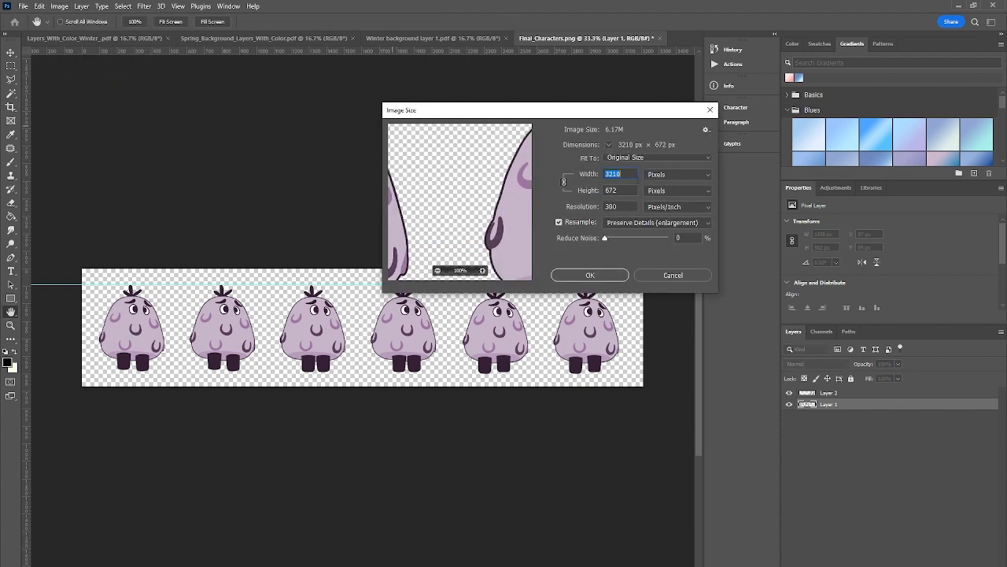
pyautogui.write('600')
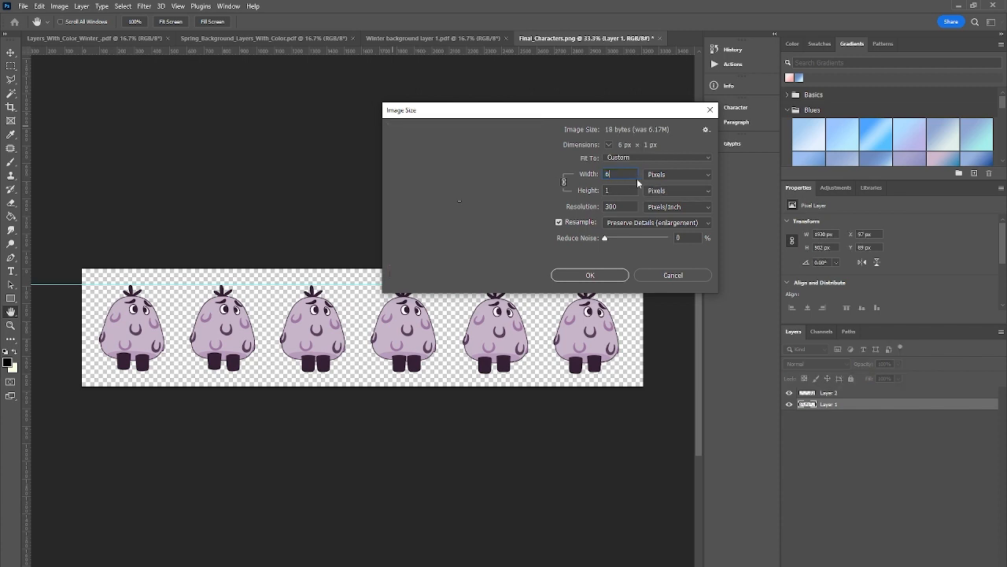
pyautogui.click(590, 275)
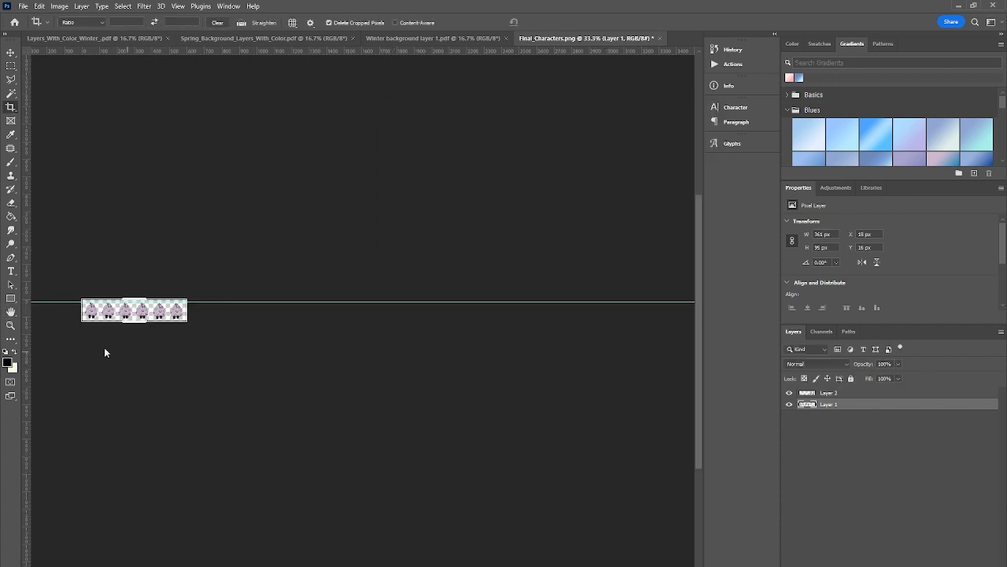
pyautogui.doubleClick(10, 325)
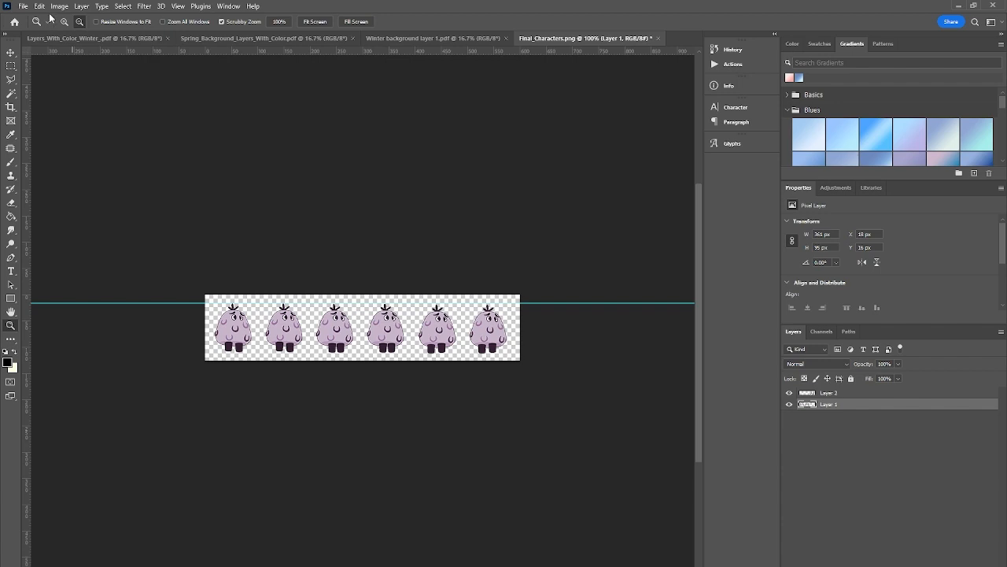
# Start saving a copy of the strip to the characters folder with GIF as the file format
pyautogui.click(24, 7)
pyautogui.click(47, 132)
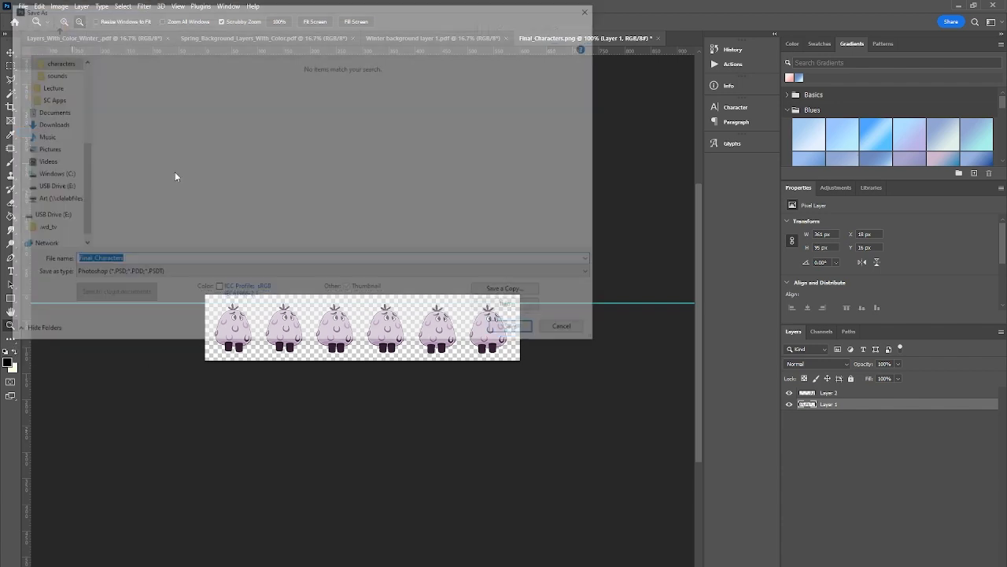
pyautogui.click(198, 275)
pyautogui.click(224, 324)
pyautogui.click(511, 292)
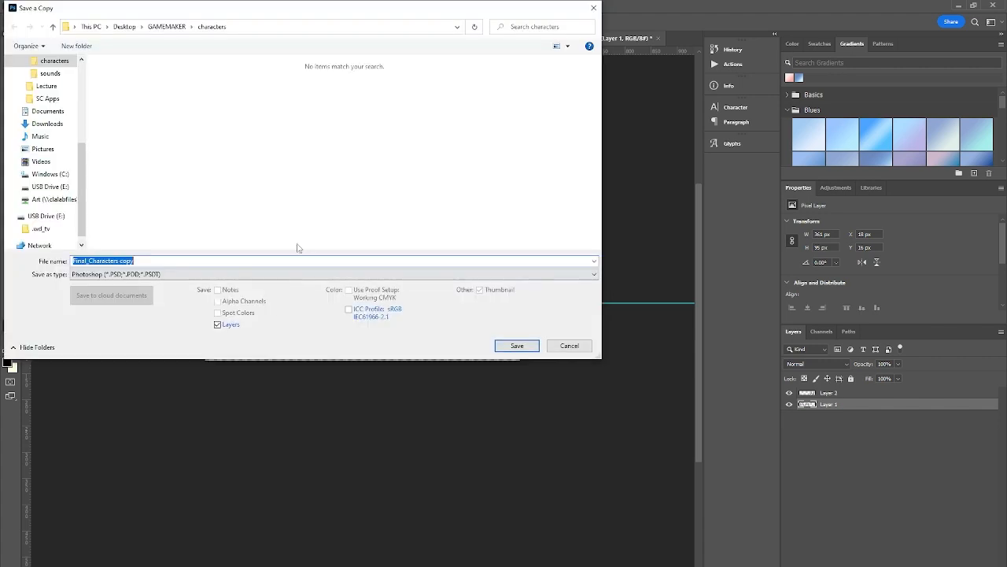
pyautogui.click(161, 274)
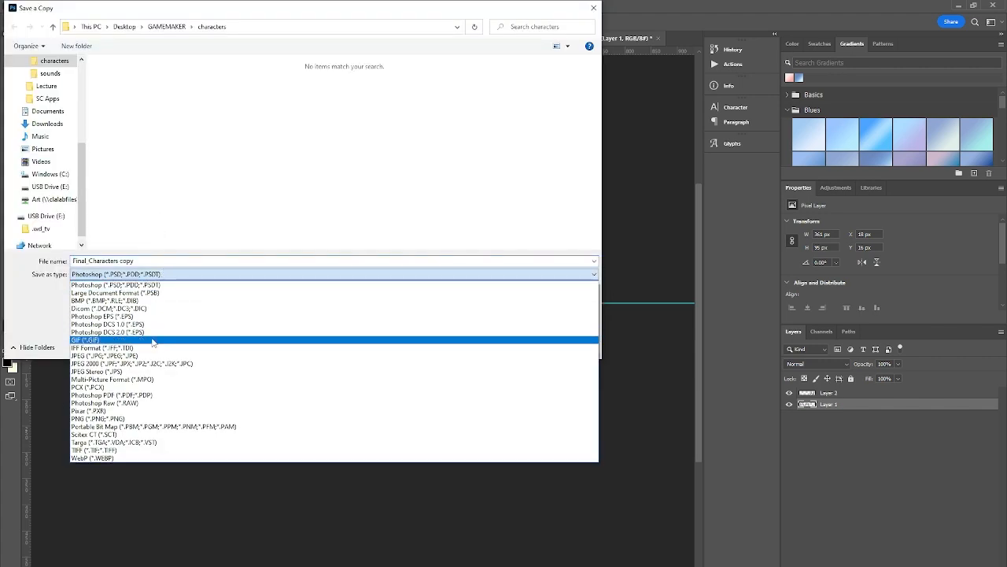
pyautogui.click(118, 336)
# Name the GIF copy character_strip6 and save it
pyautogui.moveTo(133, 261); pyautogui.dragTo(74, 261)
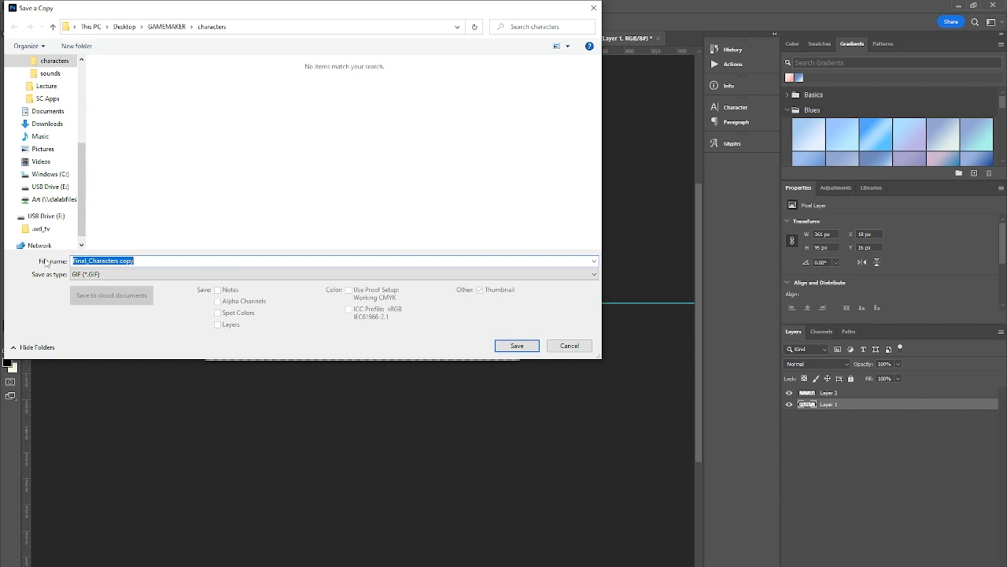
pyautogui.write('character_strip5')
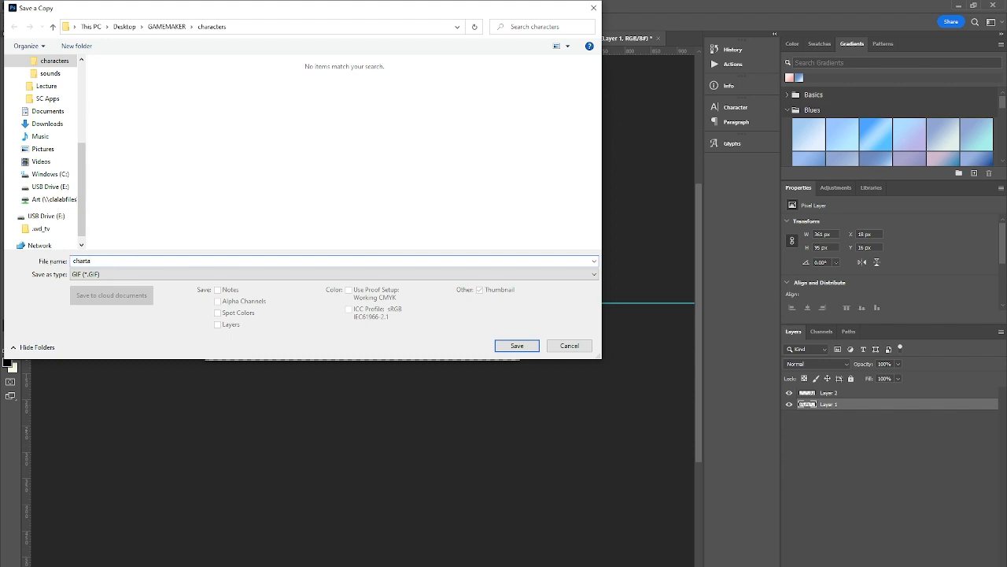
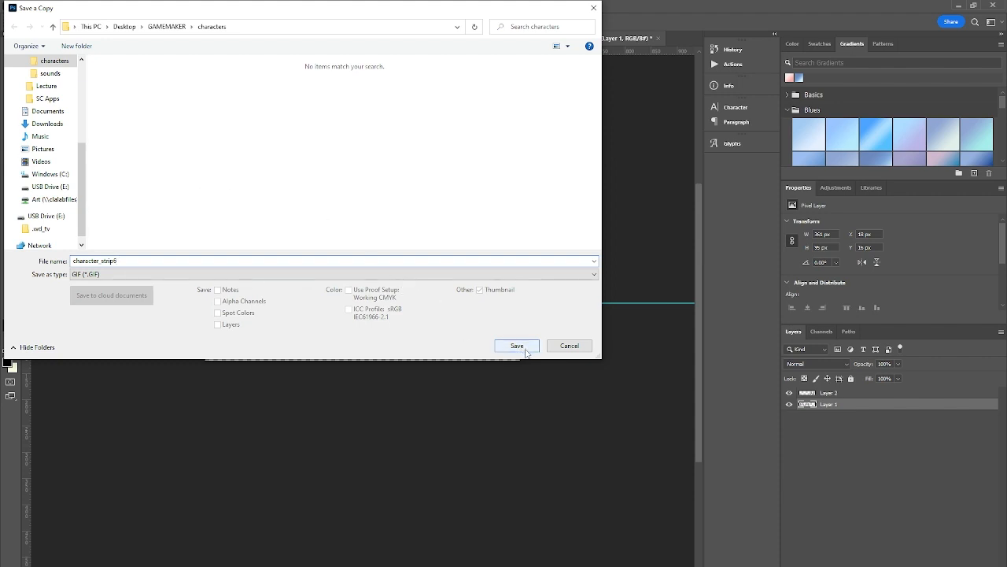
pyautogui.click(484, 275)
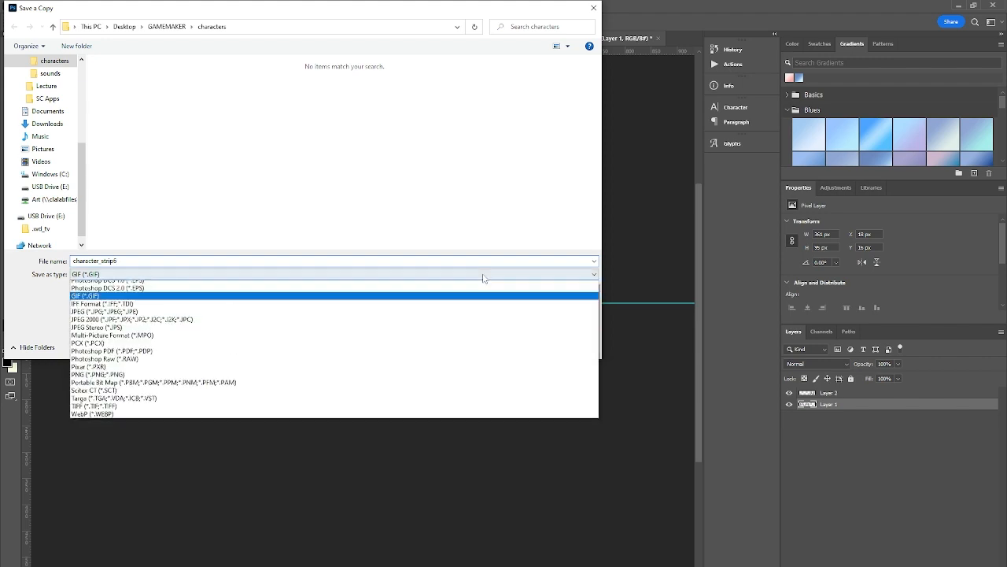
pyautogui.click(450, 347)
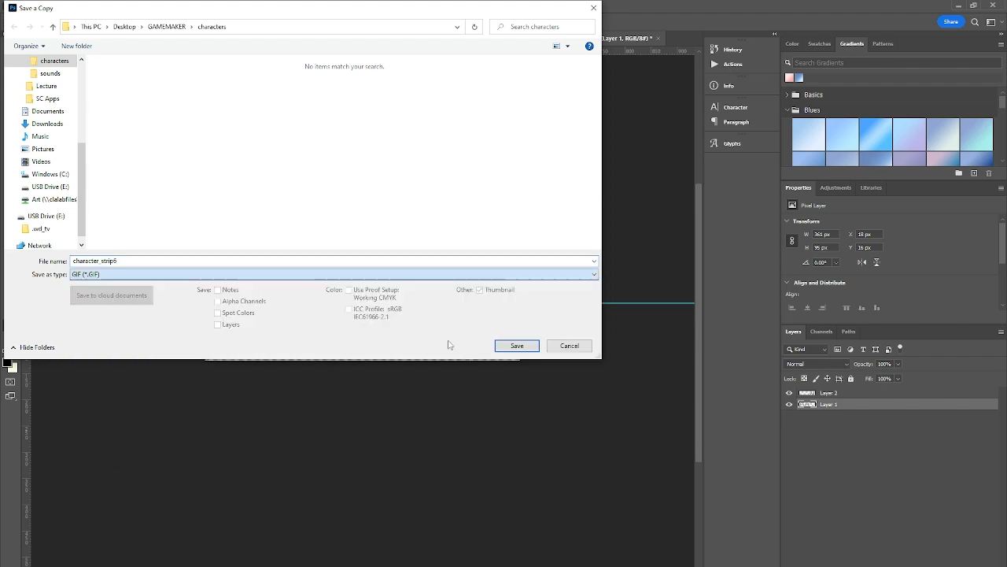
pyautogui.click(516, 346)
pyautogui.click(562, 160)
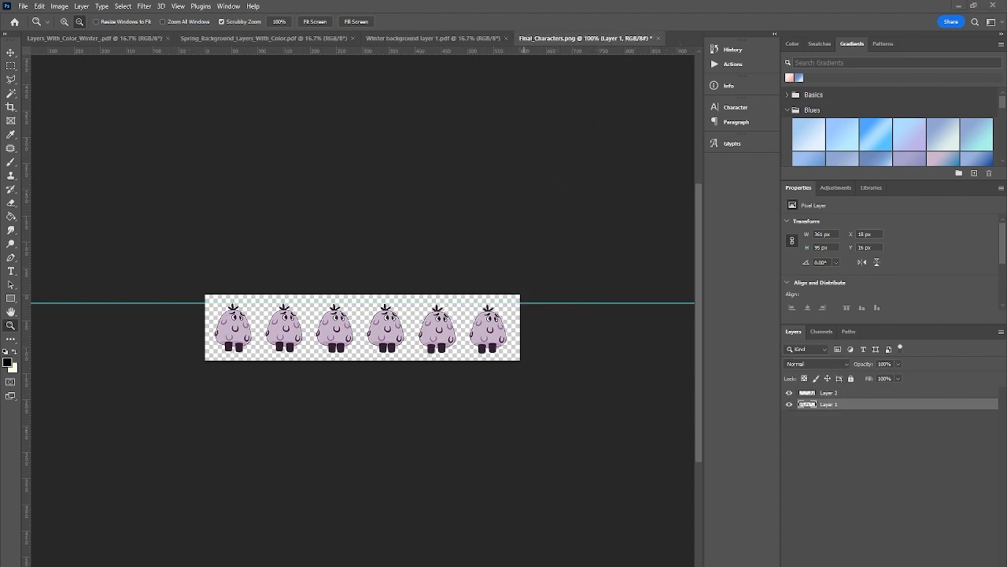
# Switch to GameMaker and create a new sprite in the Sprites group
pyautogui.hotkey('alt', 'Tab')
pyautogui.click(958, 371)
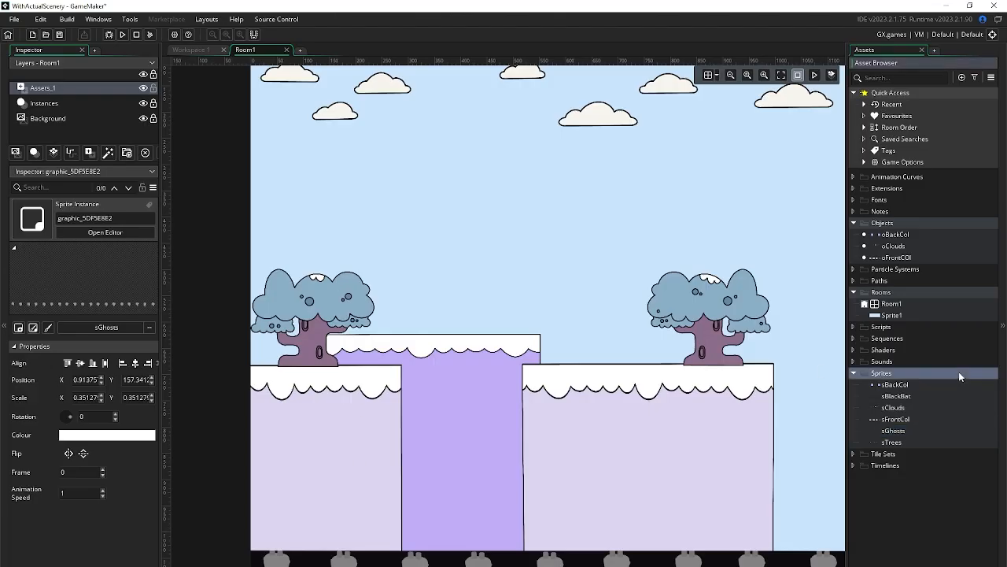
pyautogui.rightClick(958, 373)
pyautogui.moveTo(951, 381)
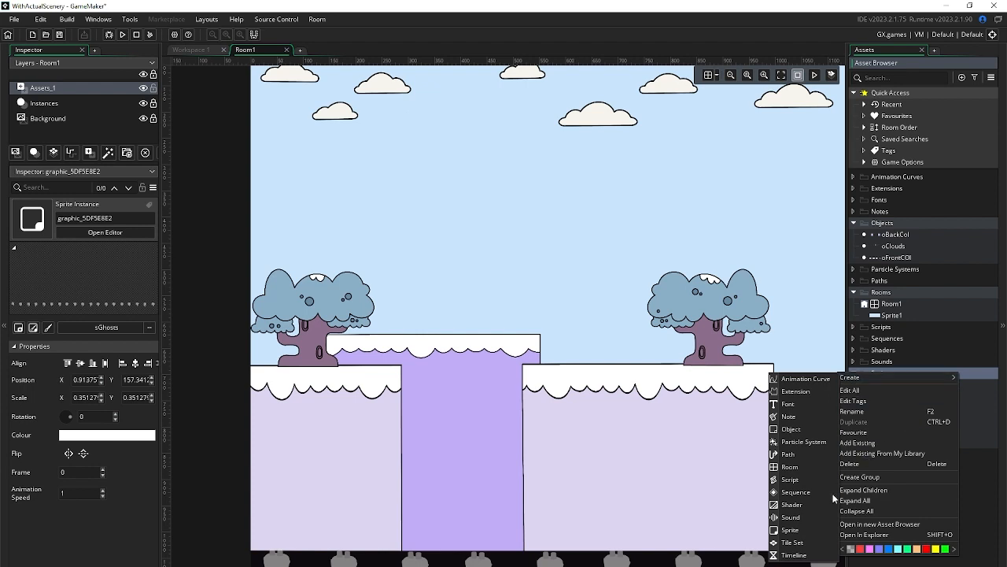
pyautogui.click(790, 530)
# Import character_strip6 from the GAMEMAKER characters folder into the new sprite, accepting that the import cannot be undone
pyautogui.click(409, 249)
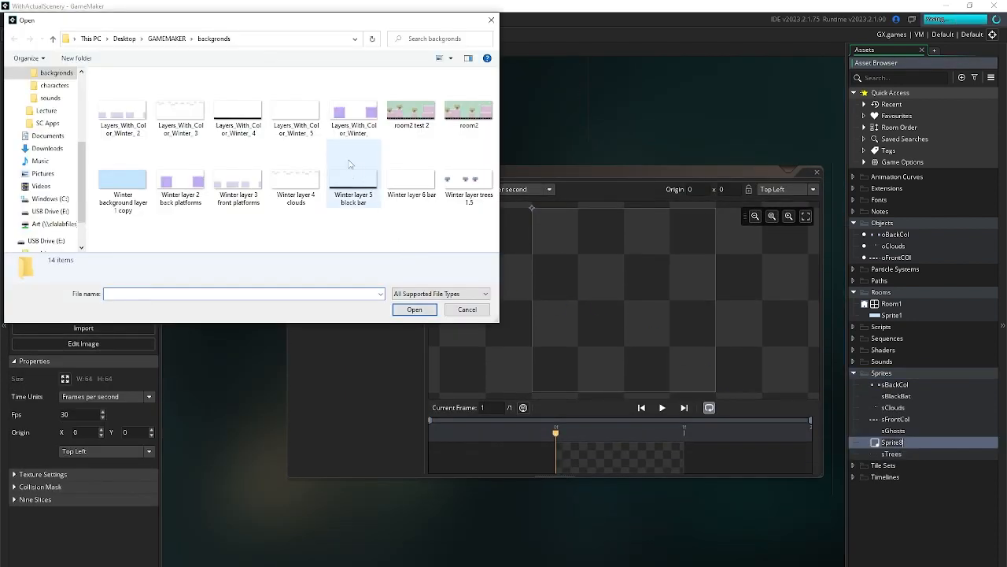
pyautogui.click(178, 41)
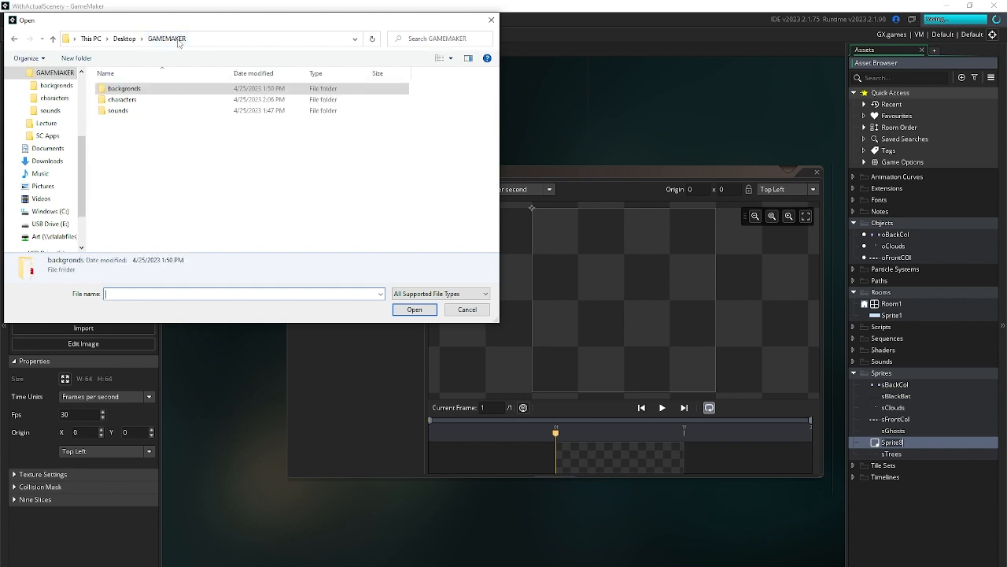
pyautogui.doubleClick(130, 100)
pyautogui.click(134, 108)
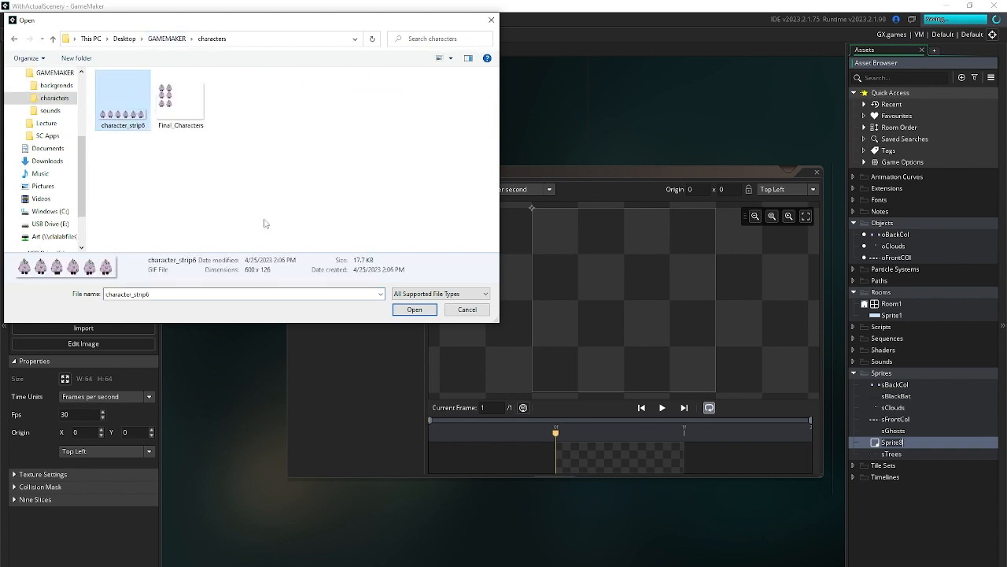
pyautogui.click(409, 309)
pyautogui.click(544, 327)
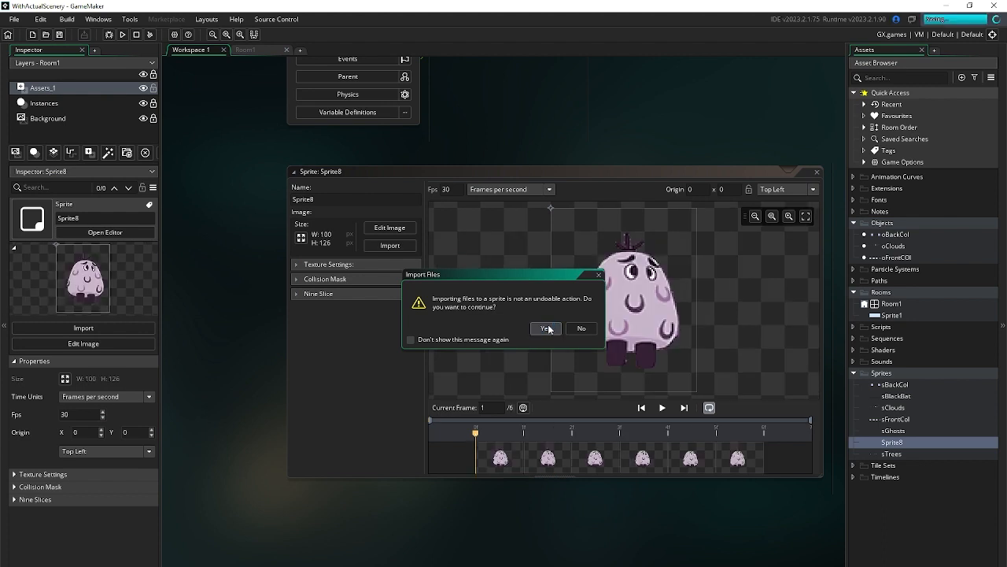
# Set the character sprite's speed to 12 frames per second and preview its animation
pyautogui.click(663, 408)
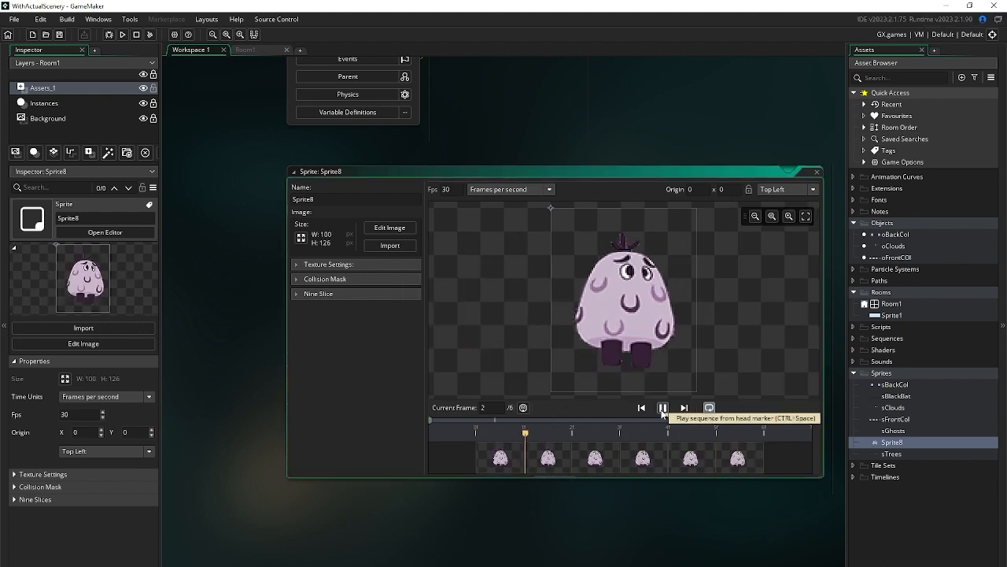
pyautogui.click(663, 407)
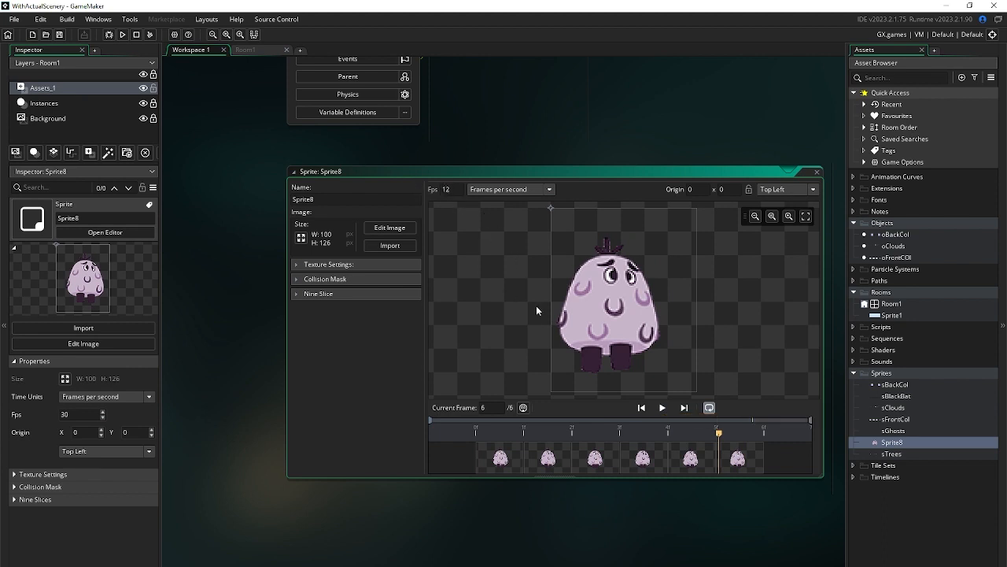
pyautogui.click(661, 408)
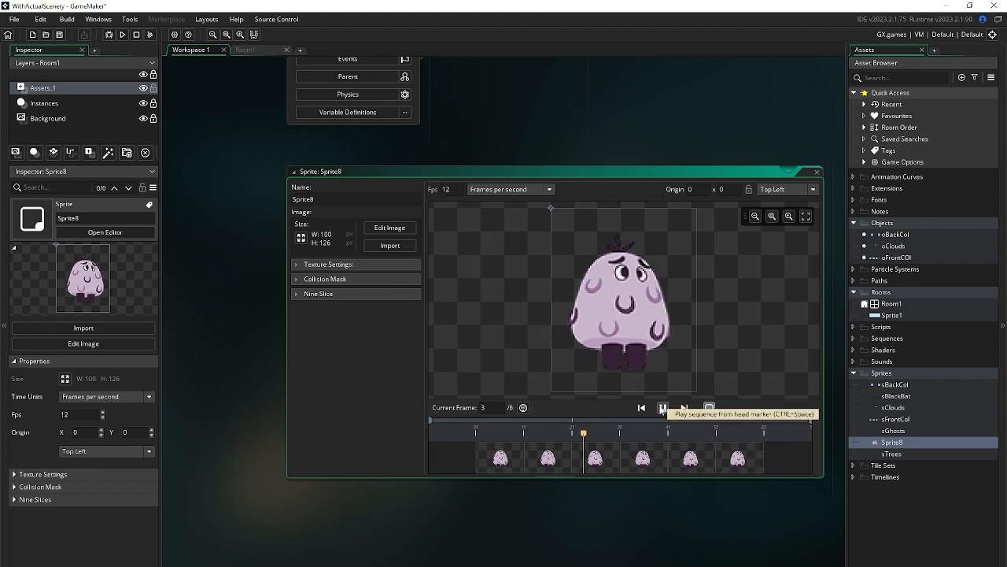
pyautogui.click(661, 409)
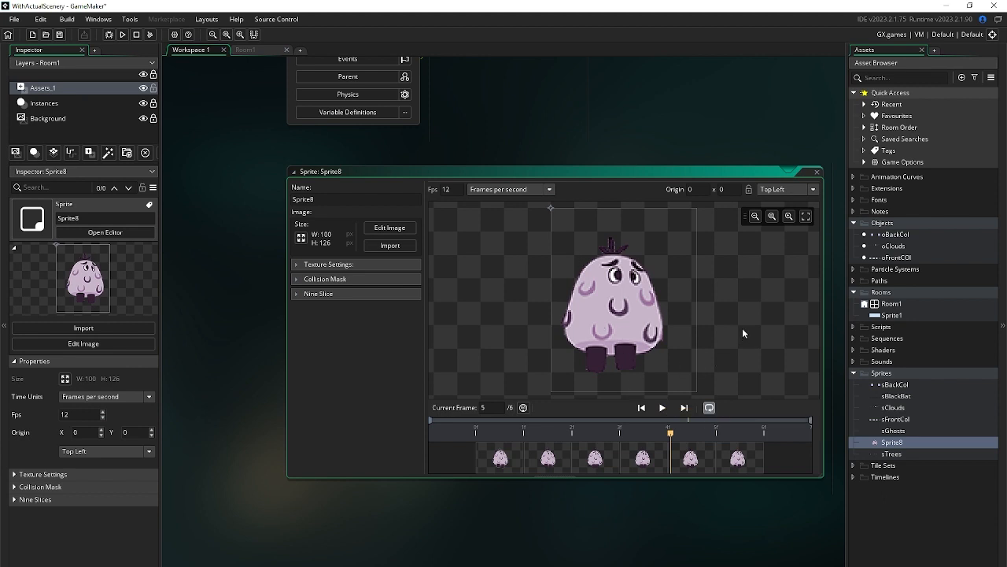
# Create another sprite in the Sprites group and open its image for editing
pyautogui.click(950, 369)
pyautogui.rightClick(951, 369)
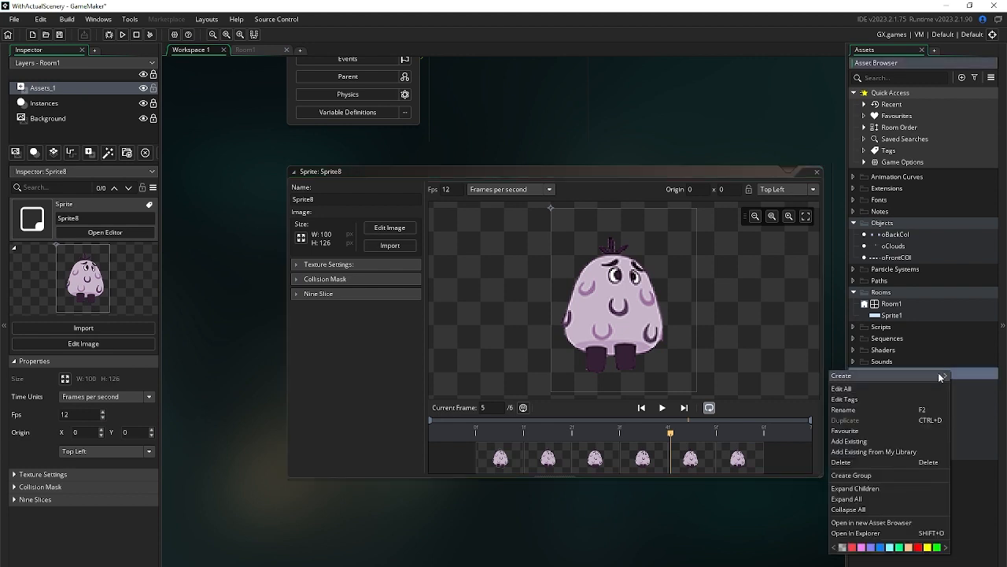
pyautogui.moveTo(940, 377)
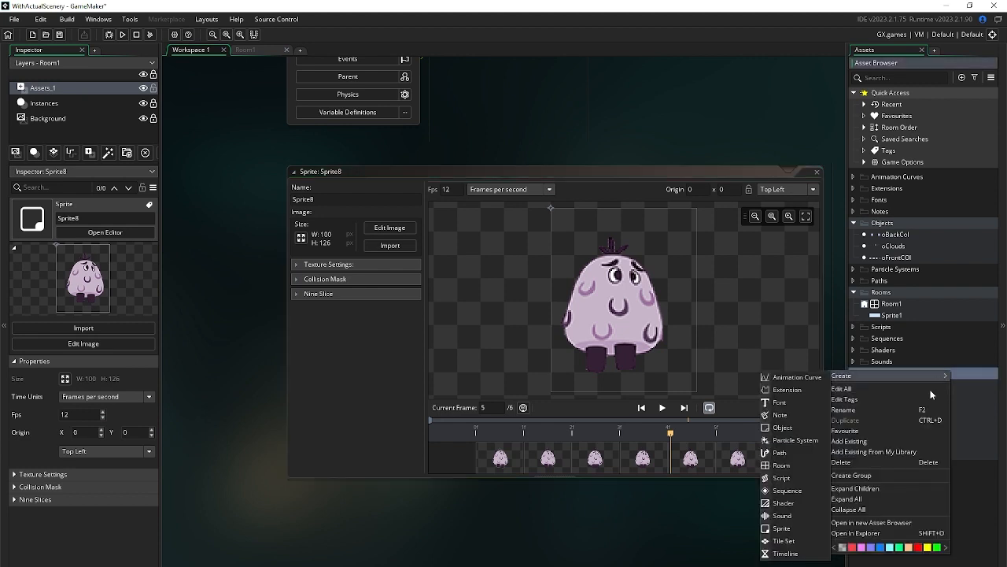
pyautogui.click(787, 528)
pyautogui.click(391, 230)
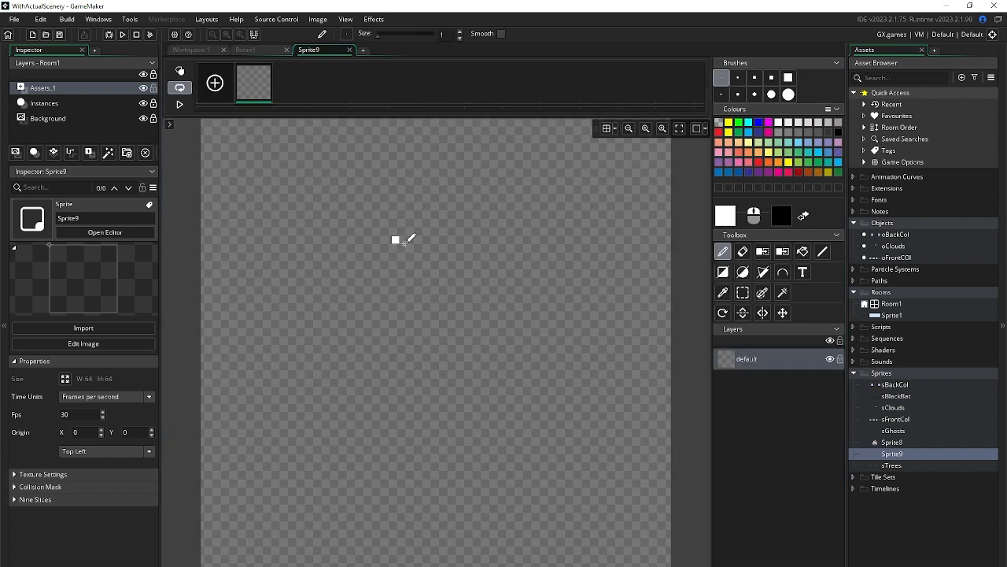
# Paint a large red disc in the middle of the sprite canvas with the size 31 round brush
pyautogui.click(717, 132)
pyautogui.click(789, 94)
pyautogui.click(394, 314)
pyautogui.moveTo(394, 313)
pyautogui.mouseDown()
pyautogui.moveTo(427, 364)
pyautogui.moveTo(499, 326)
pyautogui.moveTo(412, 288)
pyautogui.moveTo(420, 378)
pyautogui.mouseUp()
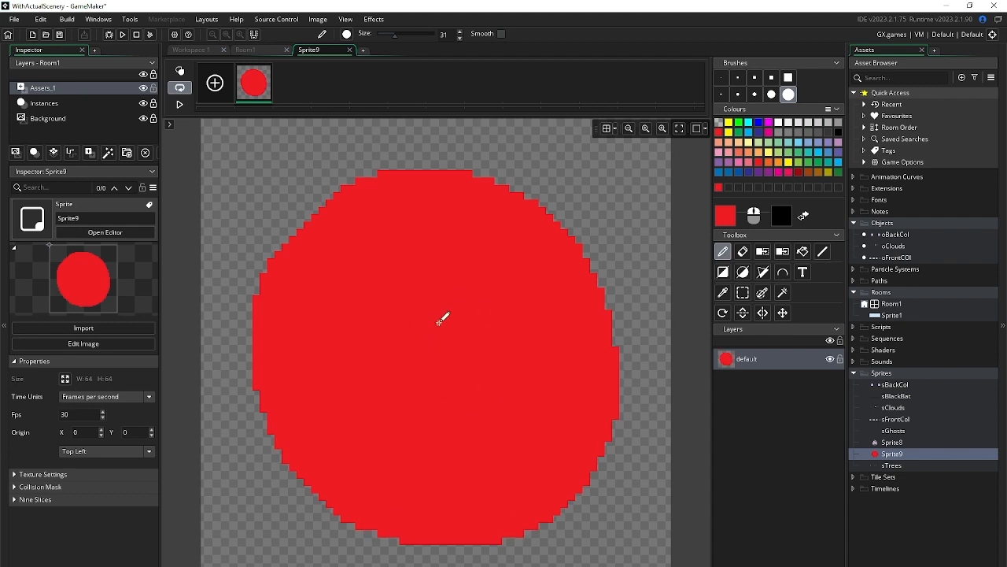
# Rename the red disc sprite to sBadChar and the imported character sprite to sGoodChar
pyautogui.click(901, 455)
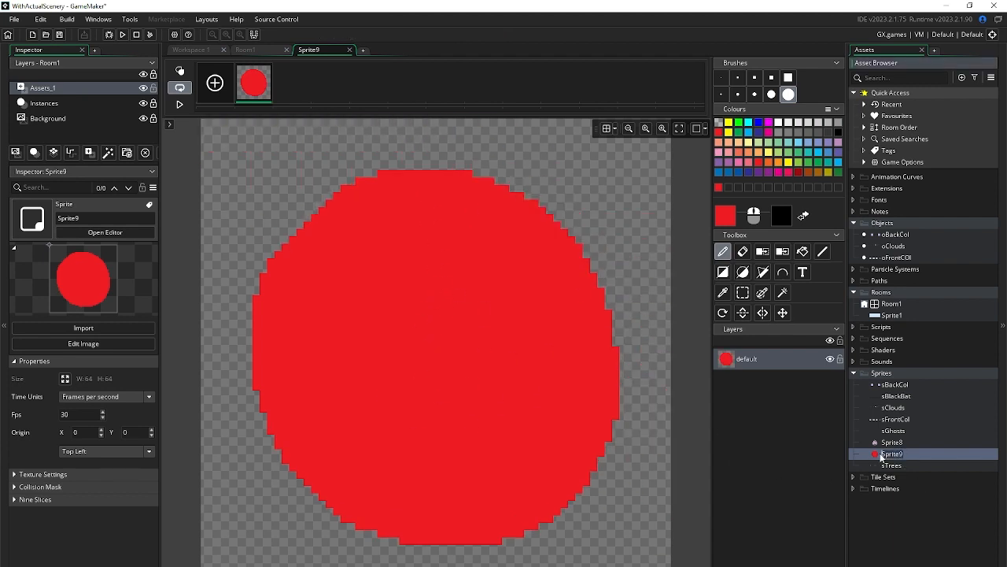
pyautogui.click(882, 454)
pyautogui.click(909, 445)
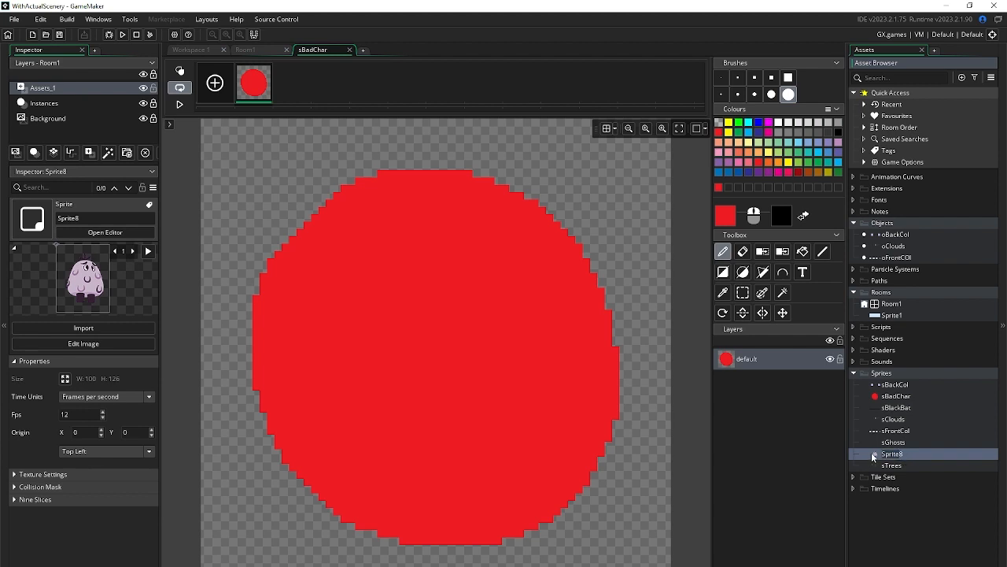
pyautogui.write('sGoodChar')
pyautogui.press('Return')
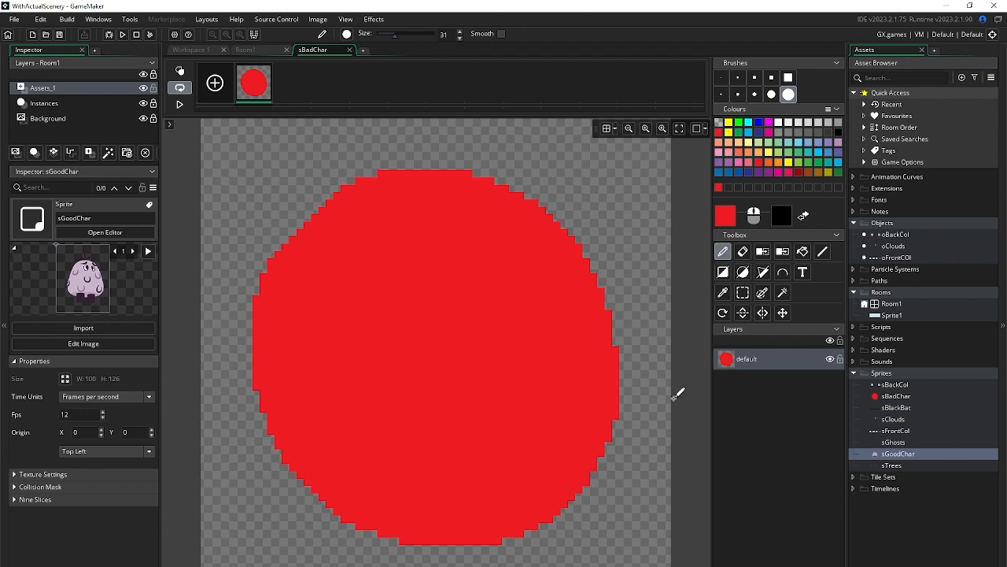
# Open Room1 from the Rooms group
pyautogui.doubleClick(913, 293)
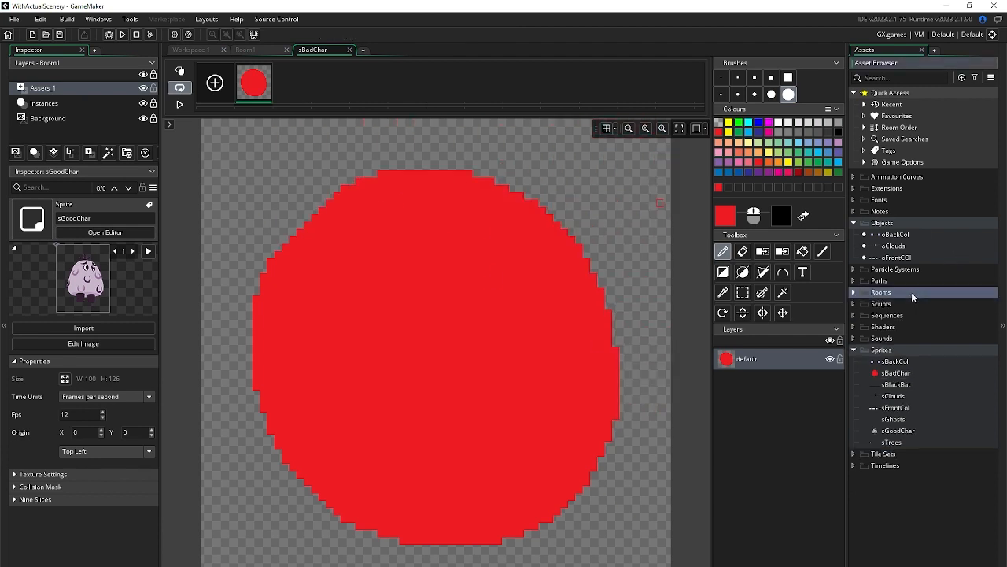
pyautogui.doubleClick(883, 293)
pyautogui.doubleClick(890, 304)
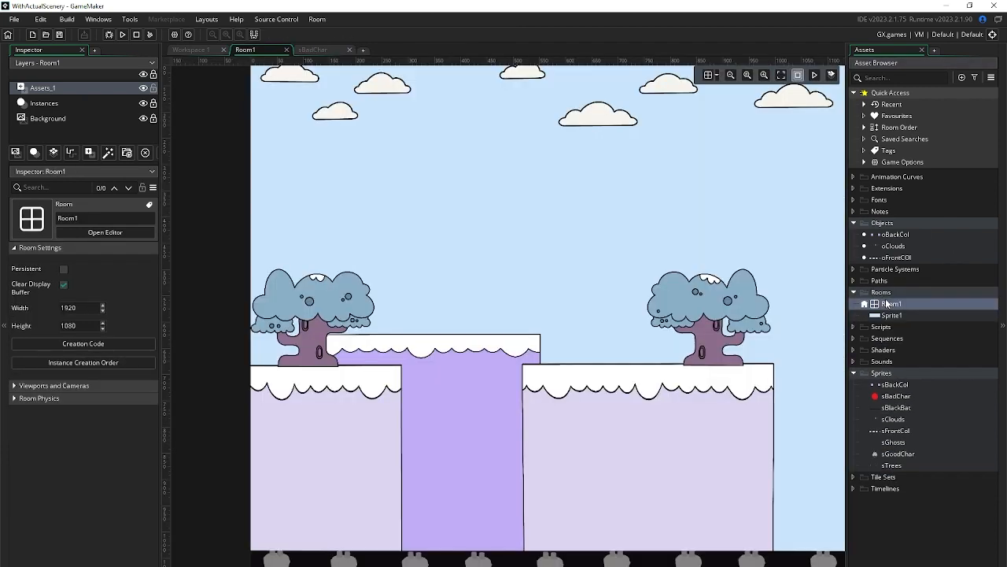
# Create a new object in the Objects group
pyautogui.click(924, 224)
pyautogui.rightClick(924, 223)
pyautogui.moveTo(918, 231)
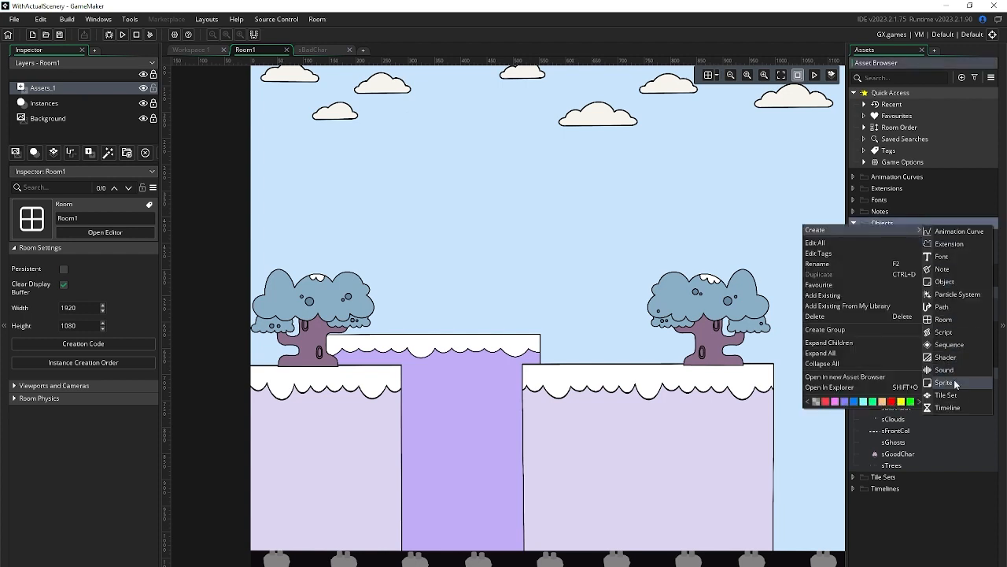
pyautogui.click(951, 281)
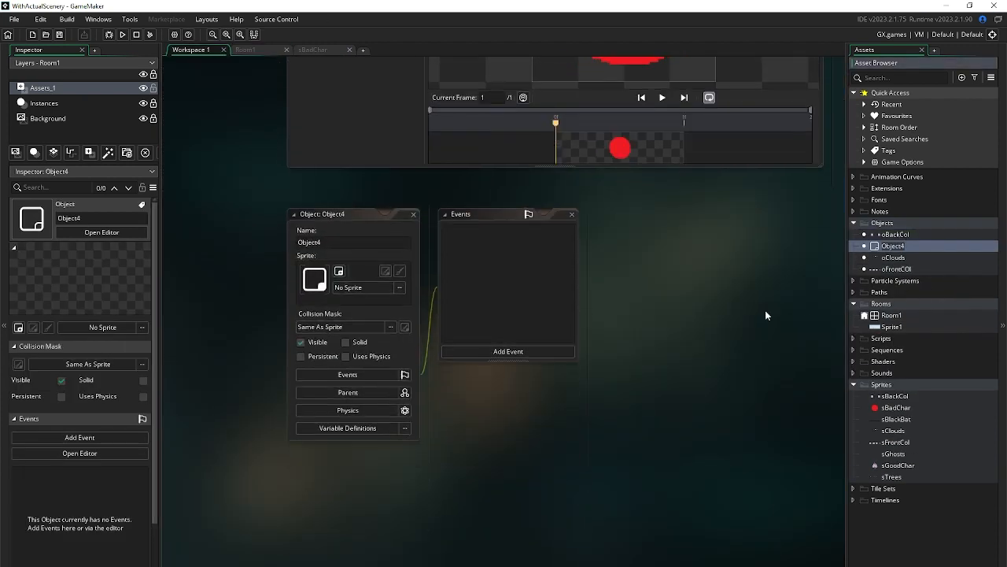
# Name the new object oGoodChar and assign it the sGoodChar sprite
pyautogui.click(317, 238)
pyautogui.doubleClick(317, 238)
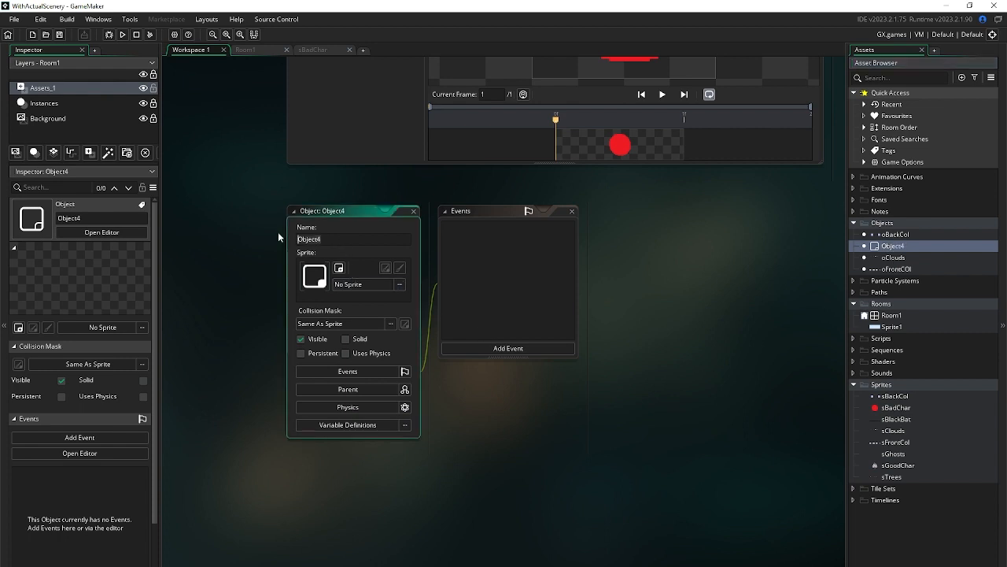
pyautogui.write('oGoodChAR')
pyautogui.press('BackSpace')
pyautogui.press('BackSpace')
pyautogui.write('ar')
pyautogui.click(364, 284)
pyautogui.doubleClick(533, 310)
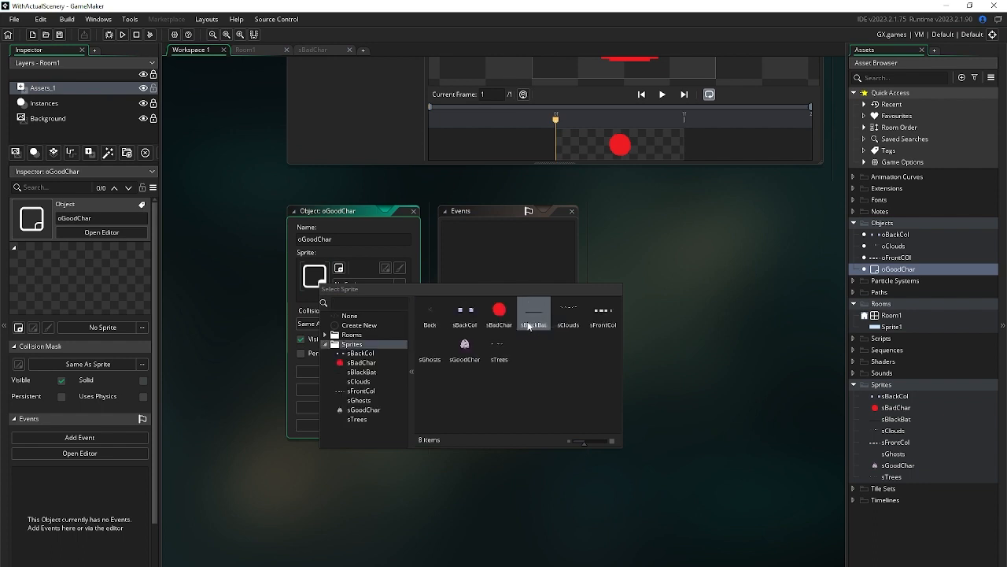
pyautogui.click(465, 347)
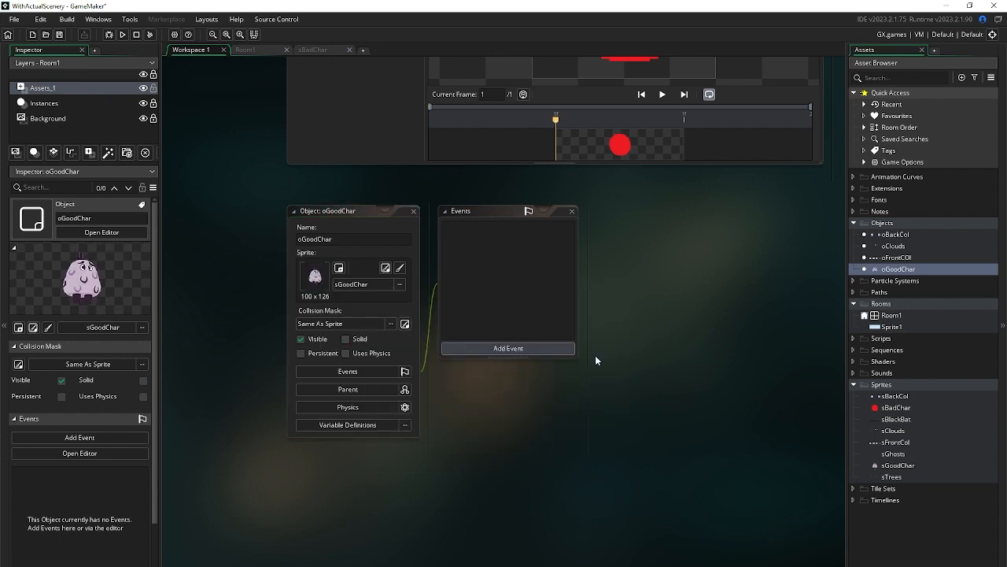
# Create another object named oBadChar and assign it the sBadChar sprite
pyautogui.rightClick(919, 224)
pyautogui.moveTo(909, 228)
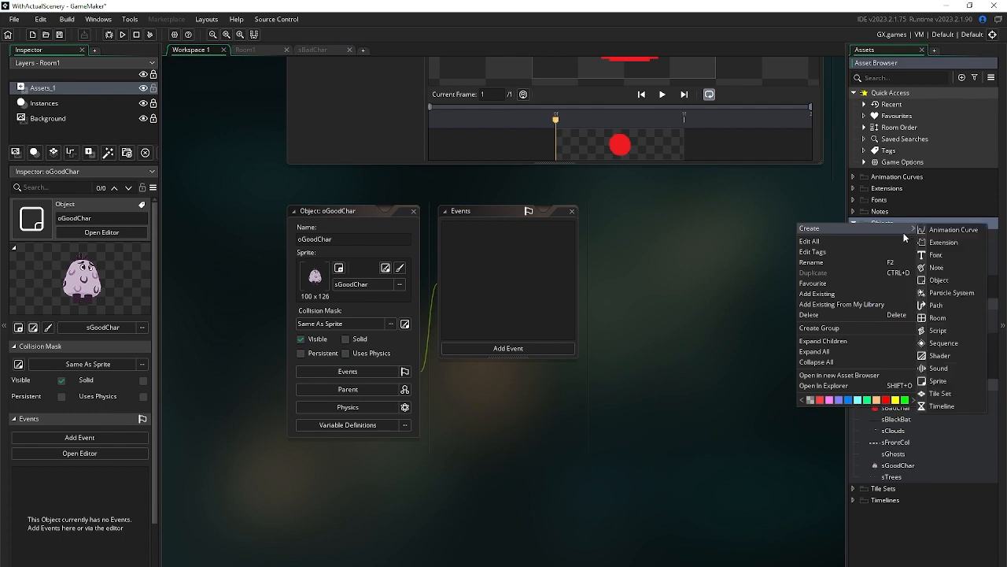
pyautogui.click(940, 280)
pyautogui.click(337, 242)
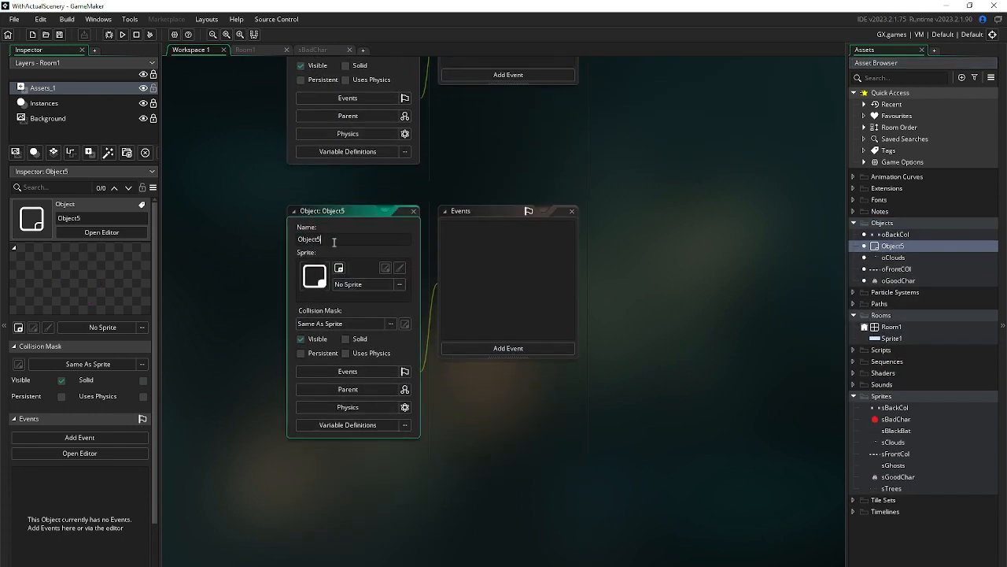
pyautogui.write('oBadChar')
pyautogui.click(367, 284)
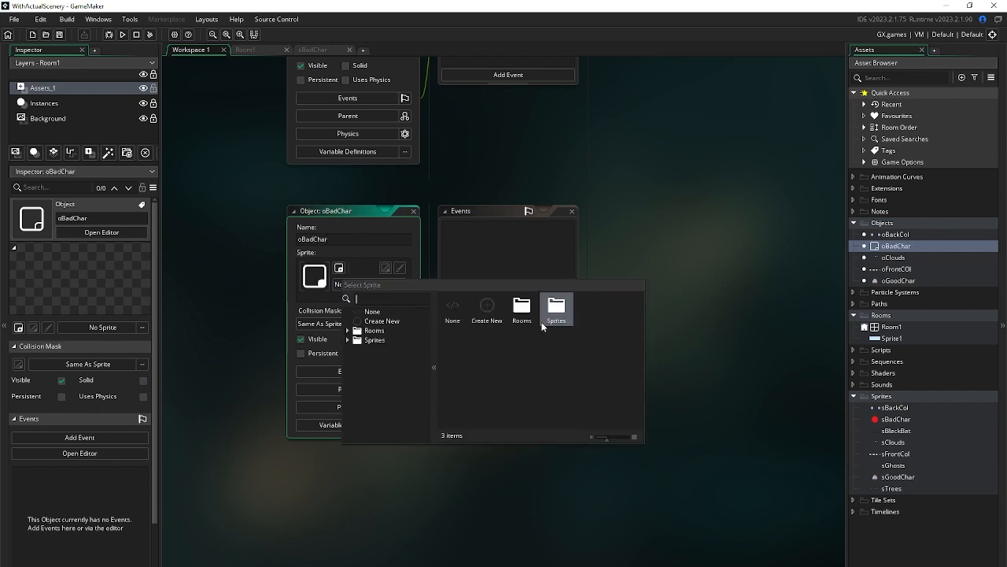
pyautogui.doubleClick(541, 315)
pyautogui.doubleClick(523, 309)
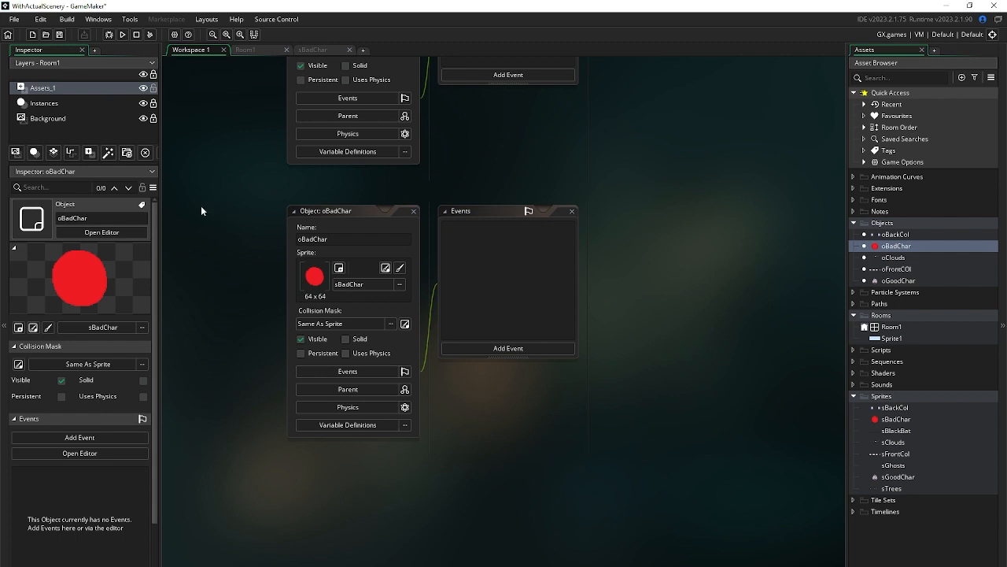
# Unlock the Instances layer of Room1 and place an oGoodChar instance on it beside the leftmost tree
pyautogui.click(108, 119)
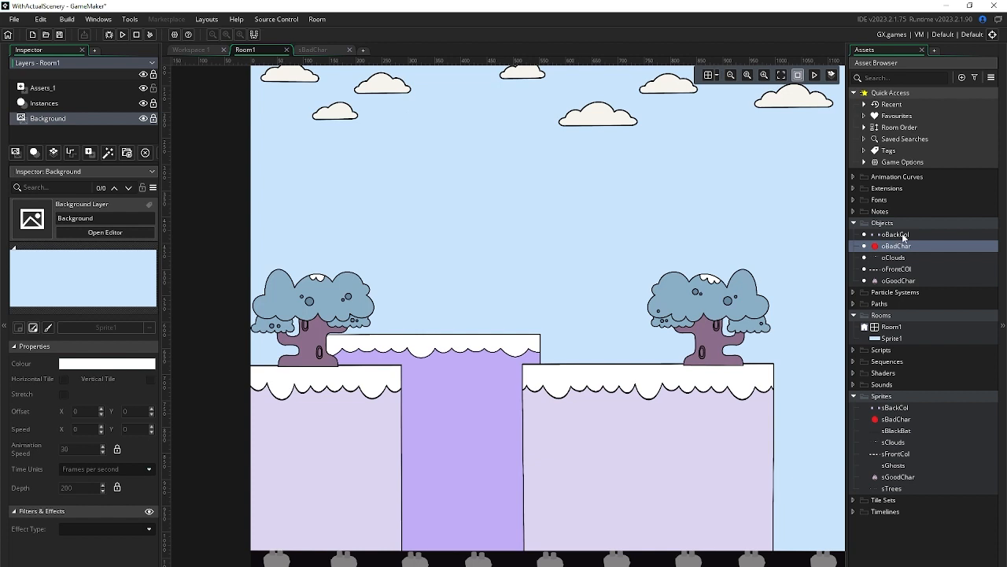
pyautogui.moveTo(898, 281); pyautogui.dragTo(391, 331)
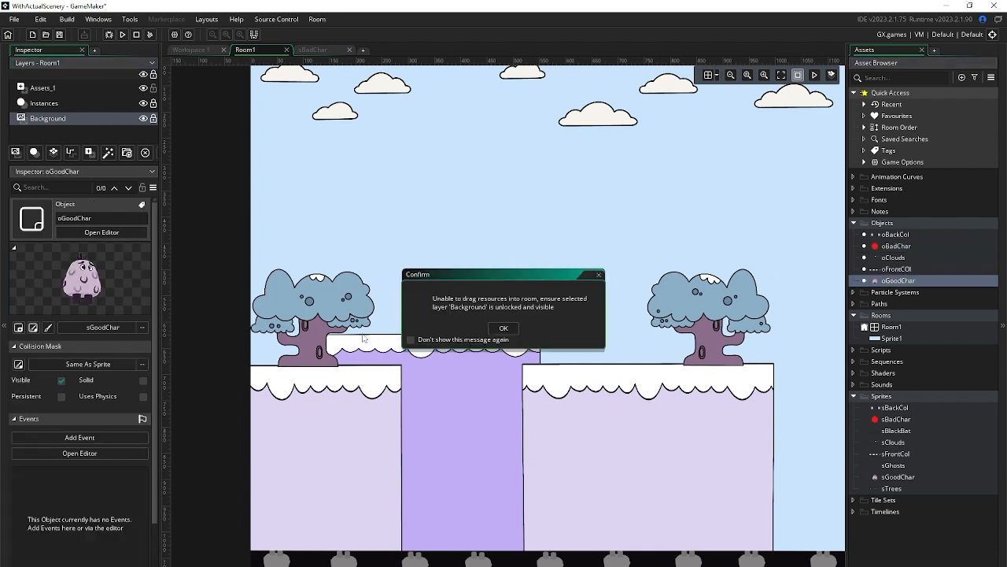
pyautogui.click(598, 274)
pyautogui.click(71, 104)
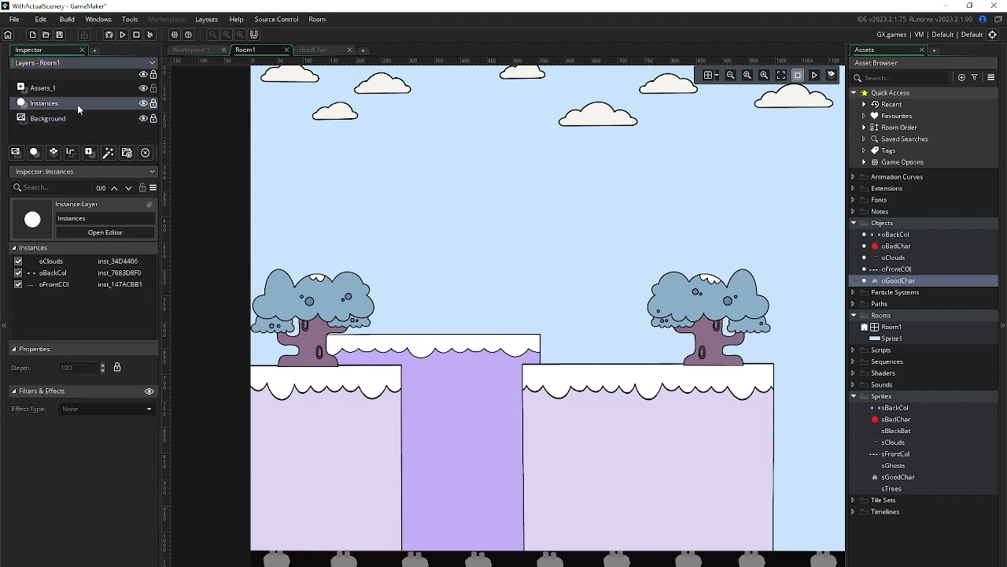
pyautogui.moveTo(906, 288); pyautogui.dragTo(456, 309)
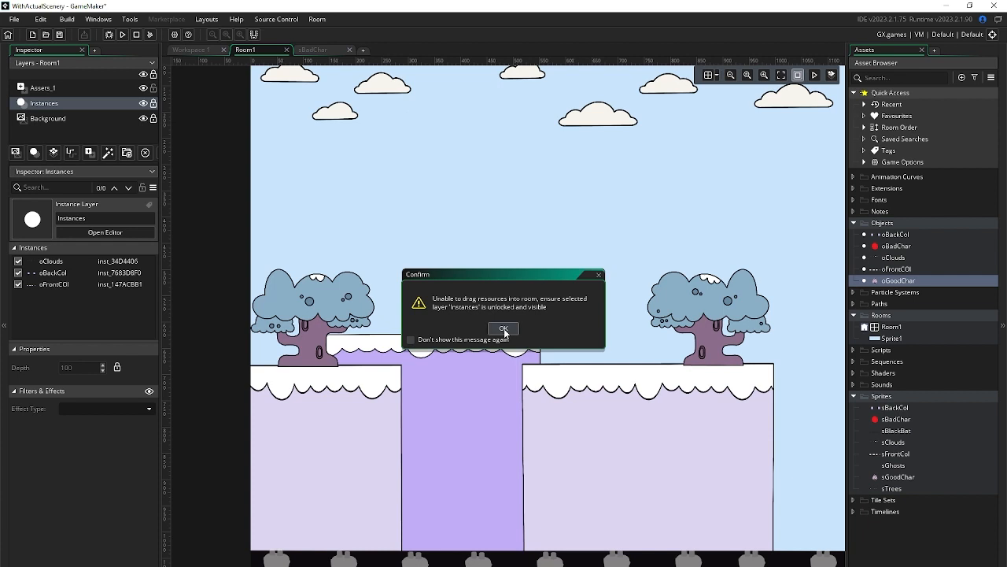
pyautogui.click(504, 328)
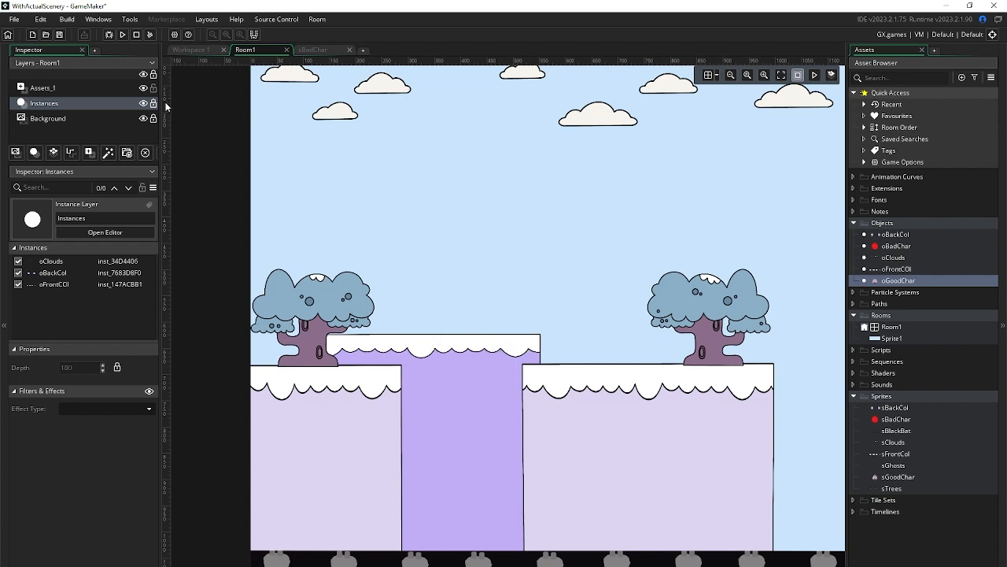
pyautogui.moveTo(886, 281); pyautogui.dragTo(331, 314)
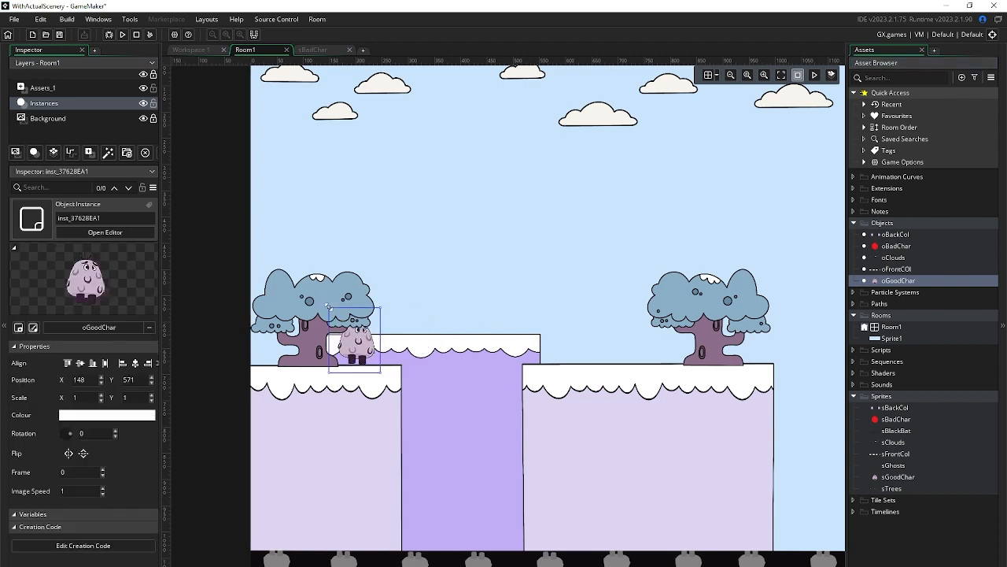
# Move the Assets_1 layer below the Instances layer in Room1's layer order
pyautogui.moveTo(78, 87); pyautogui.dragTo(79, 112)
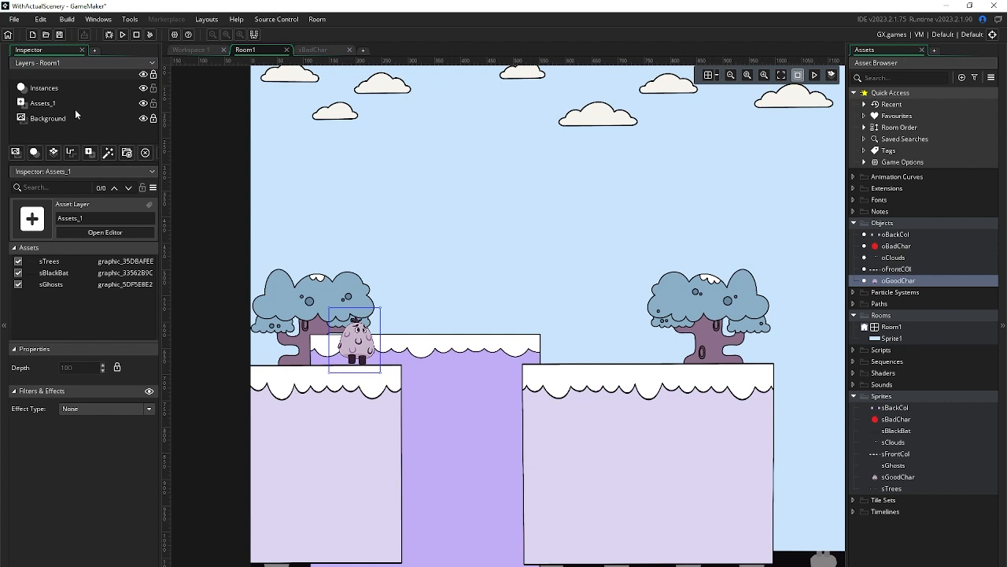
pyautogui.moveTo(365, 342); pyautogui.dragTo(365, 345)
pyautogui.click(472, 344)
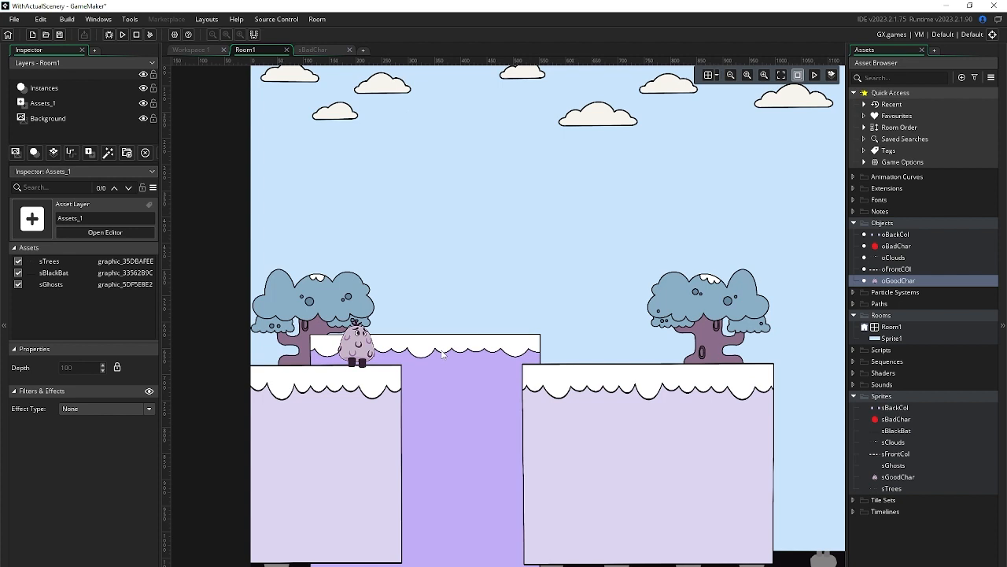
# Try deleting the oFrontCOl instance from the Instances layer, and undo the deletion
pyautogui.click(105, 88)
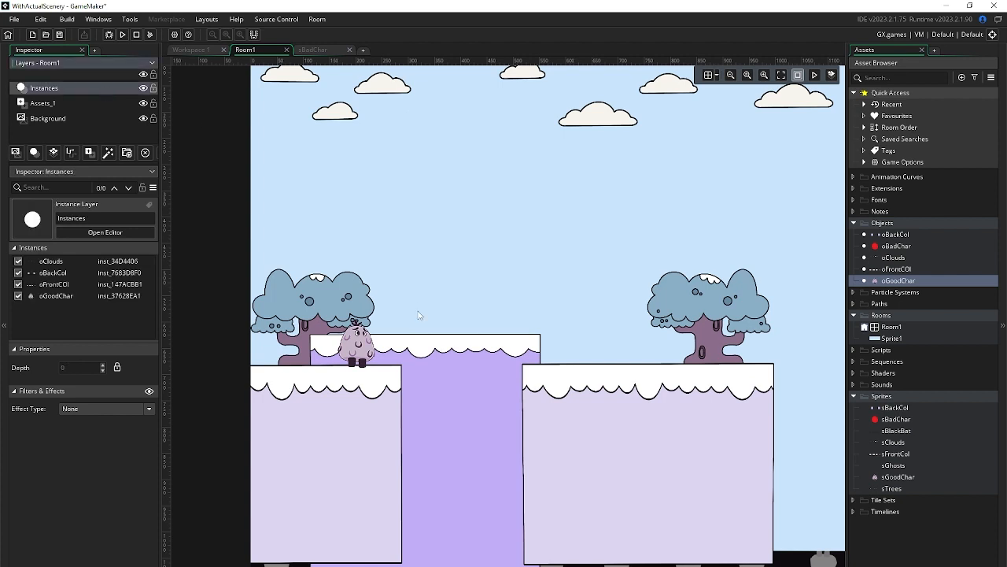
pyautogui.click(451, 346)
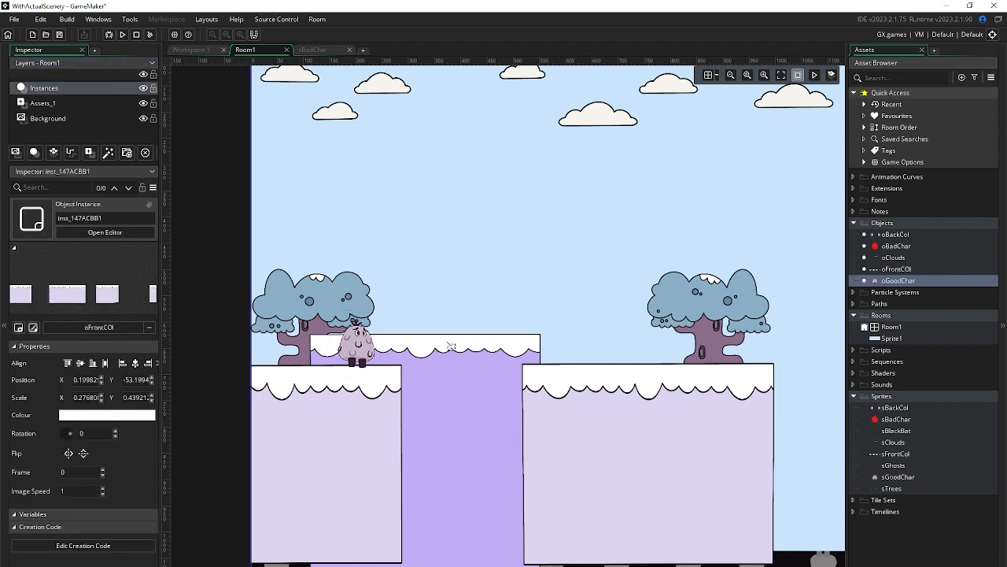
pyautogui.press('Delete')
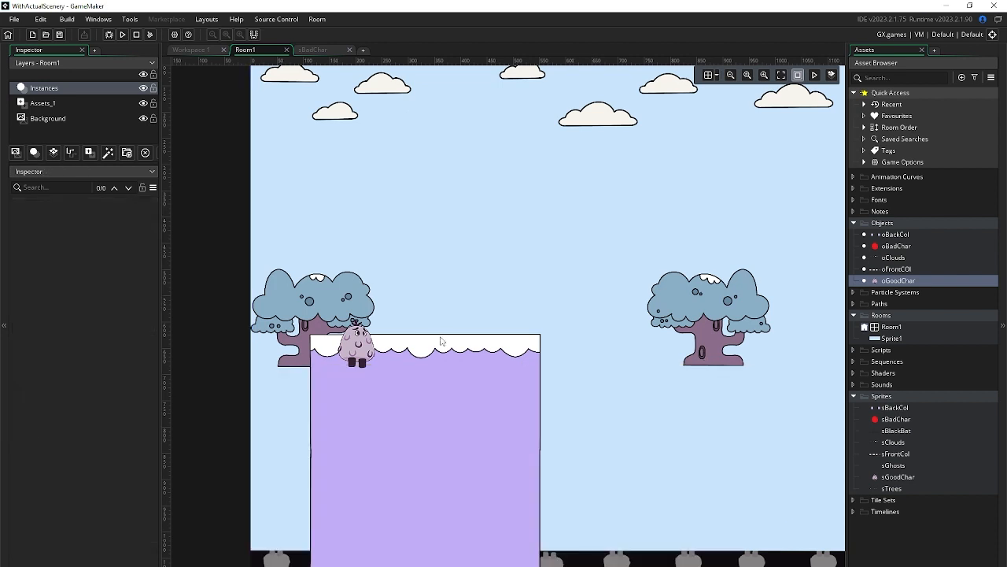
pyautogui.hotkey('ctrl', 'z')
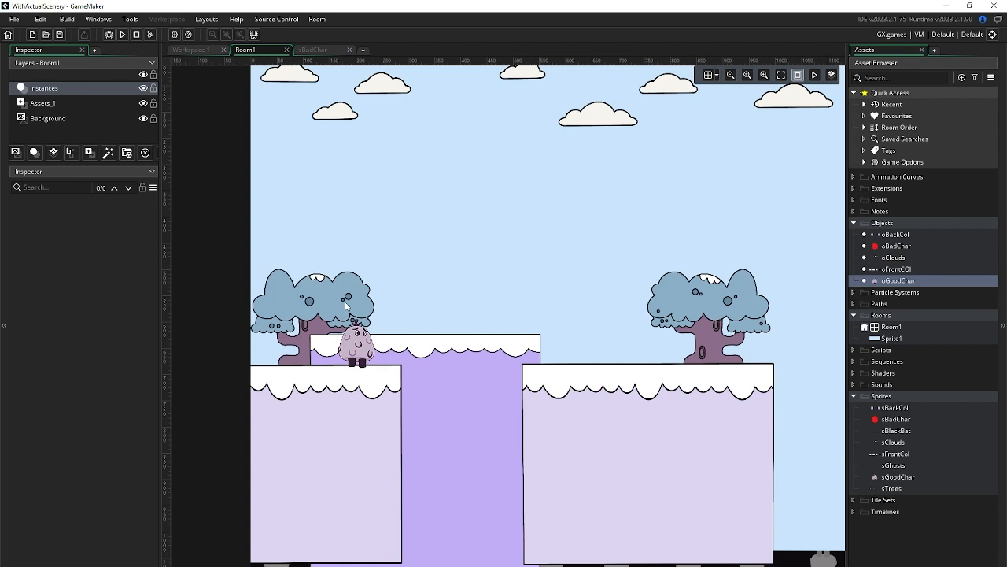
# Shift the sGhosts graphic on the Assets_1 layer slightly to the left and lock that layer
pyautogui.moveTo(360, 363); pyautogui.dragTo(400, 327, button='middle')
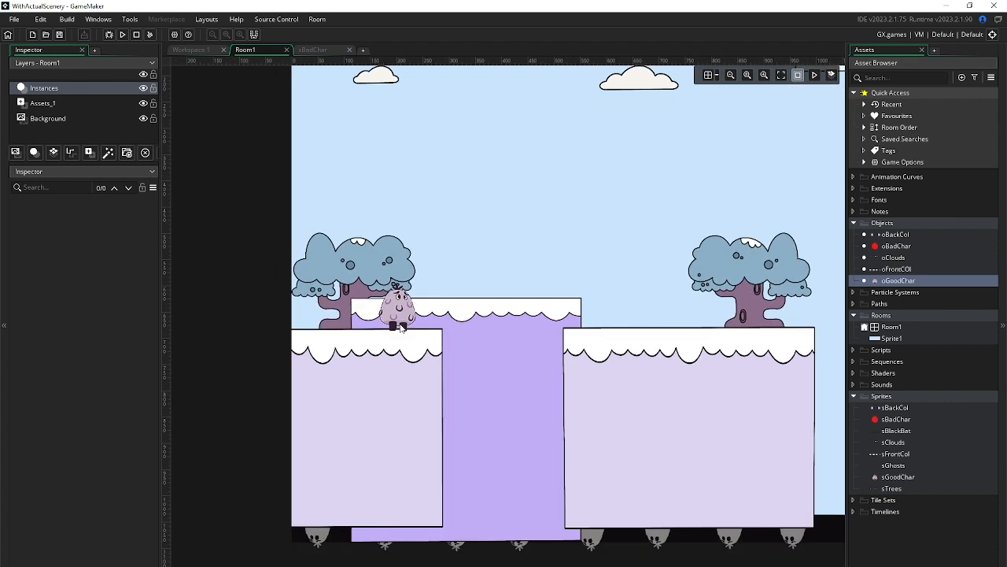
pyautogui.click(94, 104)
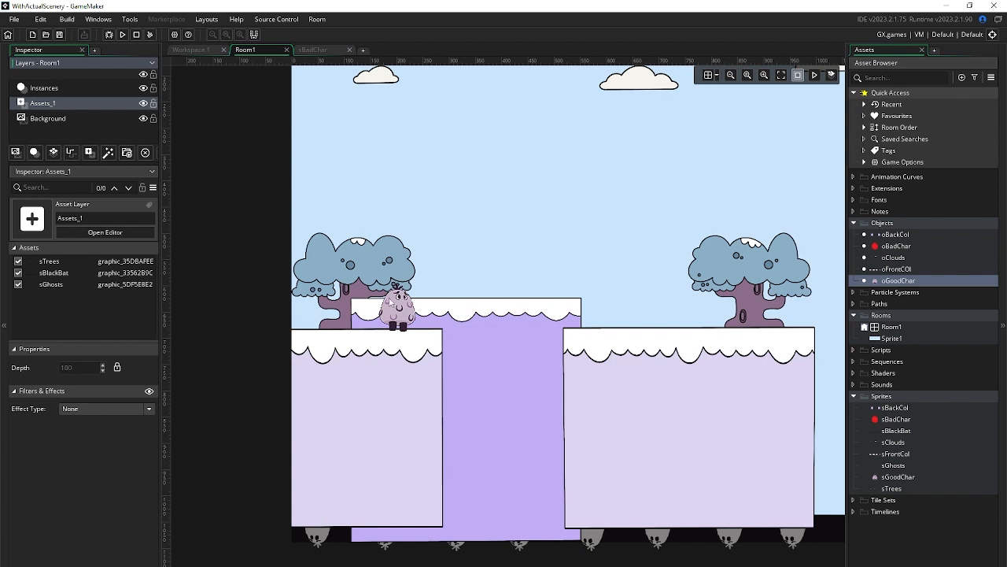
pyautogui.click(404, 305)
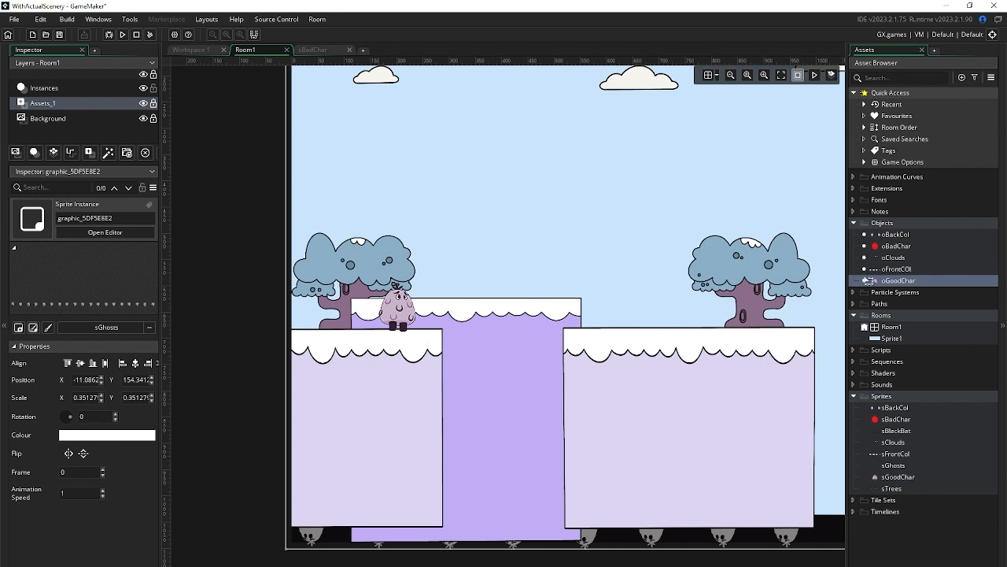
# Add a Key Down - Right event to oGoodChar, using GML Visual as its scripting language
pyautogui.doubleClick(872, 282)
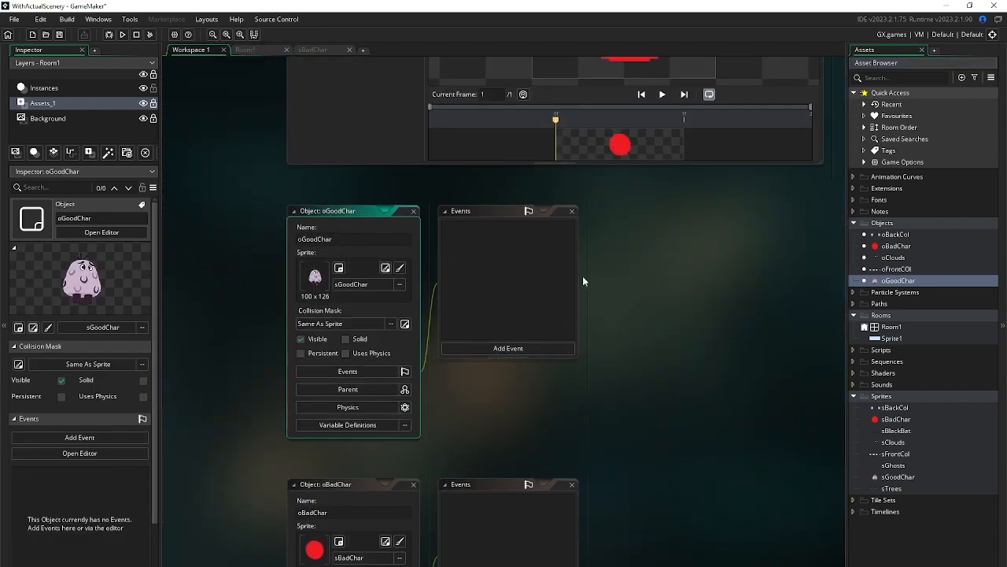
pyautogui.click(545, 346)
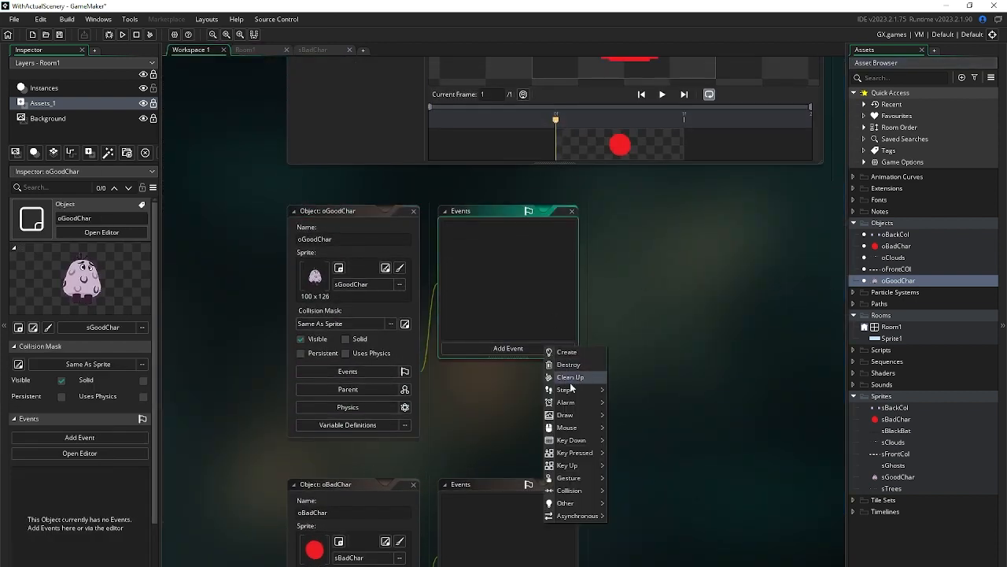
pyautogui.moveTo(594, 402)
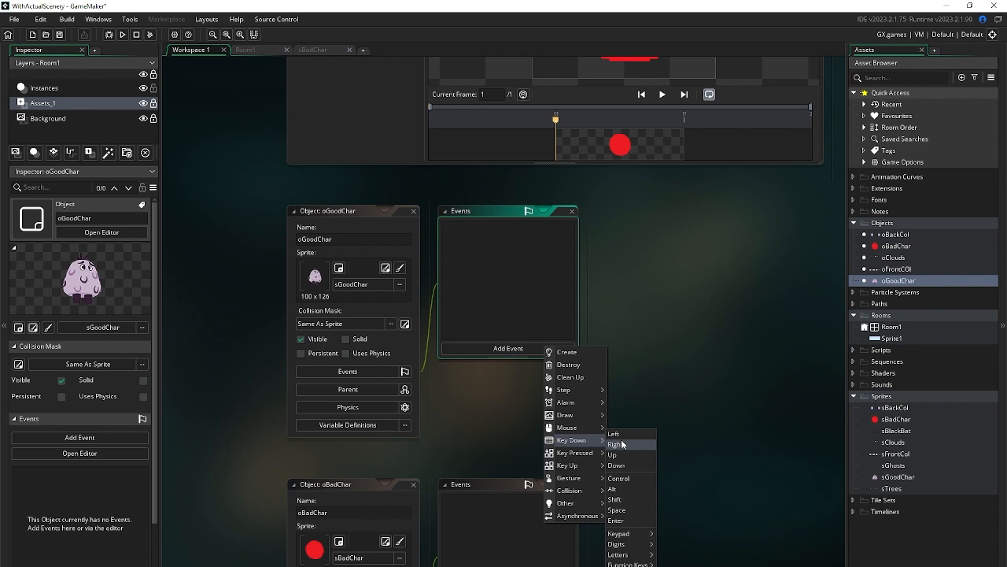
pyautogui.click(623, 442)
pyautogui.click(622, 307)
pyautogui.click(569, 411)
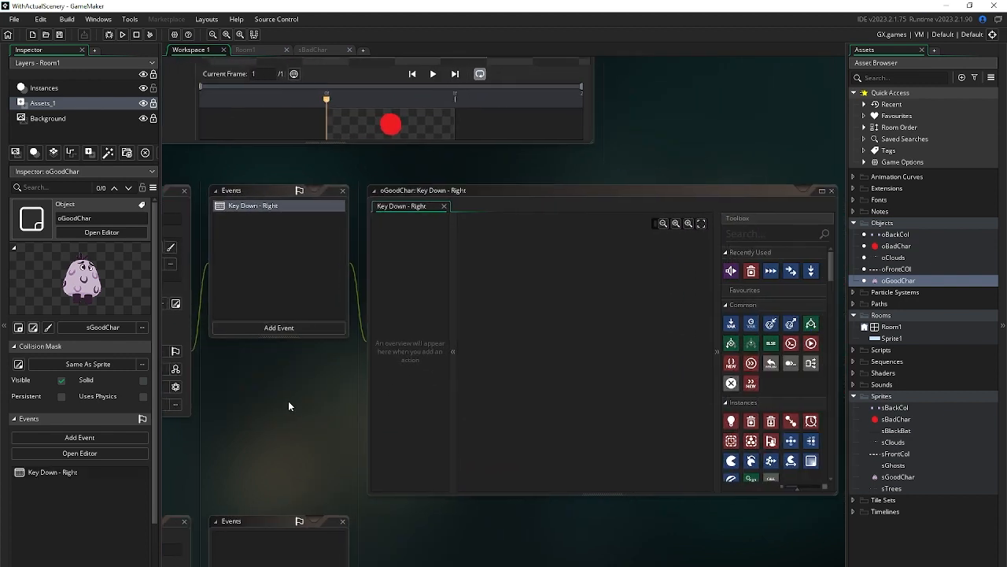
# Add a Set Speed action with speed 3 to the Key Down - Right event
pyautogui.moveTo(786, 273); pyautogui.dragTo(553, 315)
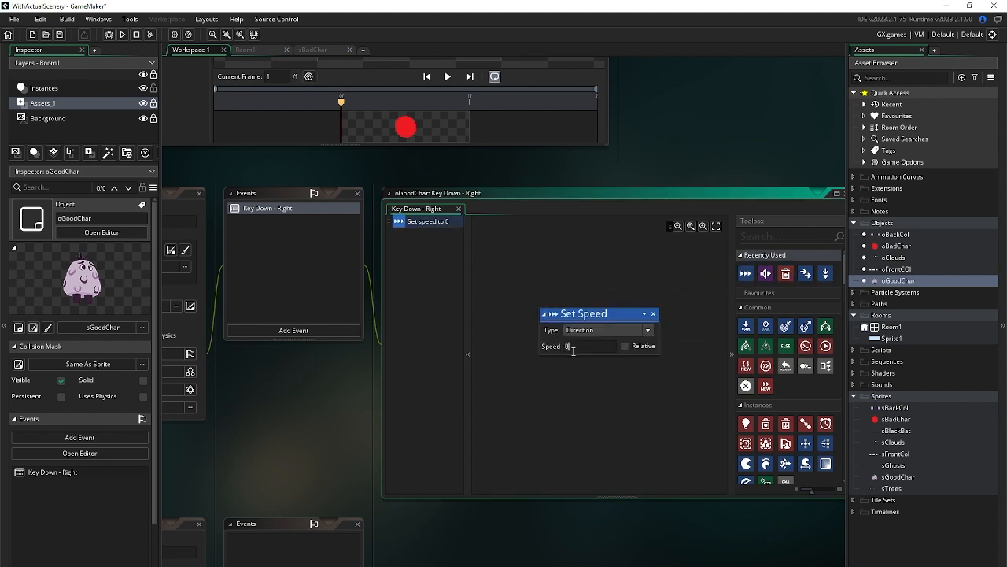
pyautogui.write('3')
pyautogui.click(331, 305)
# Add a Key Down - Left event to oGoodChar, using GML Visual as its scripting language
pyautogui.click(326, 334)
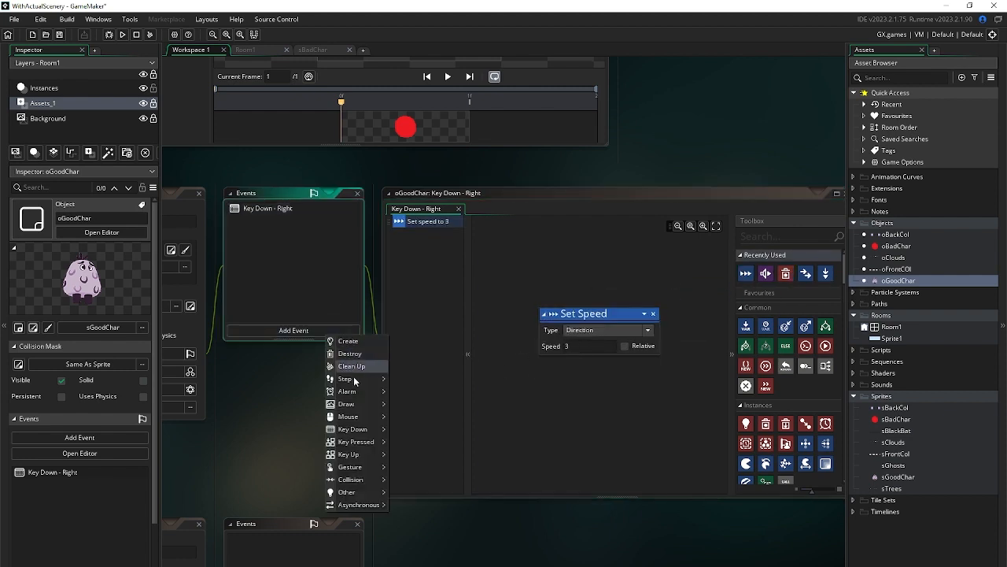
pyautogui.moveTo(370, 429)
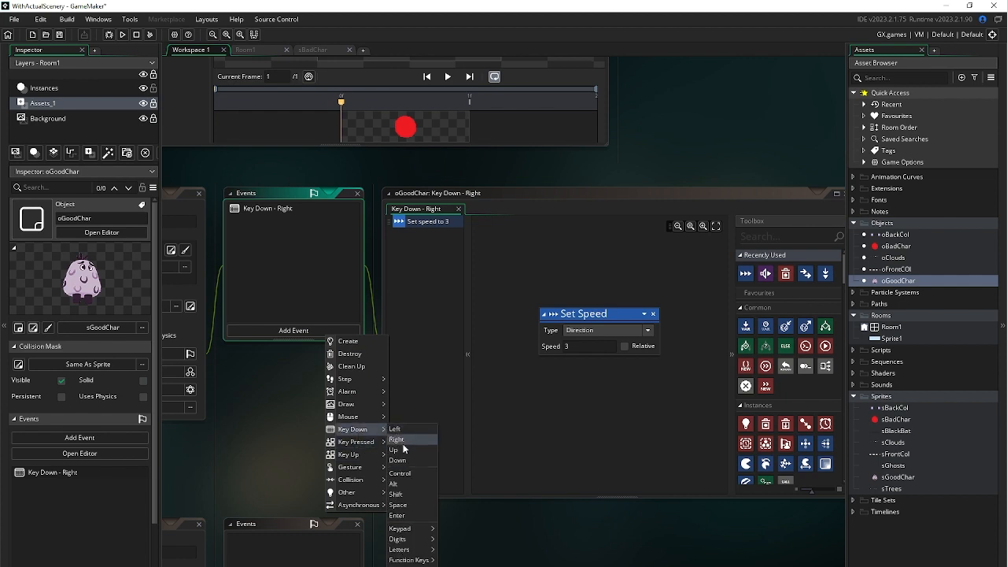
pyautogui.click(410, 429)
pyautogui.click(566, 266)
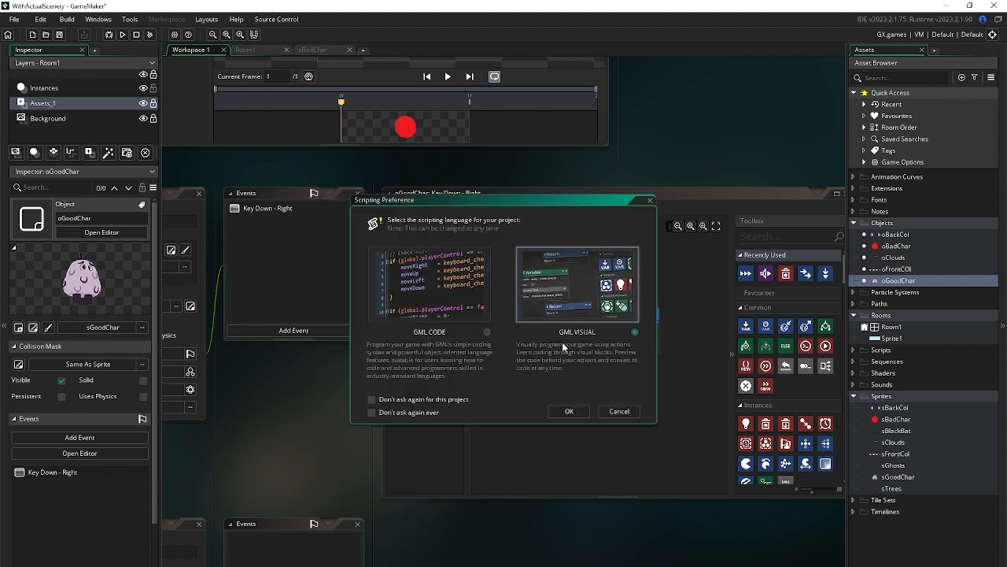
pyautogui.click(566, 411)
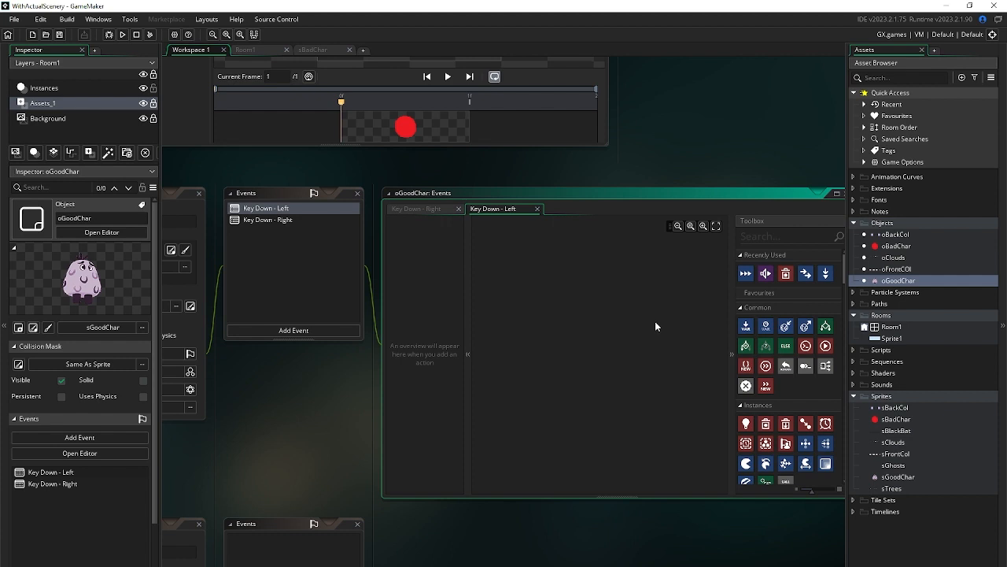
# Add a Set Speed action with speed =3 to the Key Down - Left event and rerun the project
pyautogui.moveTo(745, 273); pyautogui.dragTo(592, 339)
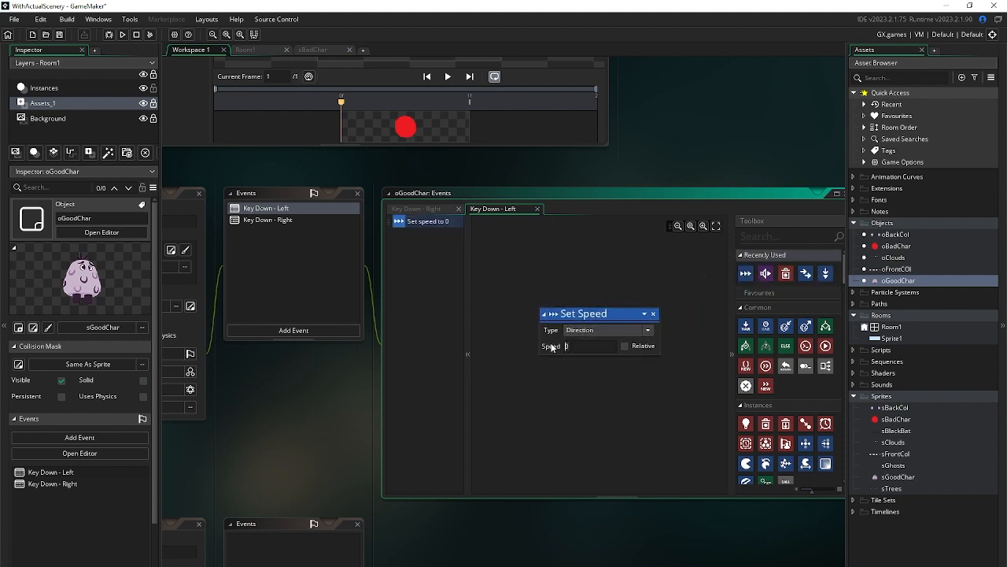
pyautogui.click(553, 346)
pyautogui.press('BackSpace')
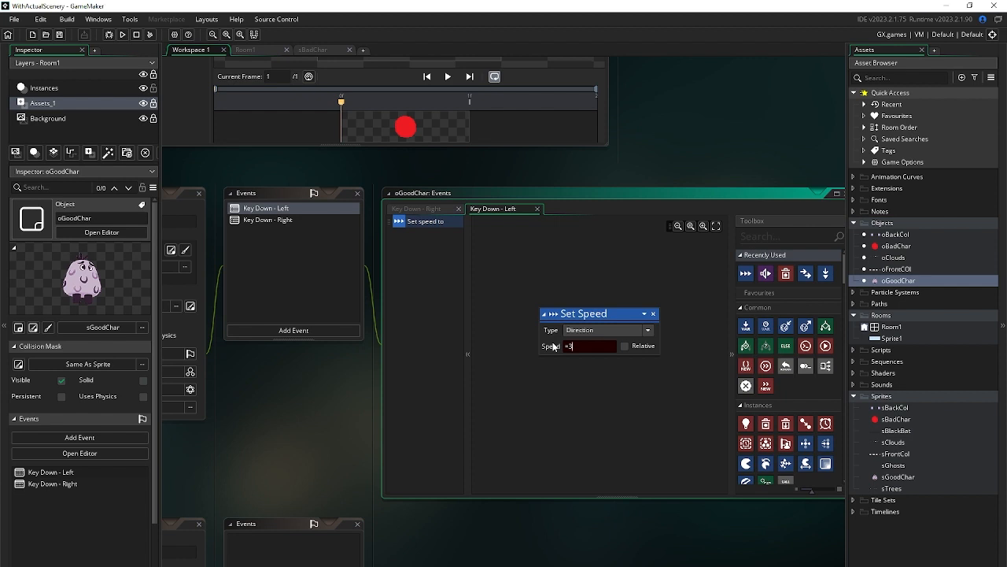
pyautogui.click(122, 34)
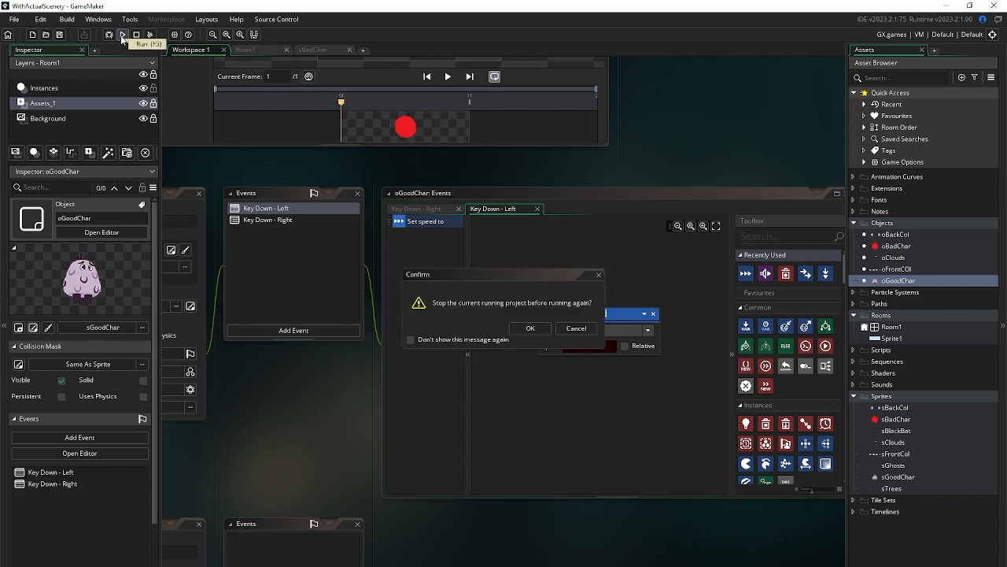
pyautogui.click(533, 328)
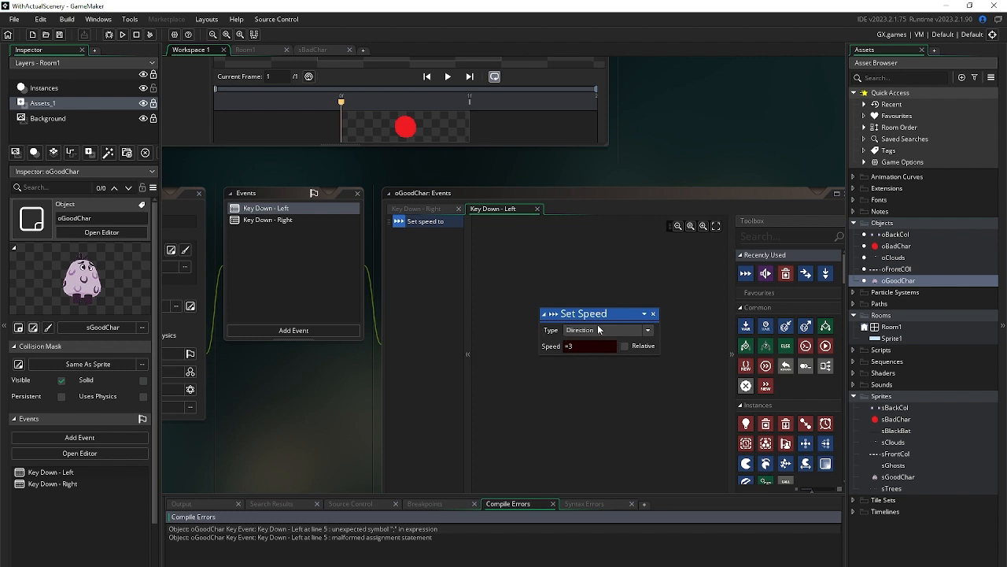
# Change the Set Speed action in oGoodChar's Key Down - Right event to the Horizontal type
pyautogui.click(321, 222)
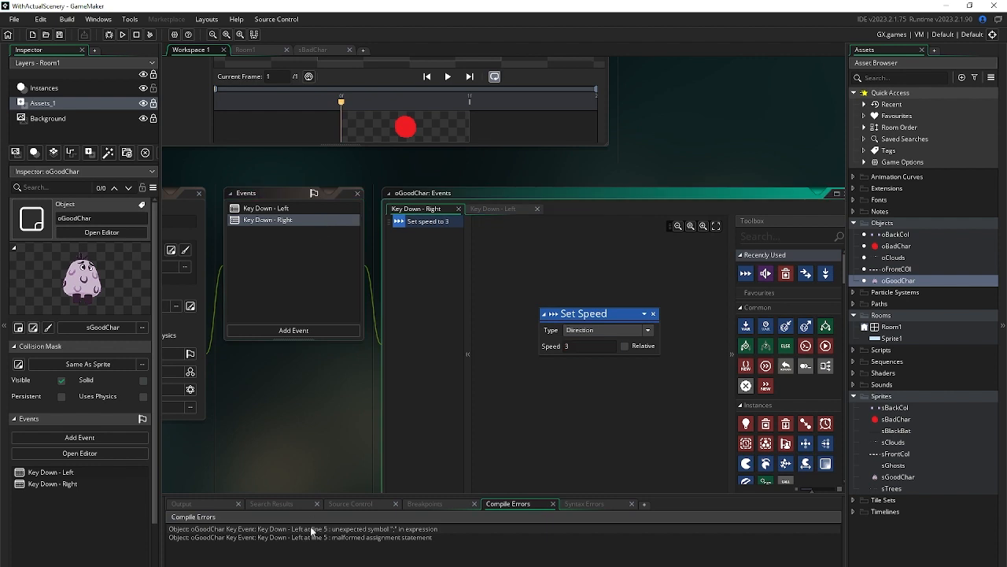
pyautogui.click(595, 330)
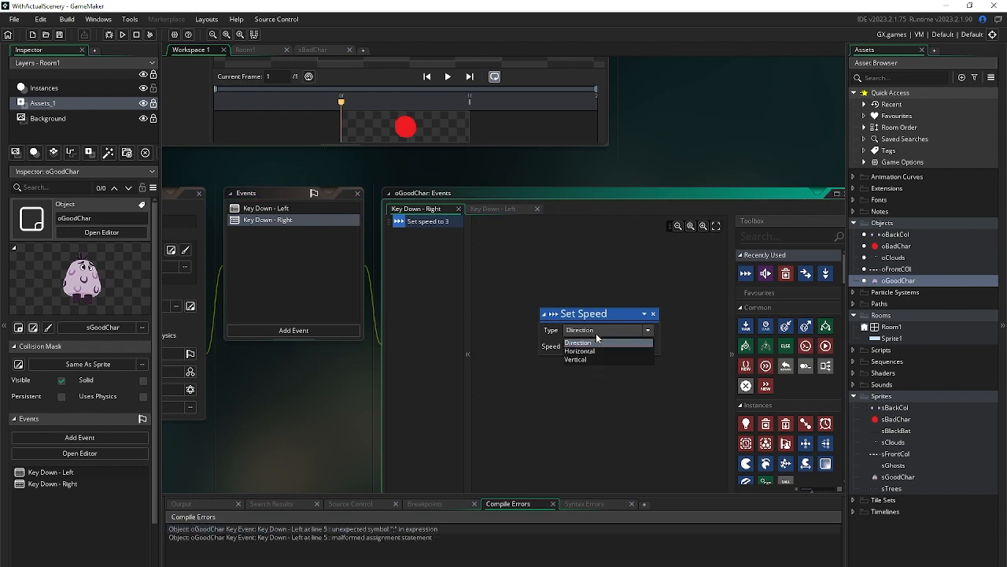
pyautogui.click(596, 351)
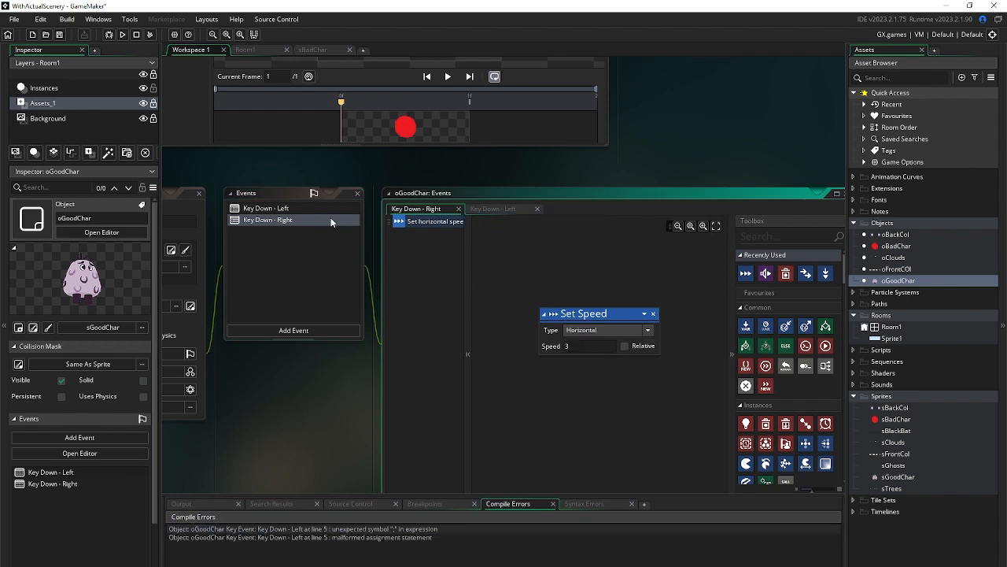
# Set the Key Down - Left event's Set Speed action to type Horizontal with speed -3
pyautogui.click(322, 208)
pyautogui.click(586, 332)
pyautogui.click(590, 347)
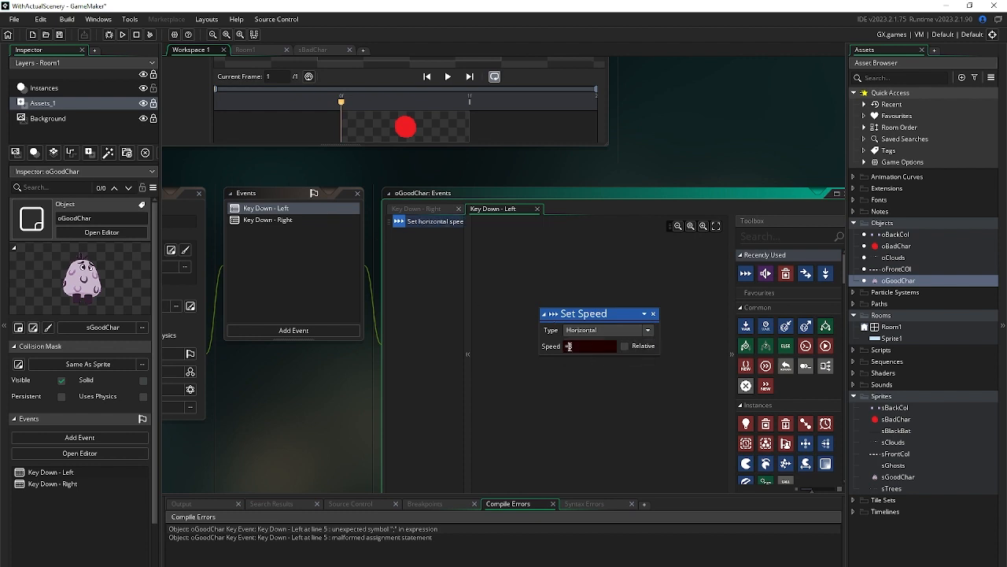
pyautogui.click(568, 345)
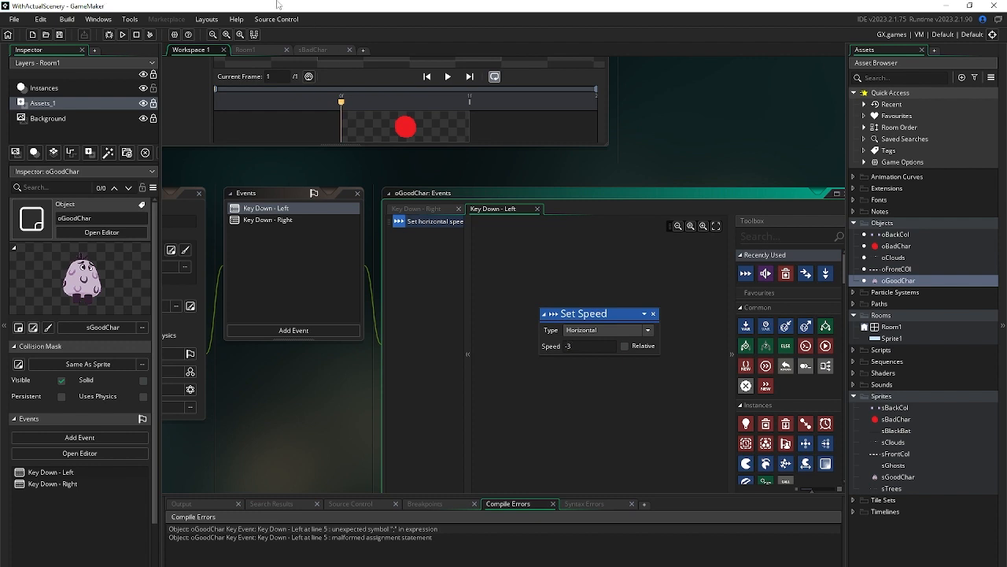
# Run the game, test moving the good character right and left with the arrow keys, and close the game window
pyautogui.click(123, 35)
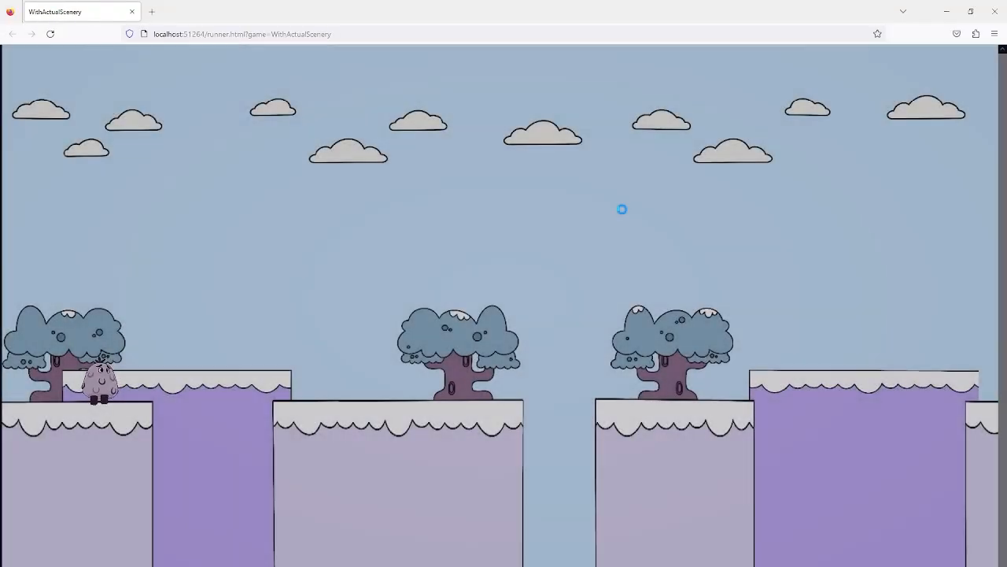
pyautogui.press('Right')
pyautogui.press('Right')
pyautogui.press('Left')
pyautogui.press('Right')
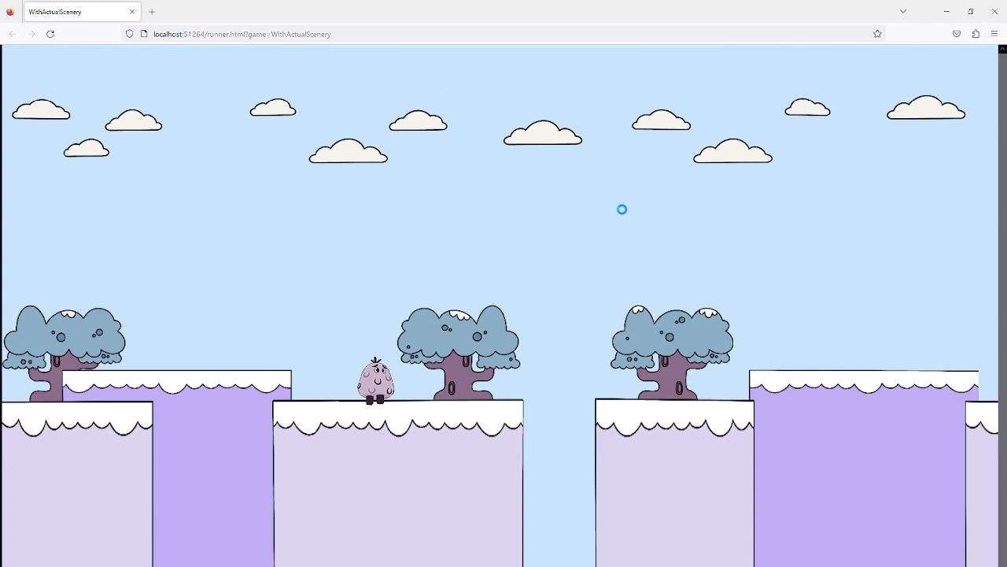
pyautogui.press('Left')
pyautogui.press('Right')
pyautogui.press('Left')
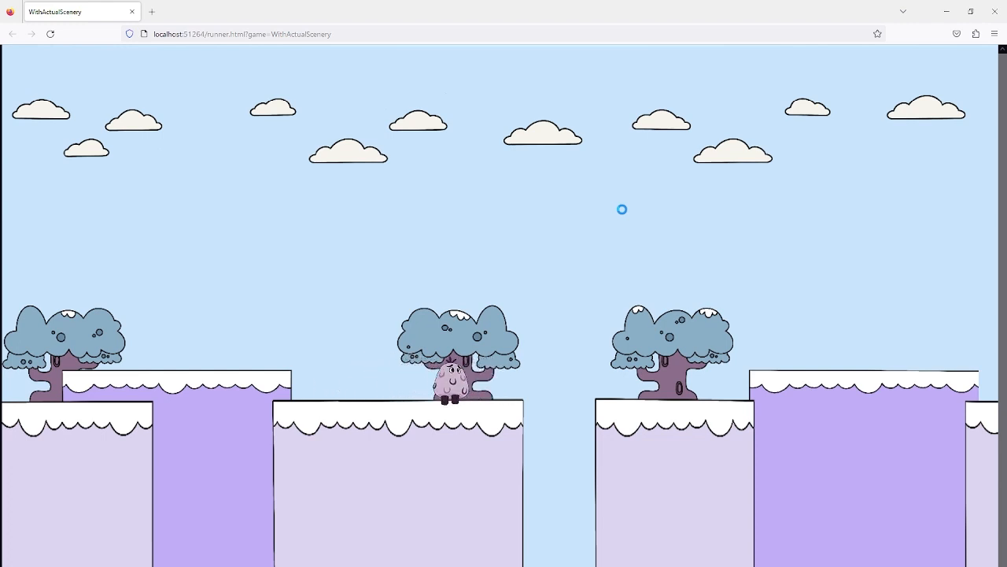
pyautogui.press('Right')
pyautogui.press('Left')
pyautogui.press('Right')
pyautogui.click(993, 10)
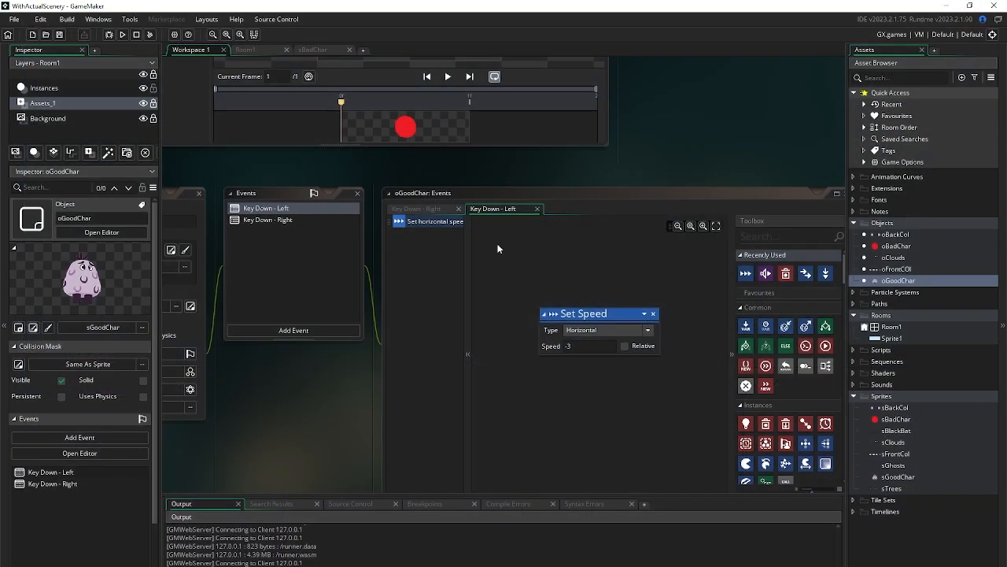
# Add a Key Up - Any event to oGoodChar, using GML Visual as its scripting language
pyautogui.click(314, 331)
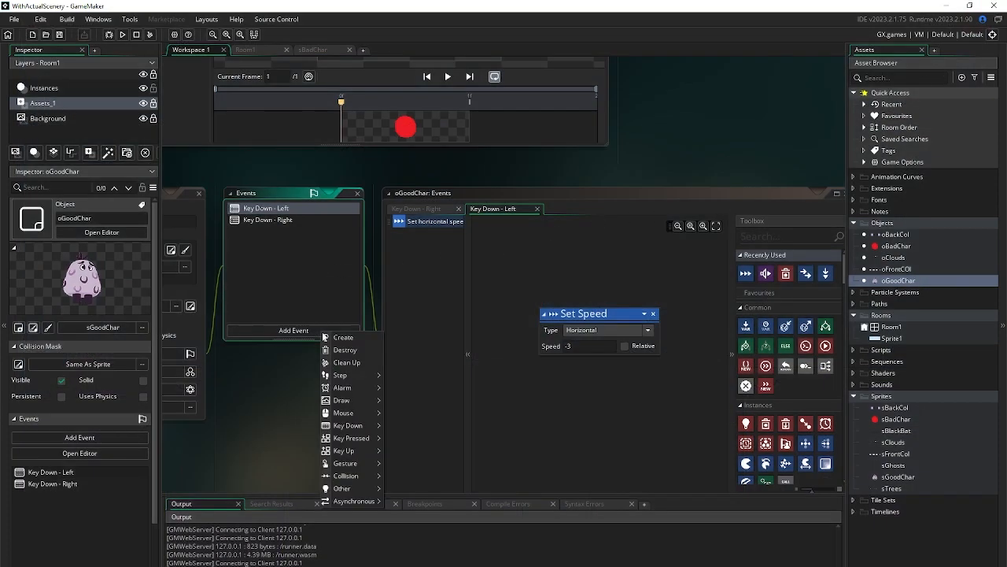
pyautogui.moveTo(366, 388)
pyautogui.moveTo(368, 456)
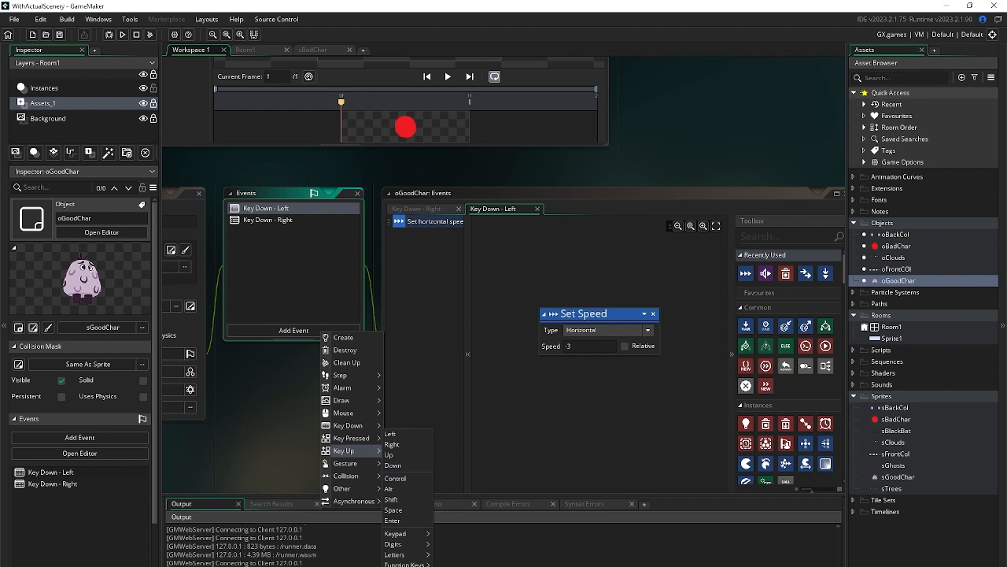
pyautogui.click(391, 434)
pyautogui.click(587, 306)
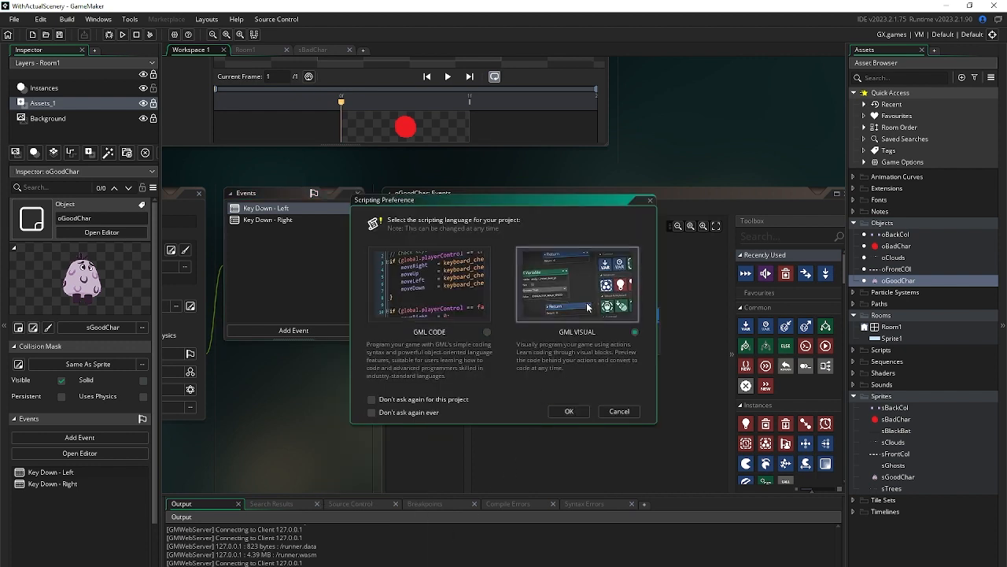
pyautogui.click(570, 410)
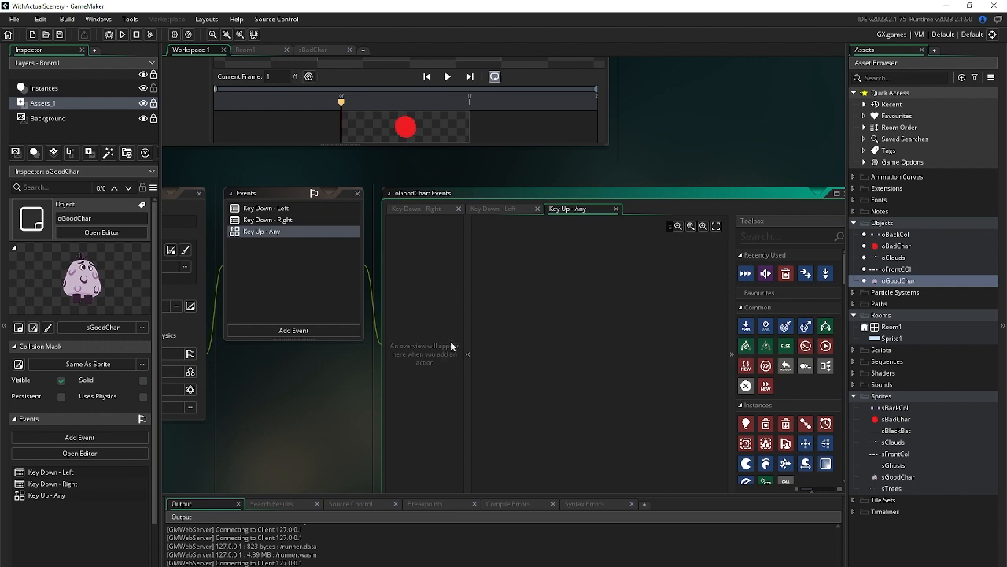
# Add a Set Speed action to the Key Up - Any event with type Horizontal and speed 0
pyautogui.moveTo(745, 273); pyautogui.dragTo(551, 314)
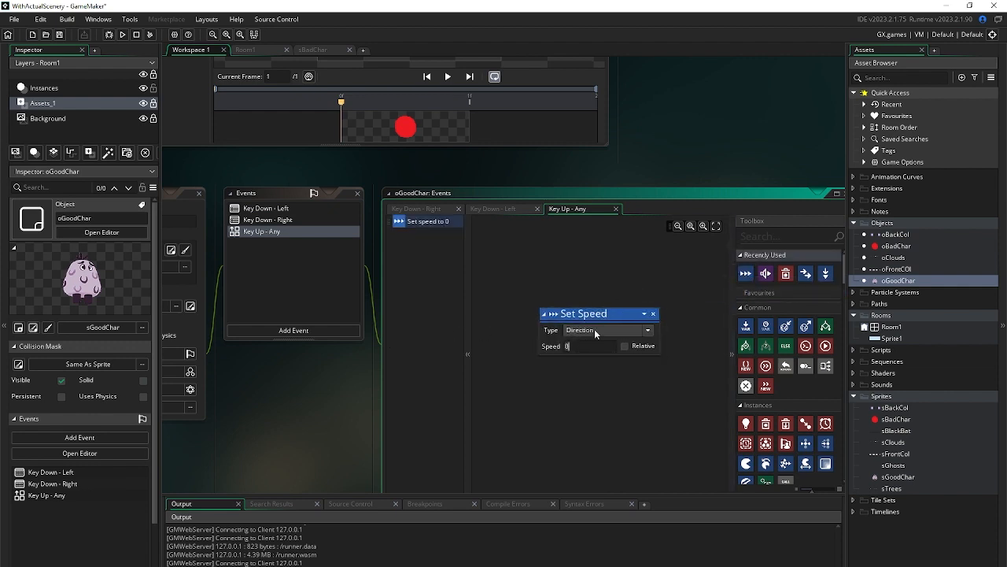
pyautogui.click(596, 331)
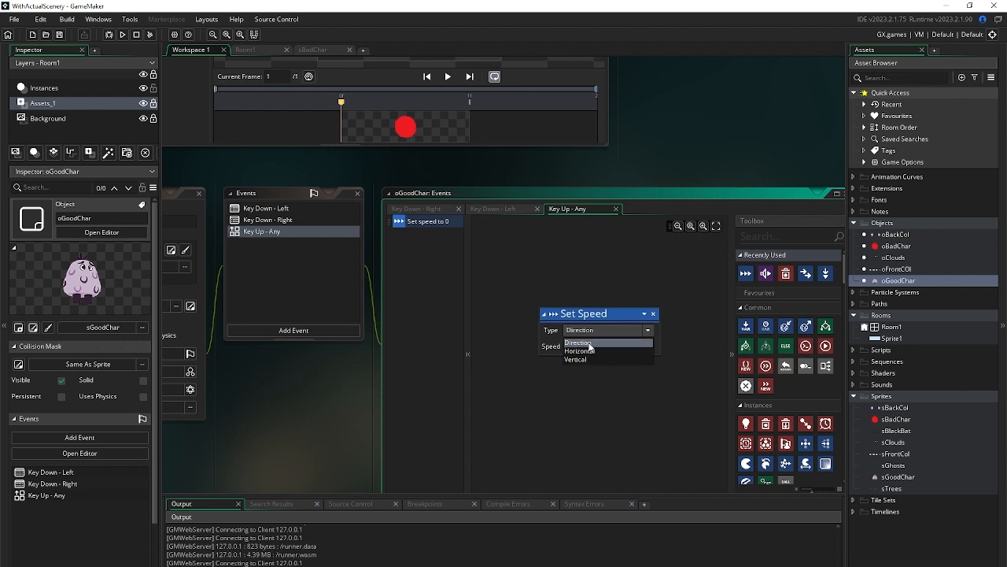
pyautogui.click(583, 351)
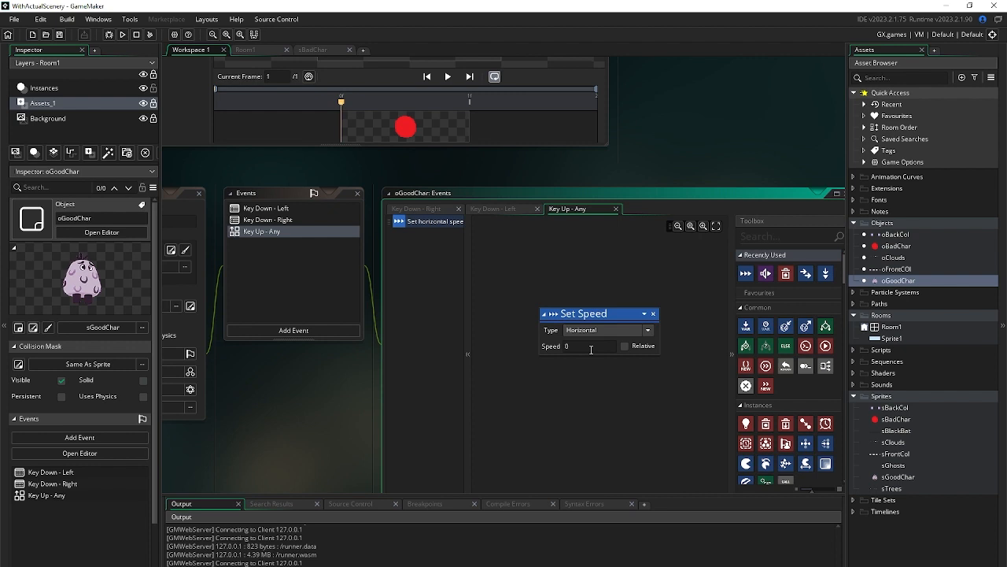
# Rerun the project, test that the good character stops when the arrow keys are released, and close the game window
pyautogui.click(123, 35)
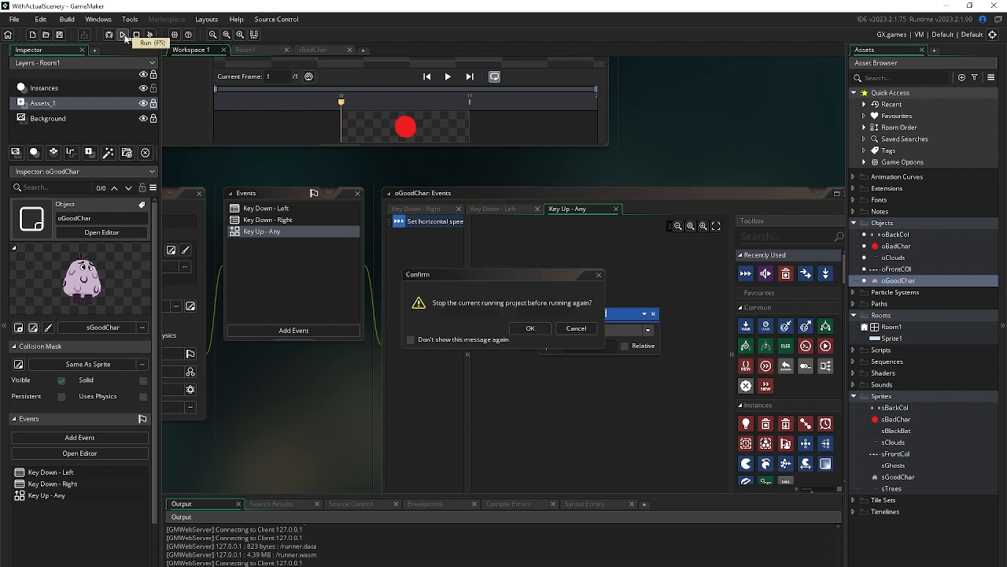
pyautogui.click(527, 329)
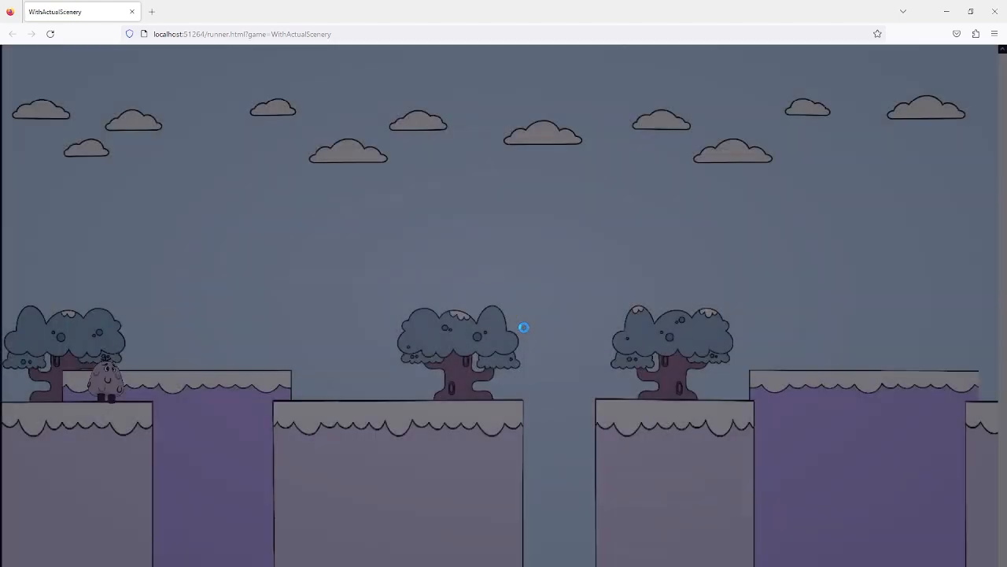
pyautogui.press('Right')
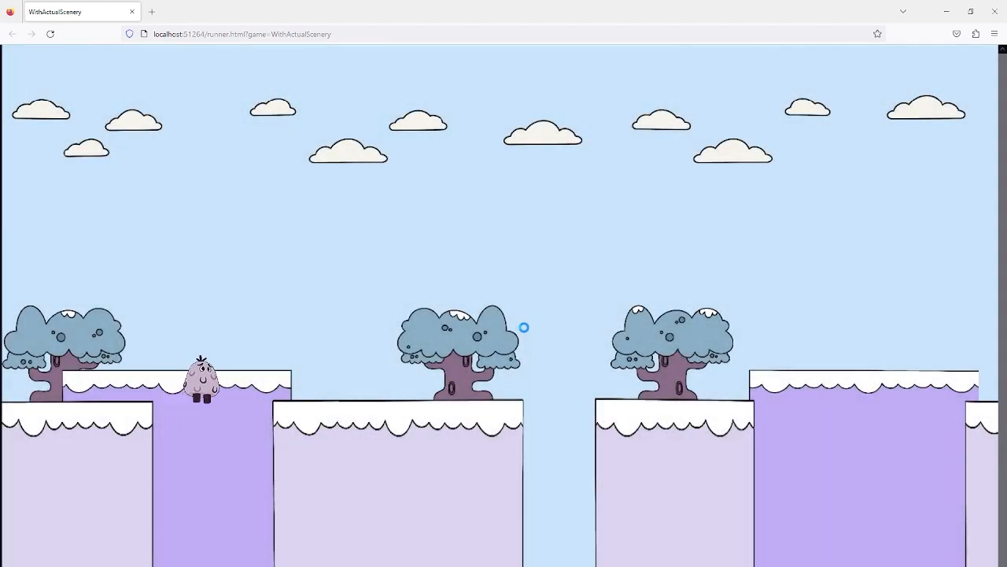
pyautogui.press('Right')
pyautogui.press('Right')
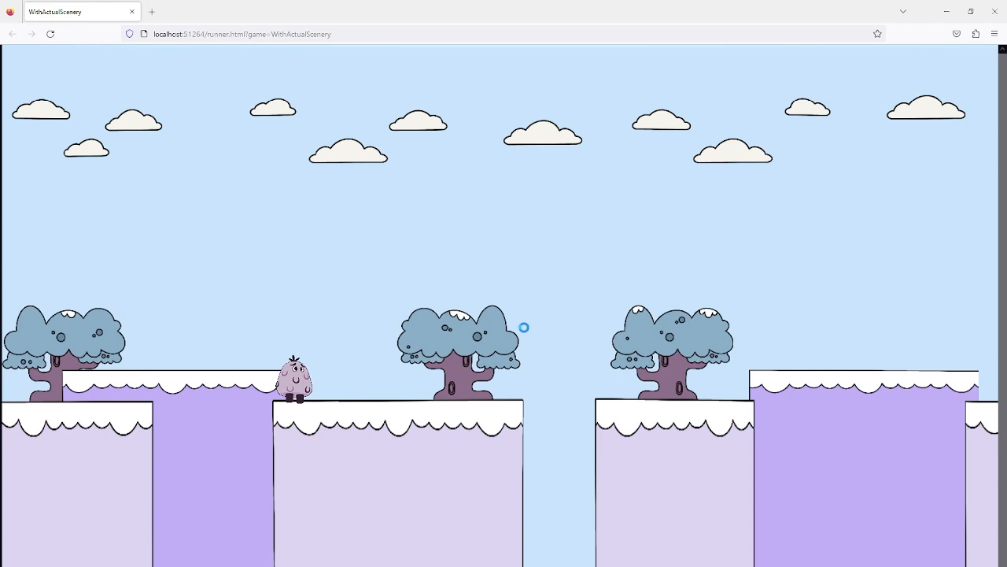
pyautogui.press('Left')
pyautogui.press('Right')
pyautogui.press('Right')
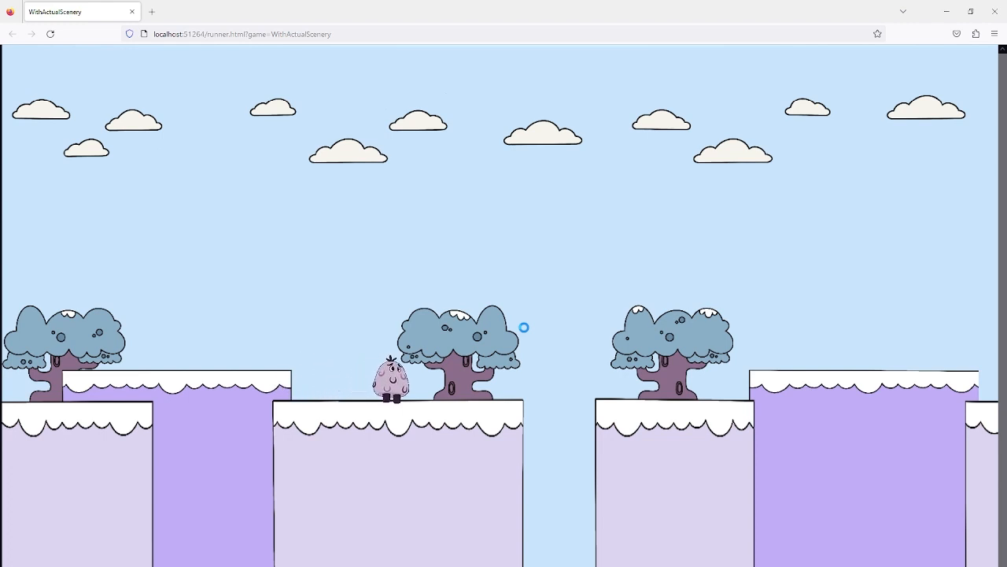
pyautogui.press('Right')
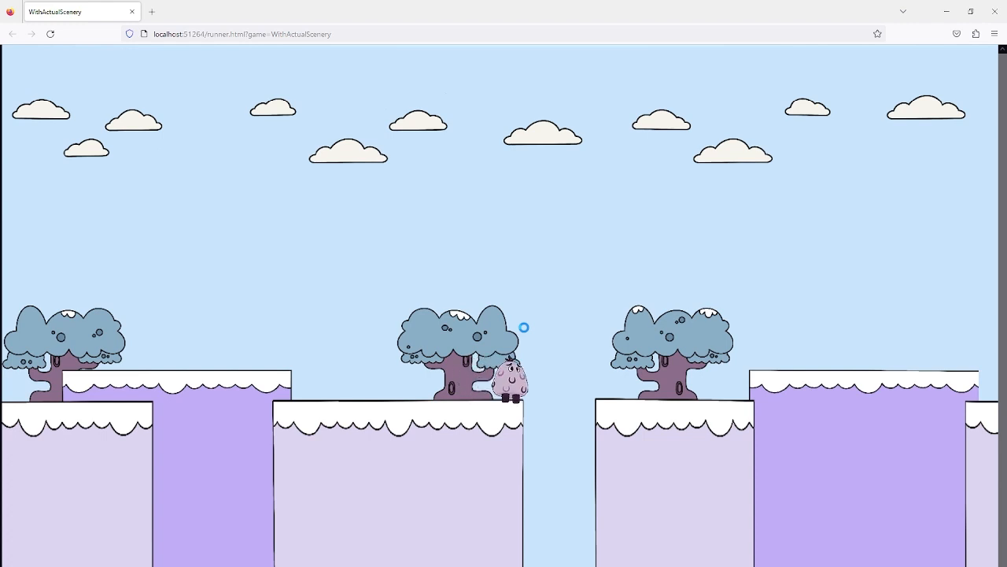
pyautogui.press('Left')
pyautogui.press('Right')
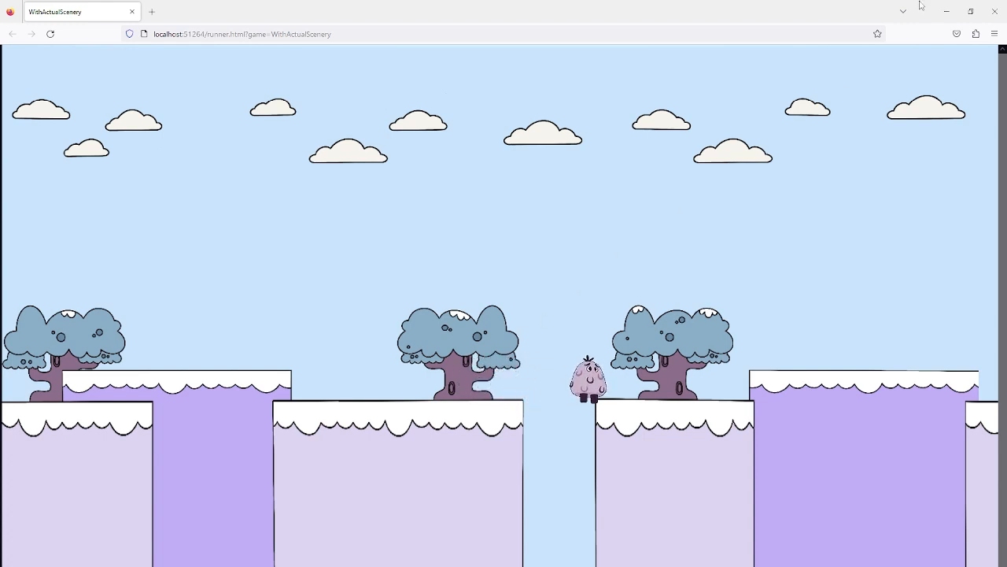
pyautogui.click(994, 11)
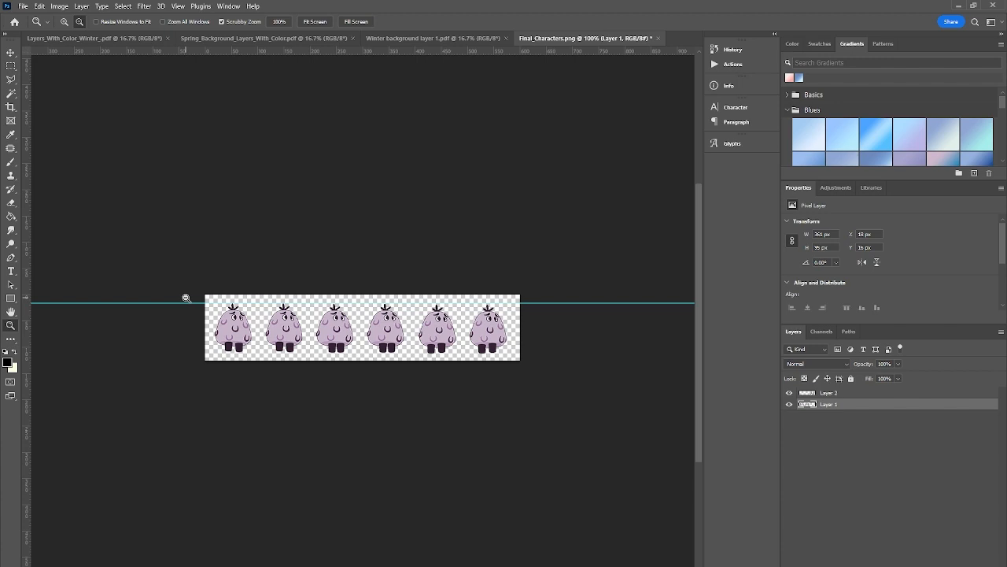
# In Photoshop, copy the first character frame of Final_Characters.png and paste it into a new 71 x 95 px document
pyautogui.click(13, 66)
pyautogui.moveTo(206, 296); pyautogui.dragTo(259, 365)
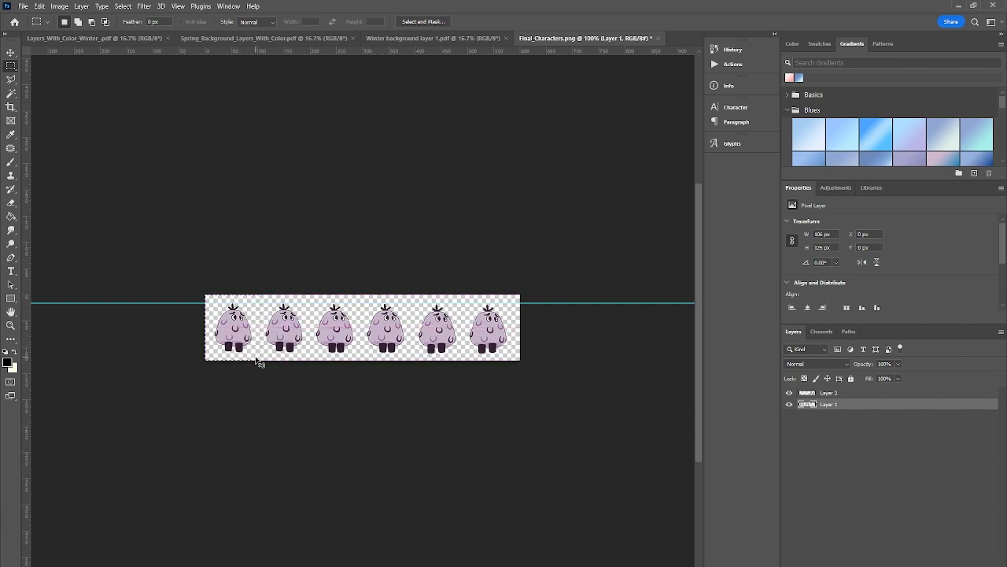
pyautogui.hotkey('ctrl', 'c')
pyautogui.hotkey('ctrl', 'n')
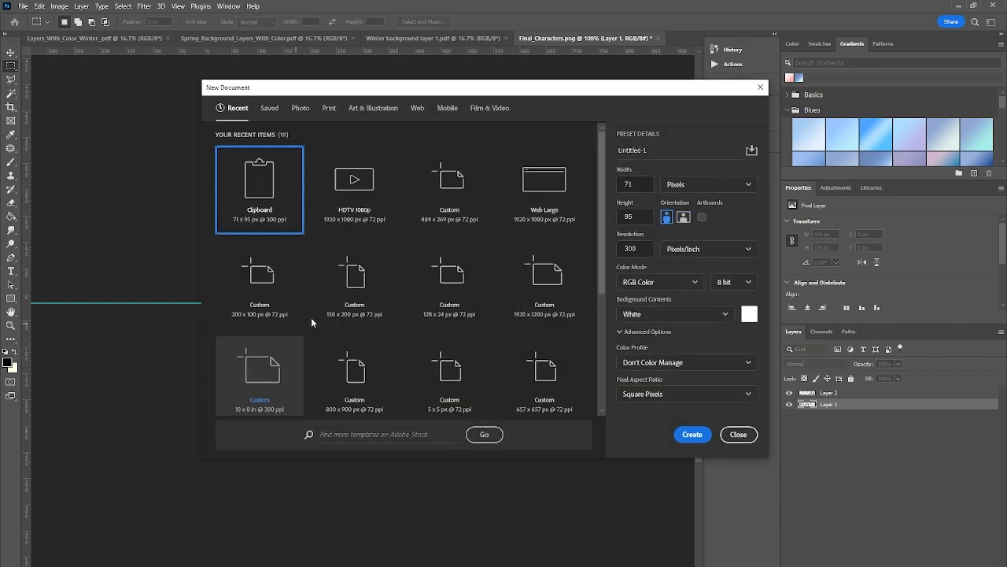
pyautogui.click(684, 434)
pyautogui.hotkey('ctrl', 'v')
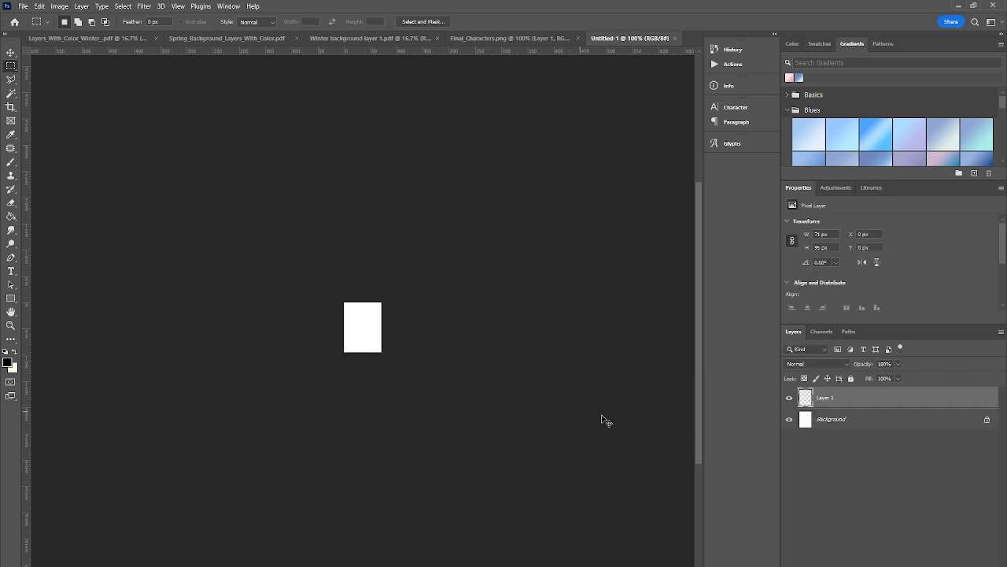
# Delete the white Background layer from the new character document
pyautogui.click(866, 422)
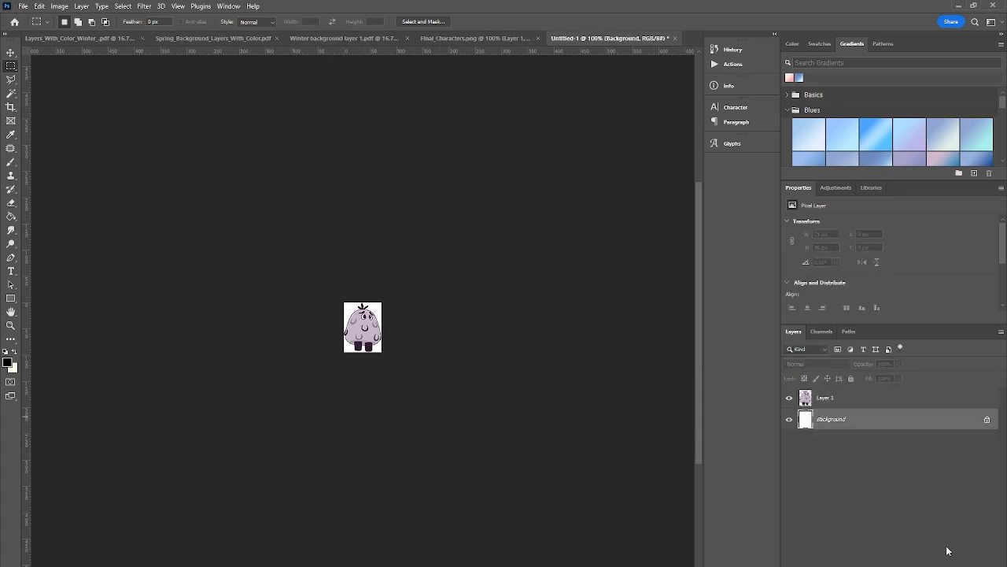
pyautogui.press('Delete')
pyautogui.click(463, 228)
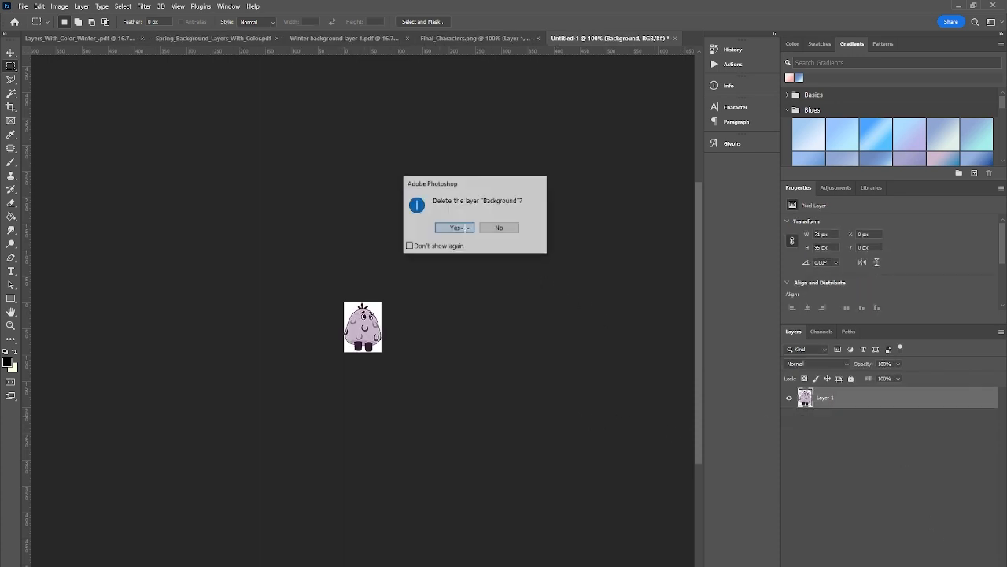
# Save a copy of the character document as a GIF named idle in the GAMEMAKER characters folder on the computer
pyautogui.click(23, 6)
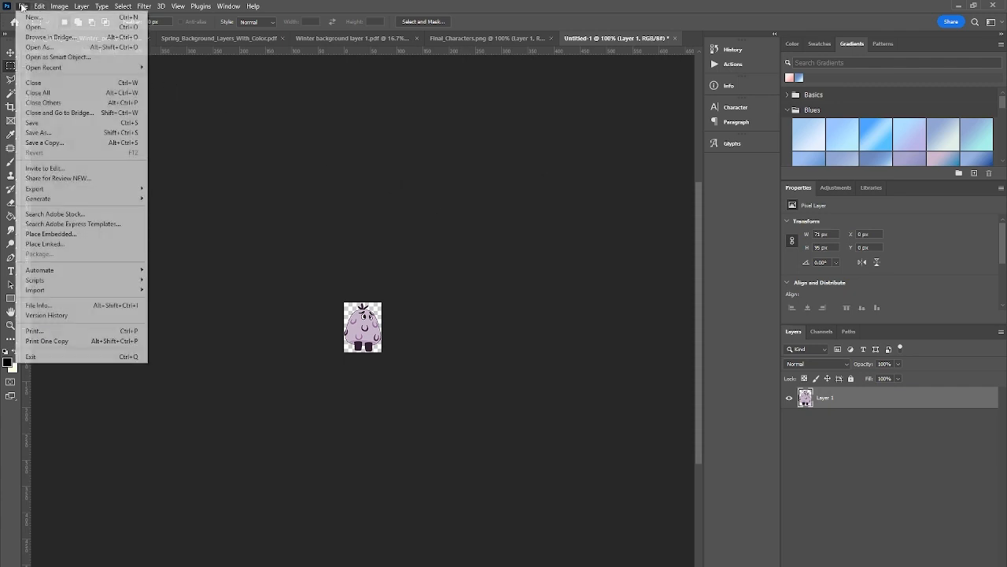
pyautogui.click(87, 133)
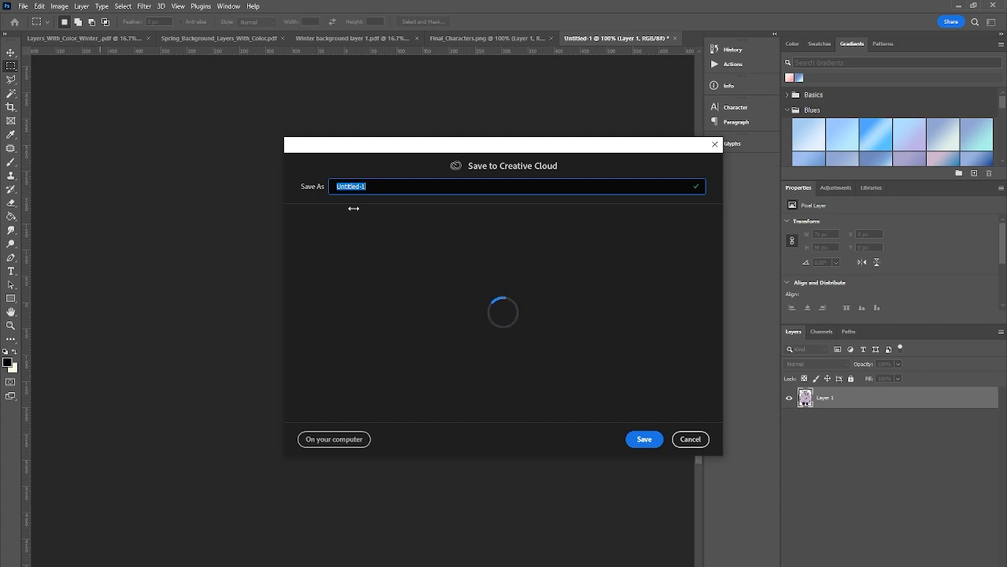
pyautogui.write('idle')
pyautogui.click(333, 438)
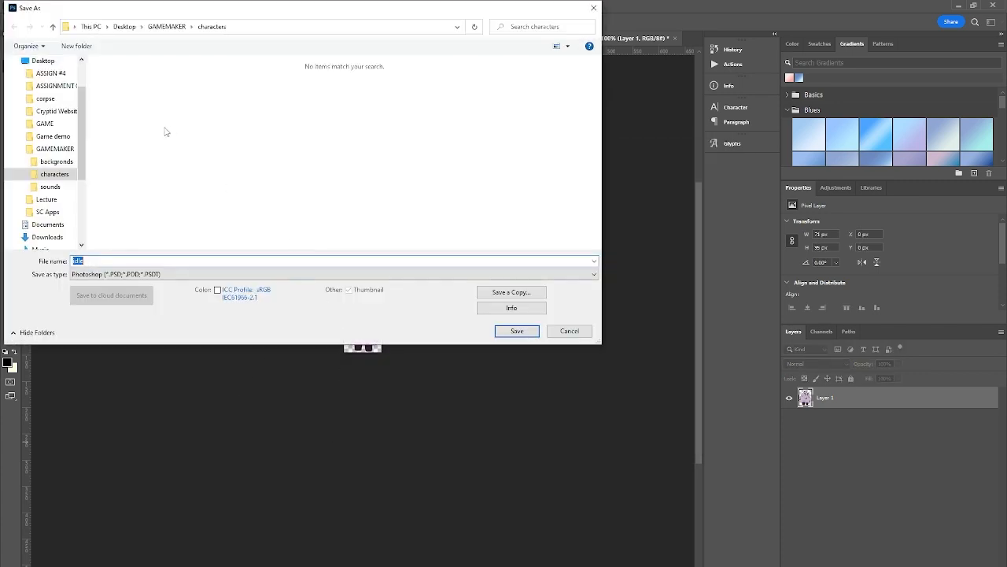
pyautogui.click(67, 150)
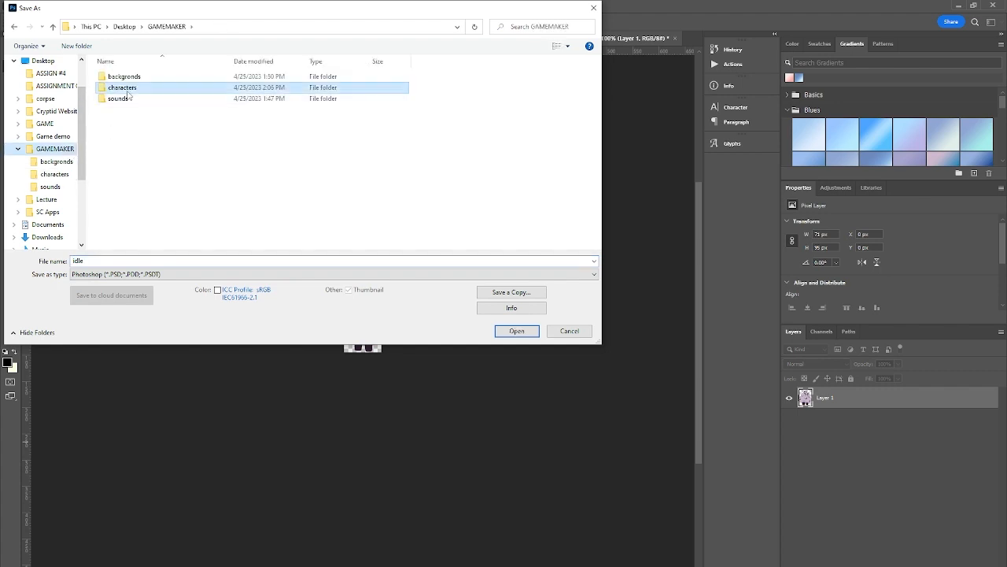
pyautogui.doubleClick(128, 94)
pyautogui.click(503, 293)
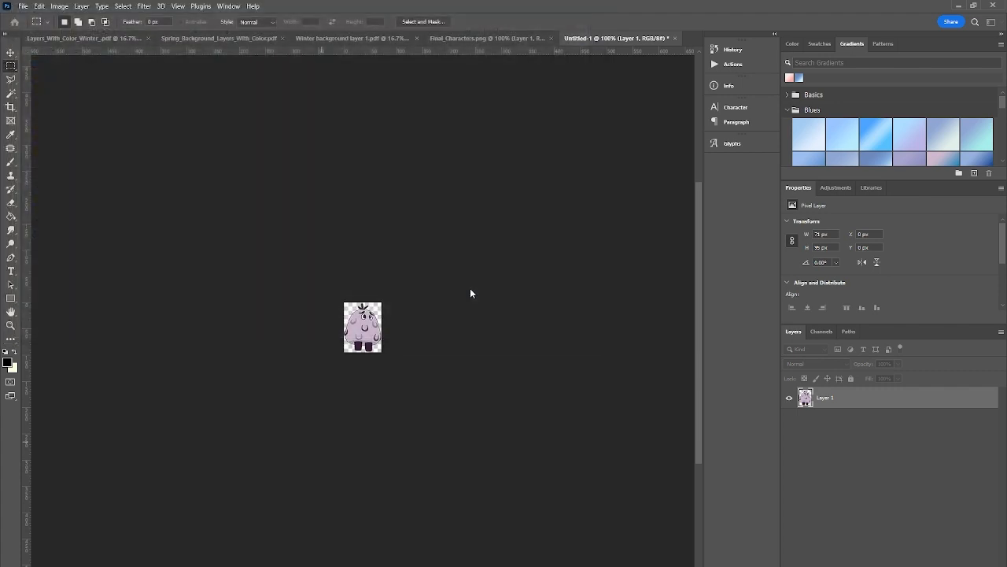
pyautogui.click(173, 273)
pyautogui.click(236, 315)
pyautogui.click(512, 345)
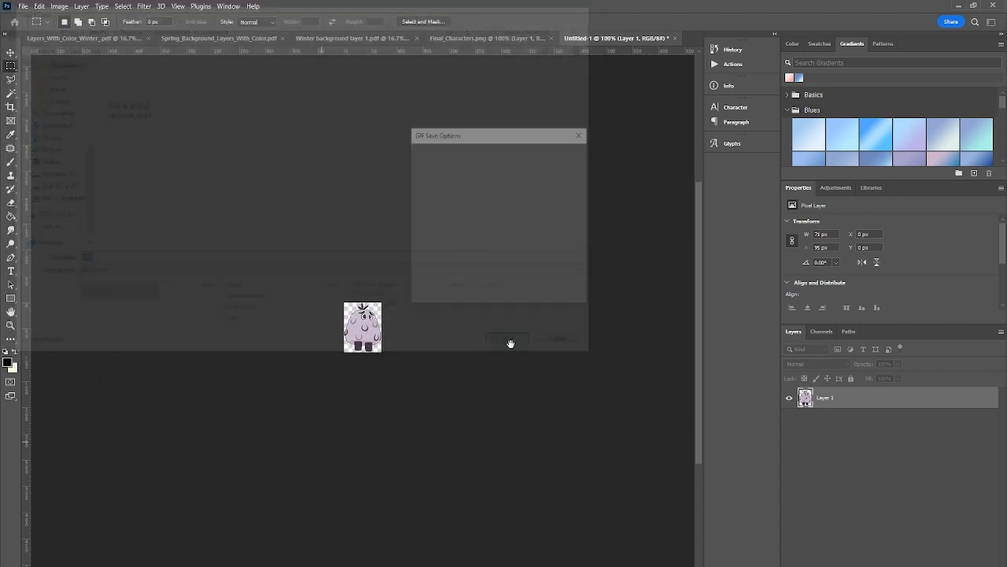
pyautogui.click(563, 160)
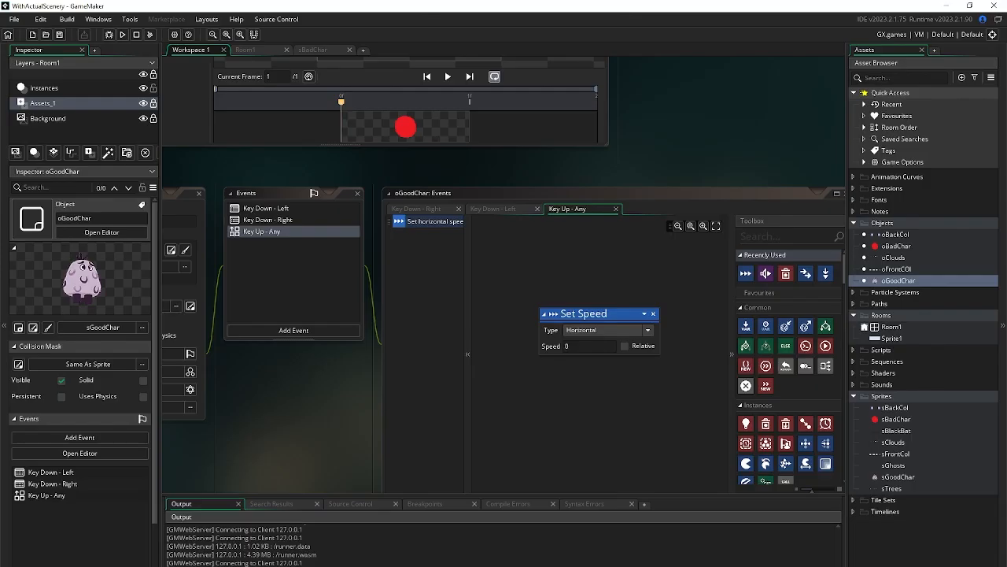
pyautogui.moveTo(318, 385); pyautogui.dragTo(484, 390, button='middle')
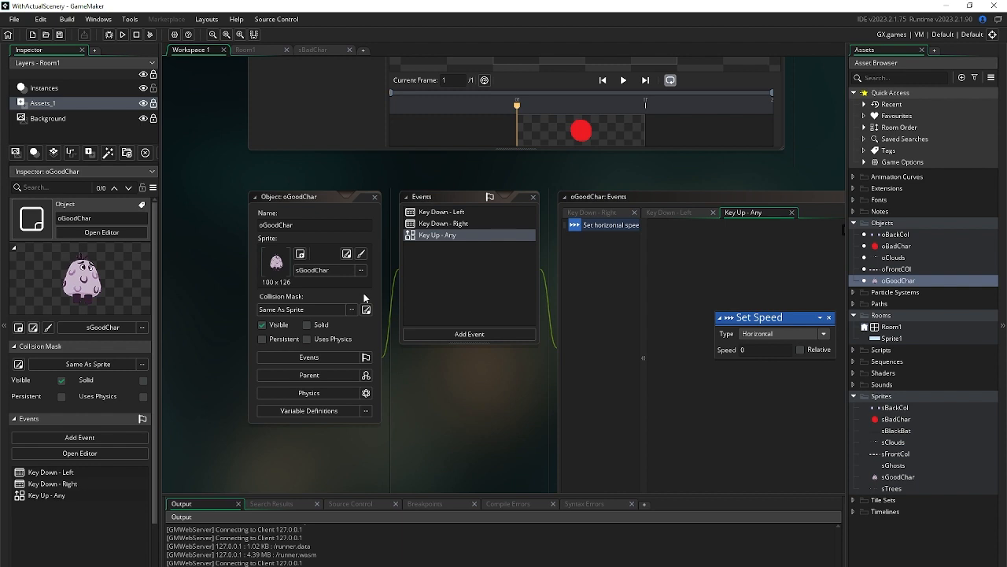
pyautogui.click(938, 223)
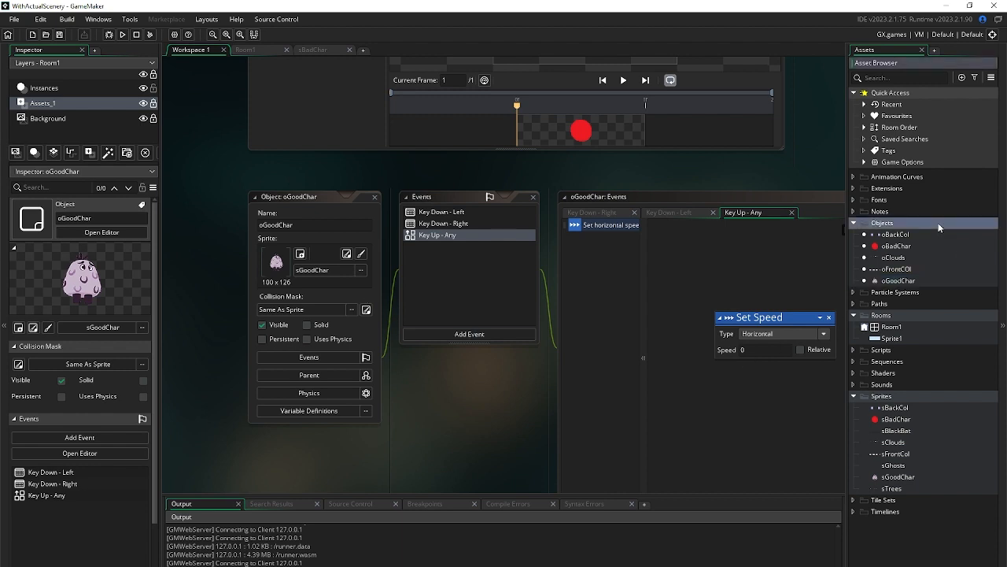
pyautogui.doubleClick(930, 281)
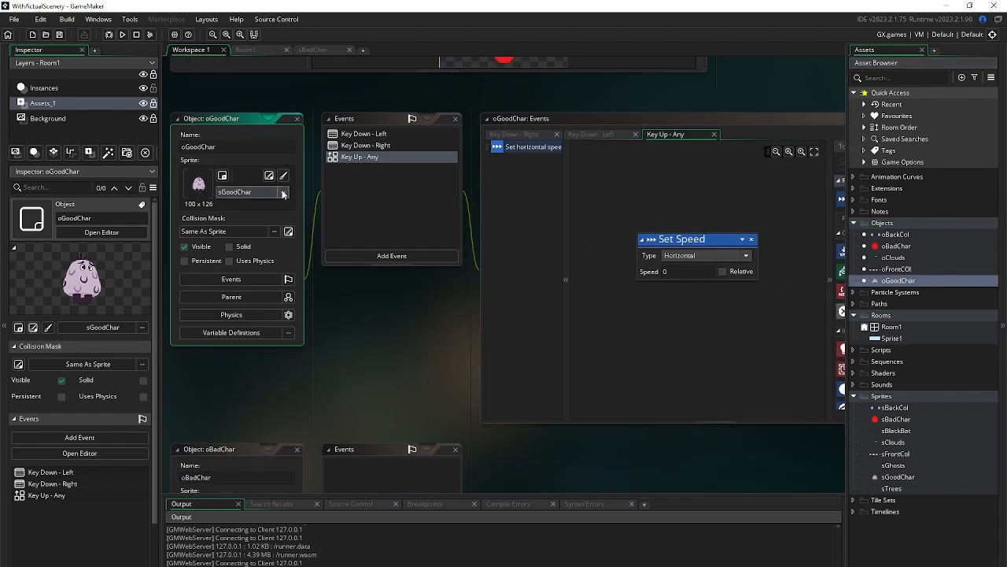
pyautogui.click(282, 192)
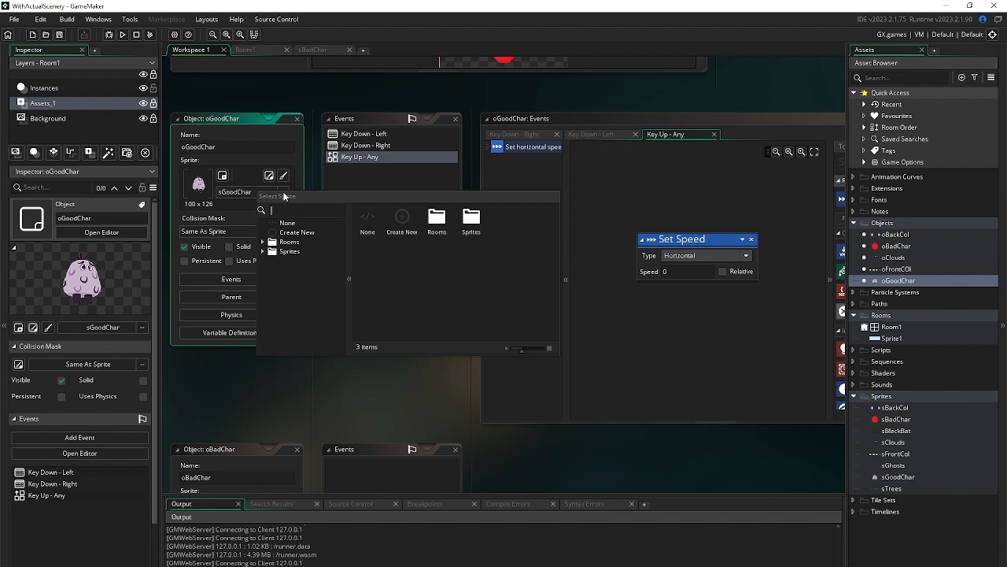
pyautogui.click(951, 392)
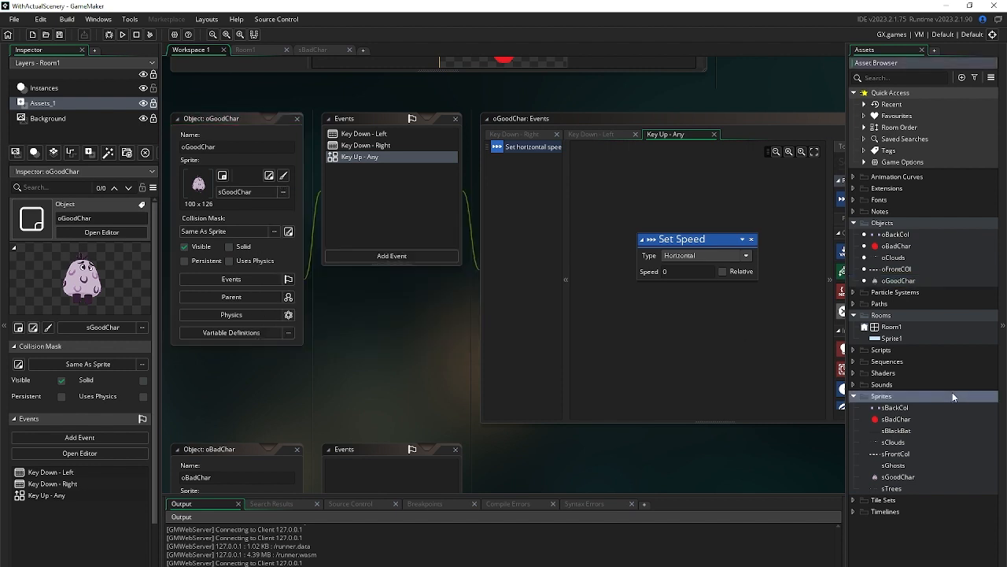
# In GameMaker, create a sprite named sIdle in the Sprites group and import the idle GIF from the characters folder into it
pyautogui.rightClick(952, 391)
pyautogui.moveTo(930, 398)
pyautogui.click(810, 551)
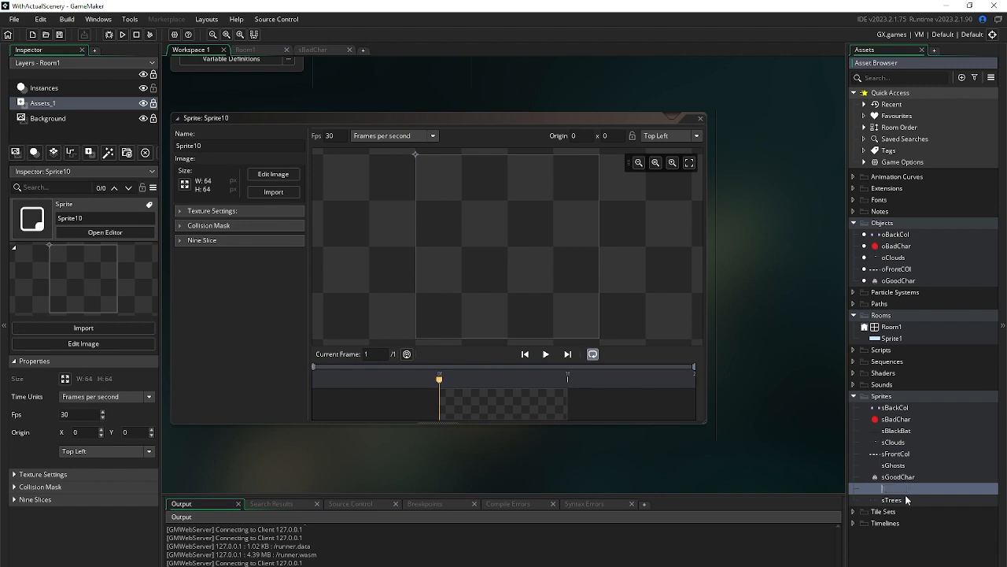
pyautogui.write('sIdle')
pyautogui.click(275, 191)
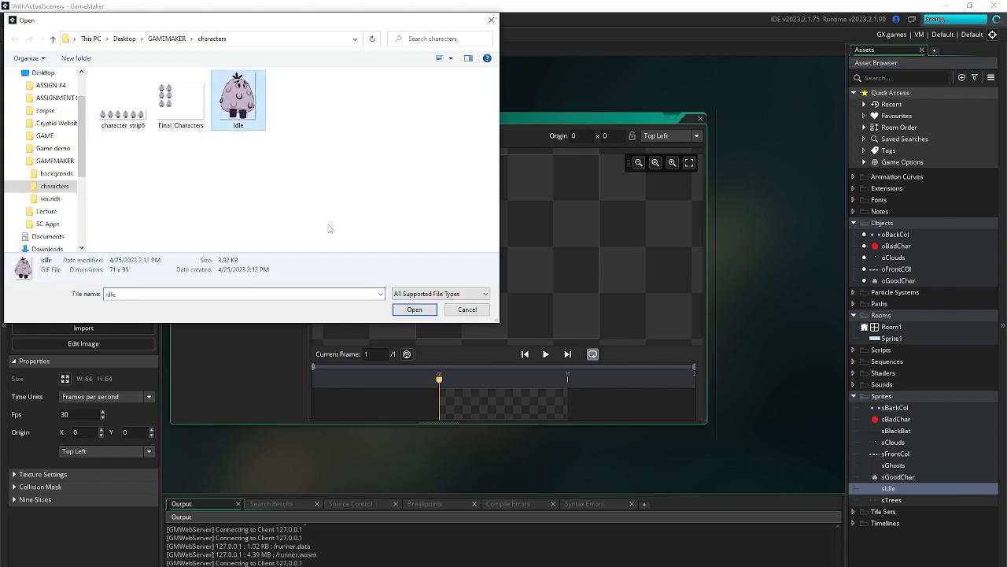
pyautogui.click(415, 310)
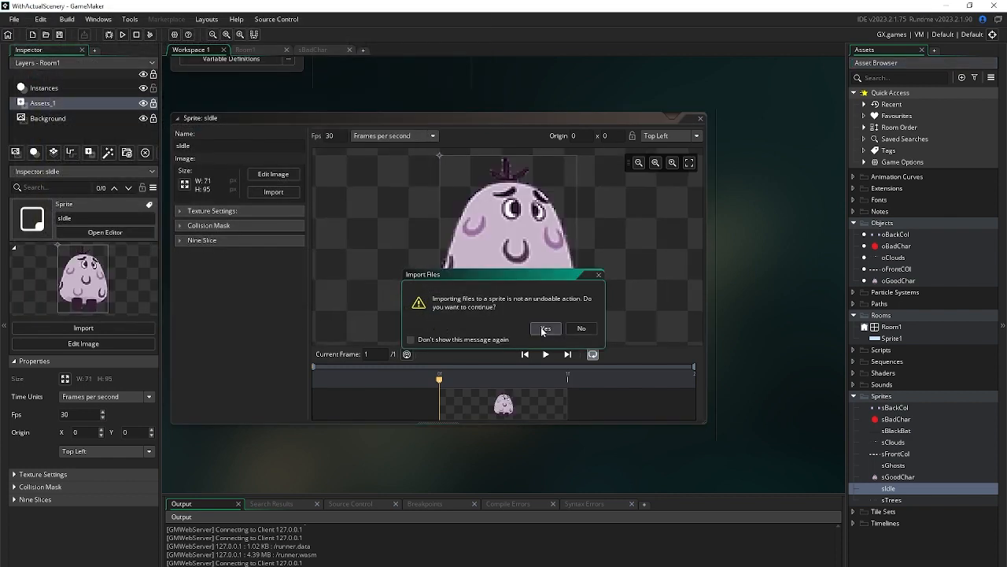
pyautogui.click(538, 328)
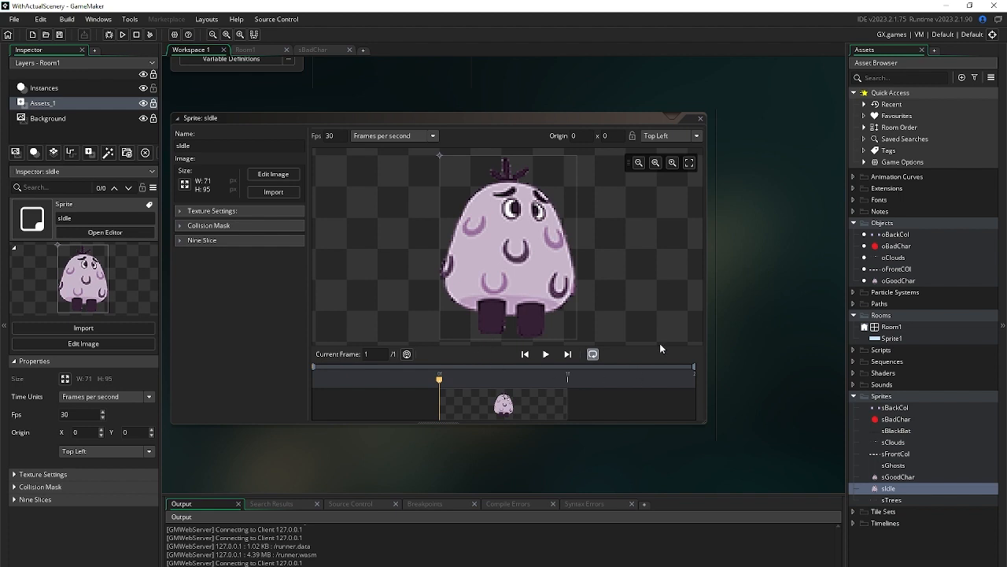
# Assign the sIdle sprite to the oGoodChar object
pyautogui.doubleClick(897, 280)
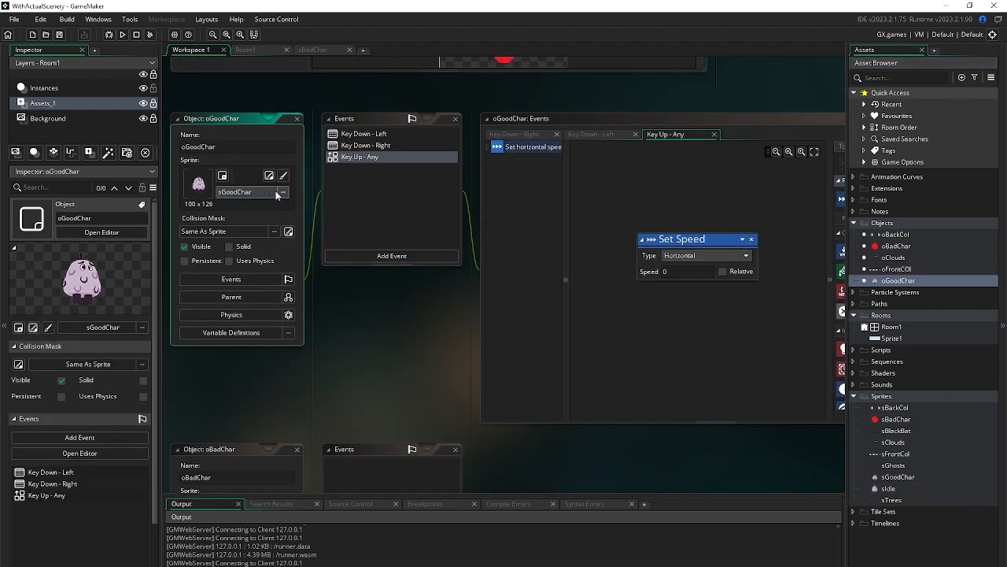
pyautogui.click(282, 192)
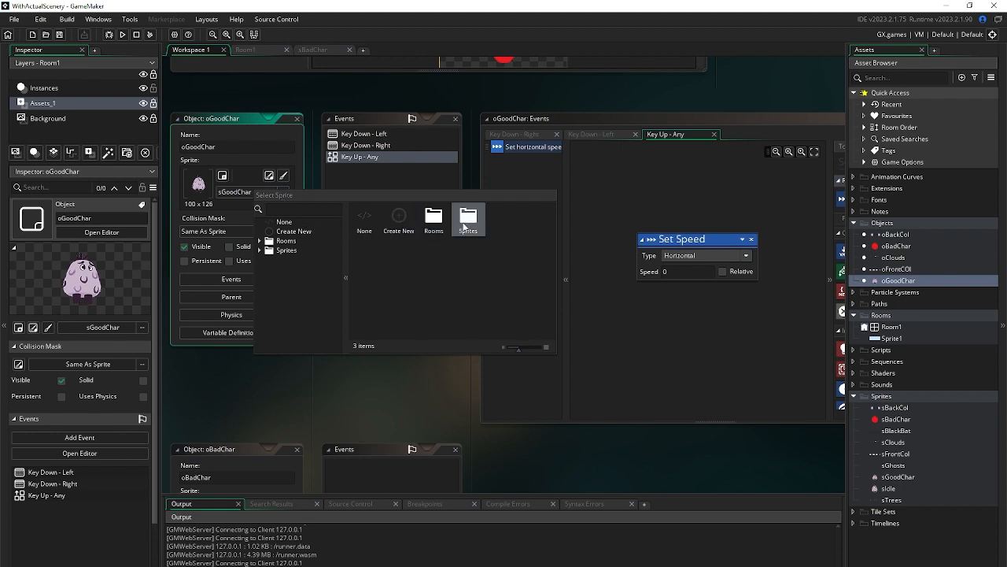
pyautogui.doubleClick(468, 220)
pyautogui.doubleClick(434, 251)
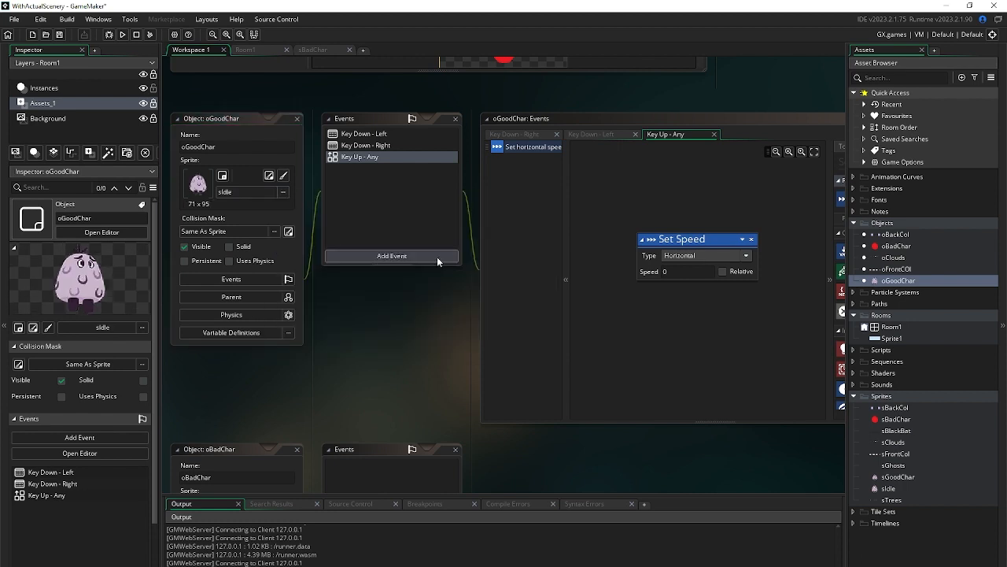
# Run the project, test the good character's idle sprite while moving it right, and close the game window
pyautogui.click(122, 35)
pyautogui.click(543, 328)
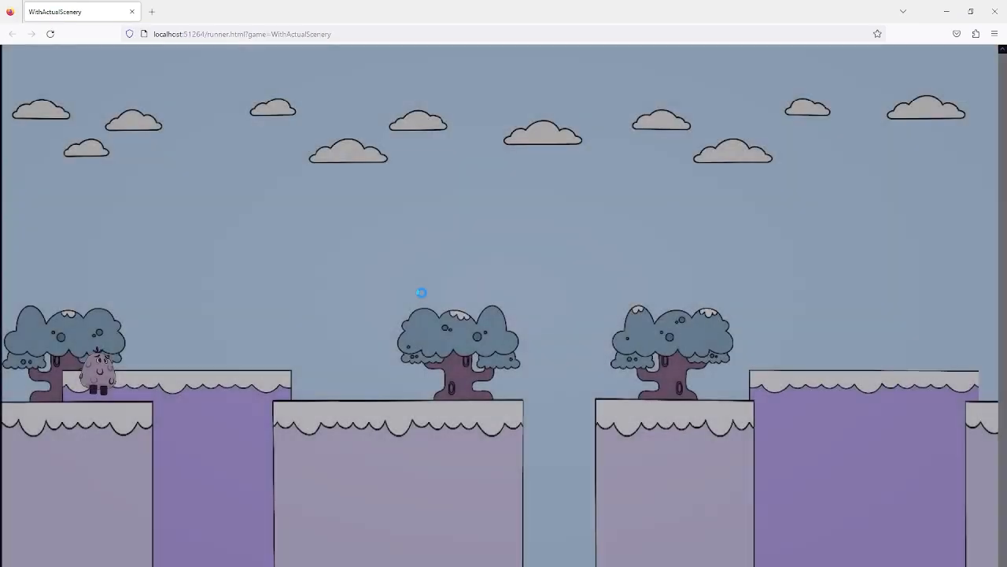
pyautogui.press('Right')
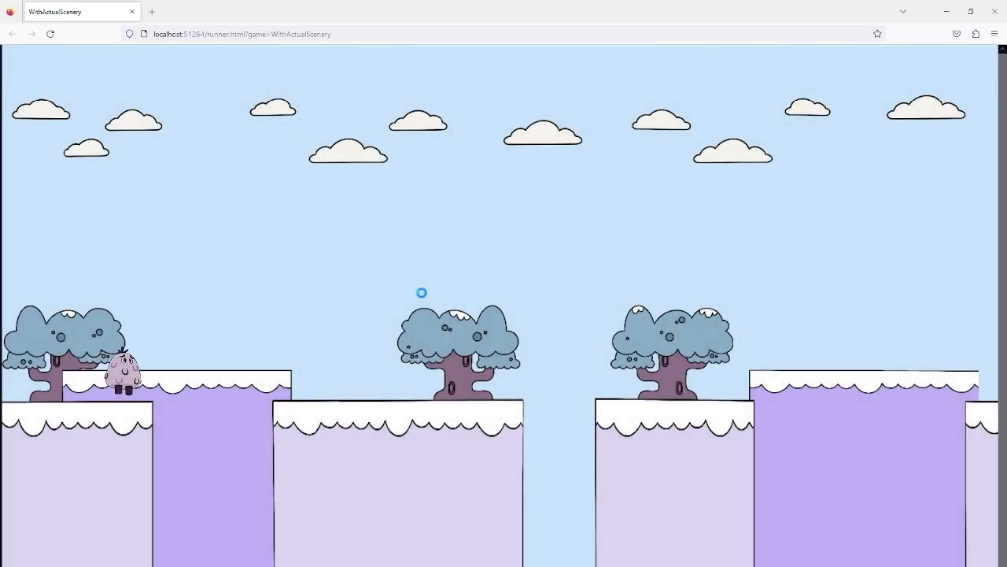
pyautogui.press('Right')
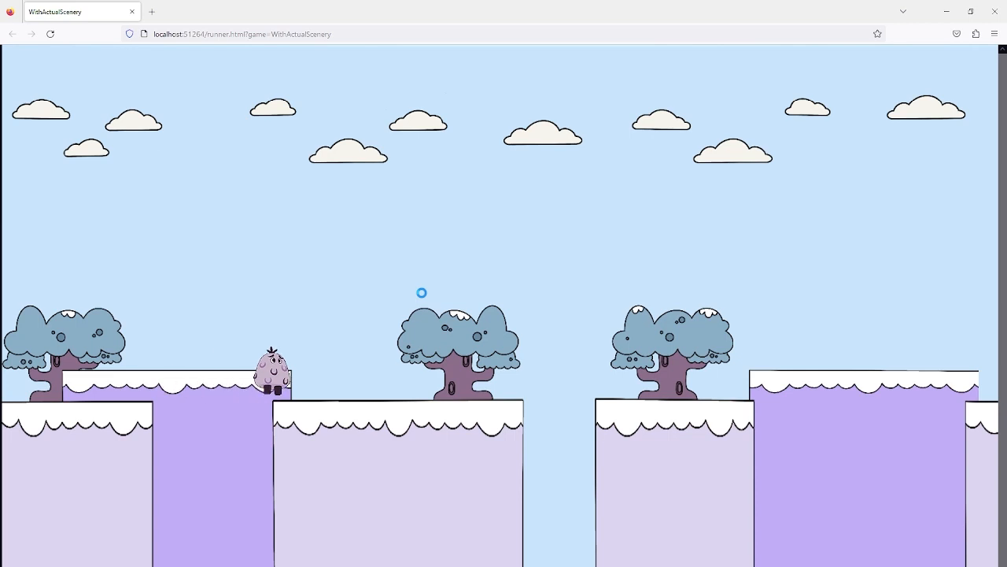
pyautogui.press('Right')
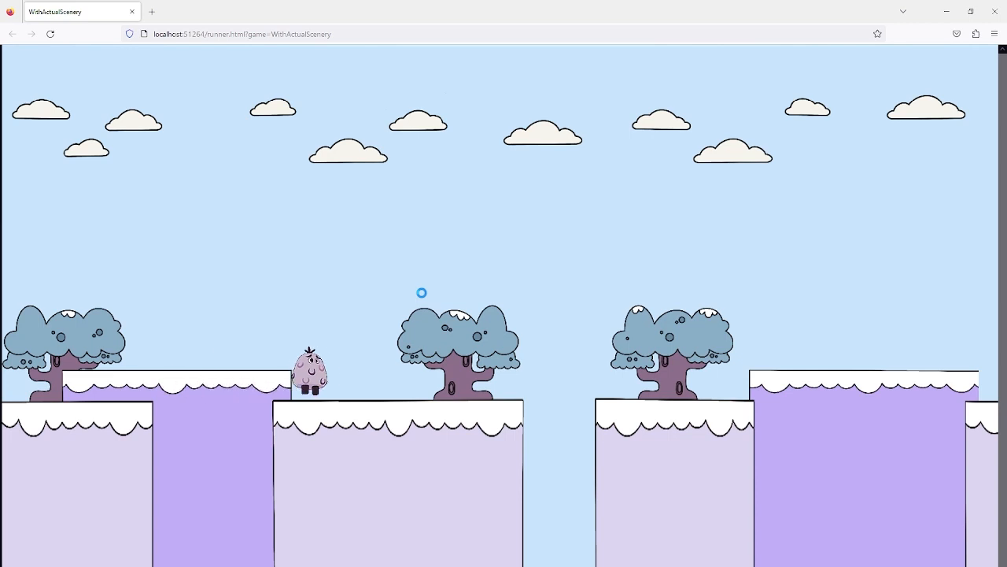
pyautogui.press('Right')
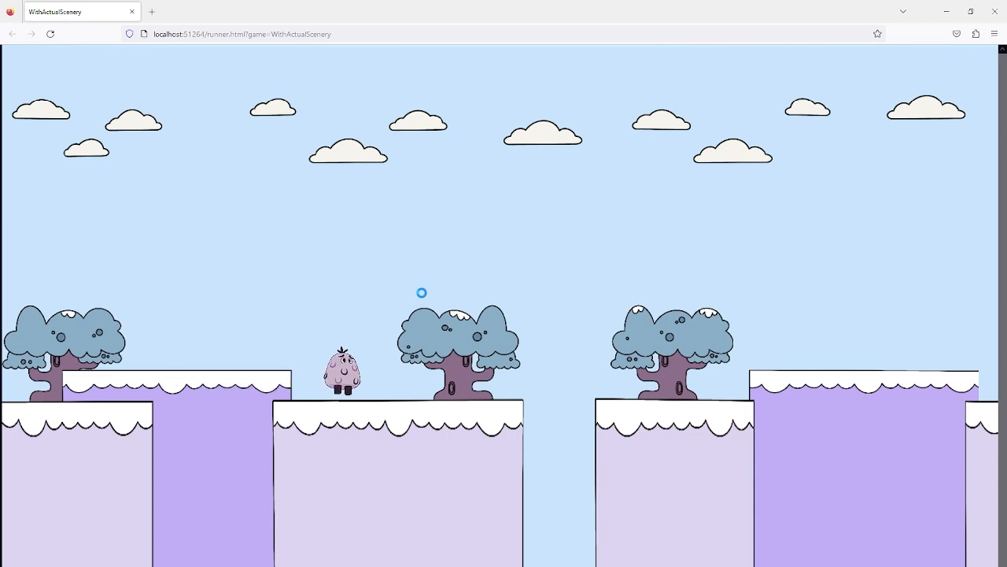
pyautogui.click(997, 11)
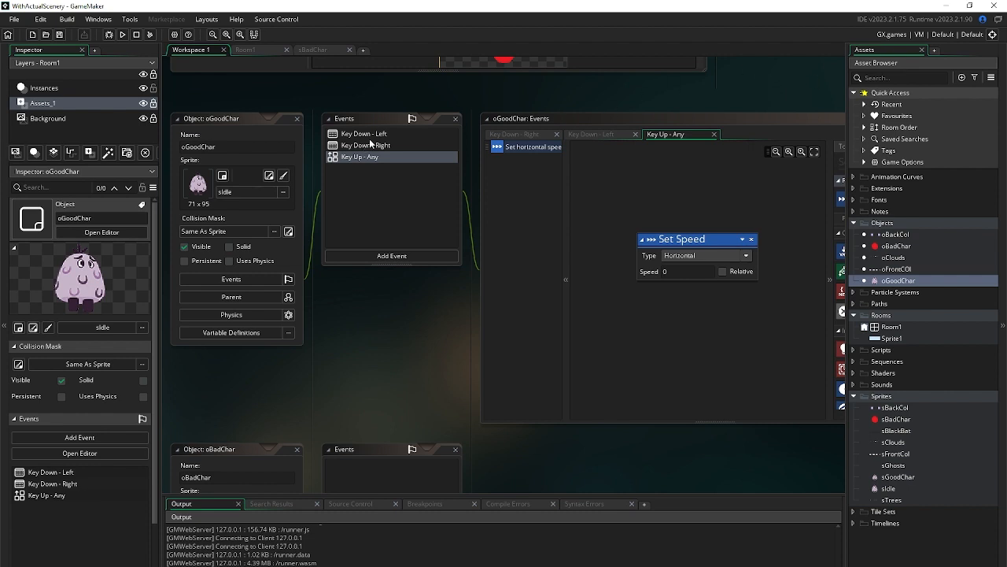
# Add a Set Sprite action with sprite sGoodChar and frame 0 above Set Speed in oGoodChar's Key Down - Right event
pyautogui.click(410, 135)
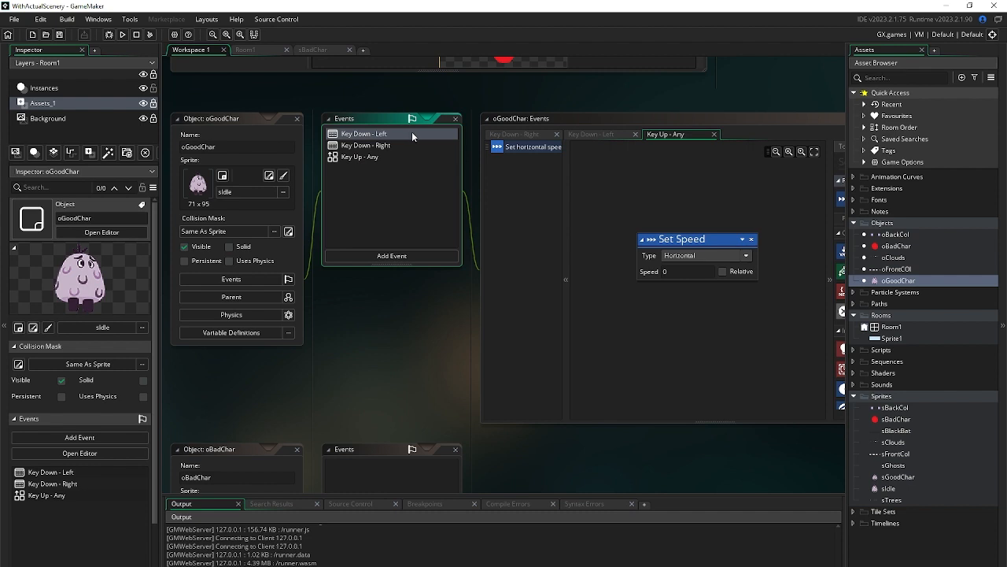
pyautogui.doubleClick(412, 134)
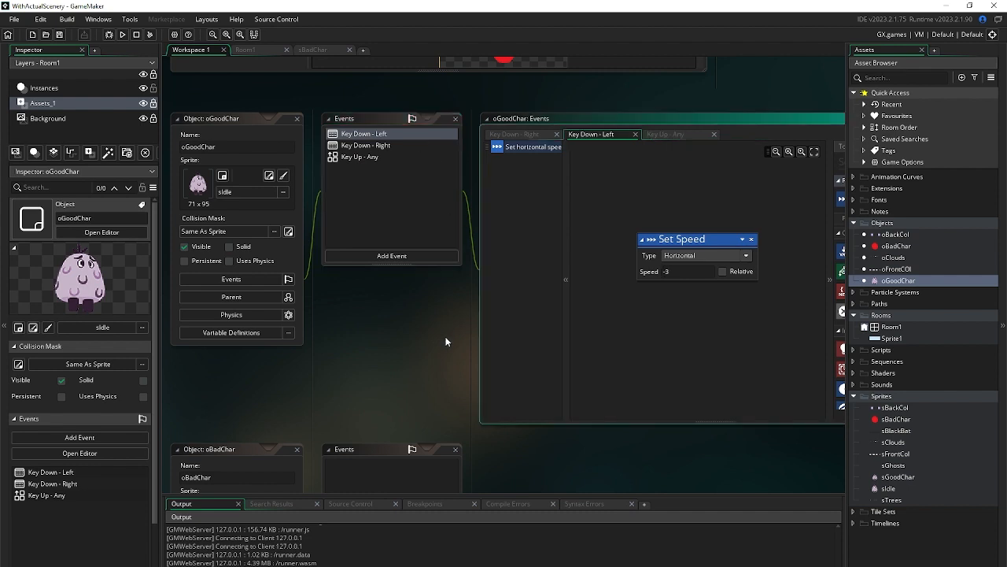
pyautogui.moveTo(446, 341); pyautogui.dragTo(353, 345, button='middle')
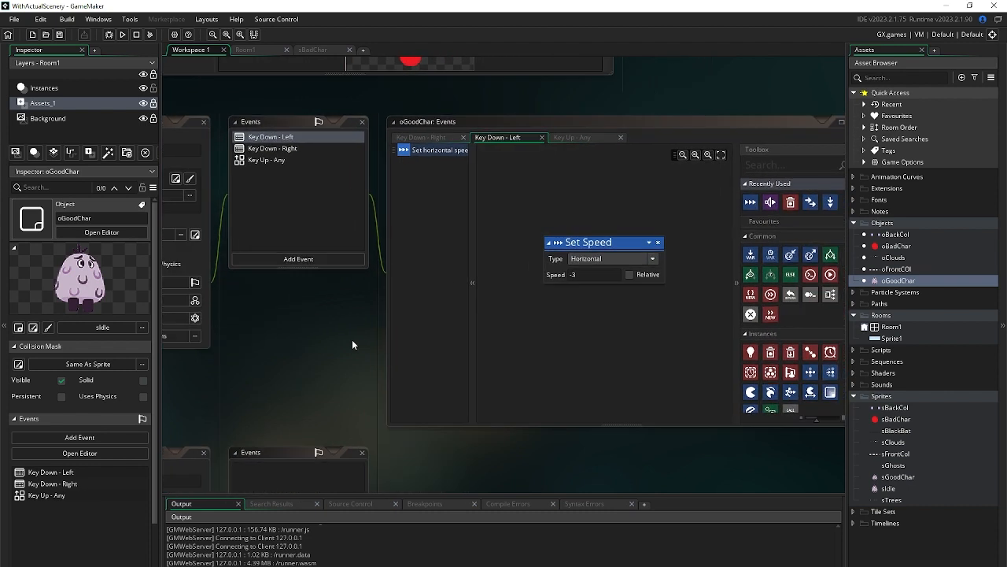
pyautogui.doubleClick(322, 150)
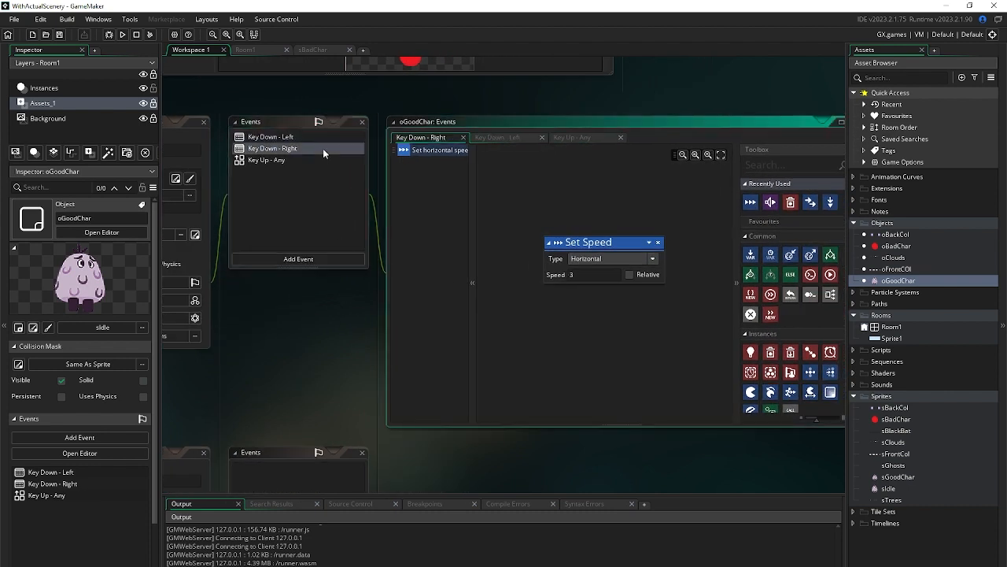
pyautogui.click(805, 163)
pyautogui.write('spri')
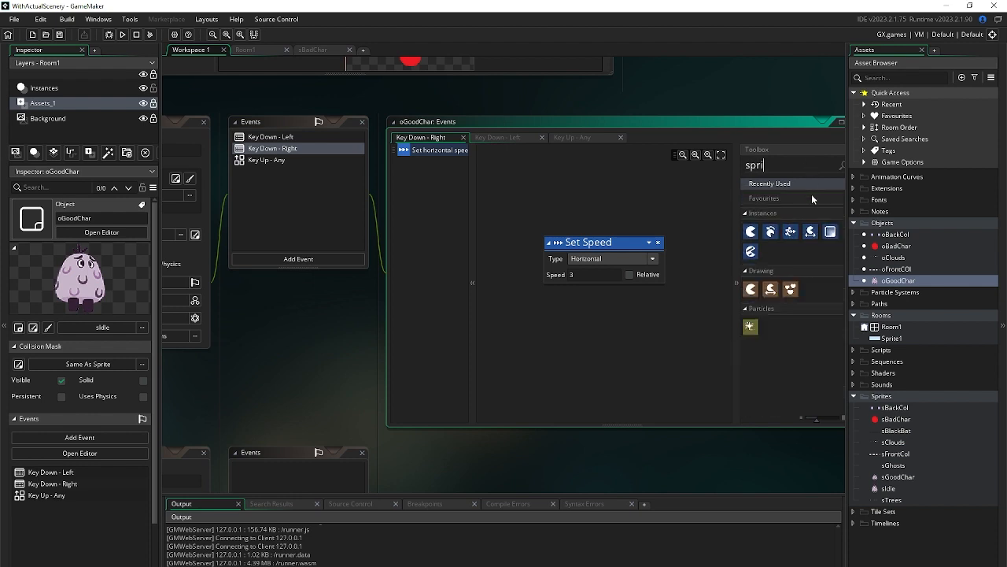
pyautogui.moveTo(752, 231); pyautogui.dragTo(539, 196)
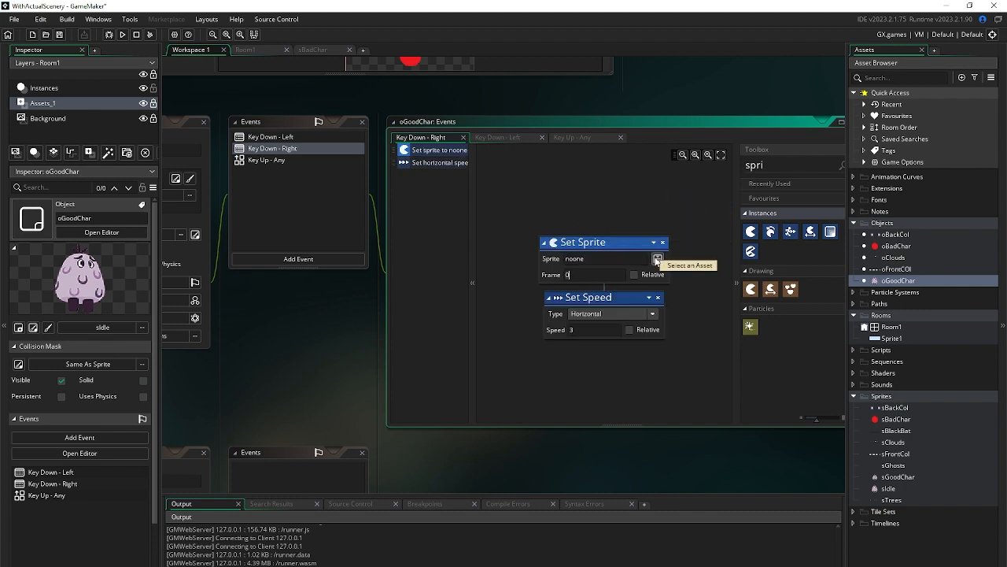
pyautogui.click(657, 260)
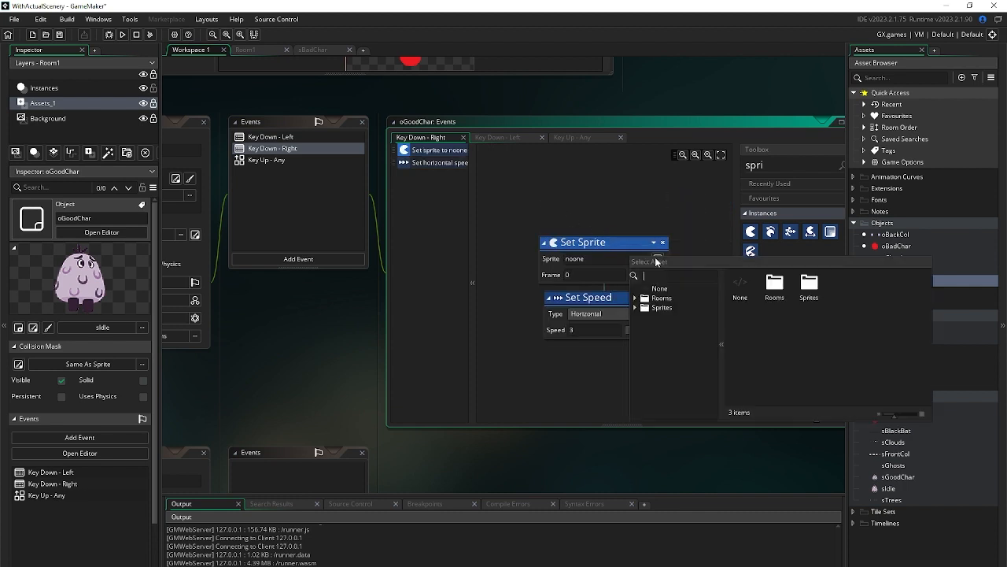
pyautogui.doubleClick(809, 285)
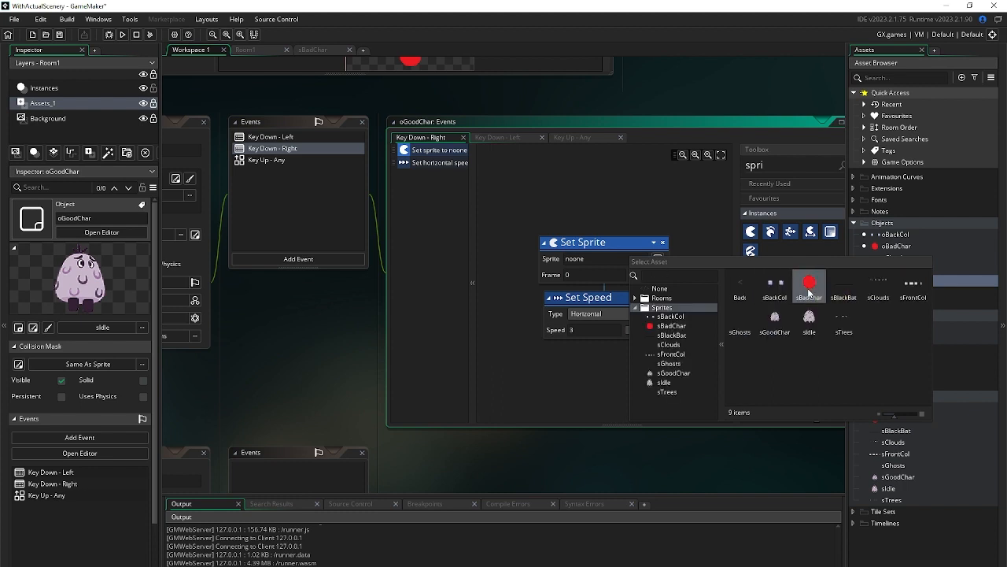
pyautogui.click(779, 324)
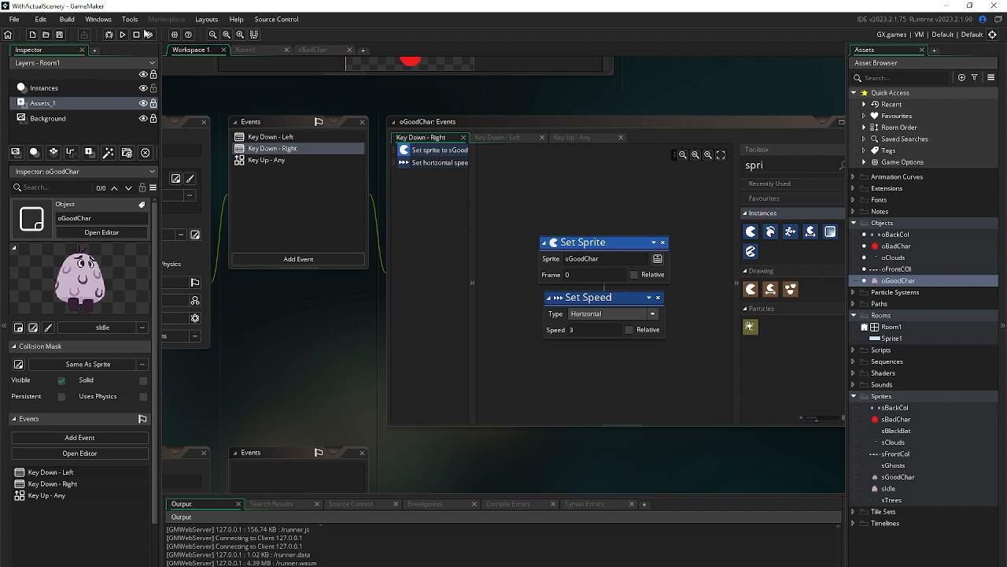
# Rerun the project and move the good character right to test its sprite change
pyautogui.click(122, 34)
pyautogui.click(525, 327)
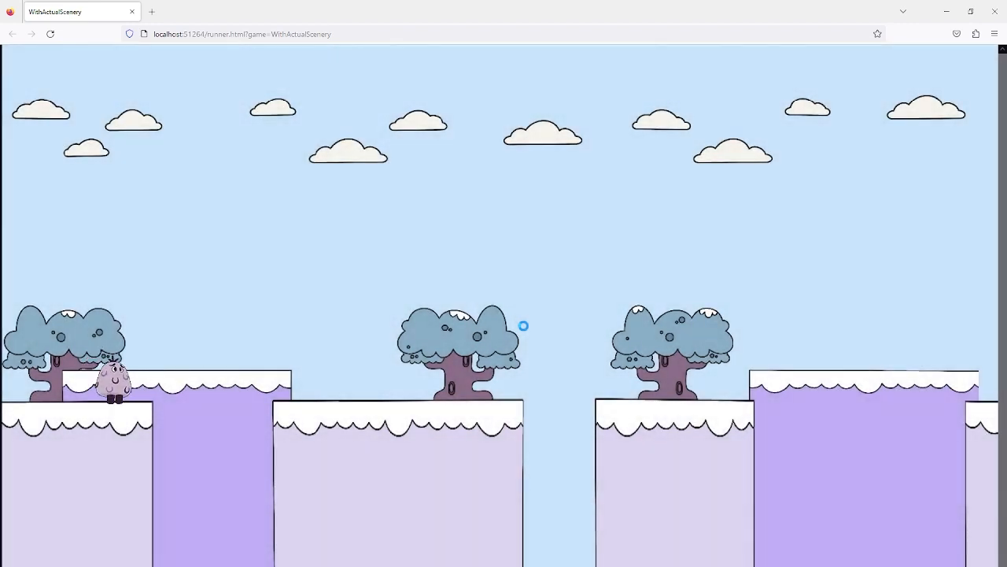
pyautogui.press('Right')
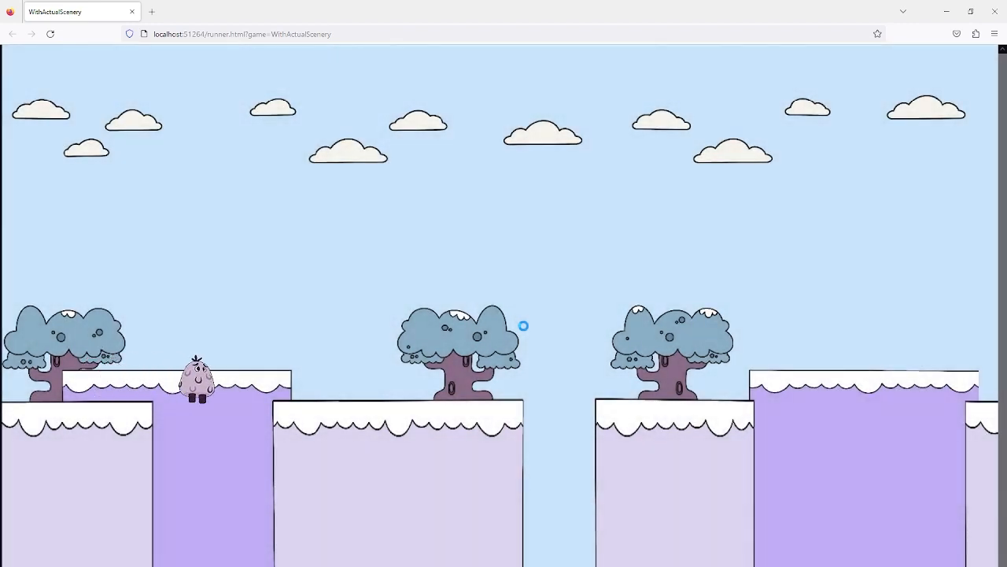